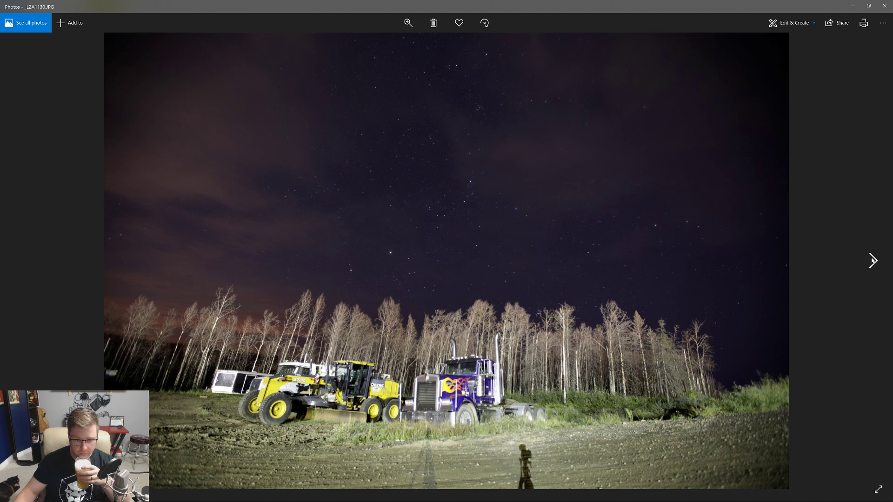
- Browse the night photos forward from _L2A1130 through the floatplane shots to _L2A1143
click(872, 261)
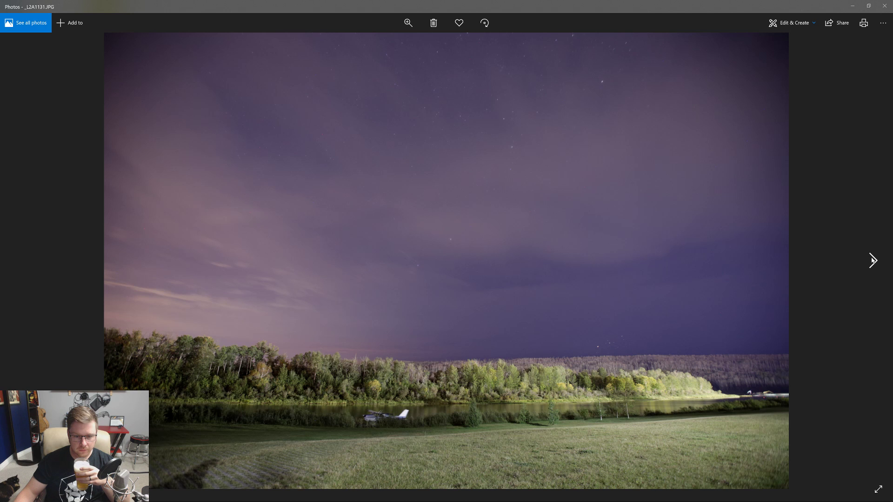
click(873, 261)
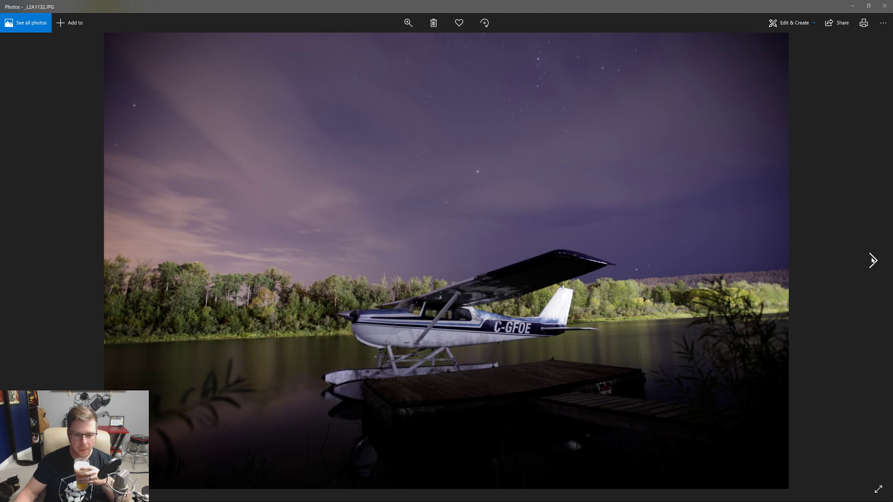
click(872, 261)
click(873, 261)
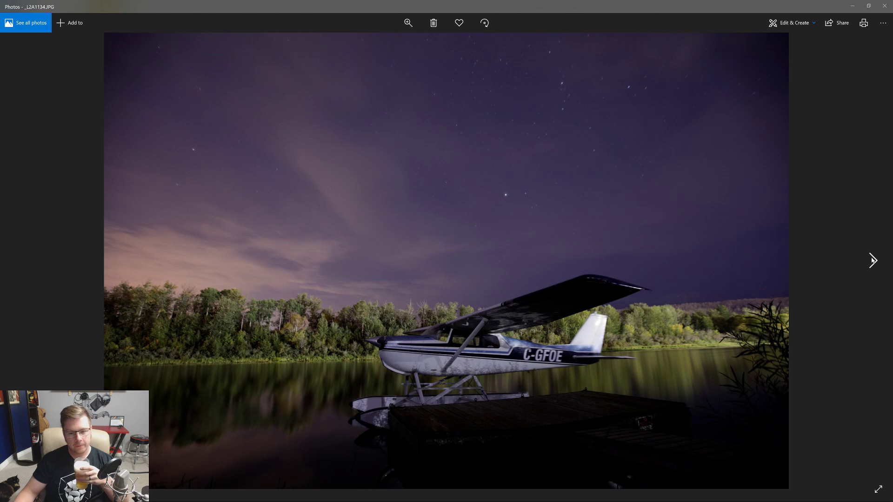
click(873, 261)
click(872, 261)
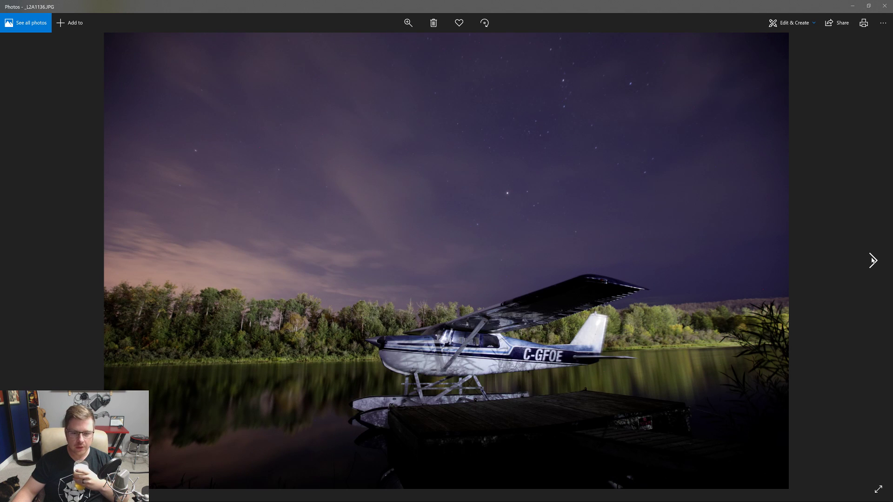
click(872, 261)
click(873, 260)
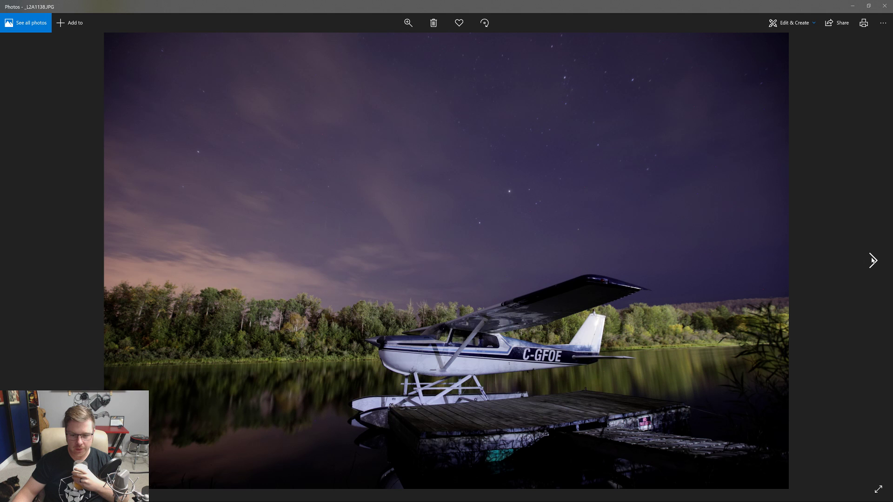
click(872, 261)
click(873, 261)
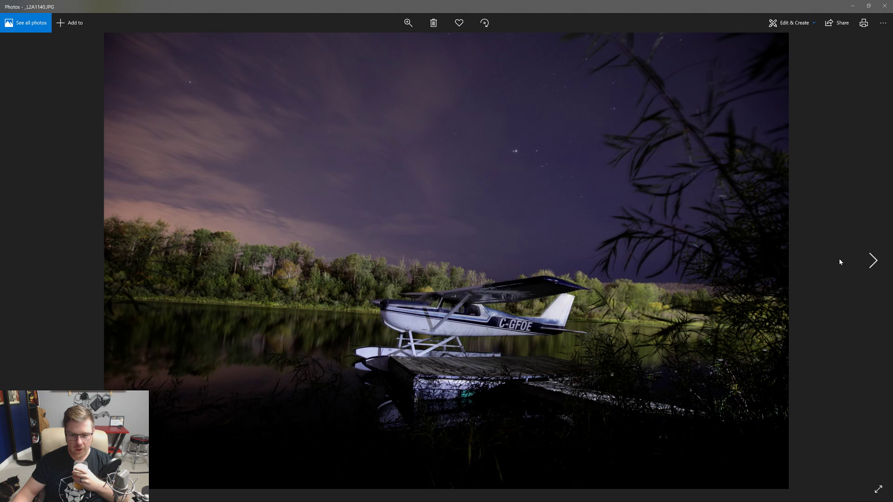
click(870, 261)
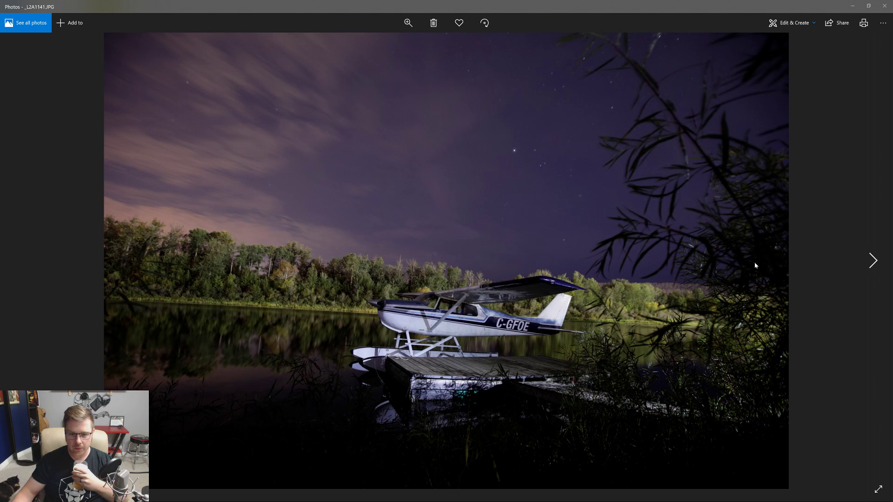
click(871, 262)
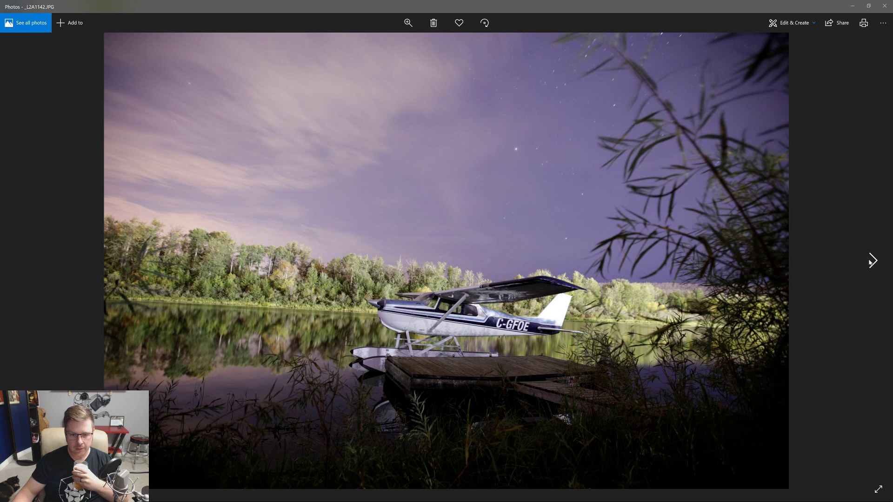
click(871, 261)
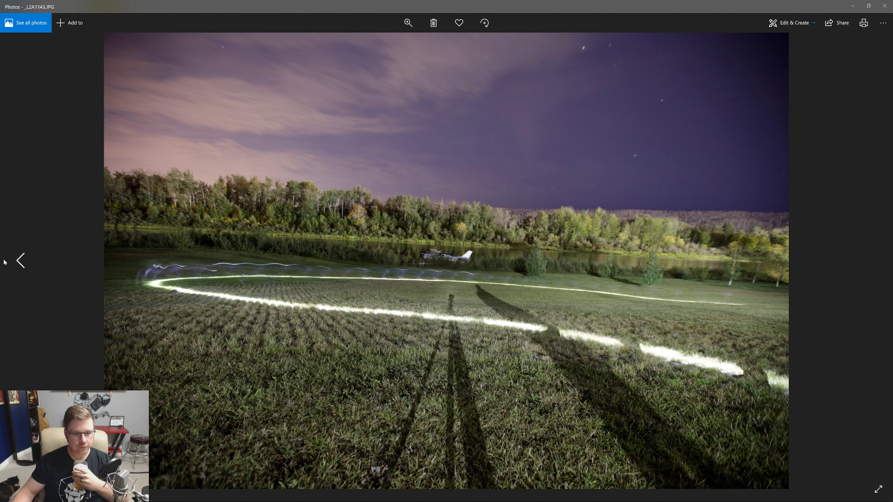
- Go back through the floatplane shots to the photo of the row of parked trucks, _L2A1127
click(19, 260)
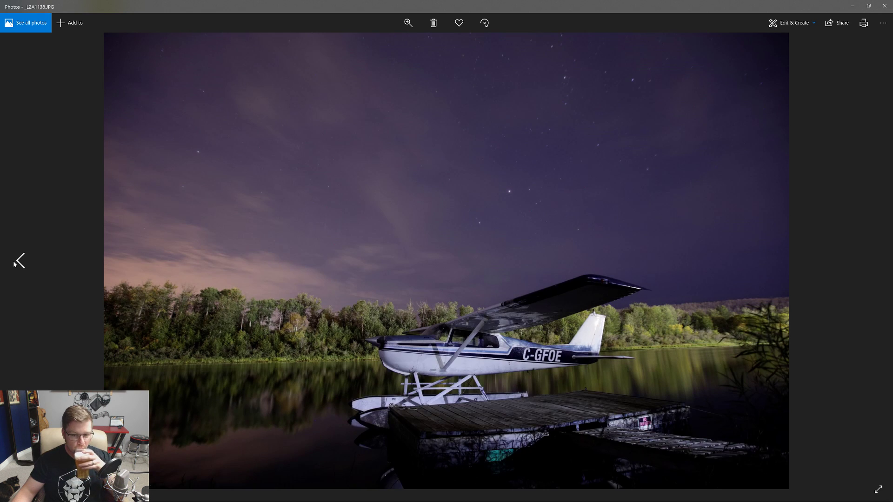
click(14, 262)
click(14, 262)
click(14, 262)
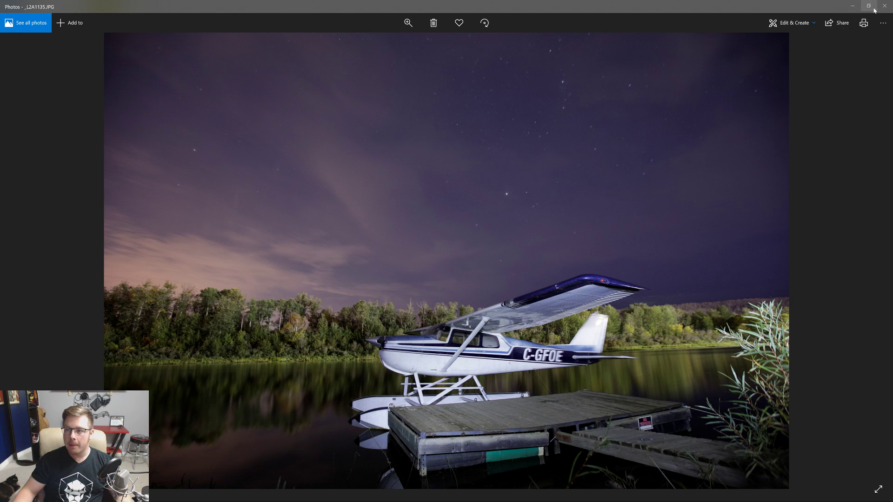
click(14, 259)
click(12, 267)
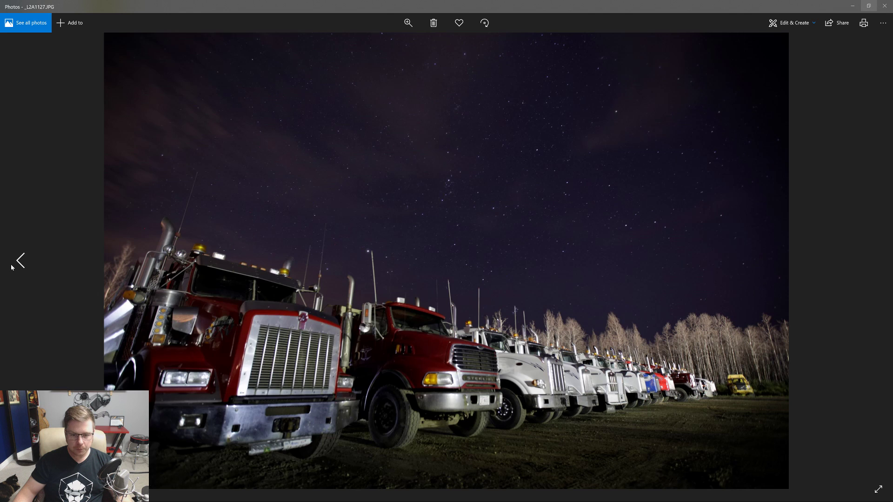
- Compare the similar truck-row photos _L2A1125, _L2A1126 and _L2A1127
click(13, 263)
click(871, 259)
click(871, 259)
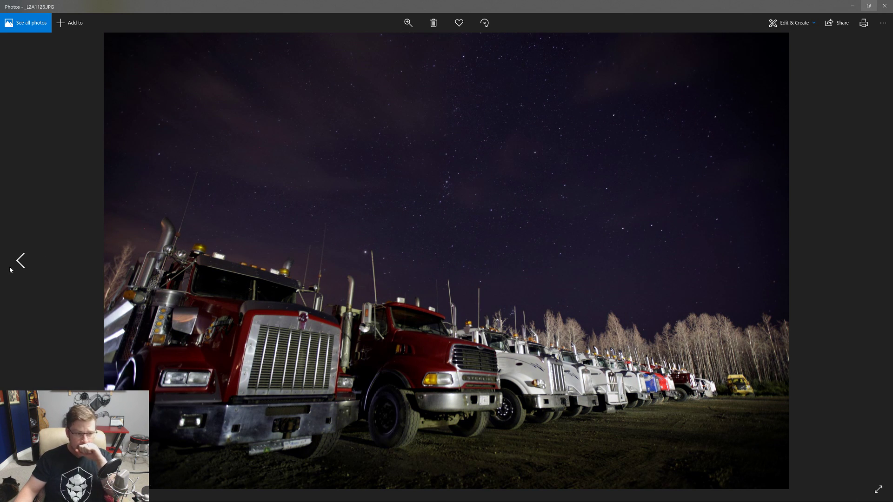
click(15, 262)
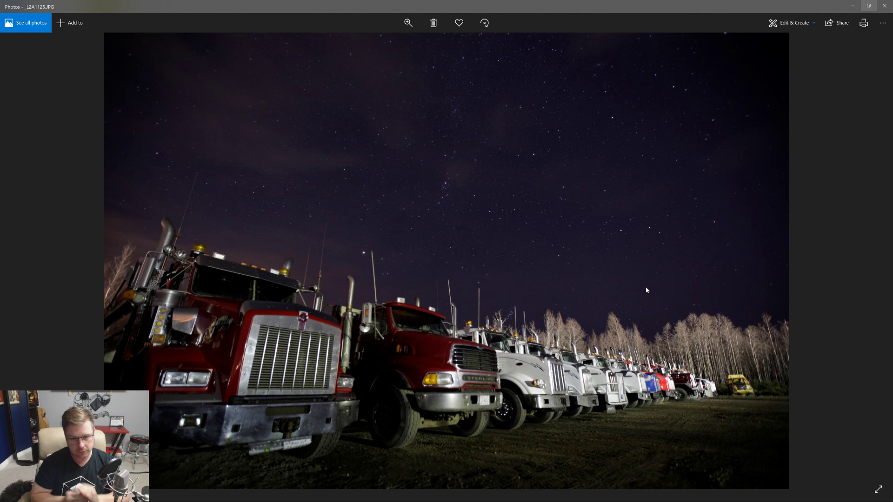
key(Right)
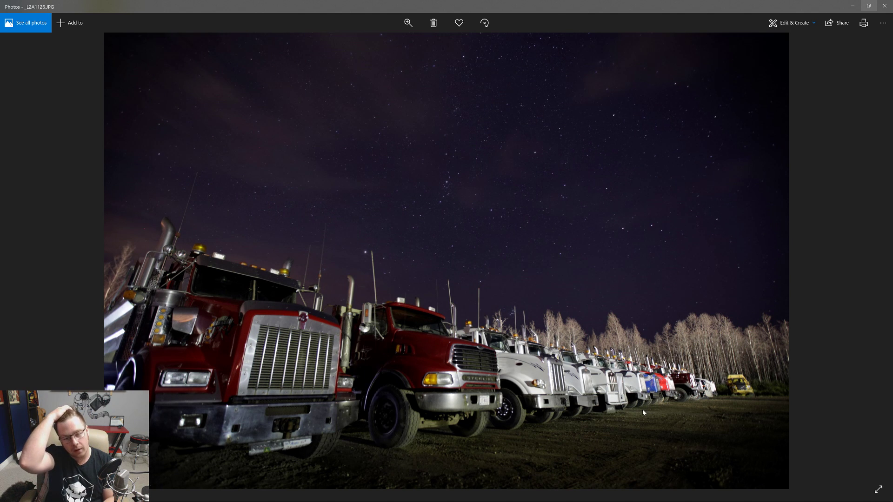
key(Right)
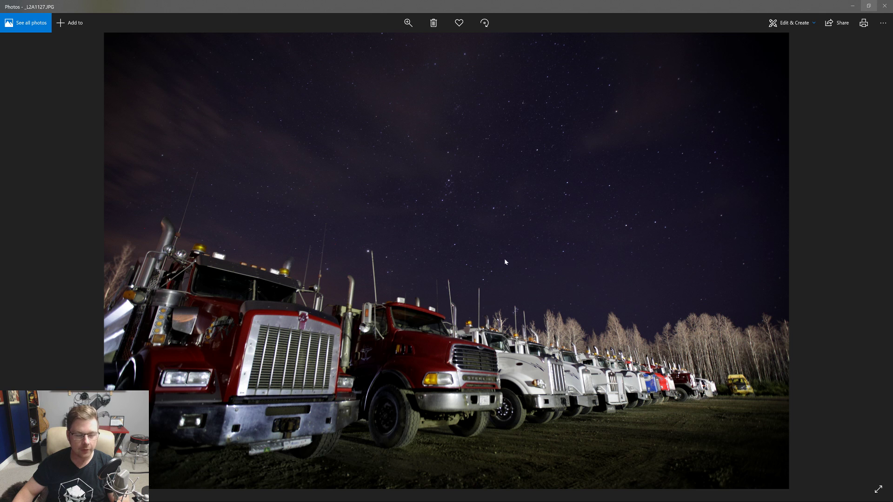
- Switch to the 090818 ~ Stars folder in File Explorer and open the raw file _L2A1127.CR2 in Camera Raw
drag(100, 3, 279, 112)
click(293, 3)
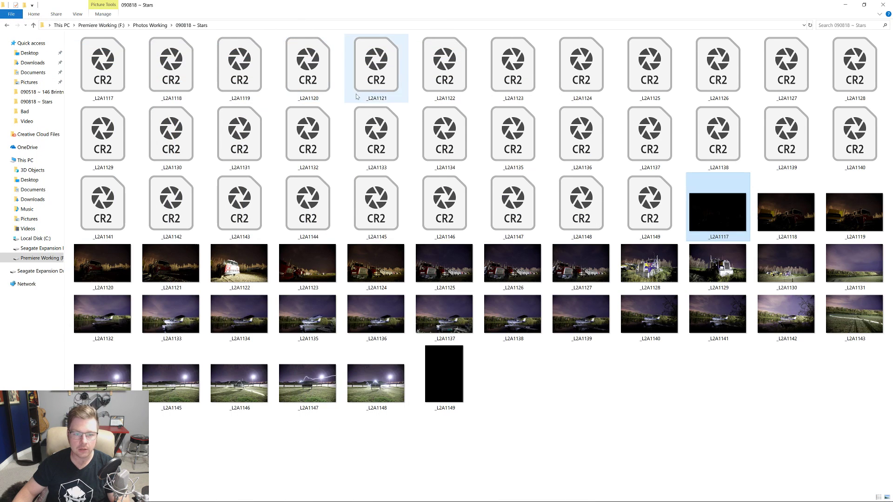
double_click(797, 81)
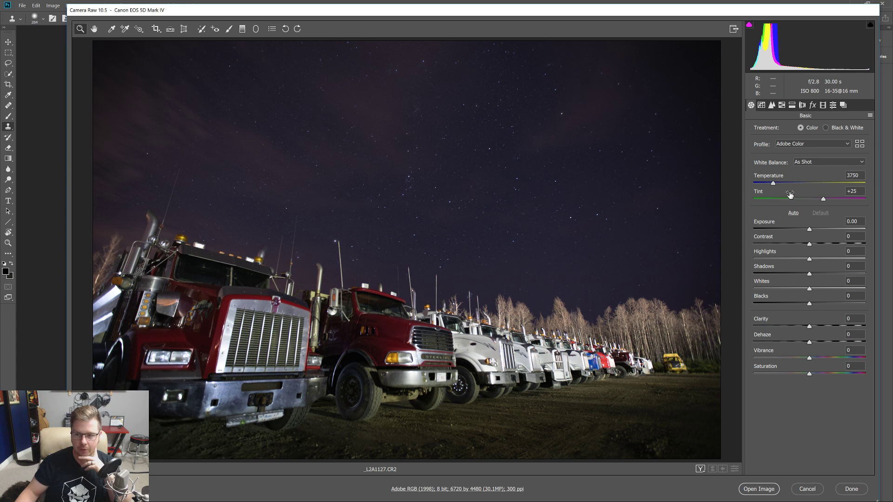
- Try the Auto white balance on the truck photo and return it to As Shot
click(811, 162)
click(811, 175)
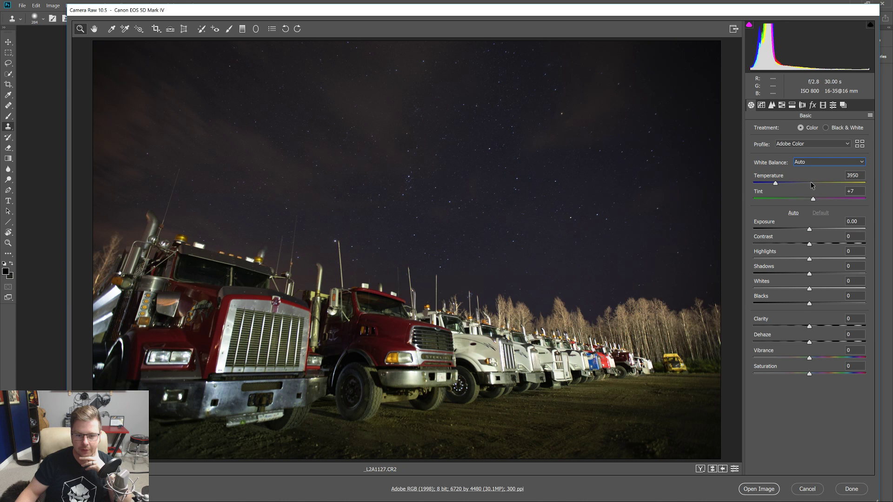
click(812, 162)
click(809, 170)
click(812, 162)
click(812, 171)
click(813, 163)
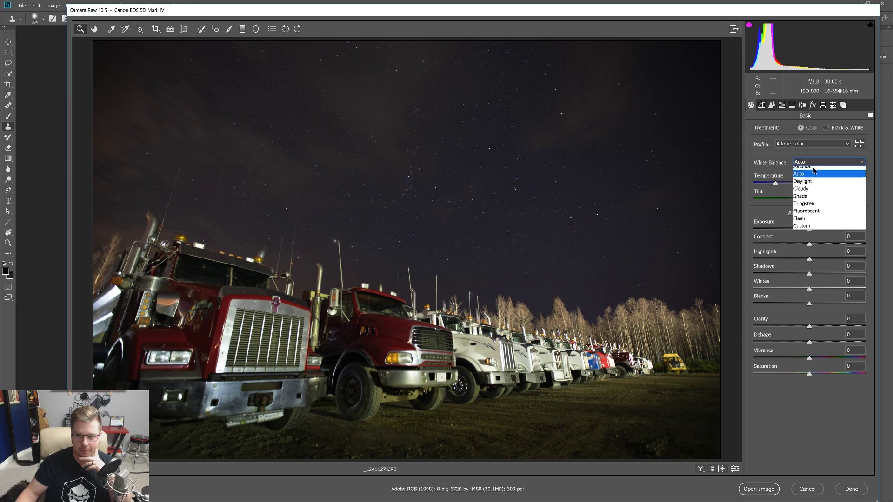
click(803, 171)
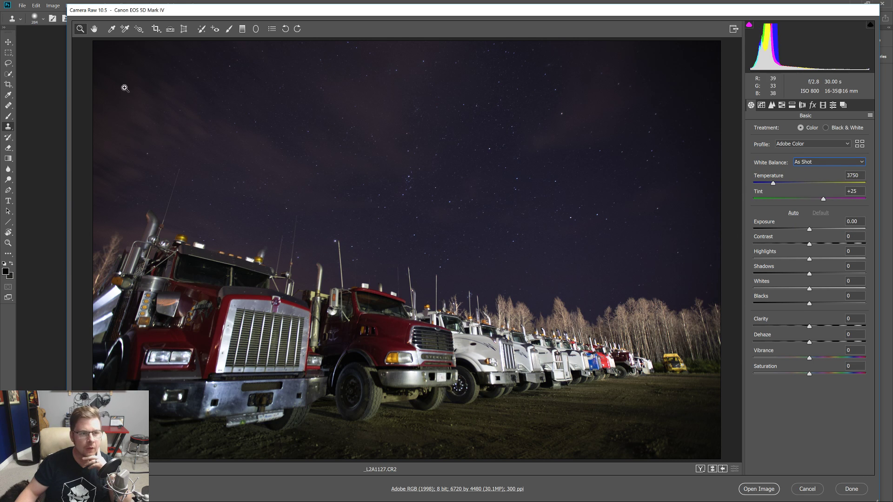
- Compare the Auto tone adjustments with the Default settings repeatedly, ending on Default
click(158, 31)
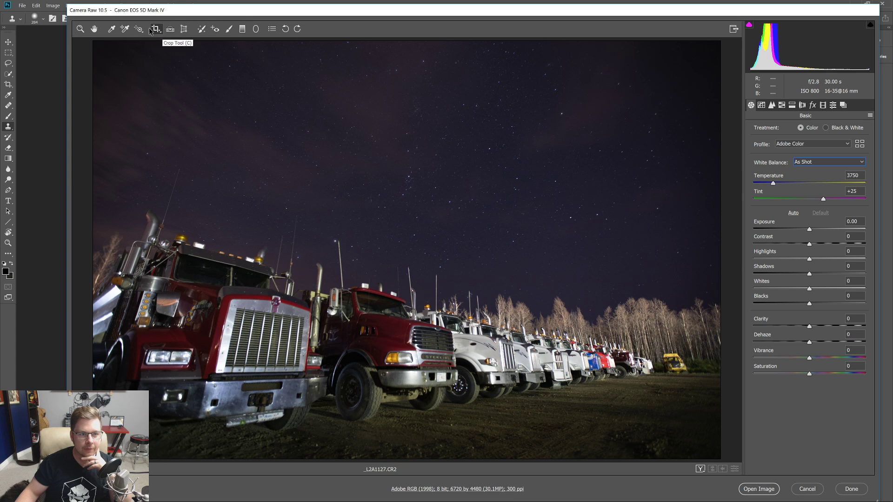
click(93, 29)
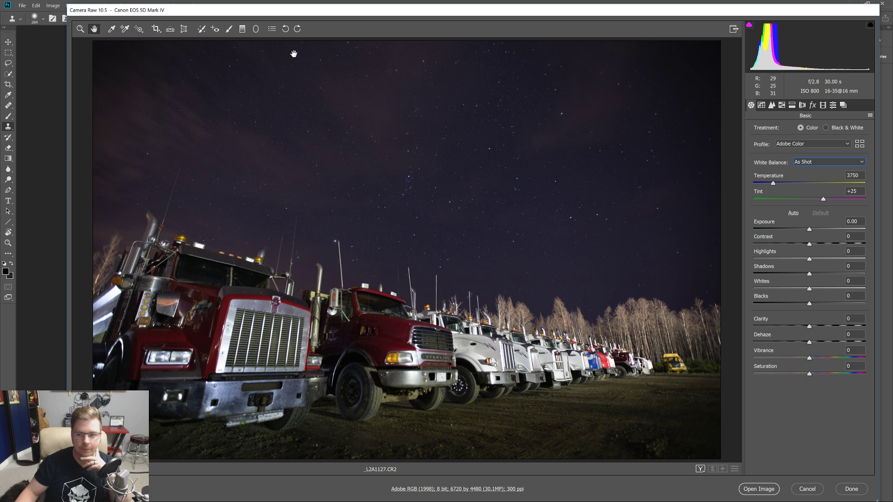
click(794, 213)
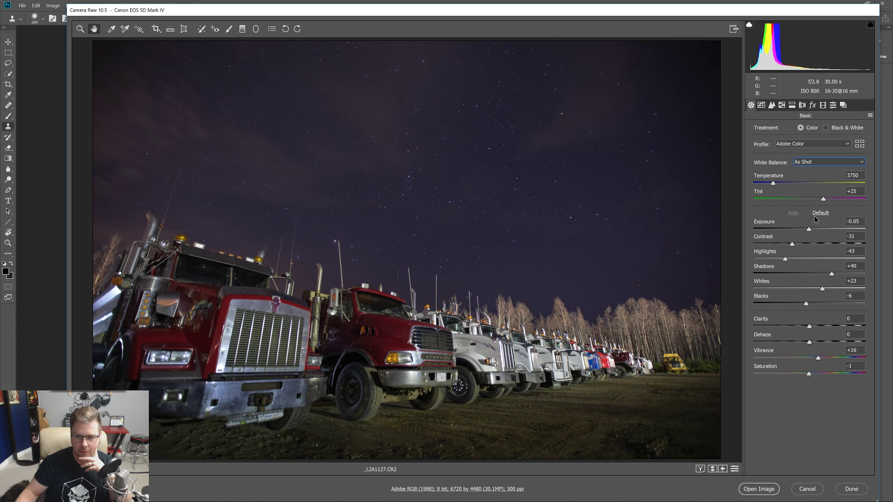
click(819, 215)
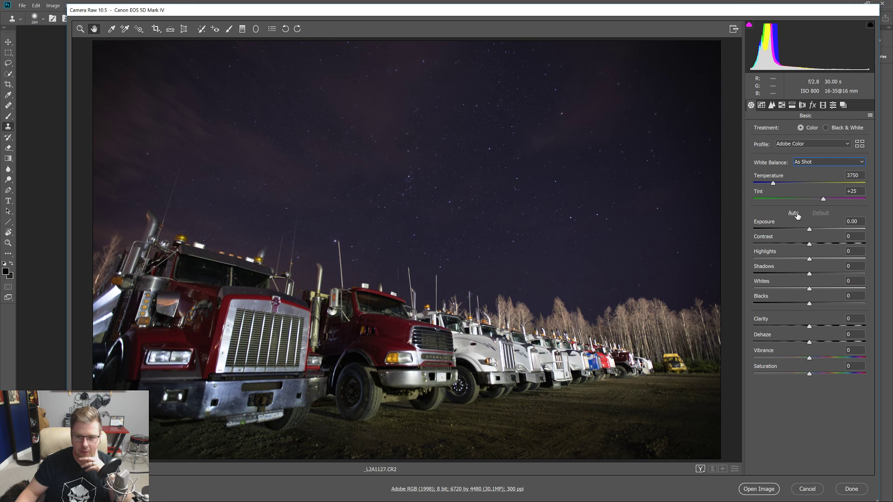
click(796, 214)
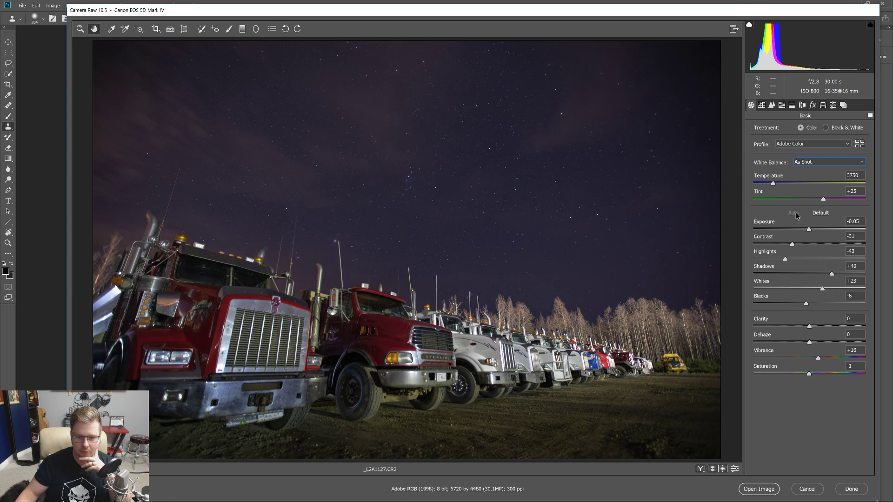
click(821, 214)
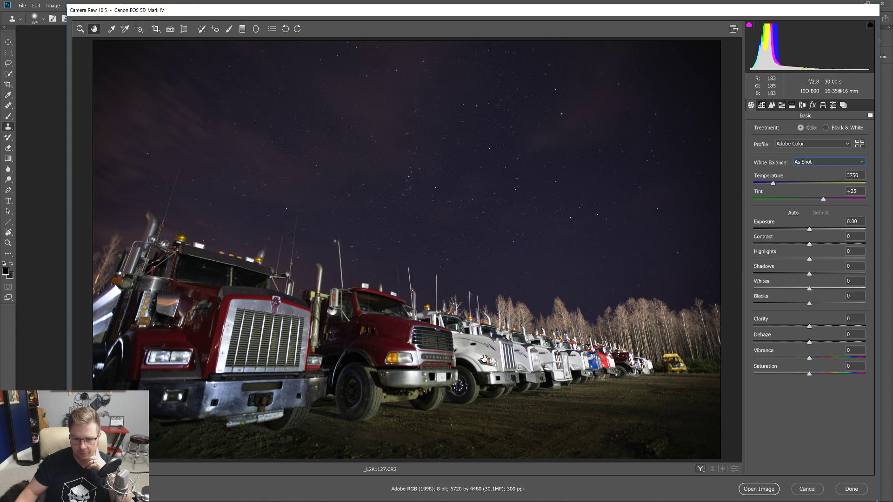
click(793, 213)
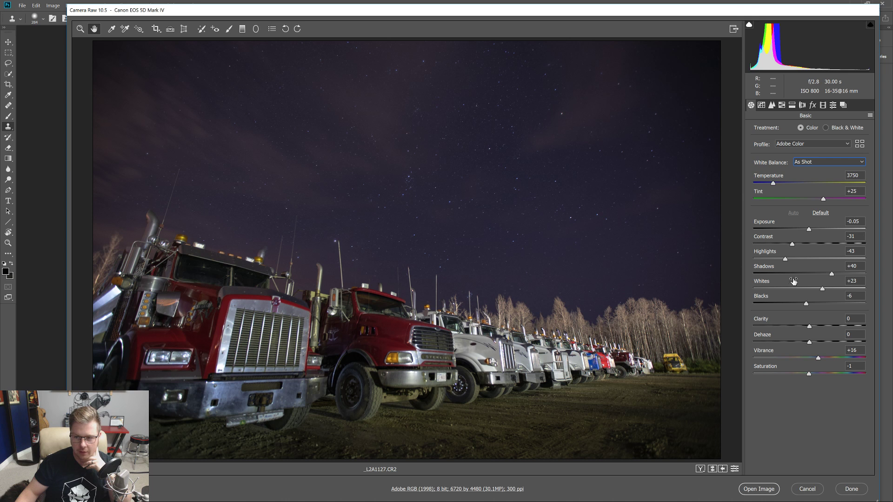
click(814, 213)
click(794, 213)
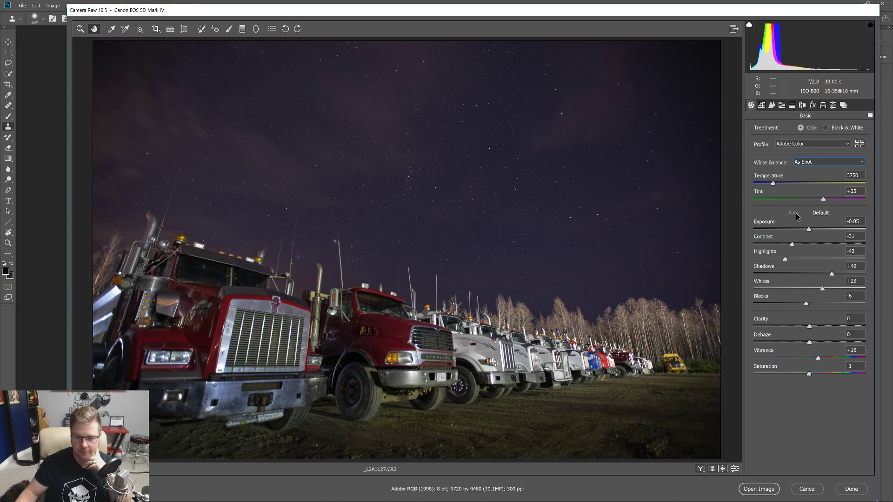
click(816, 213)
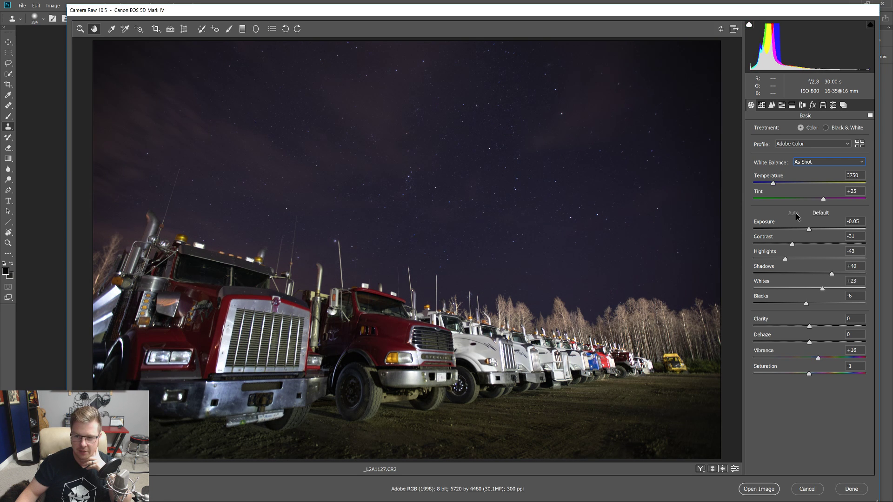
click(796, 213)
click(819, 211)
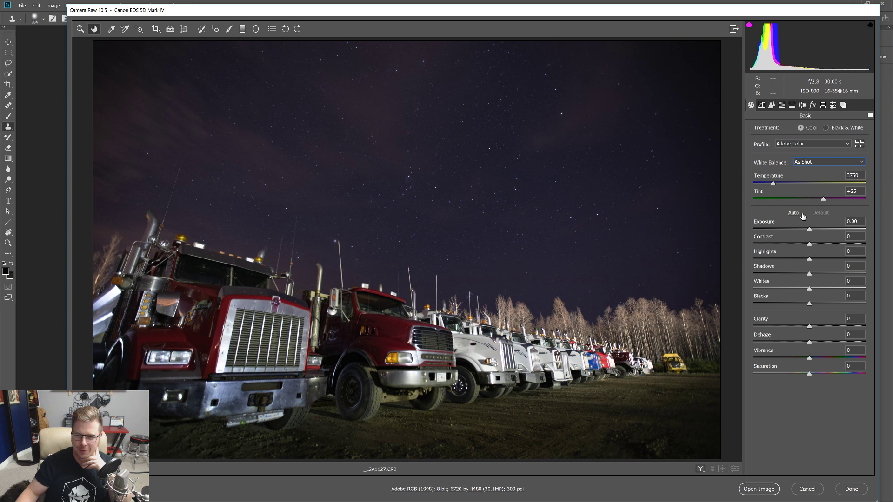
click(799, 214)
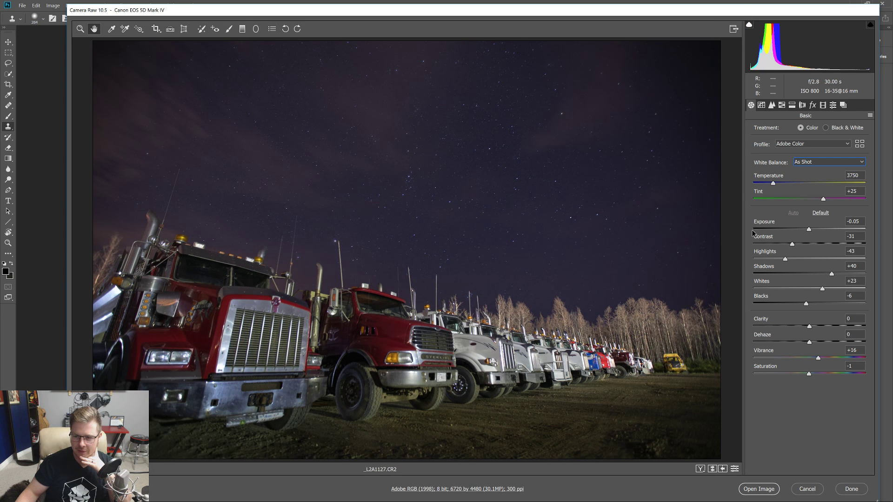
click(818, 214)
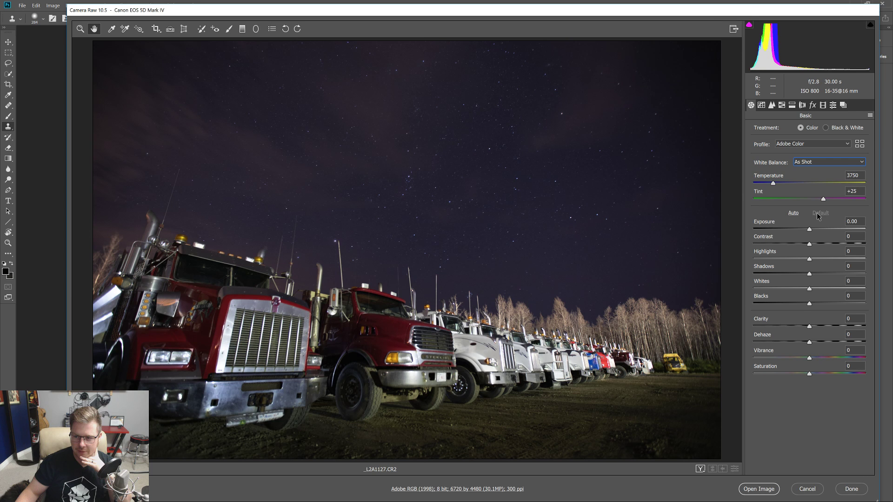
click(801, 214)
click(821, 213)
- Set the truck photo's Contrast to -10 and Highlights to -16, checking highlight clipping while adjusting
text(-10)
key(Return)
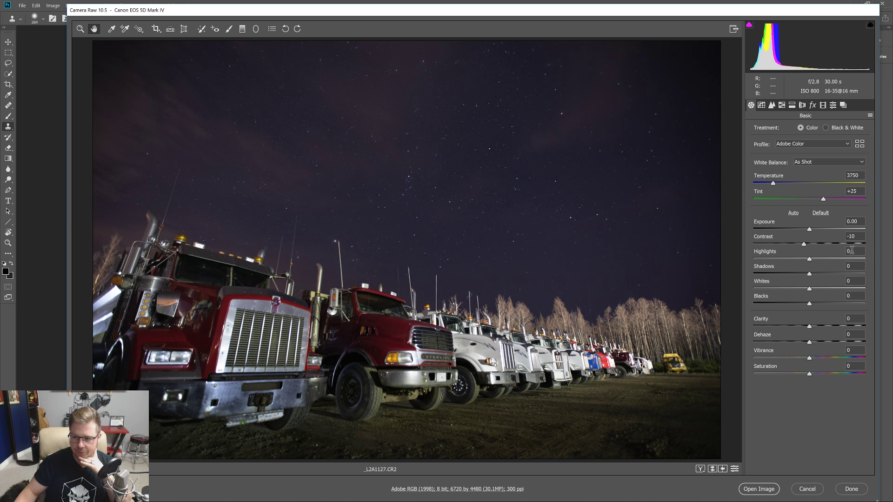
alt+click(809, 261)
drag(810, 262, 837, 257)
drag(824, 253, 799, 256)
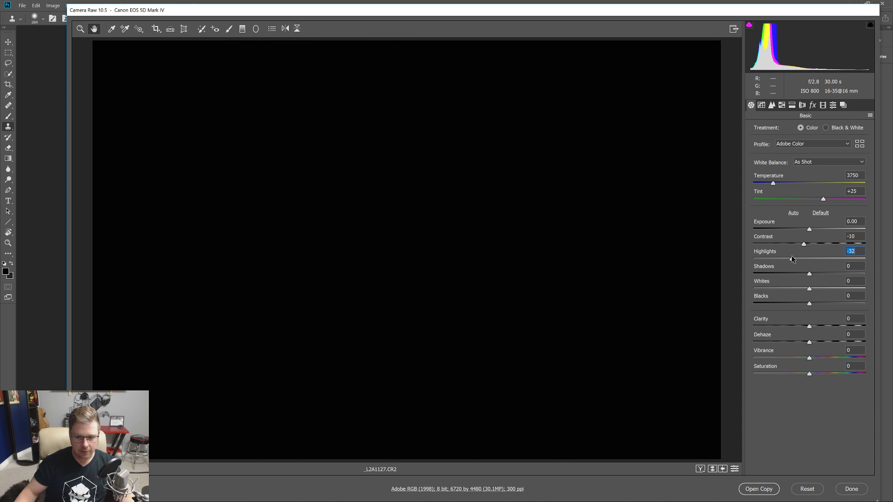
drag(793, 259, 800, 259)
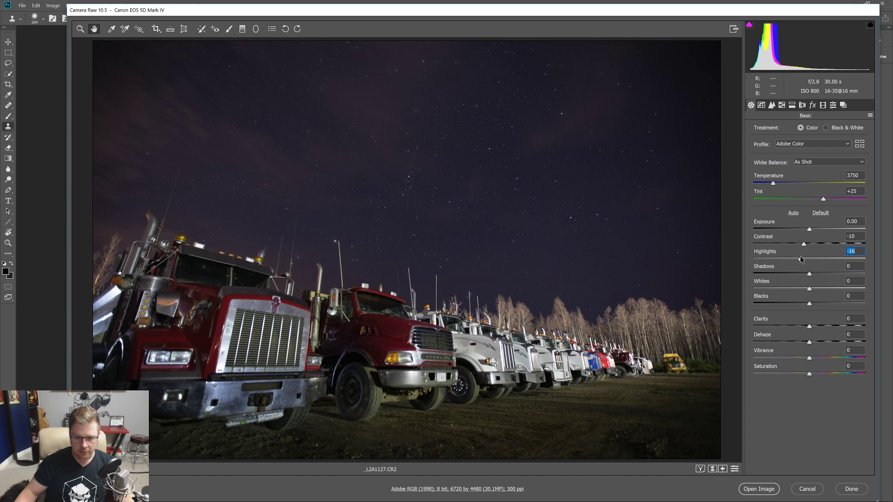
double_click(800, 260)
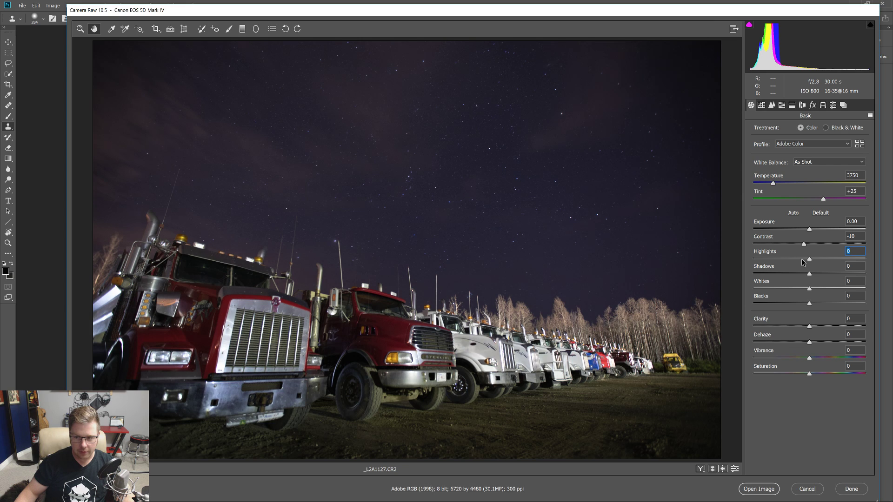
text(-16)
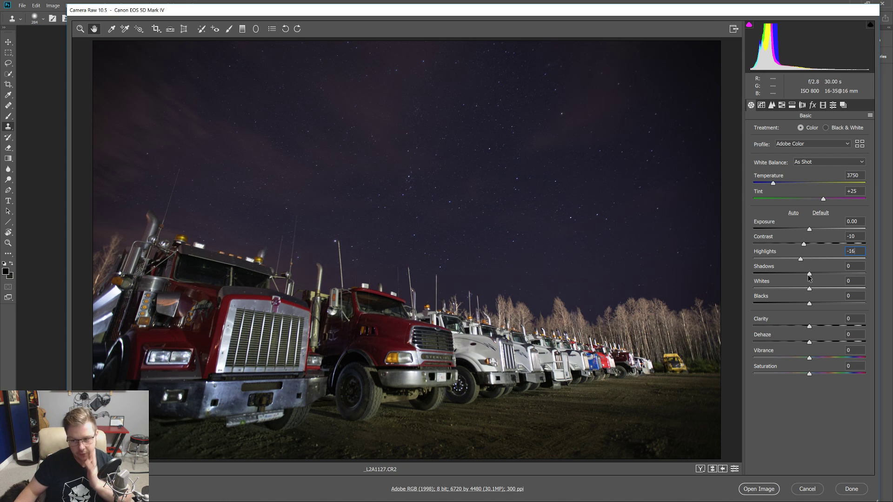
- Try different Shadows, Whites and Blacks amounts on the truck photo and reset all three to 0
mouse_move(809, 275)
mouse_down()
mouse_move(788, 276)
mouse_move(855, 275)
mouse_move(824, 279)
mouse_up()
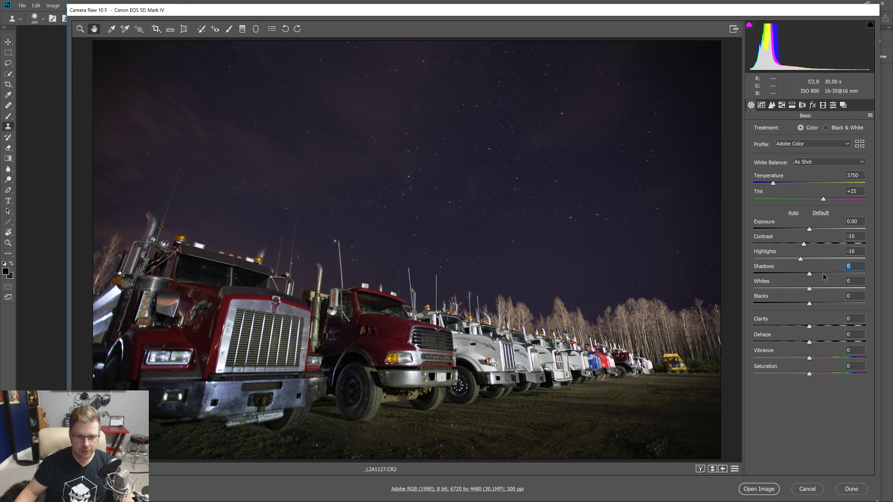
double_click(823, 274)
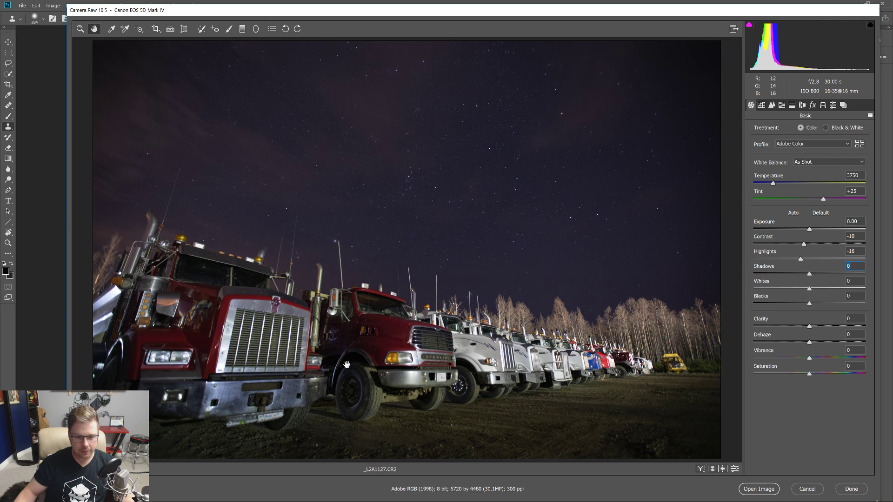
mouse_move(809, 274)
mouse_down()
mouse_move(837, 273)
mouse_move(819, 278)
mouse_up()
double_click(818, 274)
drag(809, 289, 815, 303)
double_click(805, 289)
double_click(815, 303)
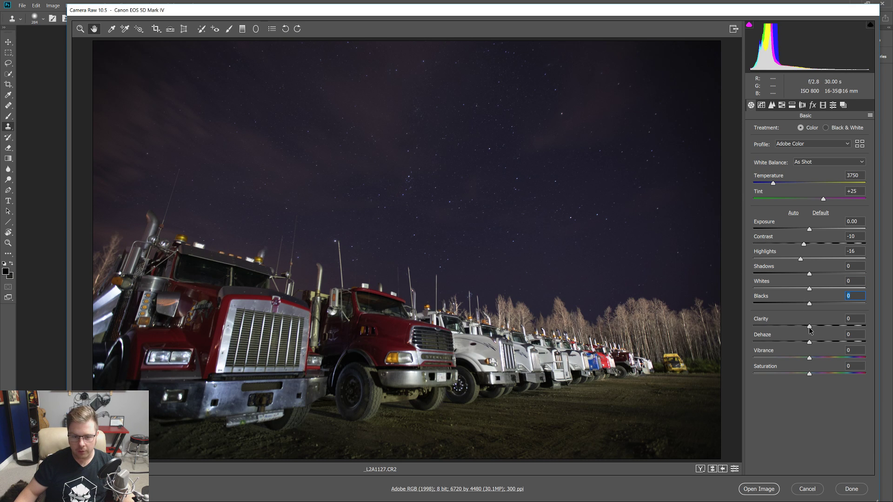
- Try Clarity at +63 and reset it to 0, and test the Dehaze adjustment, leaving it at 0
drag(810, 328, 845, 325)
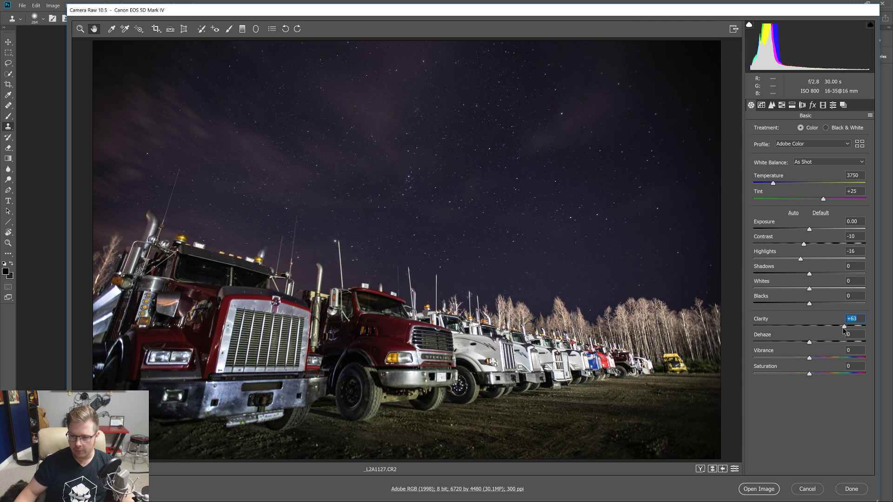
double_click(844, 326)
mouse_move(809, 343)
mouse_down()
mouse_move(834, 344)
mouse_move(810, 344)
mouse_up()
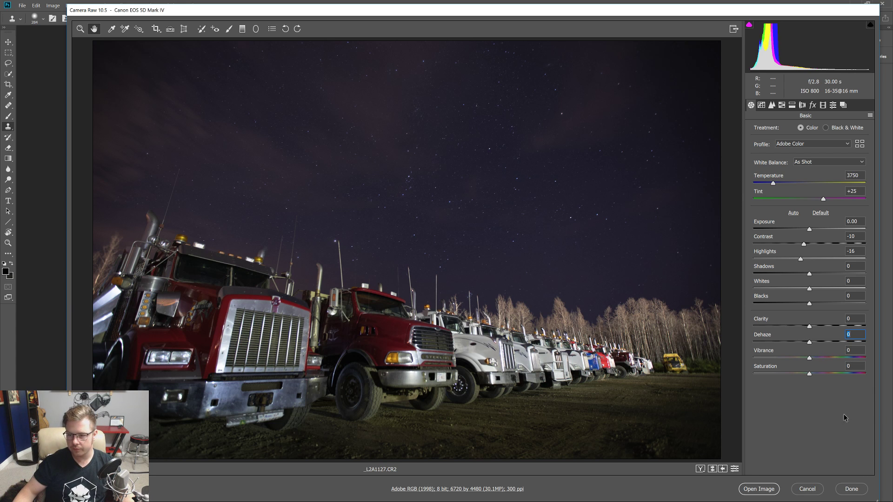
- Set the Luminance noise reduction to 17 in the Detail settings, judging it on the starry sky up close
click(762, 106)
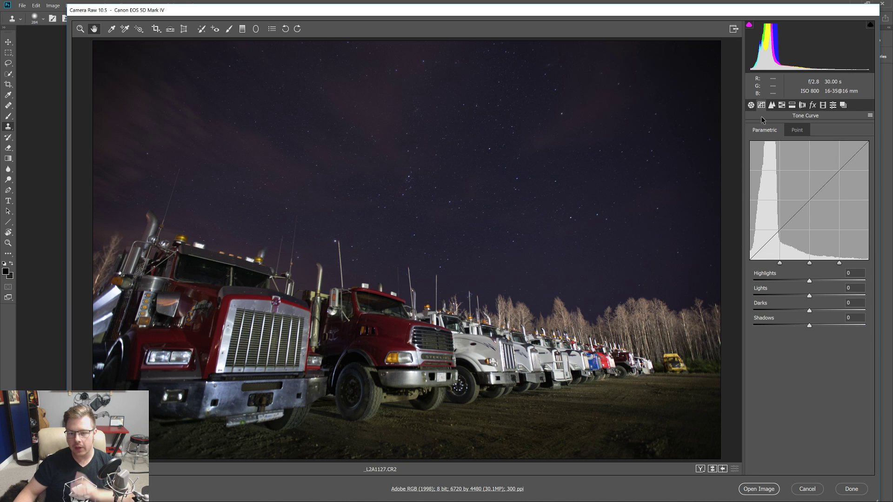
click(772, 105)
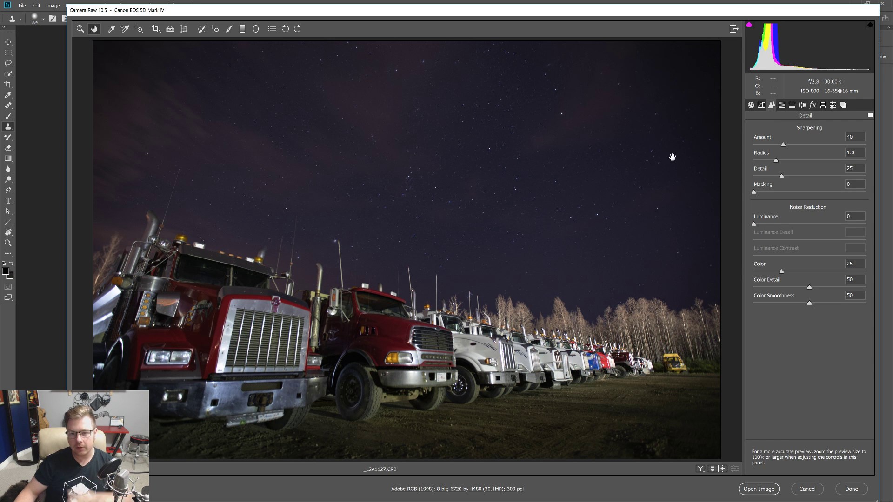
scroll(452, 206, up, 3)
scroll(452, 206, up, 5)
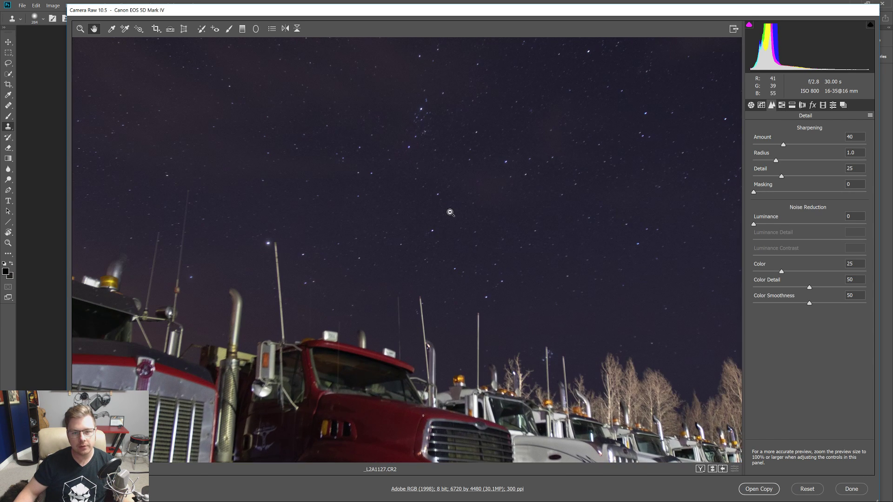
scroll(461, 218, up, 2)
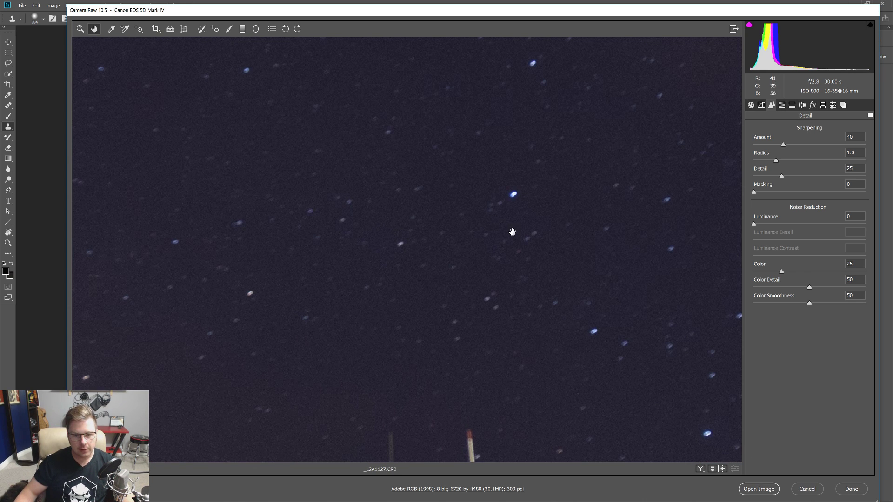
scroll(512, 232, down, 1)
drag(753, 223, 788, 226)
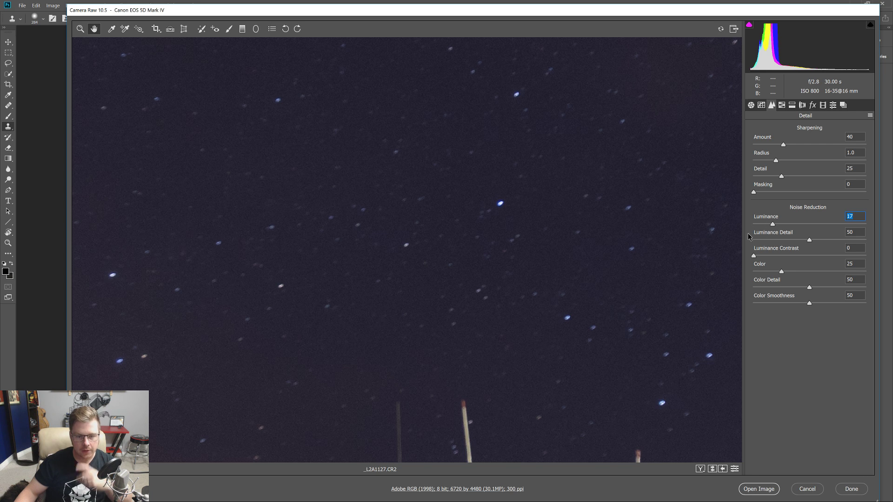
- Examine the noise-reduced sky, the red truck's grille and headlight, and the row of trucks at different magnifications
alt+click(550, 243)
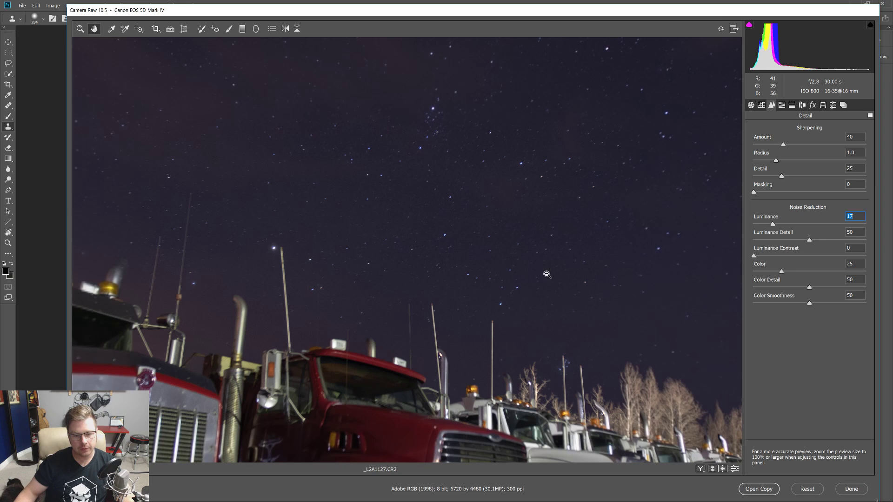
scroll(539, 293, down, 2)
scroll(412, 440, up, 1)
scroll(439, 446, up, 1)
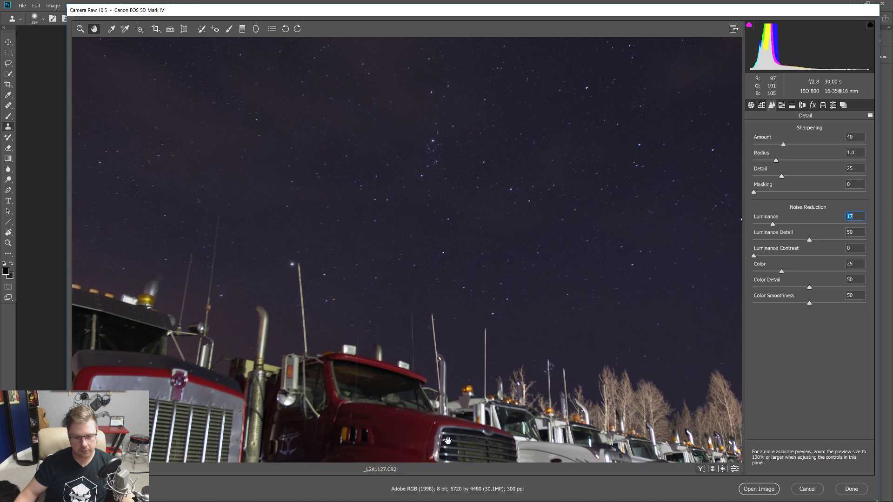
drag(459, 402, 465, 199)
scroll(482, 302, up, 1)
scroll(482, 302, up, 2)
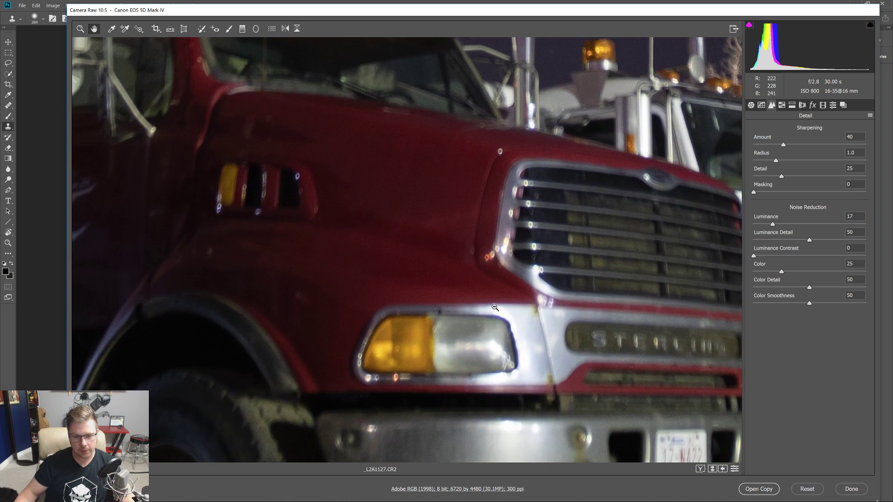
drag(594, 358, 378, 247)
scroll(412, 256, down, 4)
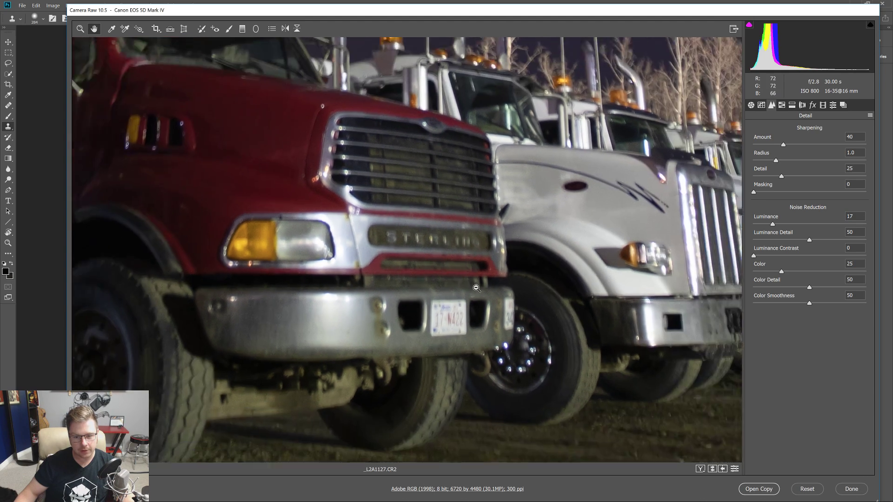
scroll(510, 300, down, 4)
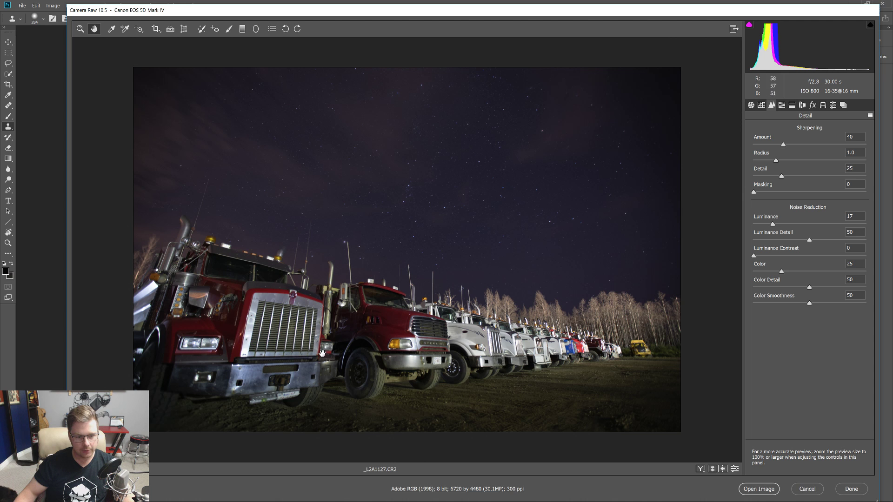
scroll(585, 321, up, 5)
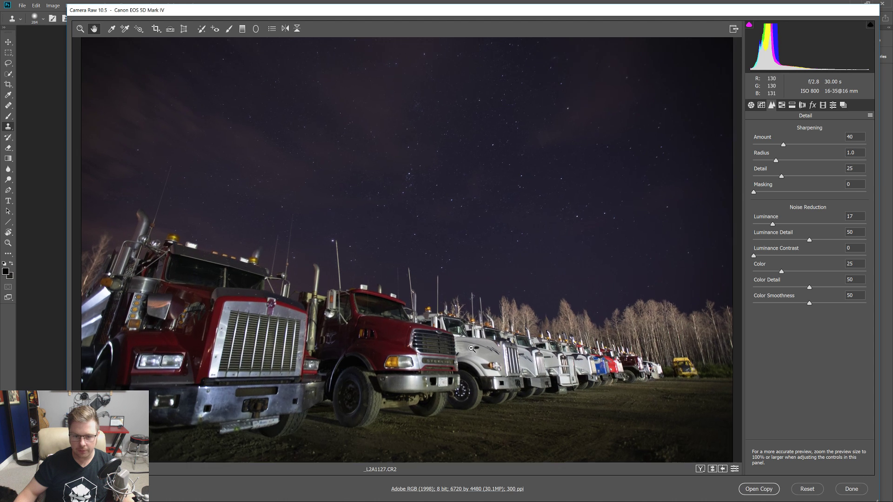
drag(425, 250, 388, 105)
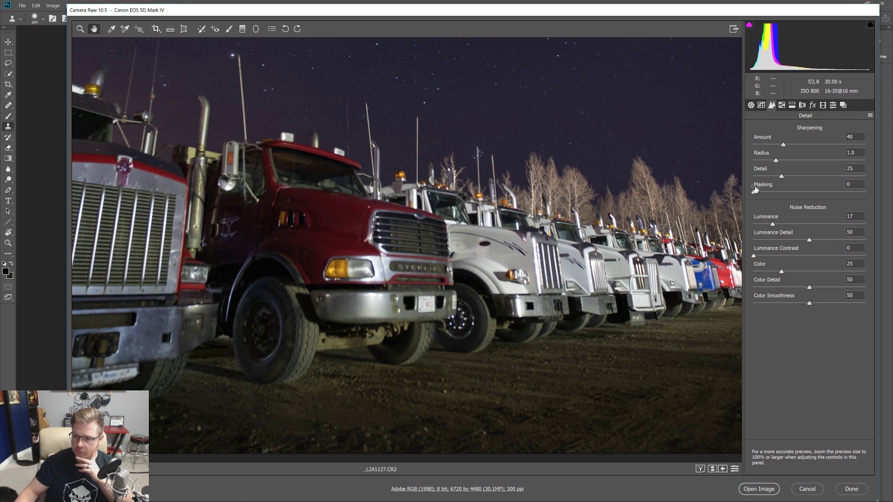
- Try shifting the Reds hue to +100 in the HSL Adjustments and reset it to 0
click(782, 105)
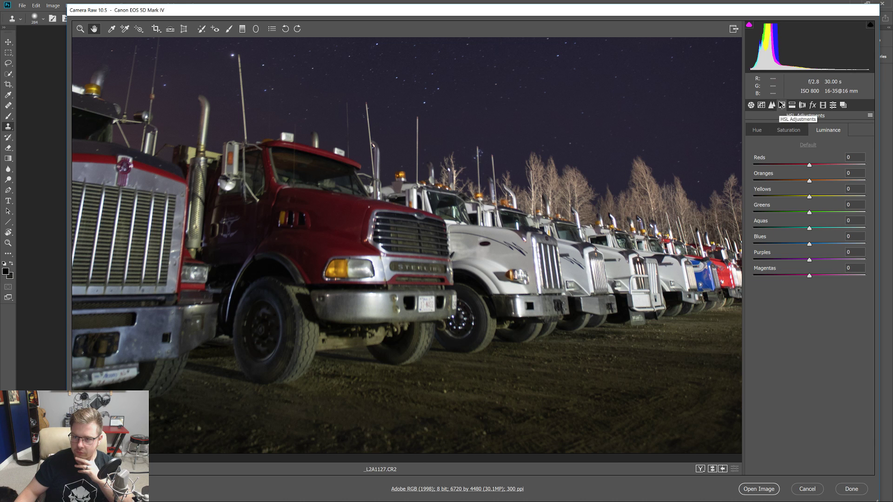
click(757, 130)
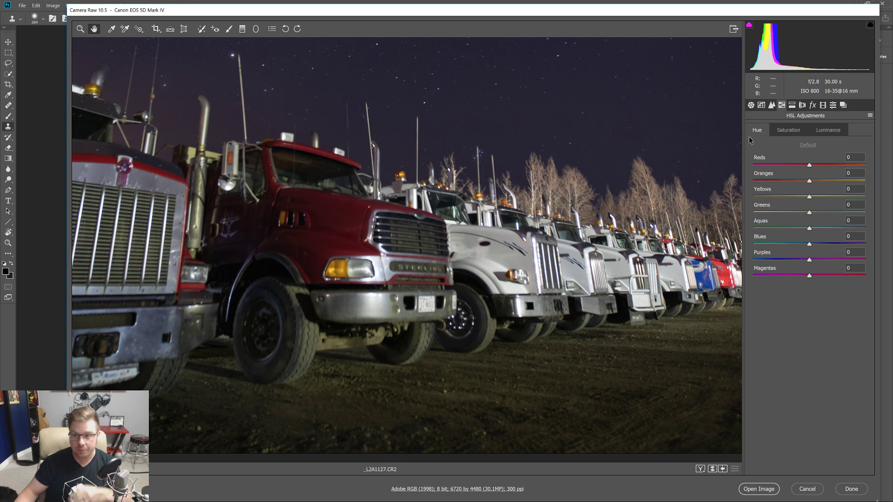
scroll(435, 215, down, 5)
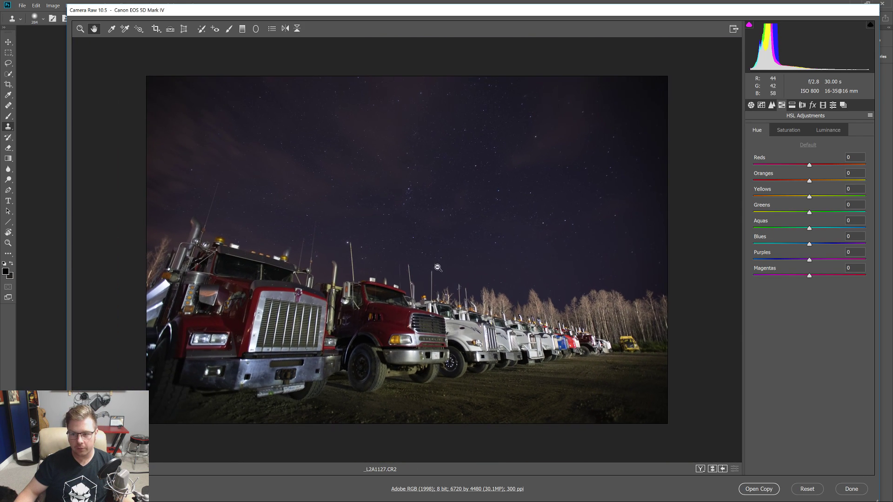
scroll(448, 321, up, 1)
scroll(448, 321, up, 1)
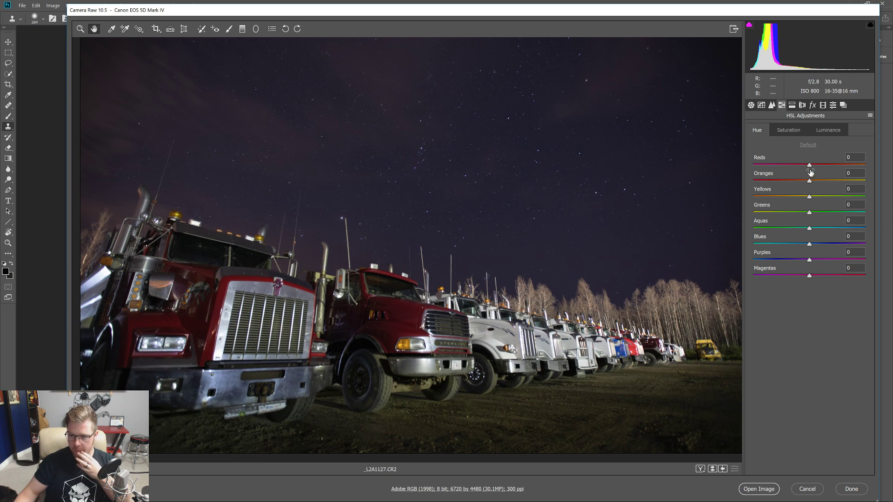
drag(809, 165, 880, 174)
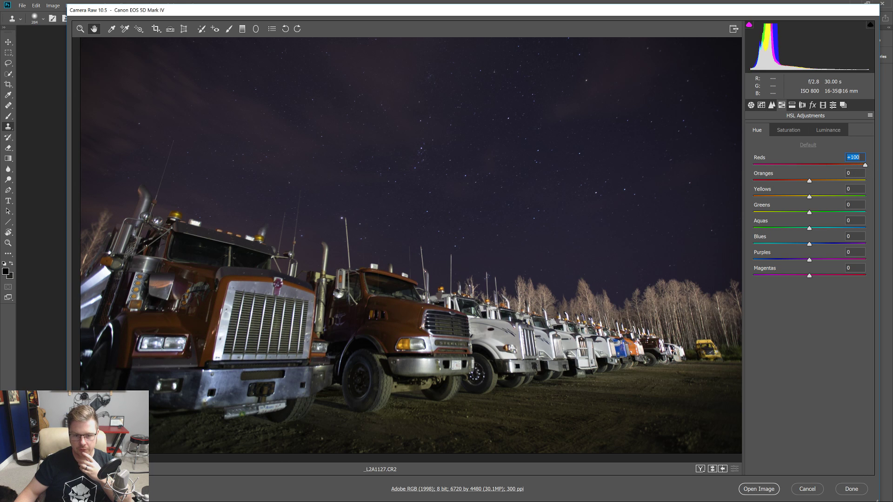
double_click(865, 165)
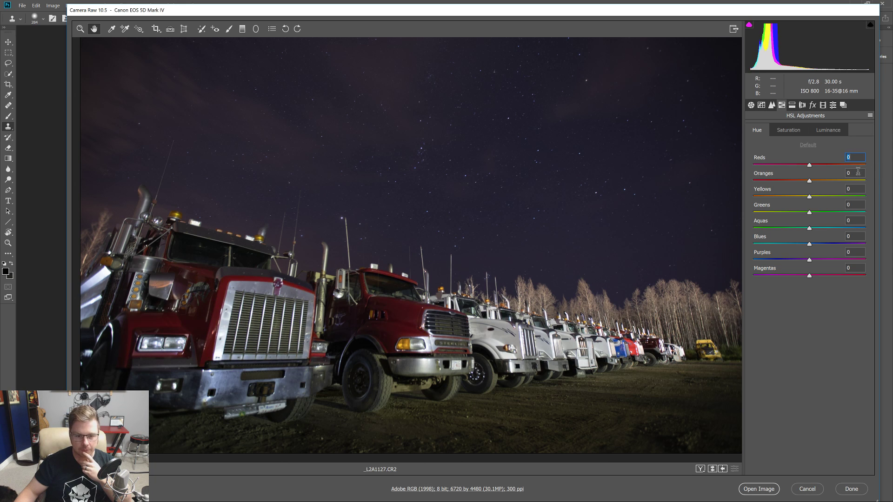
- Display the Lens Corrections profile options and examine the stars, antennas and tree branches up close for chromatic aberration
click(800, 107)
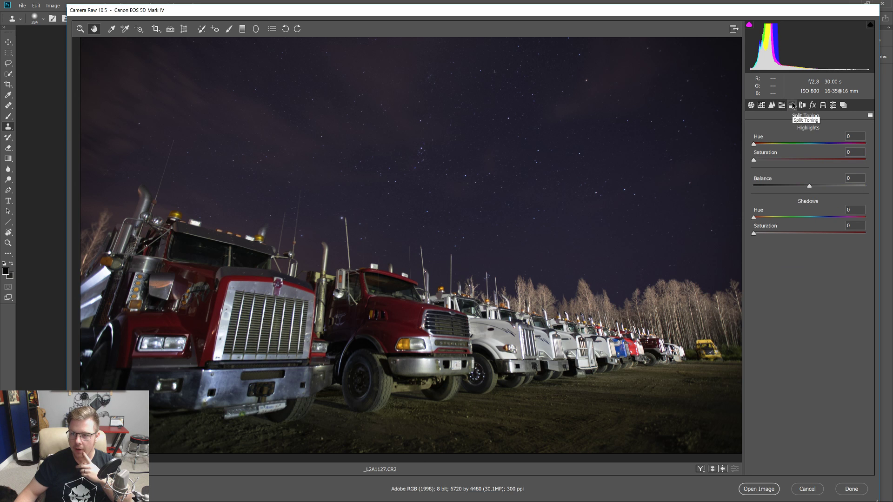
click(799, 109)
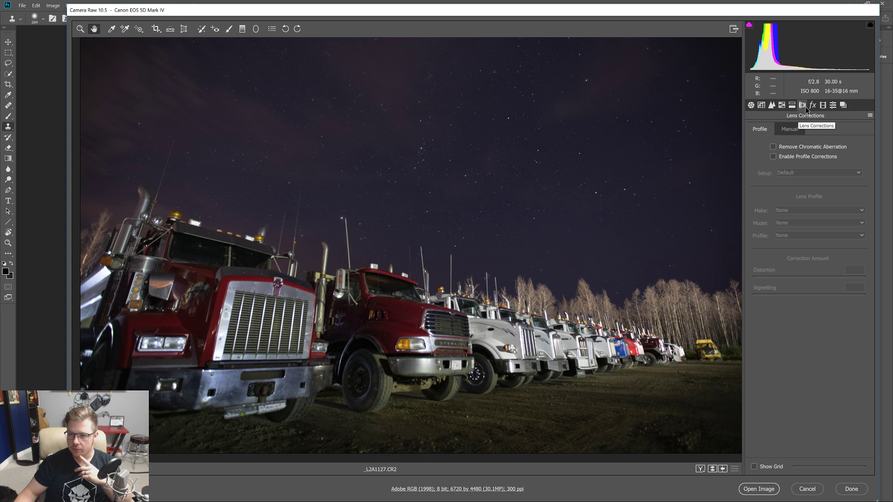
scroll(545, 189, up, 10)
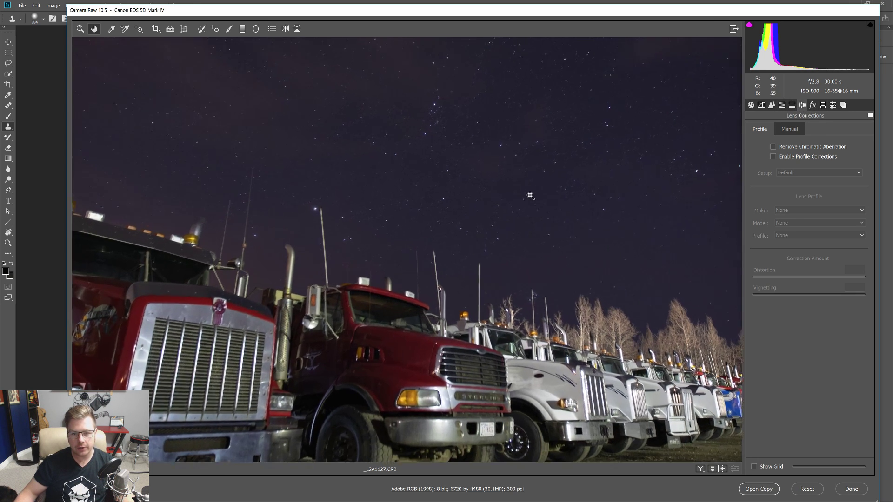
drag(570, 88, 277, 387)
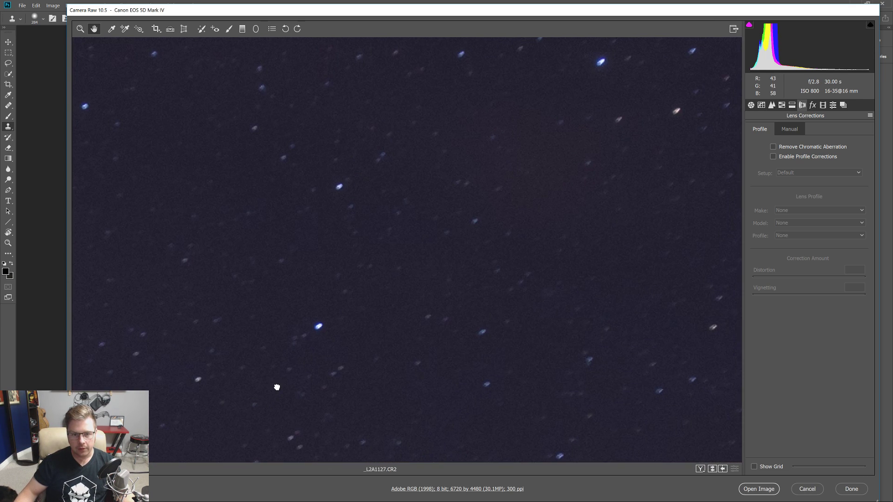
drag(321, 346, 464, 156)
drag(580, 253, 358, 467)
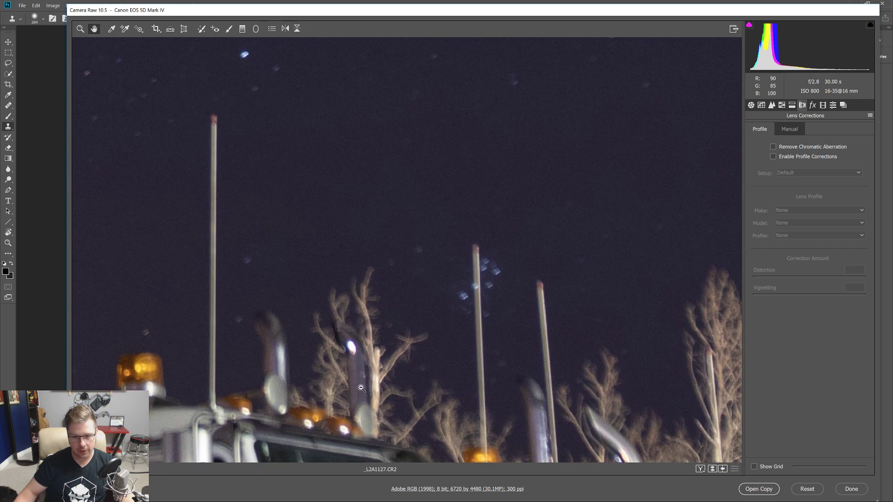
scroll(361, 389, up, 3)
drag(373, 407, 440, 165)
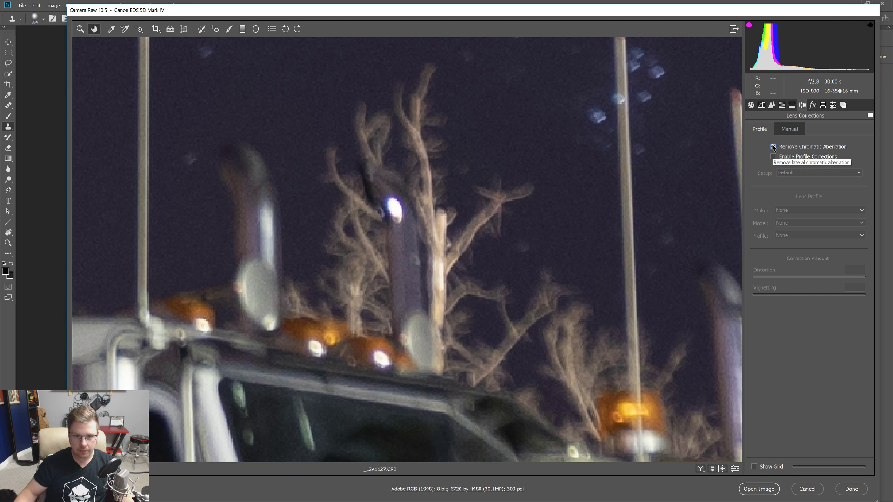
scroll(467, 117, down, 4)
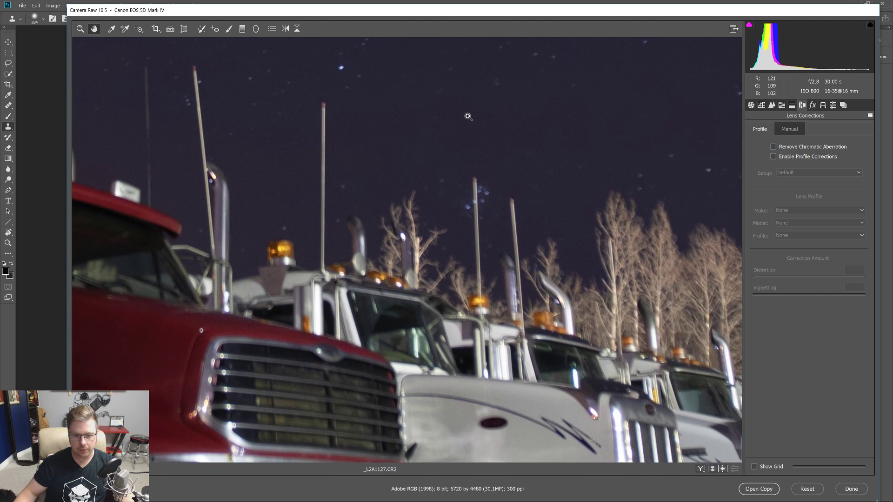
- Examine the row of trucks and trees up close, and look through the Effects and Calibration settings over the whole photo
drag(568, 340, 395, 102)
drag(544, 237, 149, 219)
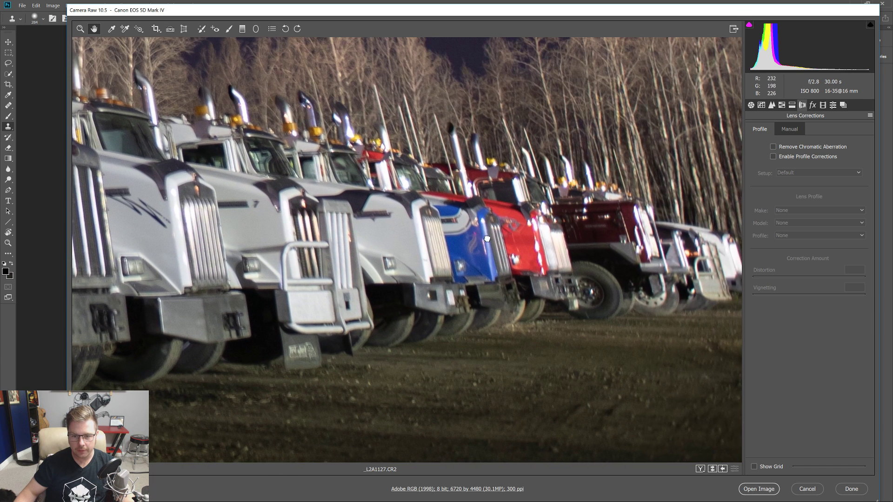
drag(510, 231, 331, 263)
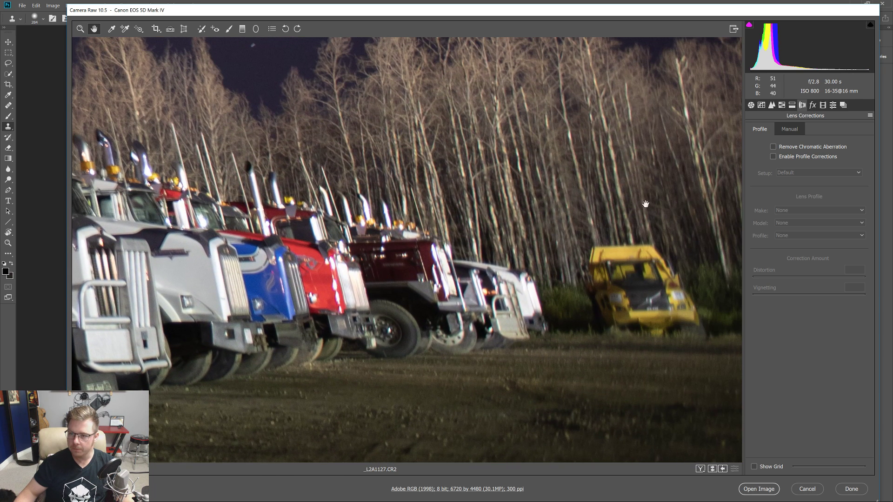
click(812, 106)
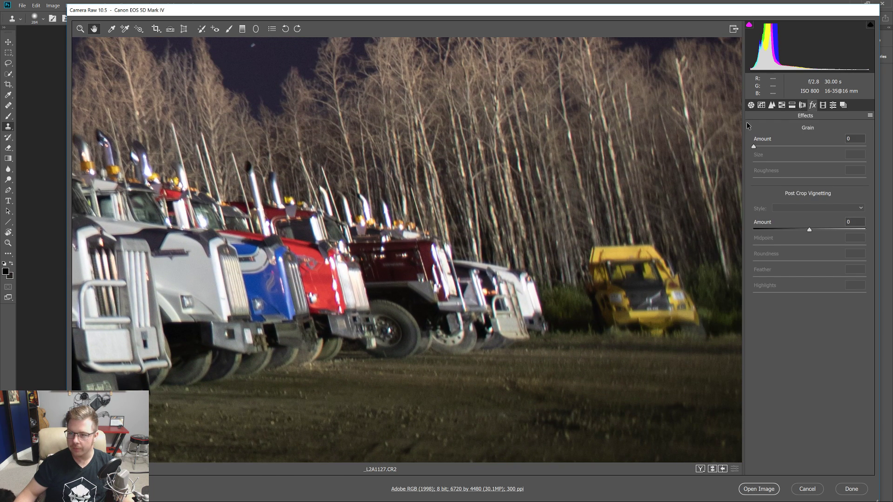
alt+click(654, 186)
alt+click(655, 187)
alt+click(661, 198)
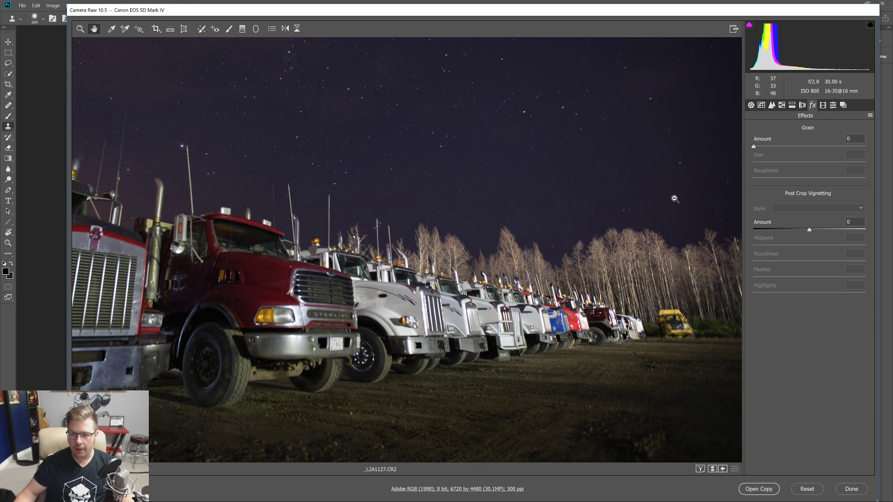
click(833, 106)
click(822, 106)
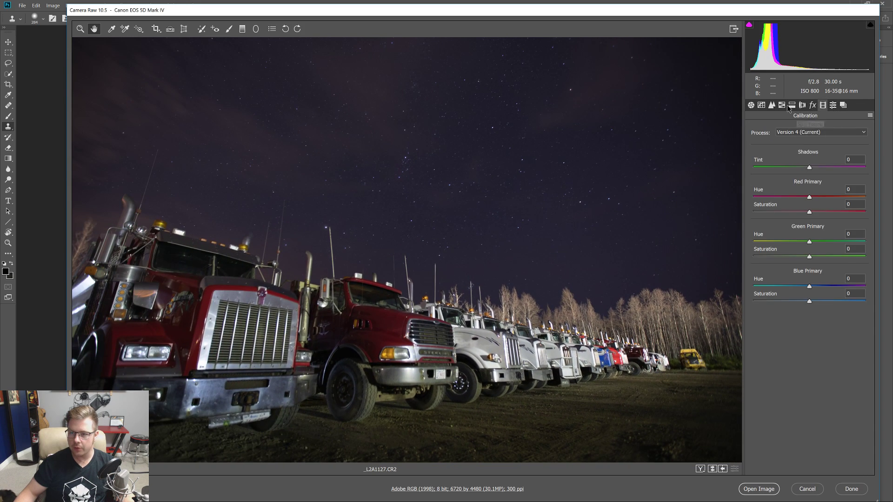
- Return to the Basic adjustments, open the photo in Photoshop, and duplicate the Background layer with the original hidden
click(751, 105)
scroll(550, 235, down, 3)
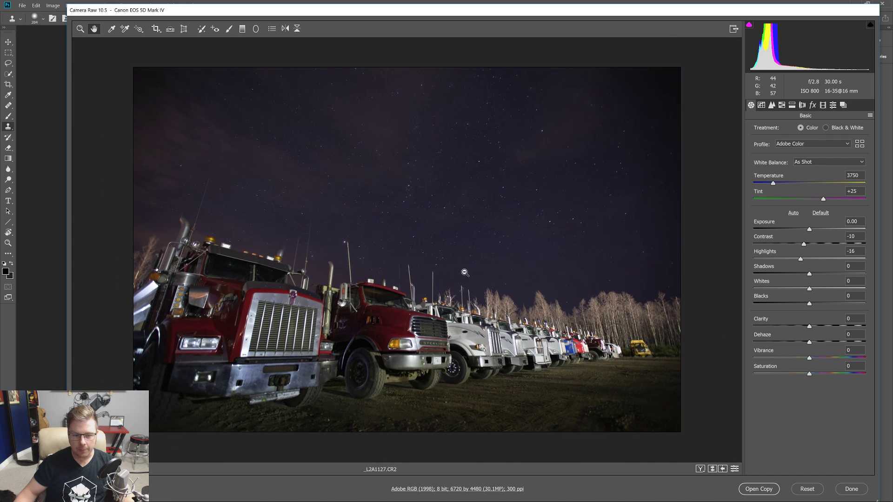
scroll(460, 280, up, 1)
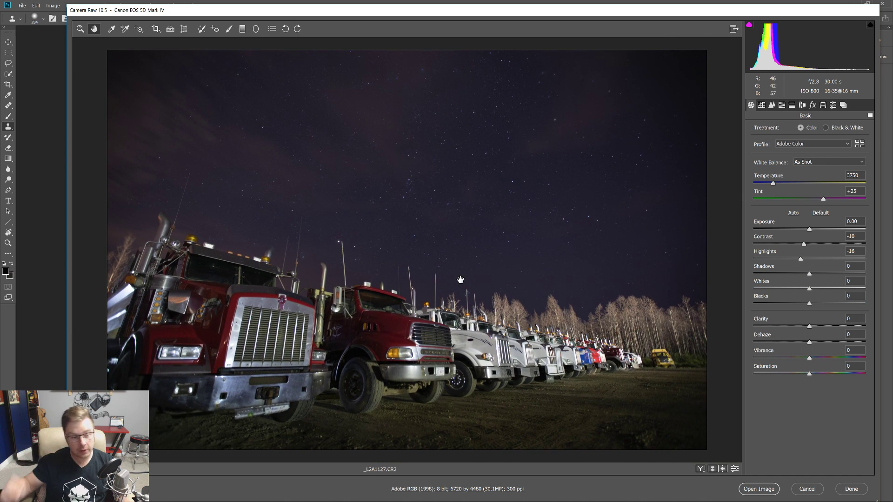
click(751, 490)
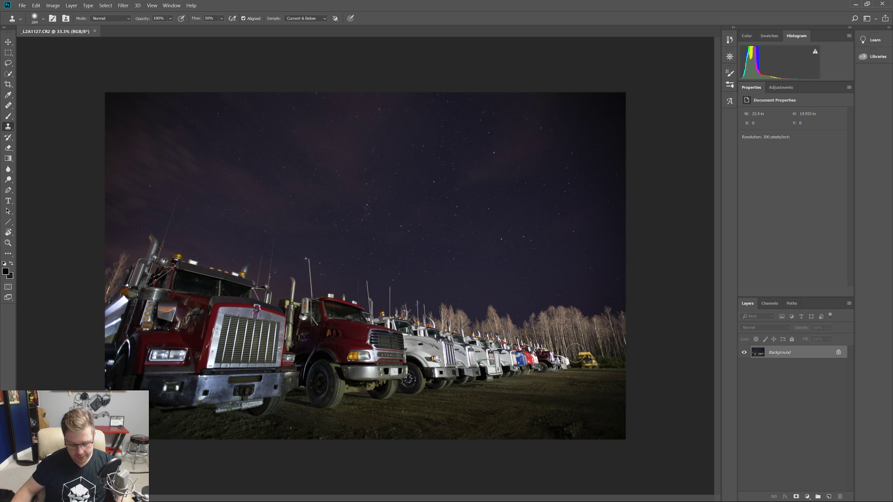
key(ctrl+j)
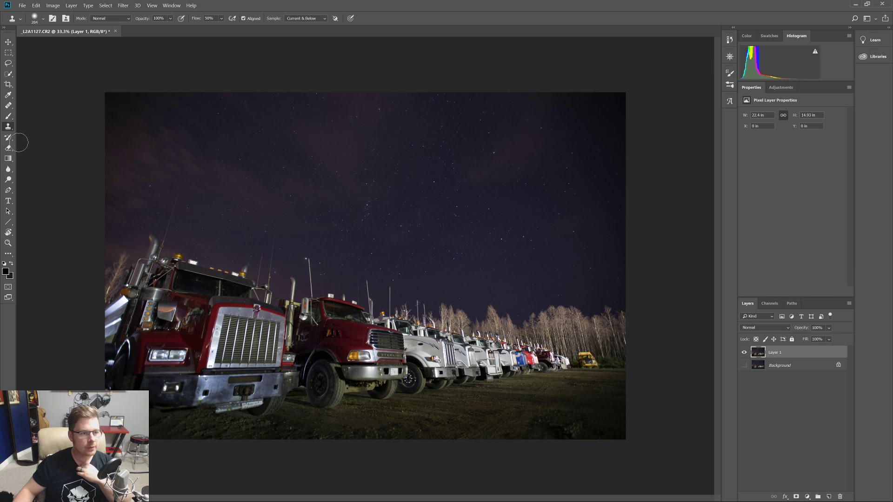
- Try cropping the photo at its Original Ratio to about 20.16 x 13.44 in, cutting off the yellow truck, and undo the crop
click(8, 84)
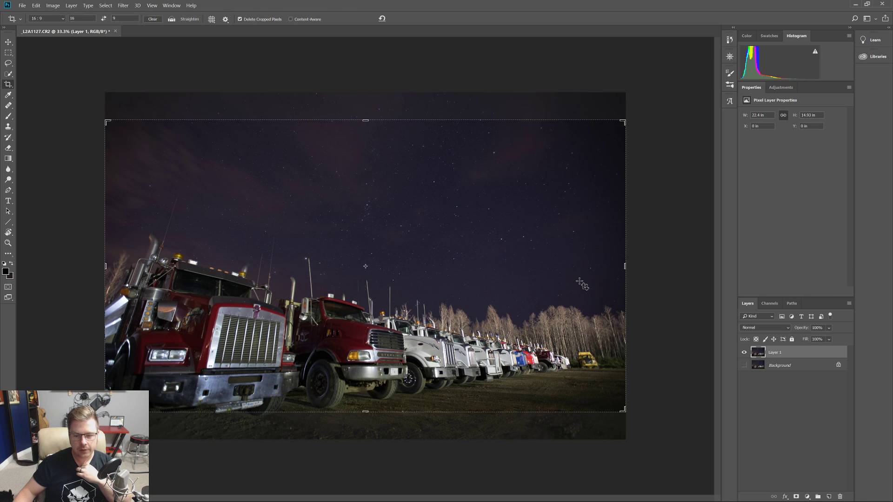
click(47, 19)
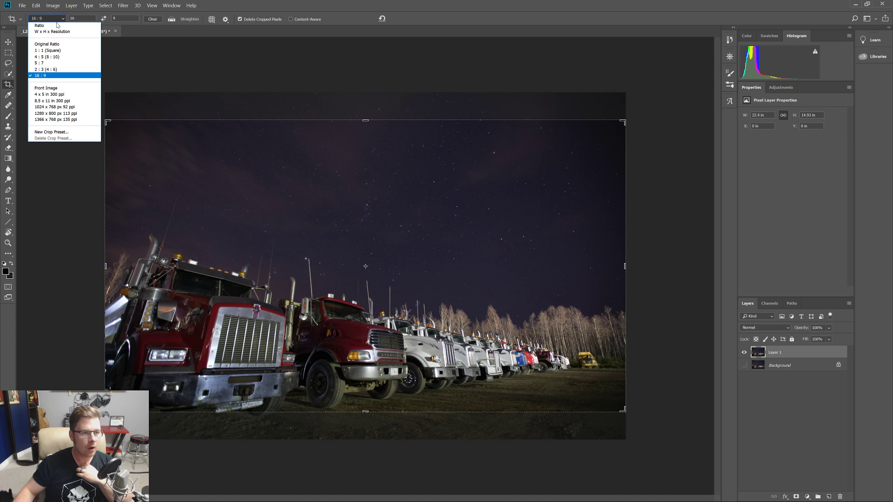
click(44, 25)
click(55, 19)
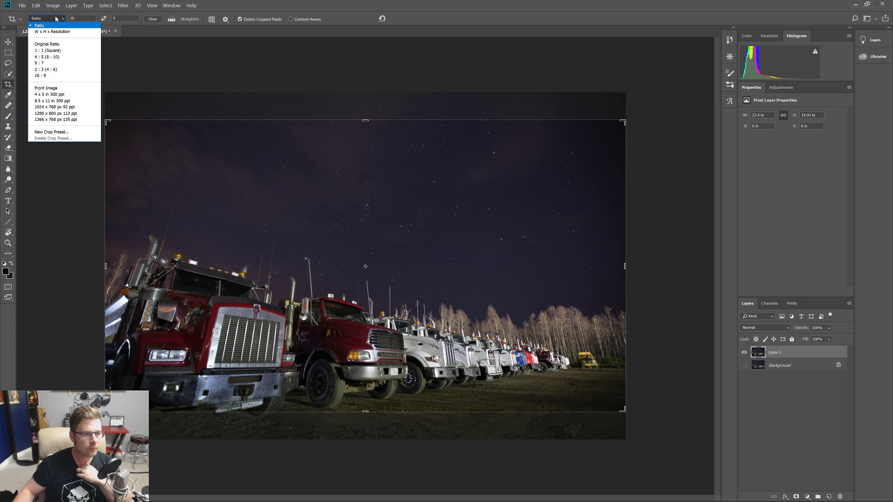
click(56, 31)
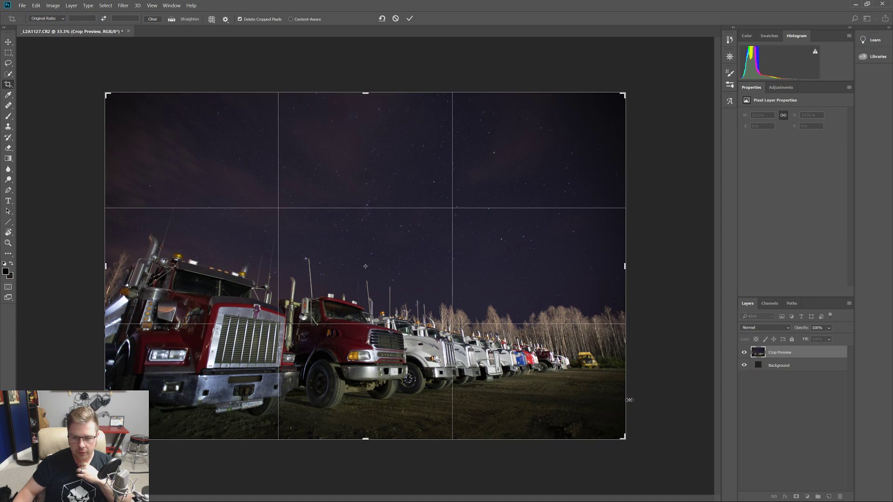
drag(625, 265, 598, 260)
mouse_move(514, 279)
mouse_down()
mouse_move(514, 299)
mouse_move(514, 263)
mouse_move(511, 271)
mouse_up()
drag(506, 279, 508, 305)
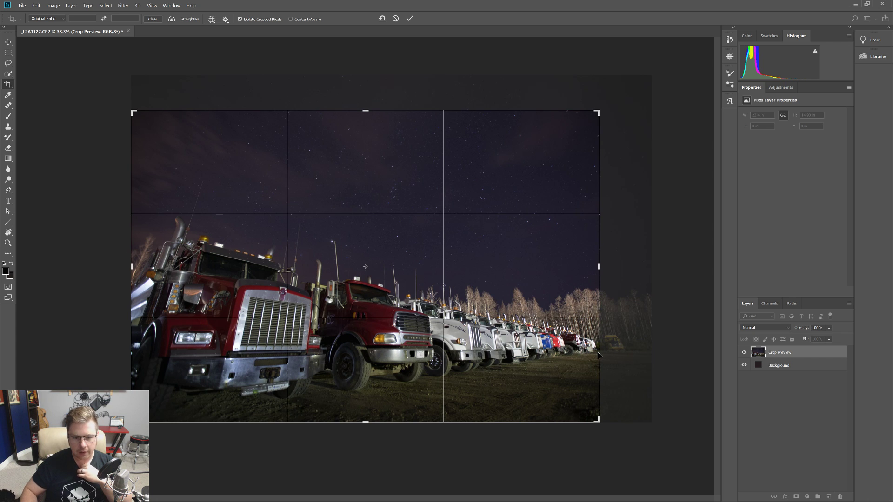
key(Return)
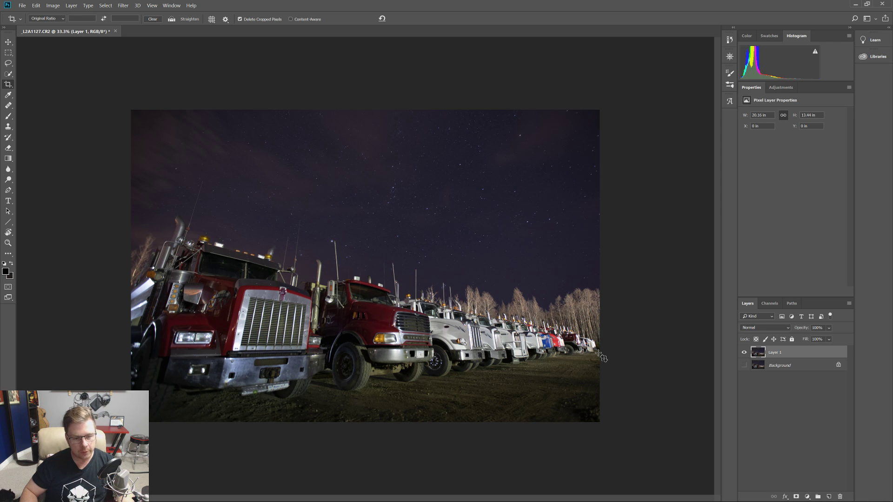
key(ctrl+z)
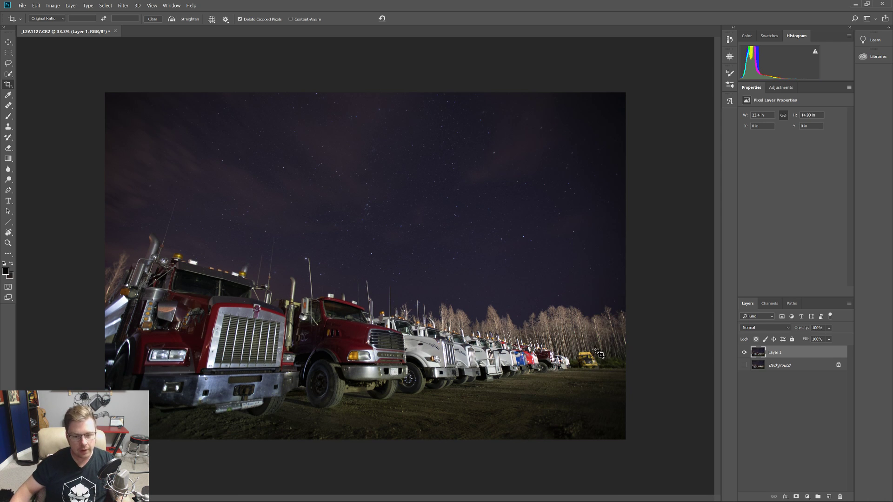
click(8, 42)
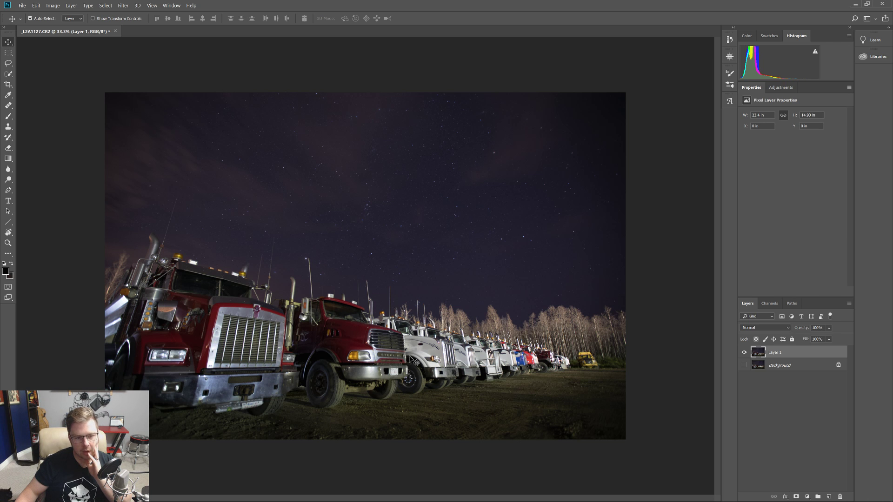
- Examine the grilles, bumpers and licence plates of the two red trucks up close for areas to retouch
key(b)
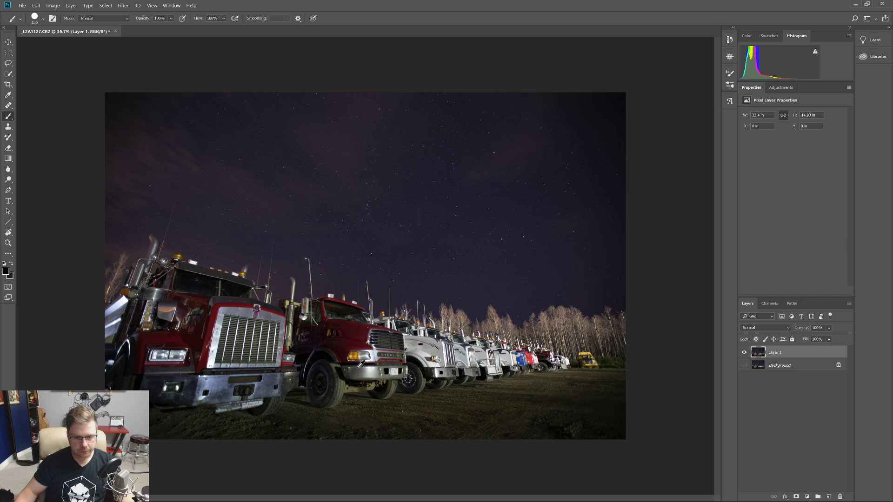
scroll(360, 362, up, 6)
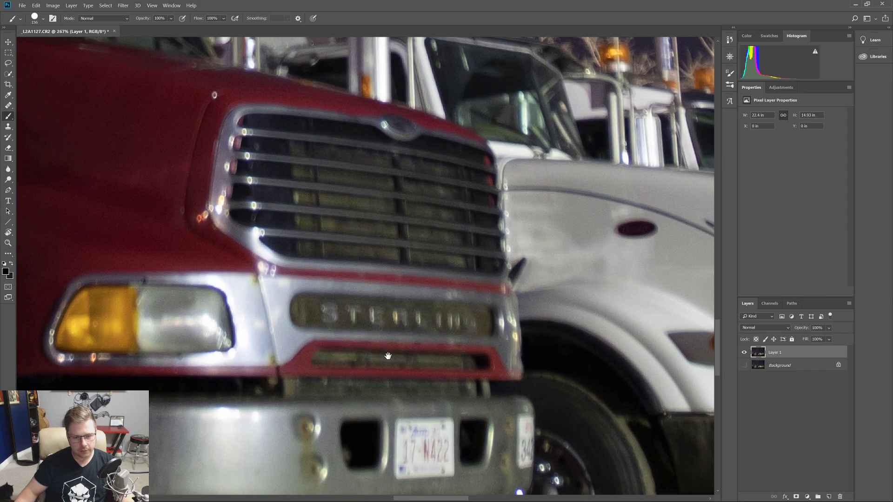
scroll(372, 344, down, 5)
scroll(469, 341, down, 2)
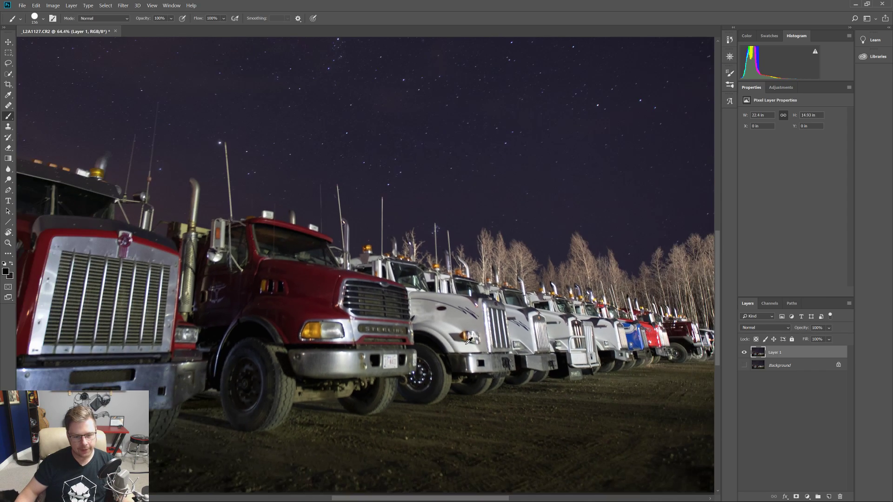
scroll(383, 370, up, 7)
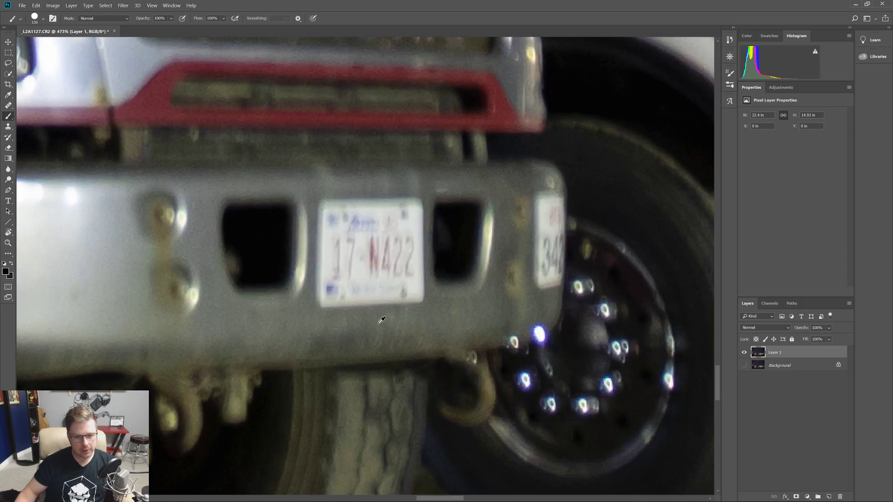
scroll(380, 324, up, 1)
drag(394, 263, 389, 341)
scroll(351, 299, down, 1)
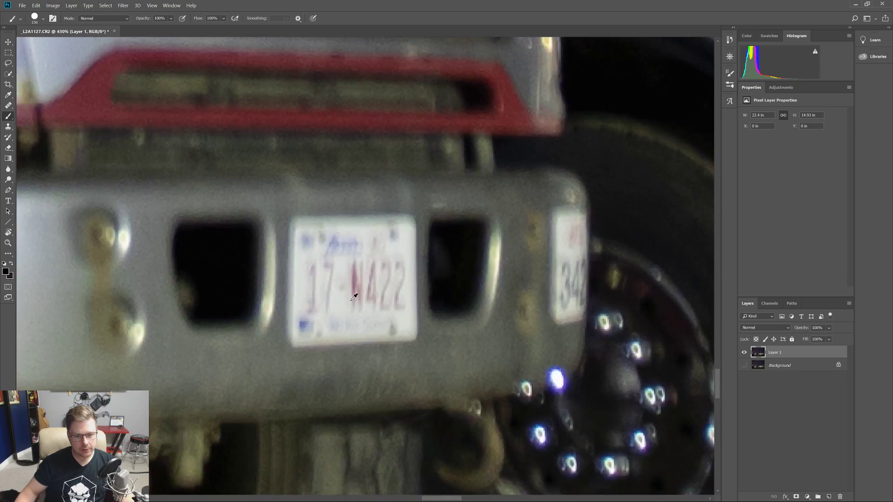
scroll(353, 295, down, 8)
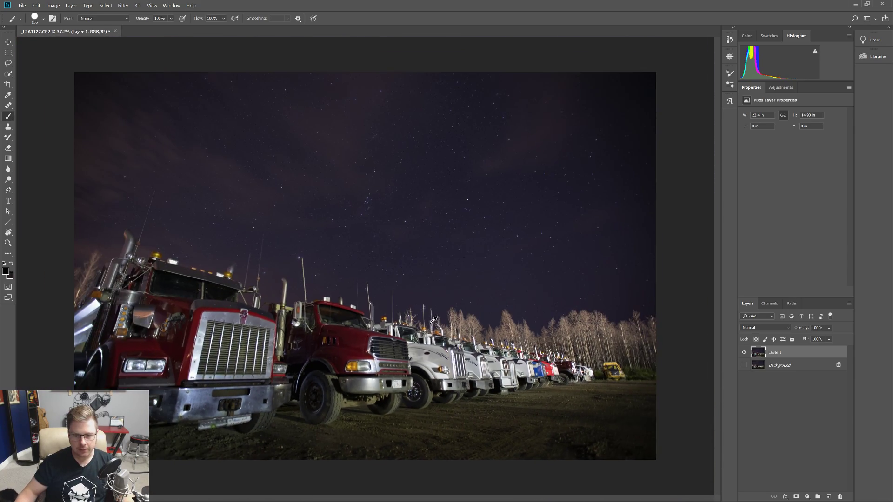
scroll(156, 428, up, 4)
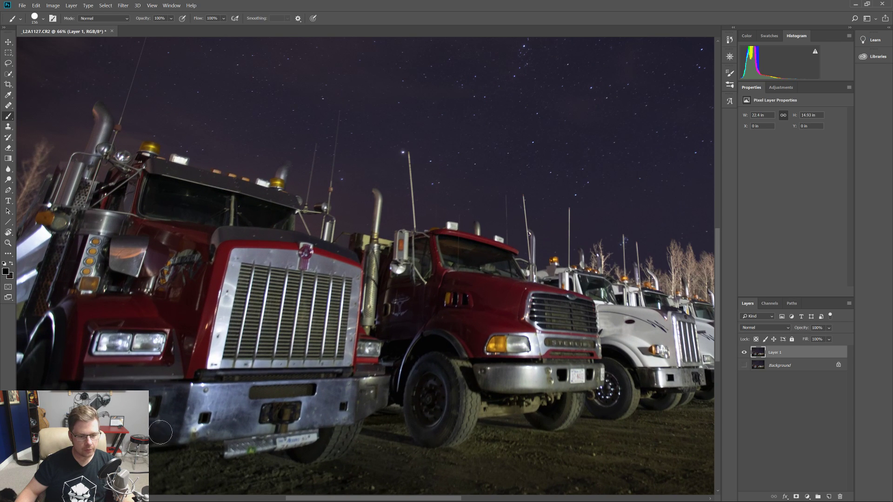
scroll(288, 447, up, 4)
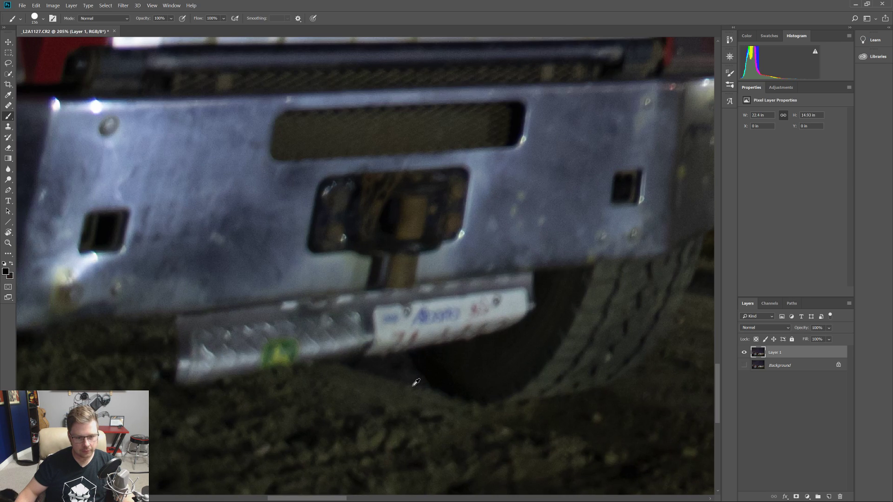
scroll(415, 382, down, 3)
scroll(416, 382, down, 2)
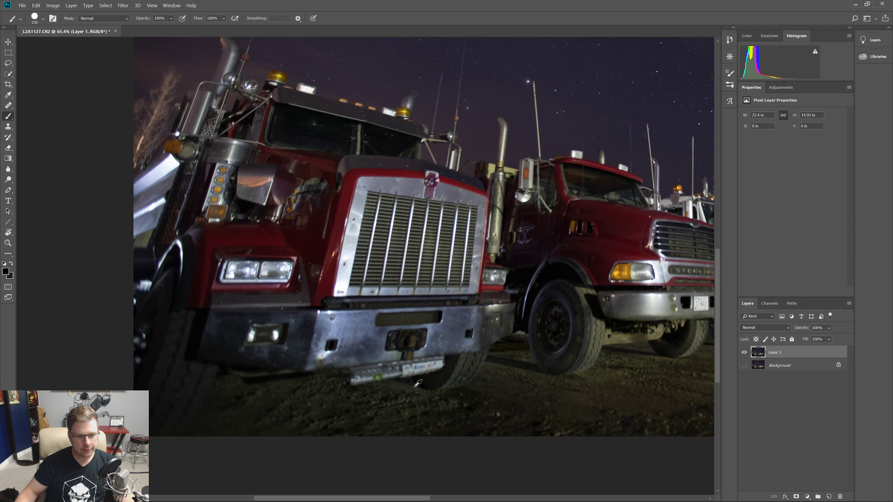
scroll(416, 383, down, 1)
scroll(353, 363, down, 2)
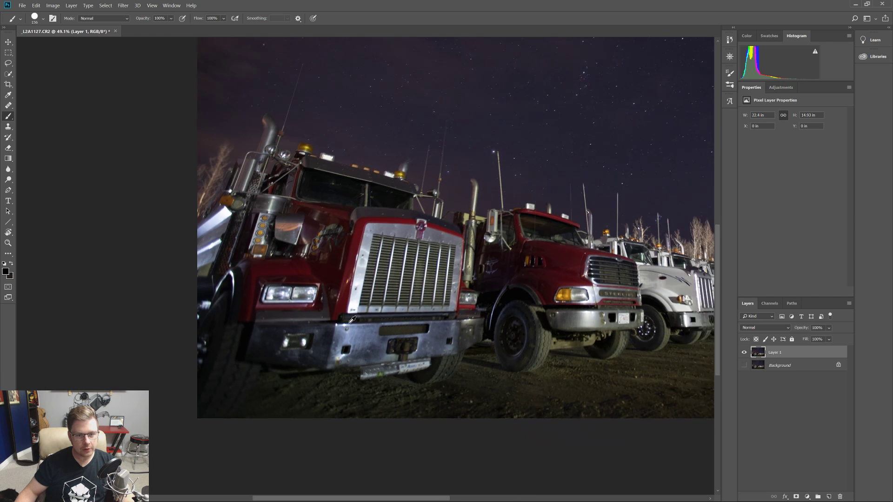
- Heal the rusty spot below the square opening in the front red truck's bumper on a new layer, using the Healing Brush with clean samples nearby
scroll(201, 420, up, 7)
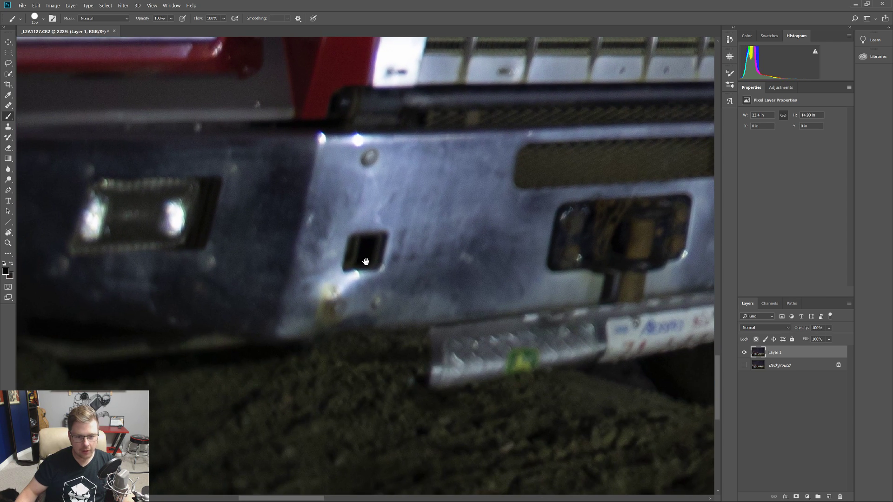
click(830, 497)
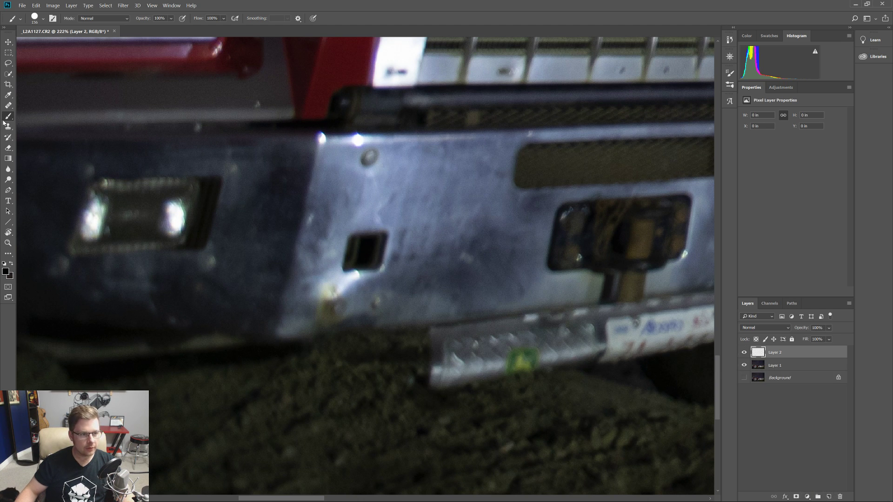
click(8, 106)
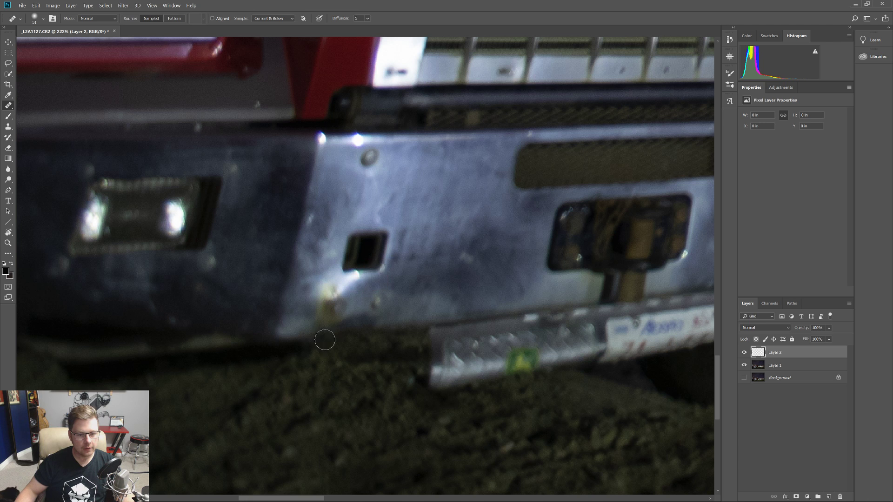
scroll(318, 327, up, 4)
alt+click(241, 278)
mouse_move(313, 257)
mouse_down()
mouse_move(321, 193)
mouse_move(358, 230)
mouse_move(370, 224)
mouse_move(361, 221)
mouse_move(370, 256)
mouse_move(342, 276)
mouse_move(403, 272)
mouse_move(390, 238)
mouse_up()
alt+click(246, 238)
mouse_move(351, 235)
mouse_down()
mouse_move(339, 215)
mouse_move(320, 264)
mouse_up()
scroll(279, 291, down, 5)
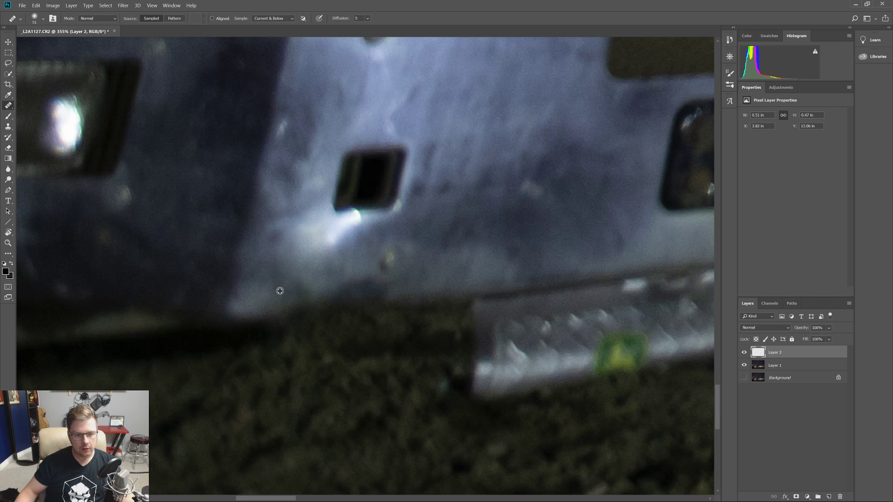
- Compare the photo with and without the healing layer, and merge that layer down into Layer 1
click(744, 352)
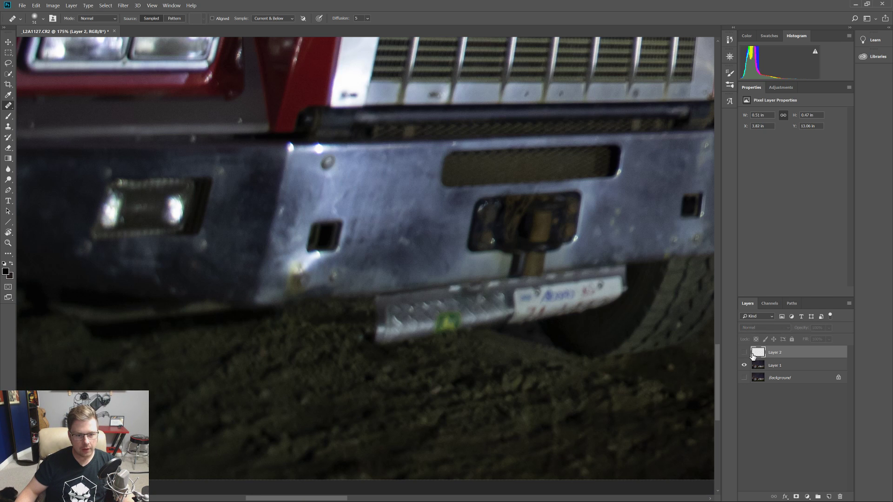
scroll(499, 304, down, 5)
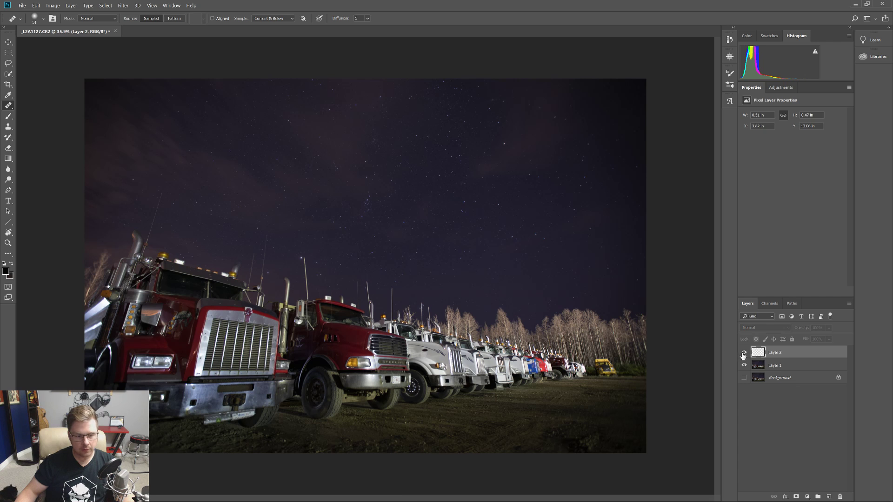
click(744, 353)
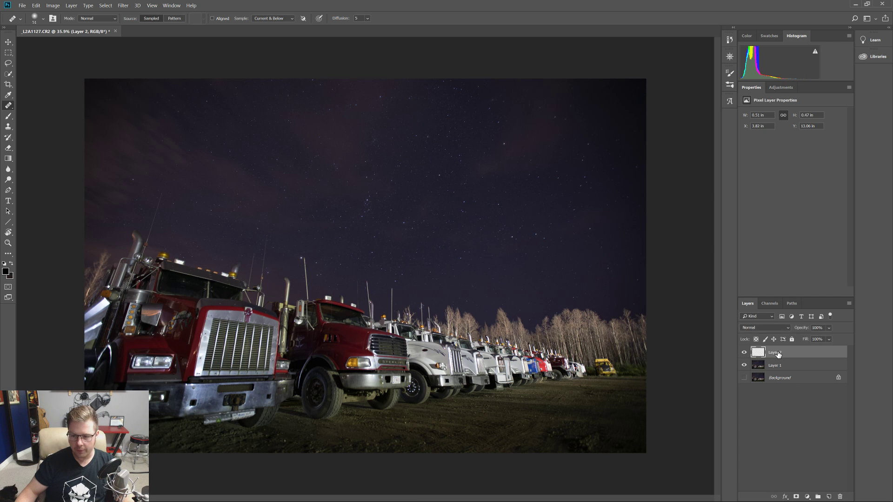
key(ctrl+e)
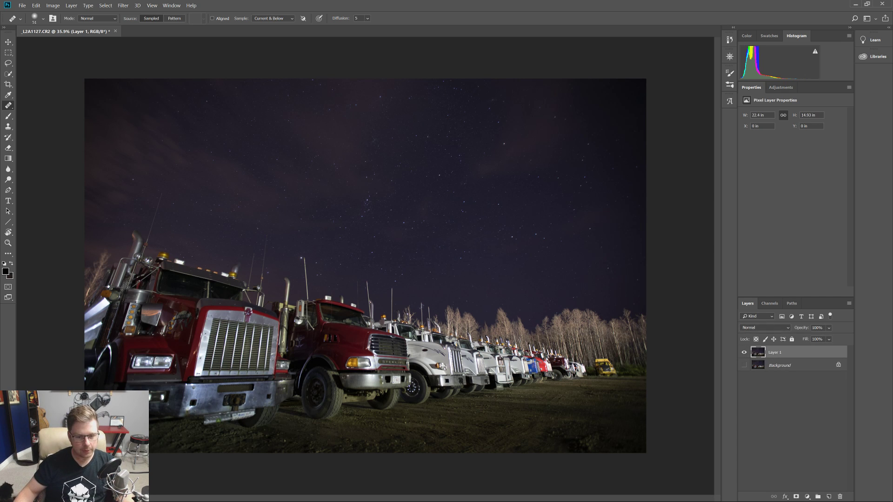
- Start saving the photo under a new name, create a folder named Photoshop inside 090818 ~ Stars, and open it
key(ctrl+shift+s)
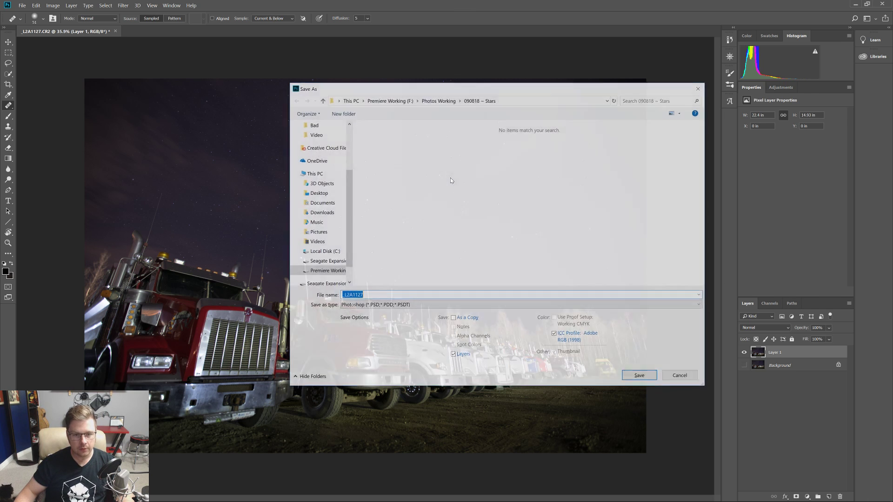
right_click(416, 247)
mouse_move(437, 337)
click(521, 340)
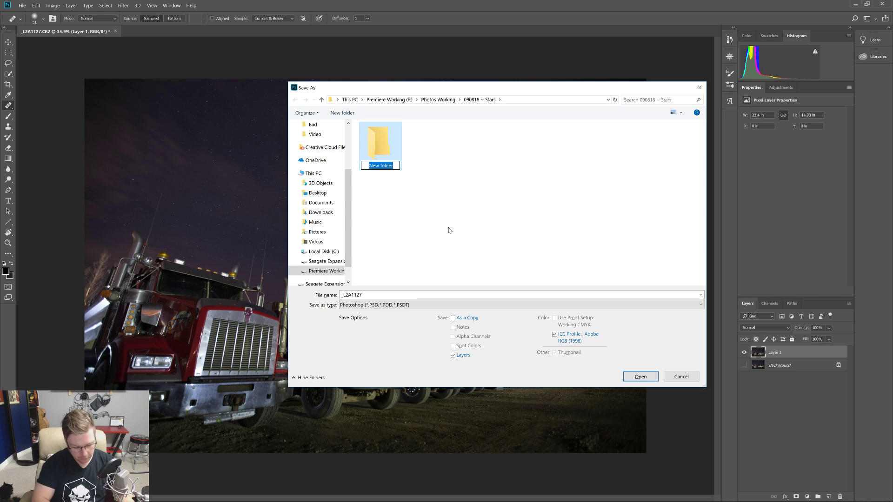
text(Photoshop)
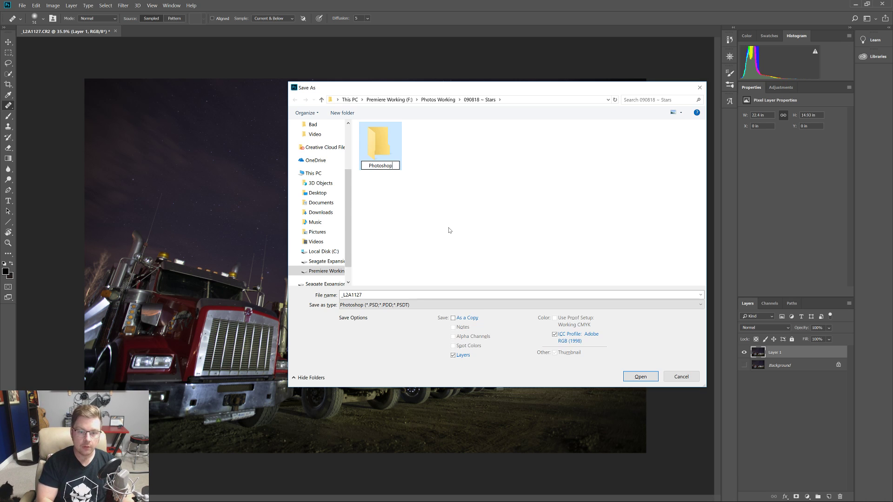
key(Return)
key(Return)
- Save the photo in Photoshop format as "_L2A1127 - line o trucks" with Maximize Compatibility kept on
click(424, 295)
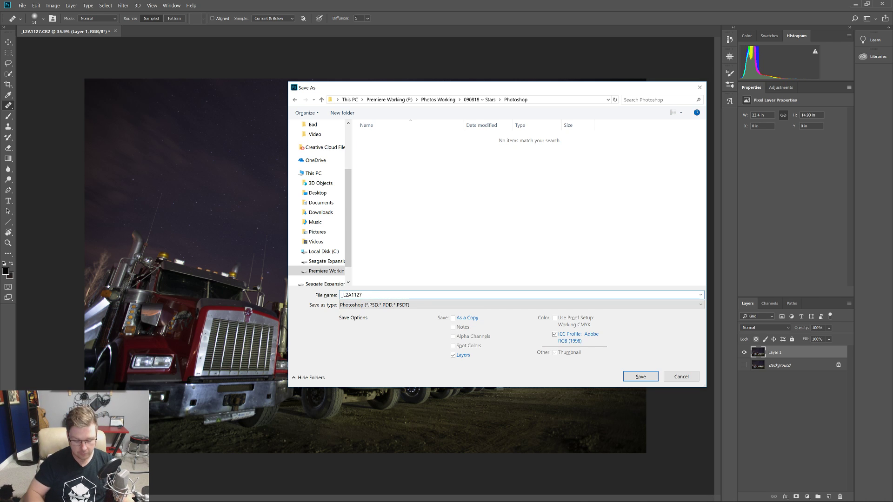
text(- line o tu)
key(BackSpace)
text(rus)
text(ks)
key(Return)
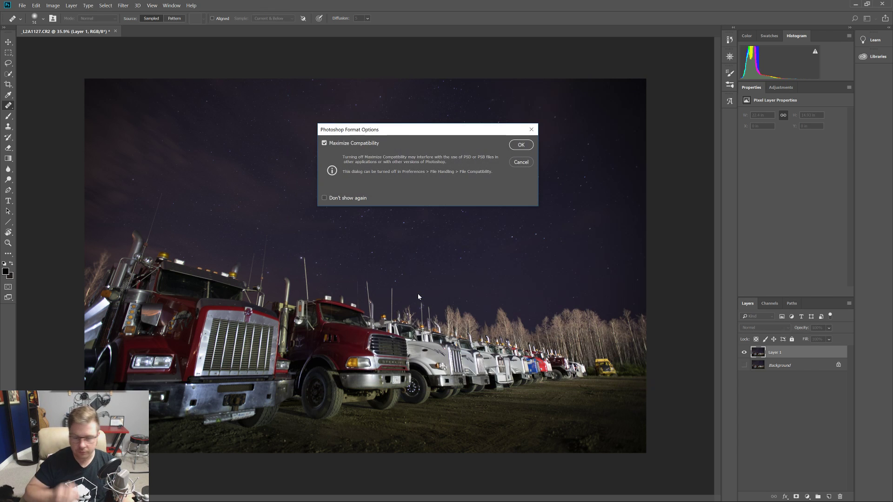
key(Return)
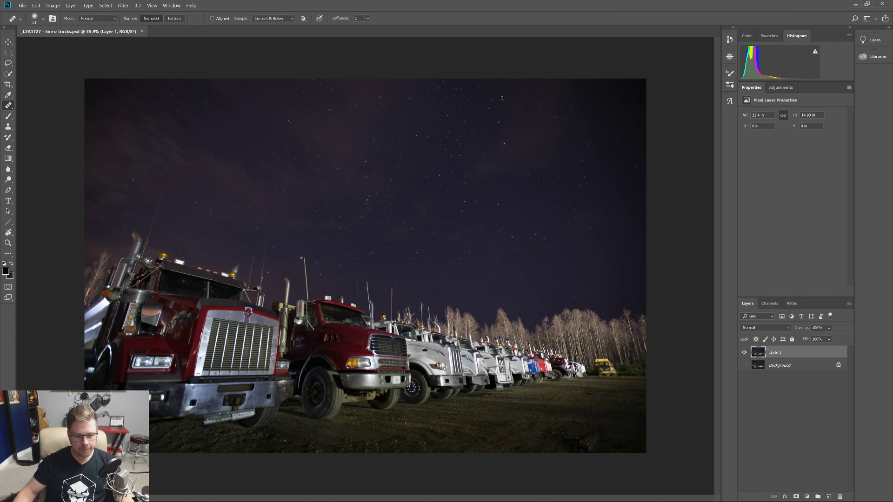
- Heal away the lettering on the licence plate under the front red truck's bumper on a new layer, sampling clean areas of the plate
click(828, 497)
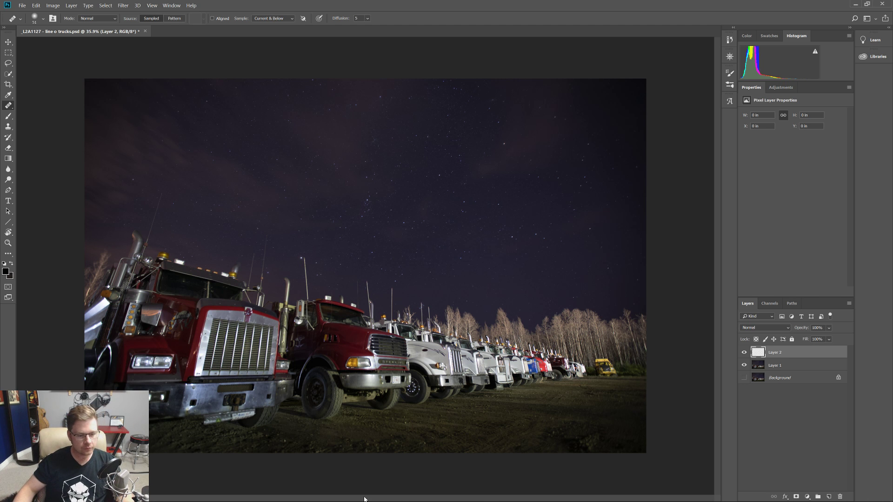
scroll(241, 420, up, 5)
scroll(241, 420, up, 8)
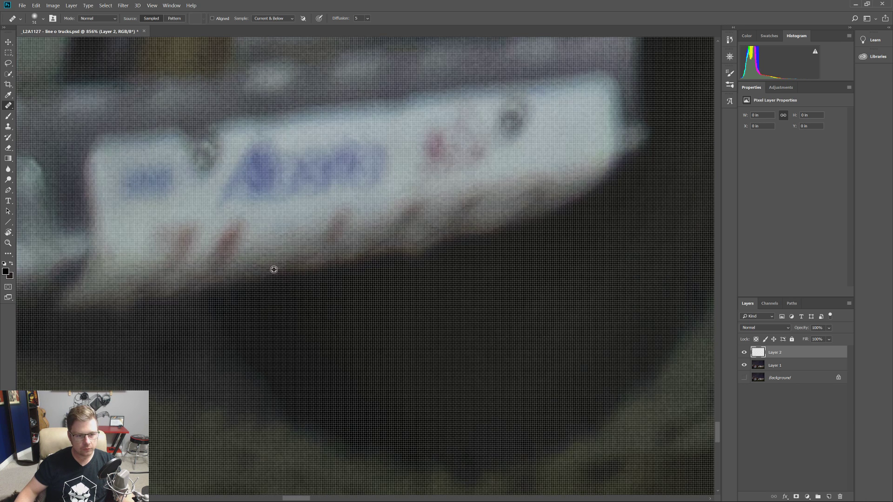
scroll(292, 268, down, 6)
mouse_move(293, 269)
mouse_down()
mouse_move(262, 271)
mouse_move(252, 257)
mouse_move(284, 250)
mouse_move(253, 265)
mouse_move(260, 249)
mouse_move(243, 248)
mouse_move(218, 267)
mouse_move(217, 254)
mouse_move(211, 277)
mouse_up()
alt+click(272, 254)
alt+click(278, 245)
alt+click(278, 250)
alt+click(252, 247)
alt+click(244, 261)
alt+click(247, 253)
mouse_move(314, 244)
mouse_down()
mouse_move(430, 224)
mouse_move(380, 240)
mouse_up()
alt+click(328, 254)
alt+click(329, 245)
scroll(233, 265, down, 11)
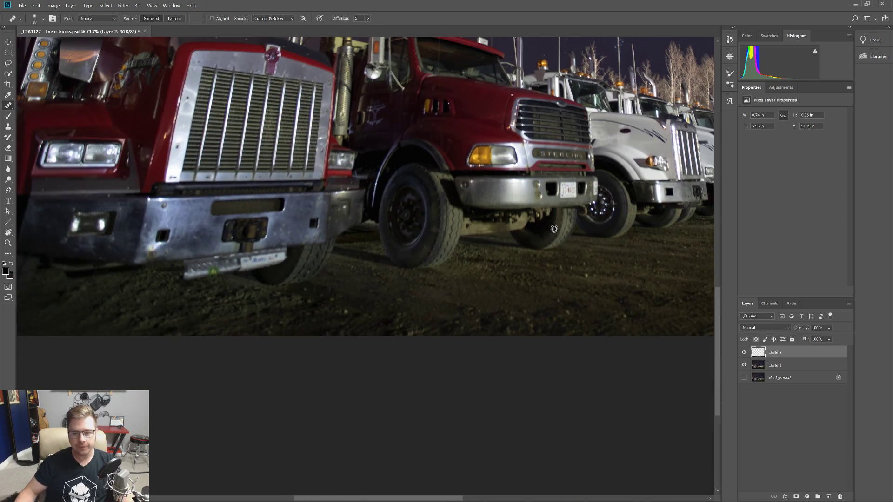
- Try to remove the characters from the second red truck's licence plate with the Healing Brush, and check the result at different magnifications
scroll(623, 168, up, 2)
scroll(406, 207, up, 8)
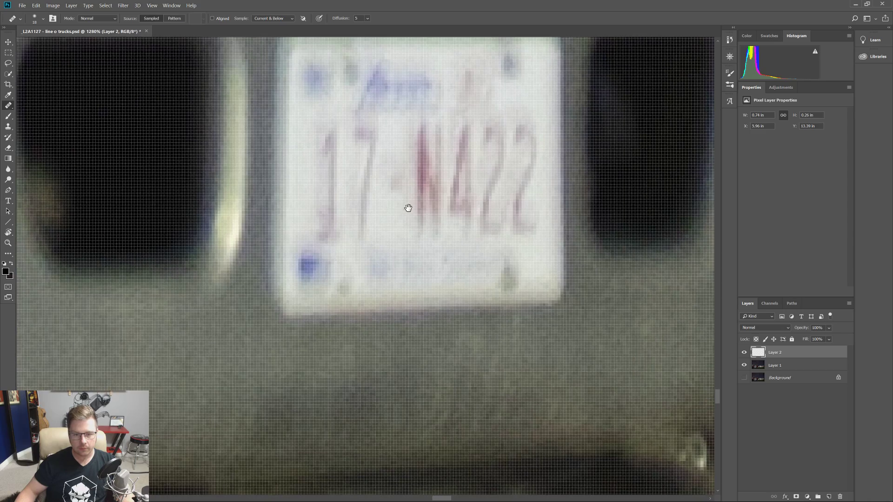
mouse_move(407, 207)
mouse_down()
mouse_move(295, 274)
mouse_move(322, 271)
mouse_up()
drag(265, 283, 266, 253)
mouse_move(301, 224)
mouse_down()
mouse_move(270, 229)
mouse_move(273, 199)
mouse_move(278, 287)
mouse_move(230, 280)
mouse_move(235, 210)
mouse_move(225, 219)
mouse_move(235, 232)
mouse_up()
alt+click(274, 289)
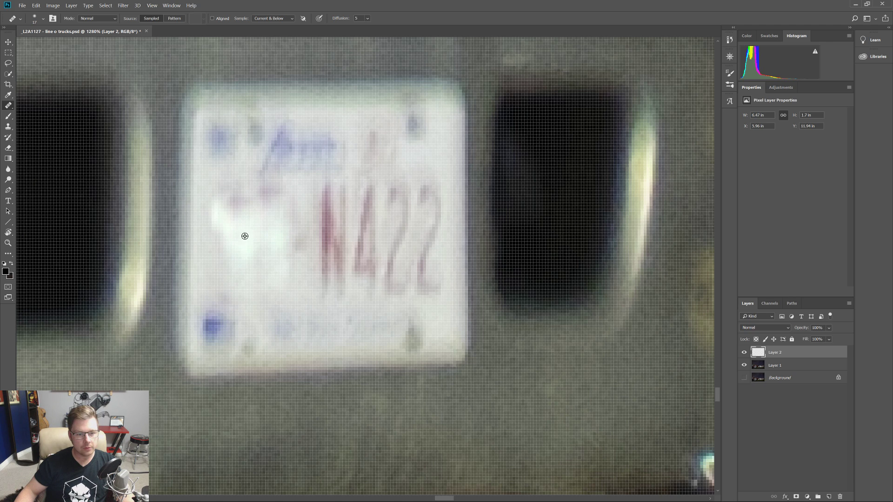
mouse_move(279, 207)
mouse_down()
mouse_move(279, 225)
mouse_move(303, 233)
mouse_move(326, 209)
mouse_move(331, 273)
mouse_move(334, 202)
mouse_move(279, 253)
mouse_move(368, 213)
mouse_up()
mouse_move(372, 268)
mouse_down()
mouse_move(364, 203)
mouse_move(362, 235)
mouse_move(392, 204)
mouse_move(409, 211)
mouse_move(390, 263)
mouse_move(400, 282)
mouse_move(378, 253)
mouse_move(411, 273)
mouse_move(424, 205)
mouse_move(426, 277)
mouse_up()
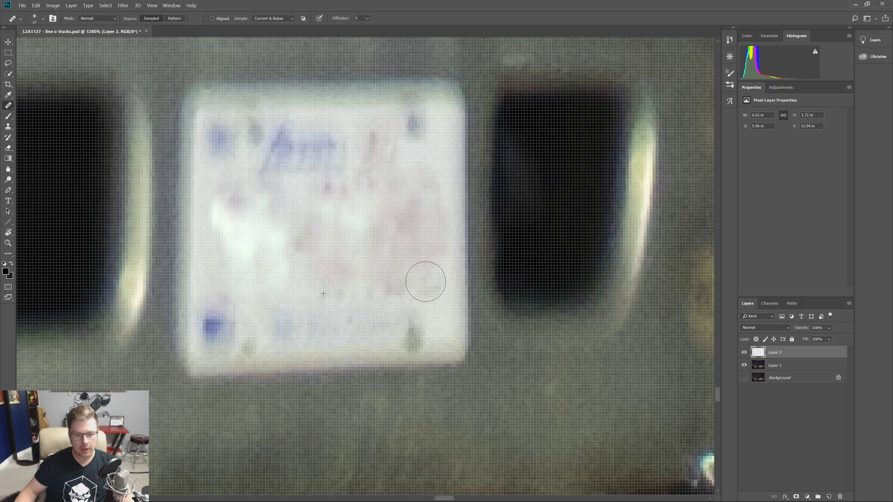
scroll(425, 277, down, 10)
scroll(357, 382, down, 2)
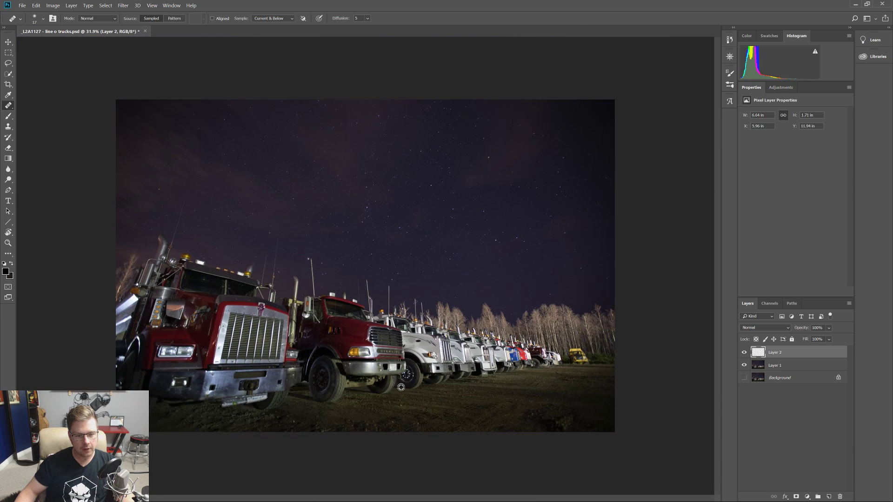
scroll(456, 436, up, 2)
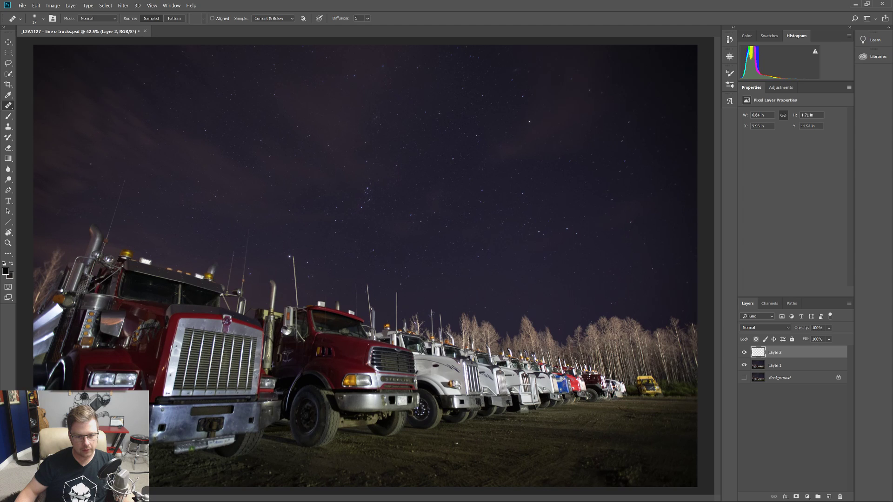
scroll(457, 444, up, 15)
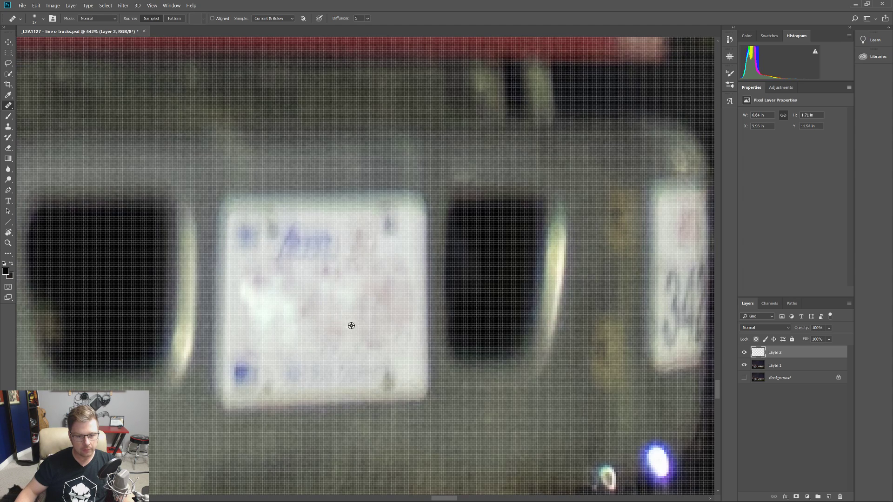
scroll(347, 324, down, 2)
scroll(354, 333, up, 4)
- Undo all the healing strokes on the second red truck's licence plate
key(ctrl+alt+z)
key(ctrl+alt+z)
key(ctrl+alt+z)
key(ctrl+alt+z)
key(ctrl+alt+z)
key(ctrl+alt+z)
key(ctrl+alt+z)
key(ctrl+alt+z)
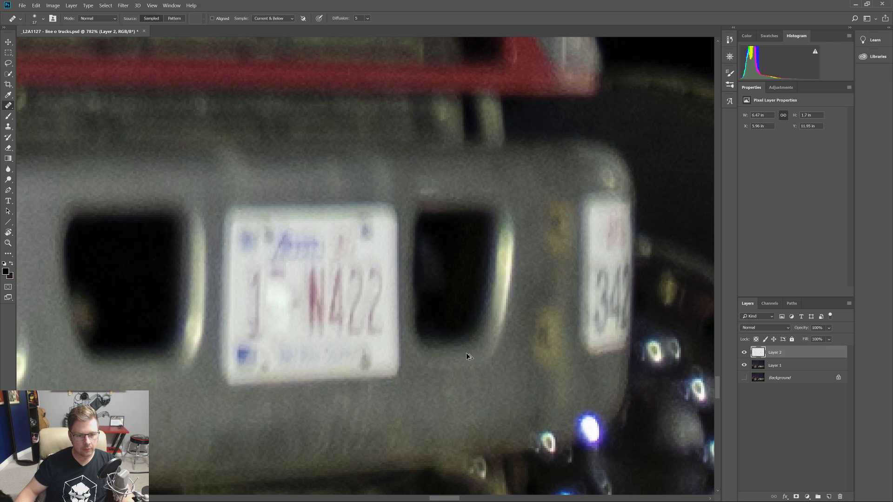
key(ctrl+alt+z)
key(ctrl+alt+z)
- Blur the number on the second red truck's licence plate on Layer 1 with the Blur tool at 50% strength
click(8, 169)
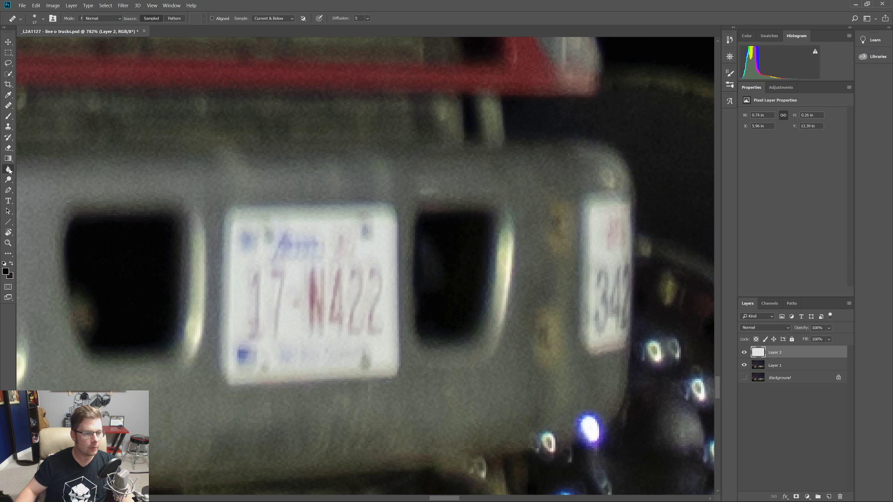
scroll(293, 324, up, 1)
scroll(293, 324, up, 3)
drag(273, 320, 232, 327)
click(785, 366)
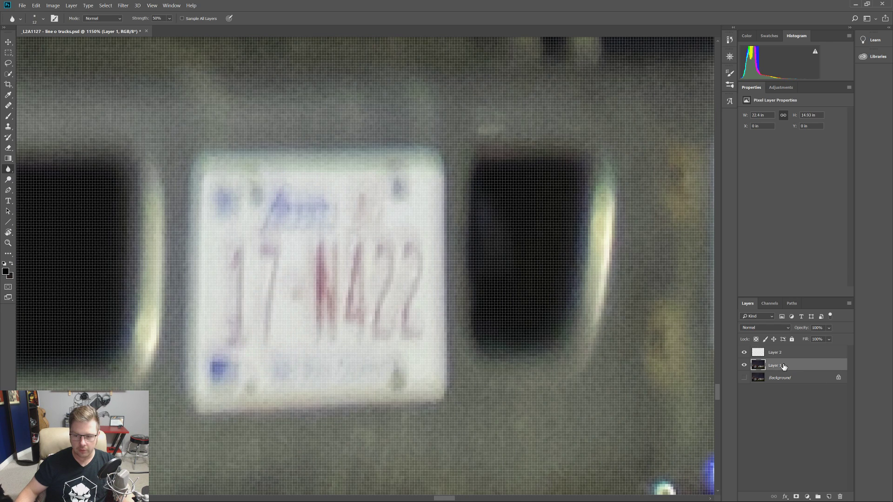
mouse_move(235, 335)
mouse_down()
mouse_move(233, 261)
mouse_move(240, 344)
mouse_move(240, 326)
mouse_move(271, 325)
mouse_move(259, 259)
mouse_move(273, 303)
mouse_move(311, 312)
mouse_move(328, 277)
mouse_move(328, 311)
mouse_move(231, 249)
mouse_move(300, 308)
mouse_move(332, 307)
mouse_move(322, 315)
mouse_move(319, 272)
mouse_move(328, 310)
mouse_move(325, 278)
mouse_move(328, 302)
mouse_move(304, 306)
mouse_move(320, 305)
mouse_move(333, 277)
mouse_move(350, 273)
mouse_move(347, 298)
mouse_move(383, 261)
mouse_move(393, 311)
mouse_move(403, 317)
mouse_move(407, 304)
mouse_move(398, 272)
mouse_move(373, 282)
mouse_move(370, 318)
mouse_move(344, 302)
mouse_move(319, 262)
mouse_move(321, 310)
mouse_move(311, 320)
mouse_move(295, 275)
mouse_move(286, 311)
mouse_move(252, 352)
mouse_move(239, 306)
mouse_move(279, 251)
mouse_move(271, 294)
mouse_move(249, 336)
mouse_move(341, 267)
mouse_move(325, 311)
mouse_move(367, 310)
mouse_move(396, 258)
mouse_move(410, 270)
mouse_move(397, 309)
mouse_up()
scroll(294, 322, down, 3)
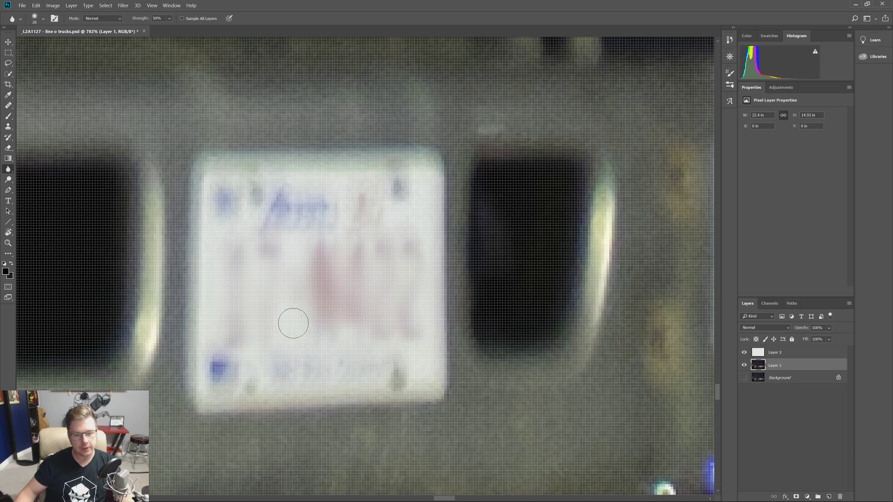
scroll(294, 321, down, 10)
- Blur the remaining reddish character traces across the middle of the second truck's plate further, and check the whole photo
scroll(375, 357, up, 12)
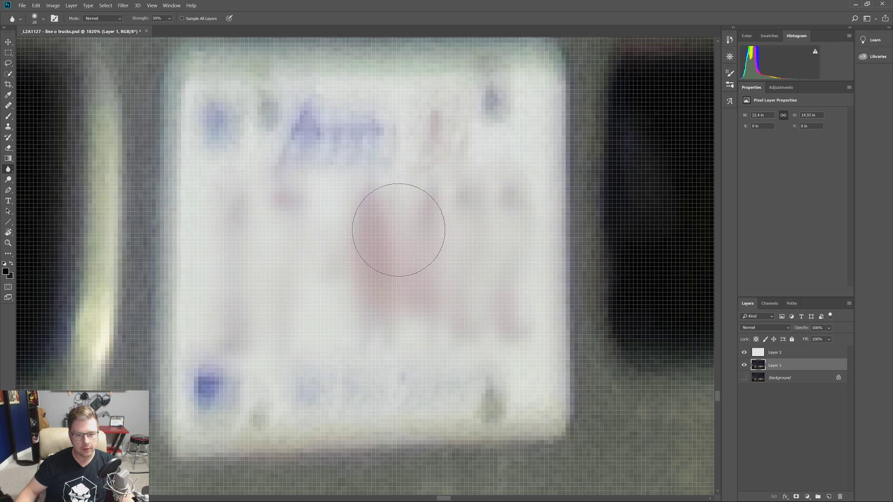
mouse_move(399, 230)
mouse_down()
mouse_move(476, 205)
mouse_move(415, 209)
mouse_move(346, 247)
mouse_move(338, 287)
mouse_move(431, 329)
mouse_move(496, 311)
mouse_move(412, 232)
mouse_move(270, 209)
mouse_up()
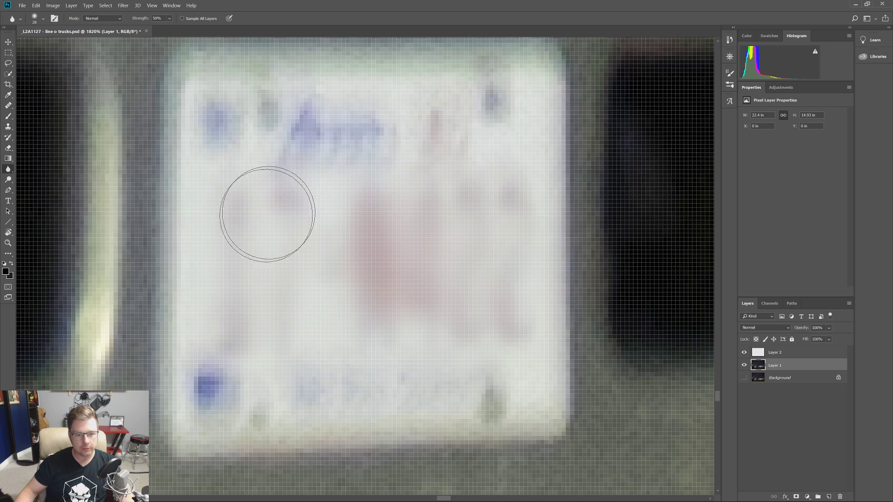
scroll(442, 367, down, 8)
scroll(564, 353, down, 5)
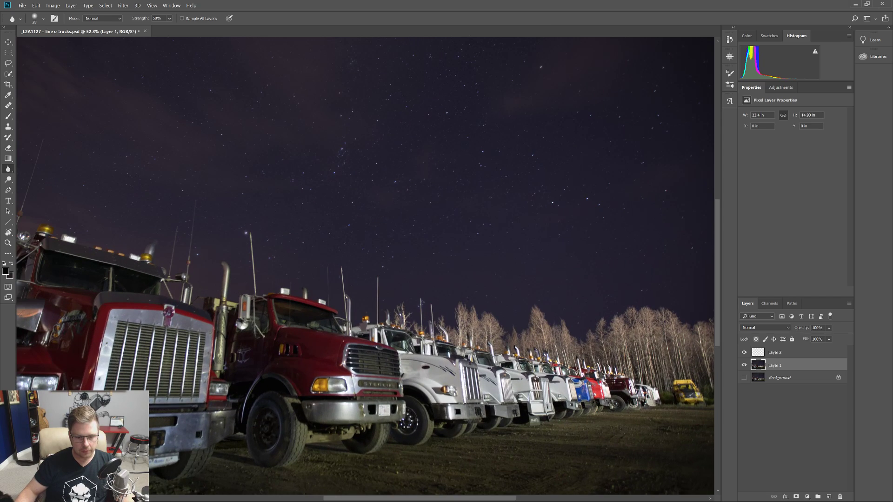
- Heal the leftover traces in the middle of the second truck's blurred plate on Layer 2, using clean samples from the plate
scroll(384, 409, up, 12)
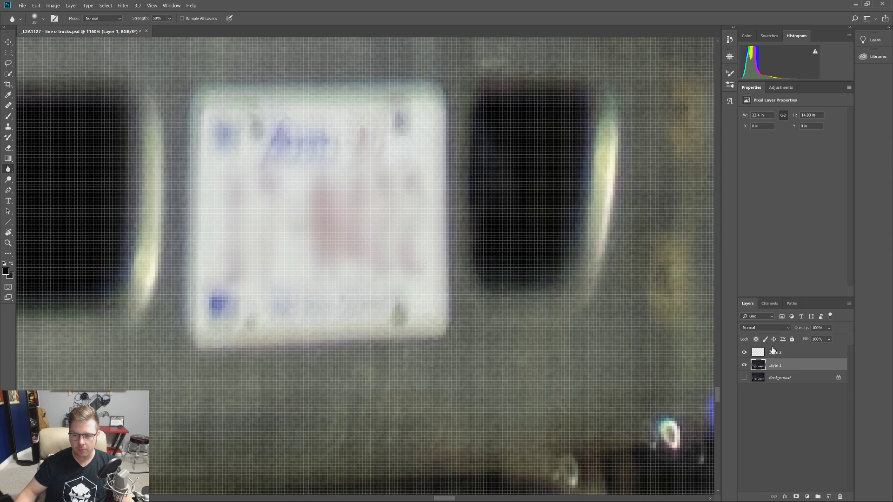
click(772, 352)
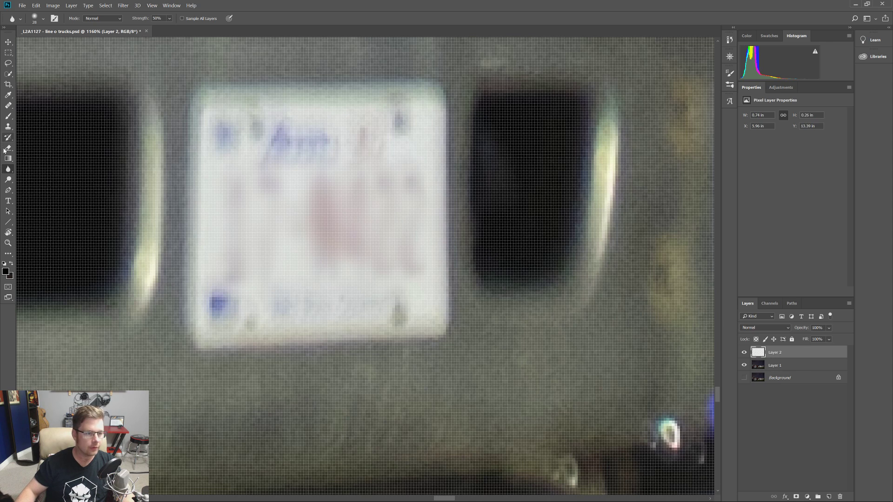
click(8, 105)
alt+right_click(330, 250)
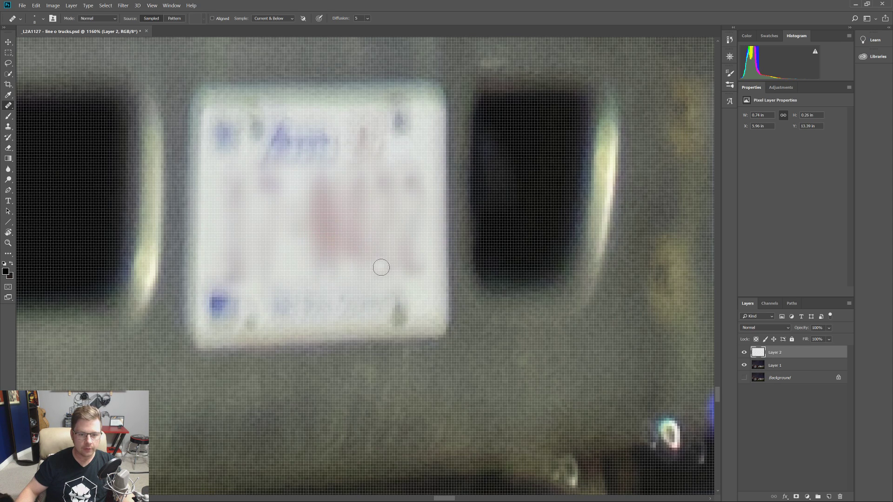
drag(387, 185, 385, 187)
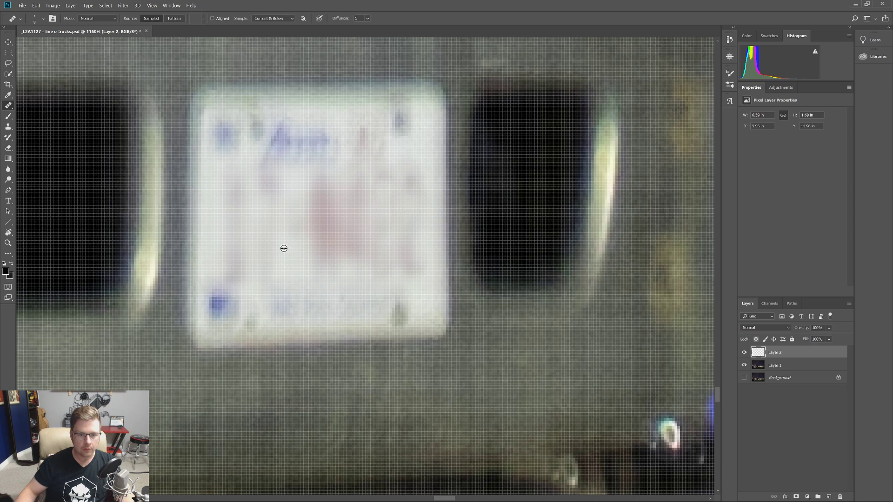
alt+right_click(293, 213)
mouse_move(324, 191)
mouse_down()
mouse_move(325, 246)
mouse_move(361, 216)
mouse_up()
scroll(360, 216, down, 10)
scroll(400, 270, down, 5)
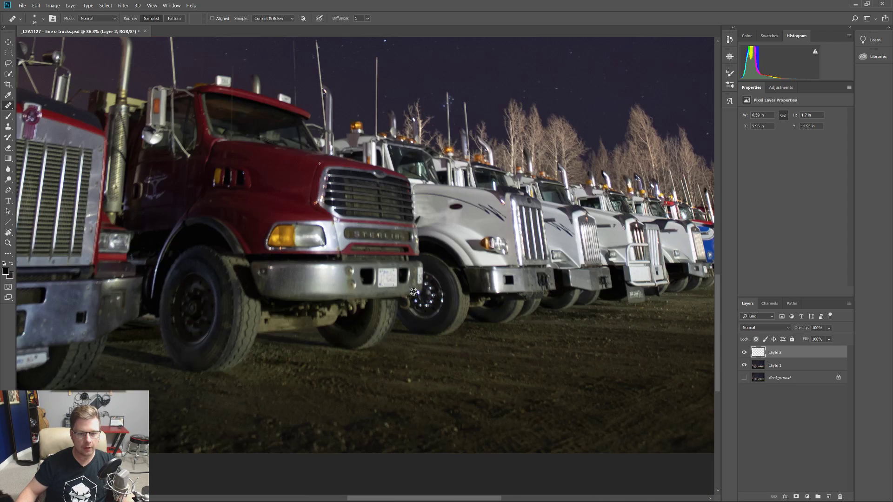
- Examine the whole row of trucks up close, from the white trucks to the yellow one and back to the front bumper, for remaining distractions
scroll(547, 378, up, 3)
scroll(547, 378, up, 2)
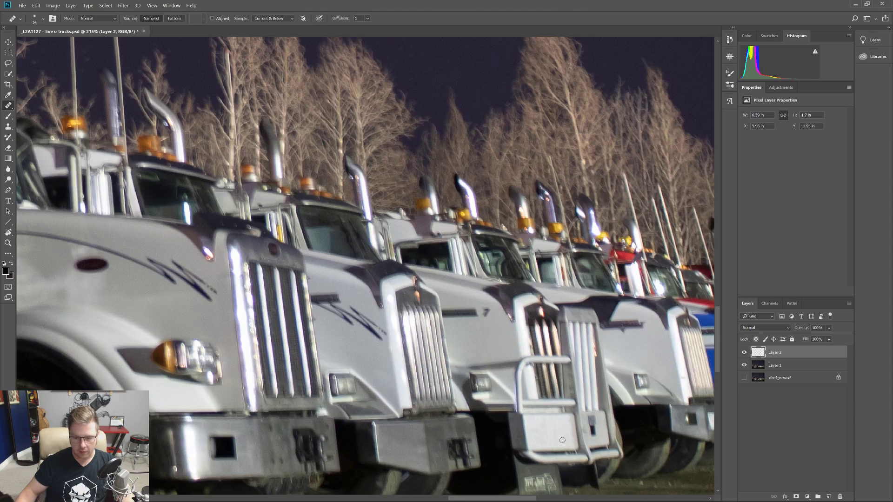
drag(546, 378, 377, 282)
drag(551, 284, 234, 356)
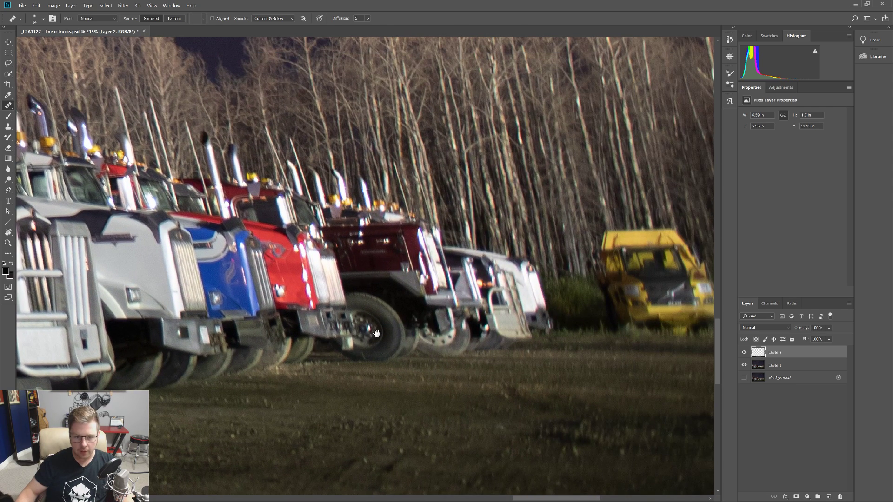
drag(376, 335, 348, 341)
drag(251, 342, 630, 276)
drag(224, 321, 538, 293)
drag(317, 316, 574, 271)
drag(325, 243, 544, 303)
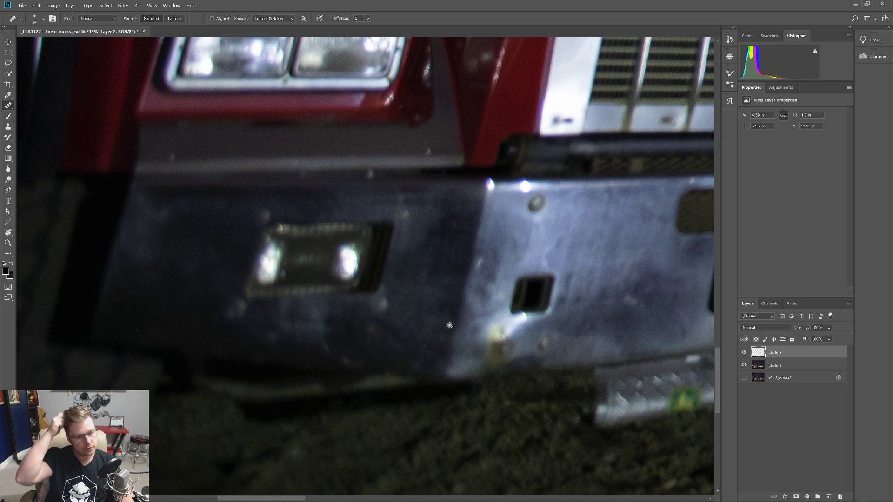
- Examine the starry sky, the second red truck's bumper, the overall photo and the front red truck for areas still needing retouching
scroll(406, 307, down, 5)
scroll(407, 316, down, 3)
scroll(404, 186, up, 6)
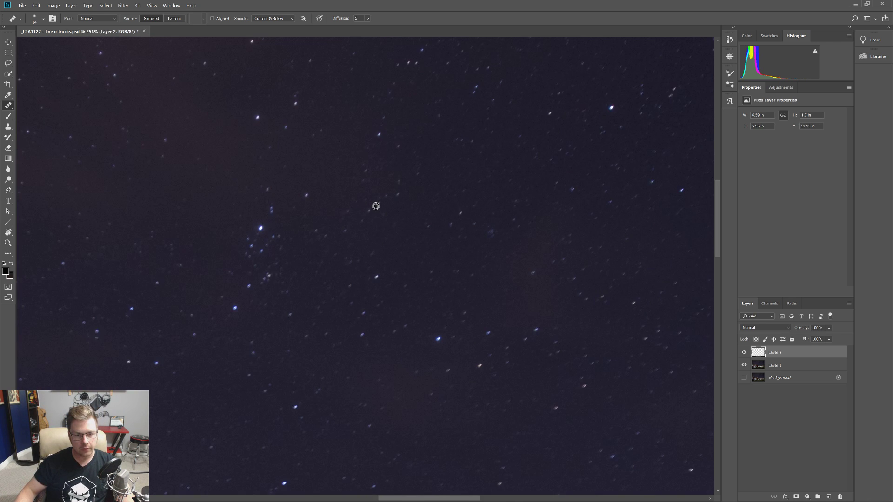
scroll(385, 237, down, 6)
scroll(304, 370, up, 8)
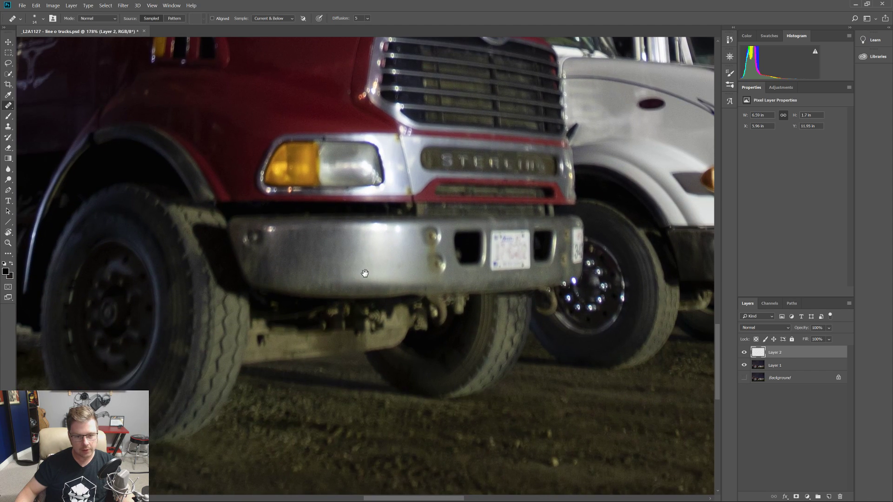
scroll(364, 273, down, 7)
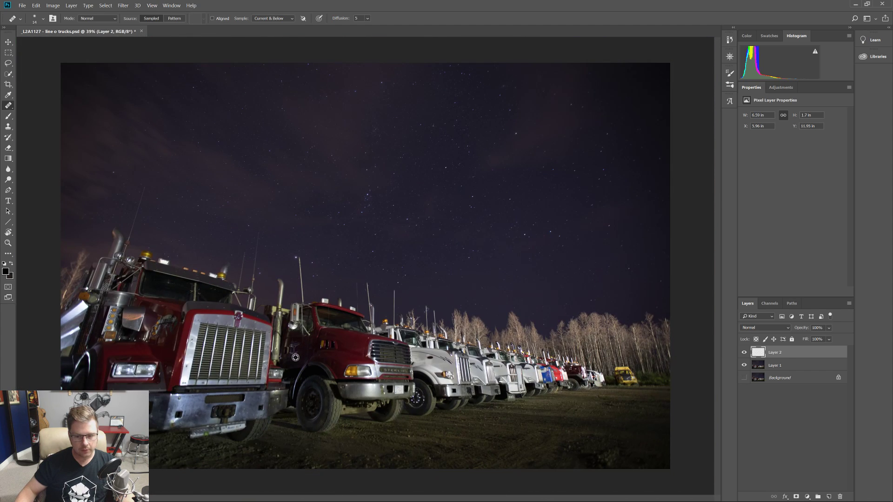
scroll(296, 357, up, 1)
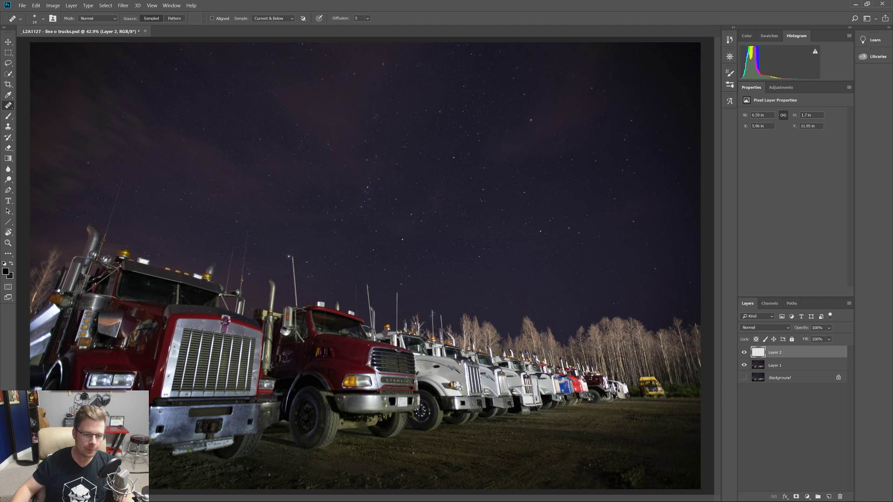
scroll(138, 379, up, 4)
mouse_move(238, 366)
mouse_down()
mouse_move(414, 226)
mouse_move(378, 262)
mouse_up()
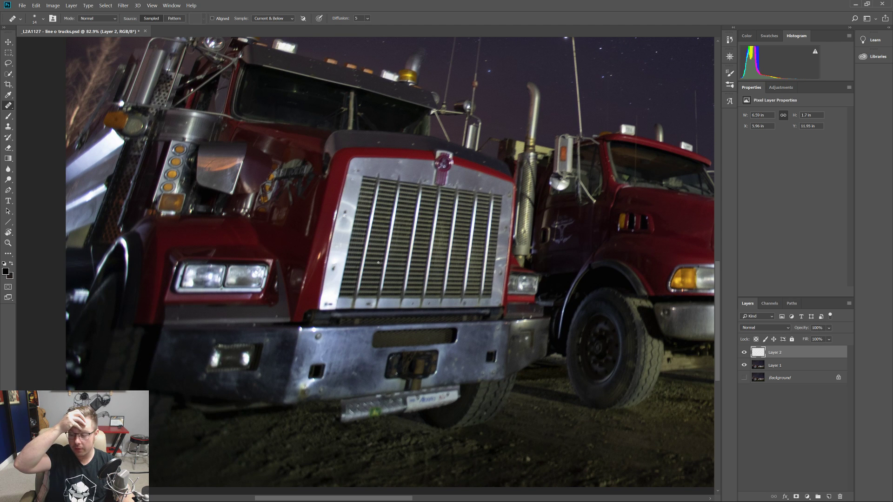
- Examine the front bumper's step, the white trucks and the far end of the row up close for remaining distractions
drag(501, 328, 461, 298)
scroll(424, 373, up, 2)
scroll(322, 374, up, 3)
drag(344, 366, 447, 305)
scroll(424, 323, down, 5)
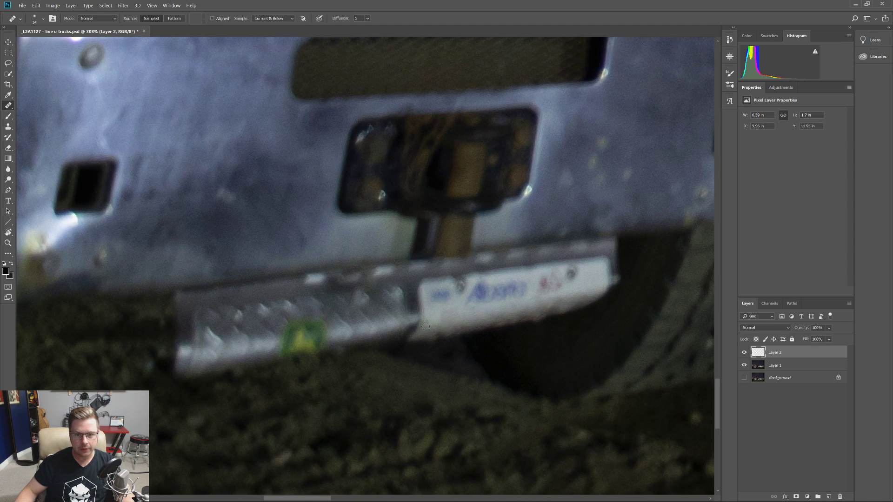
scroll(294, 362, down, 4)
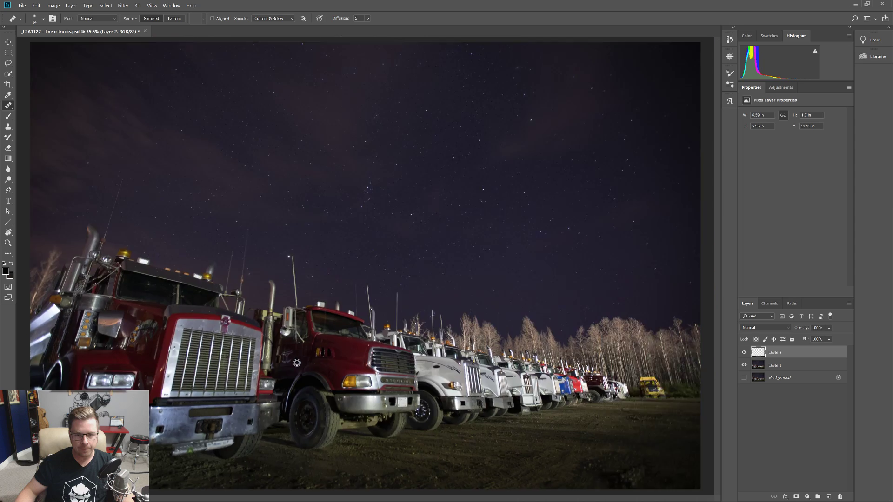
scroll(497, 400, up, 4)
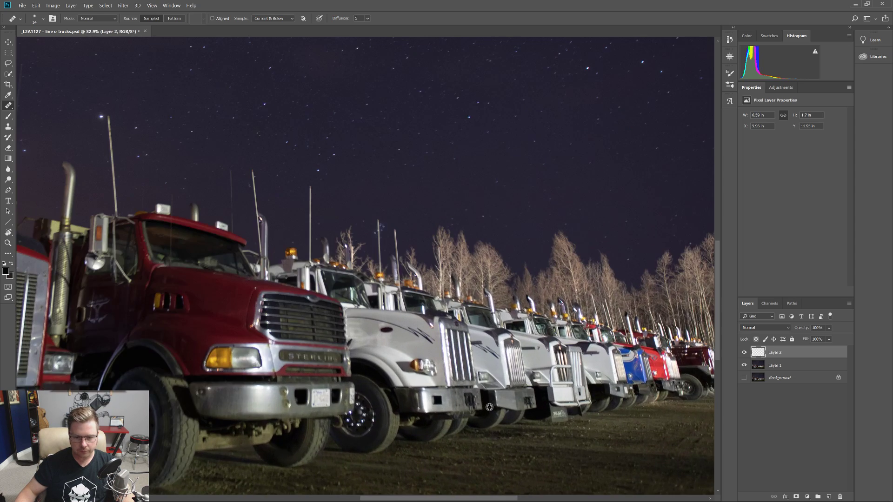
drag(470, 409, 235, 361)
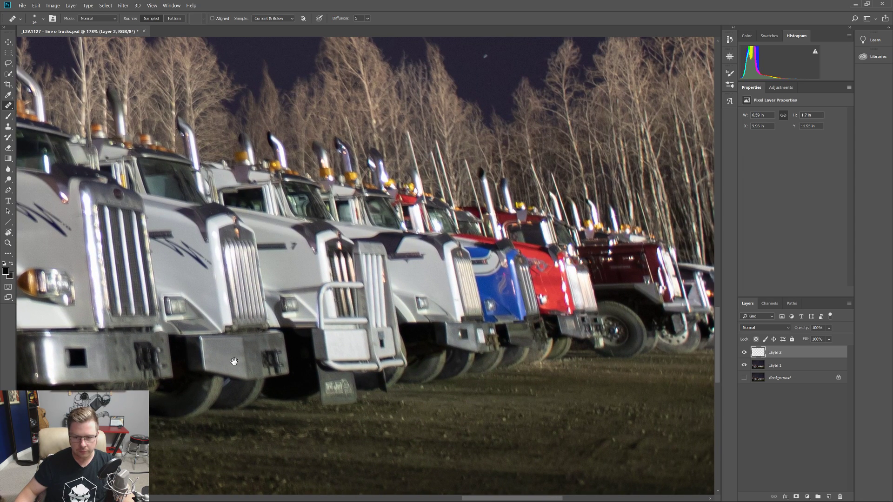
scroll(420, 373, down, 5)
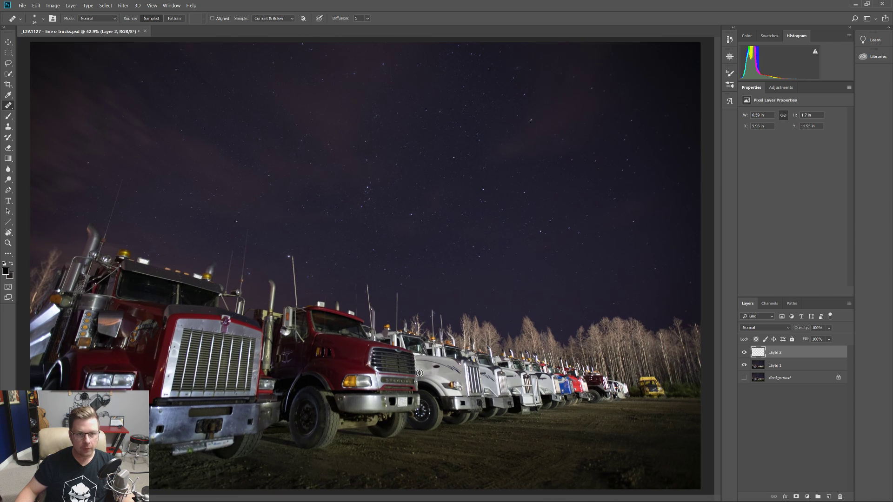
- Merge Layer 2 and Layer 1 into a single layer above the Background
shift+click(765, 366)
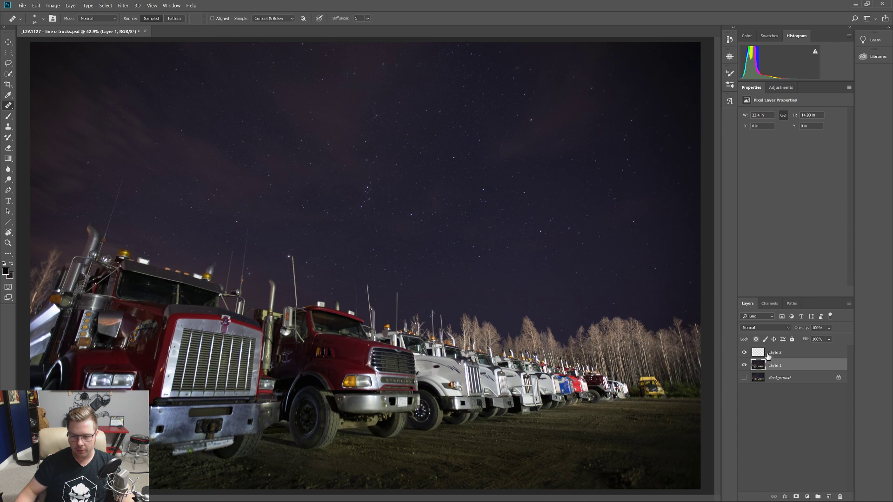
right_click(775, 367)
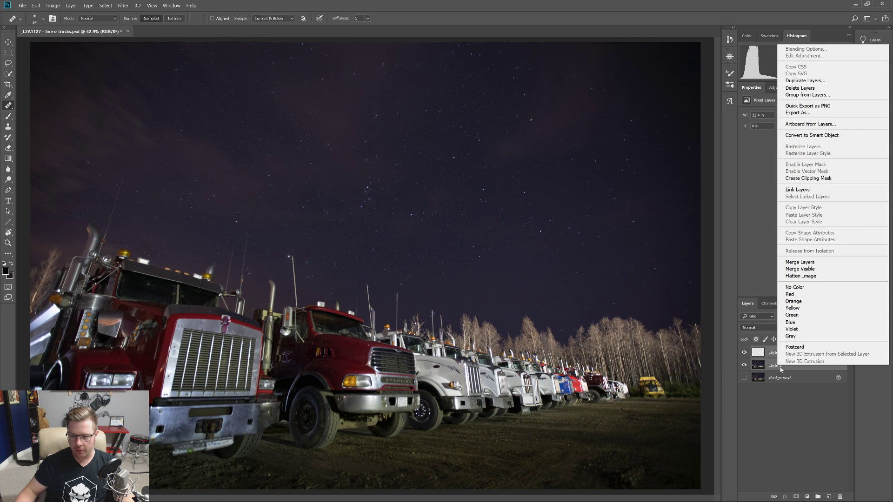
click(800, 262)
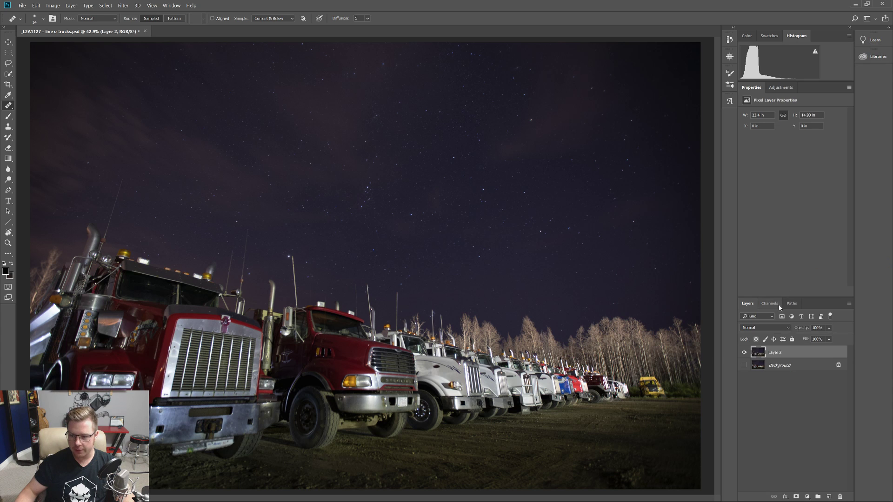
- Add a Camera Raw graduated filter from the photo's lower edge up into the sky, resetting its exposure and saturation to 0
click(137, 5)
mouse_move(117, 6)
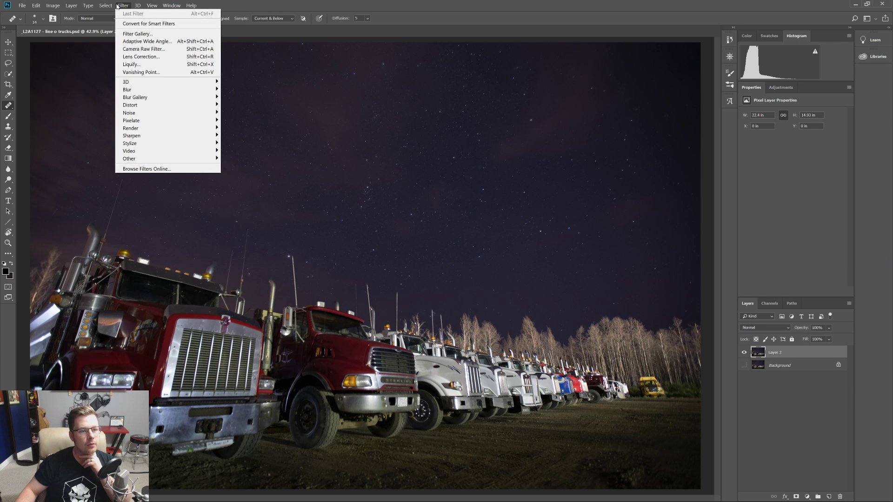
click(144, 49)
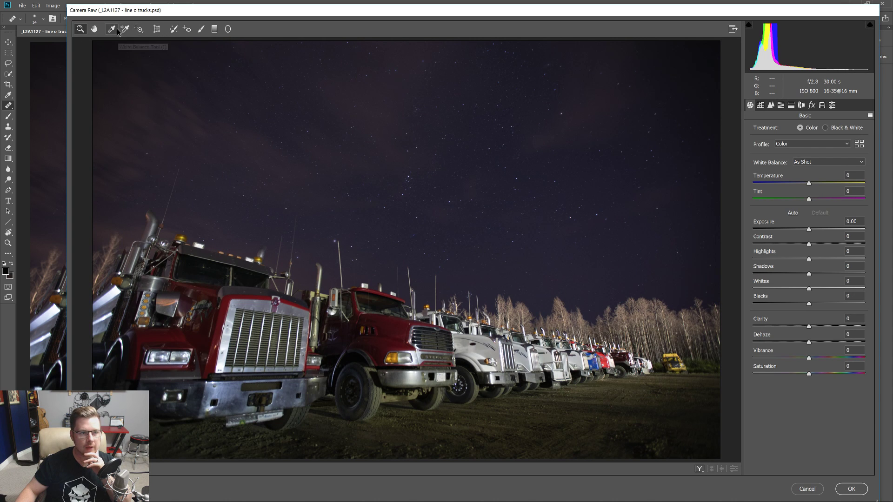
click(215, 29)
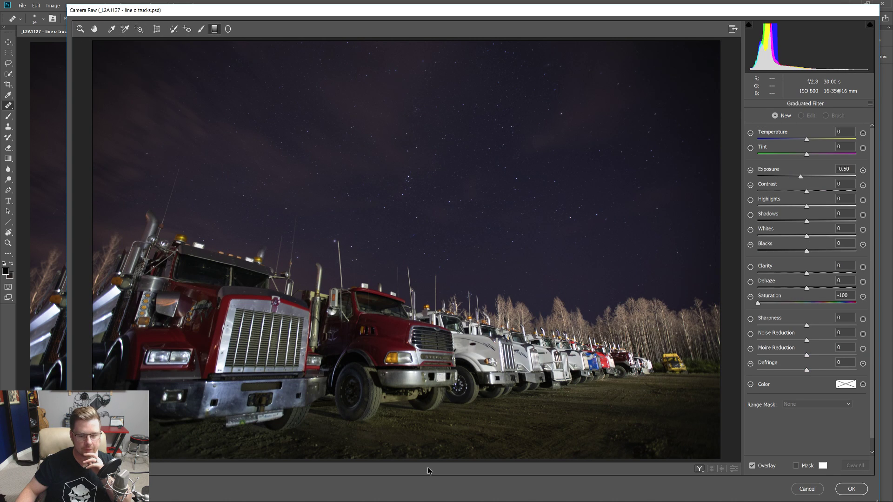
drag(416, 461, 414, 135)
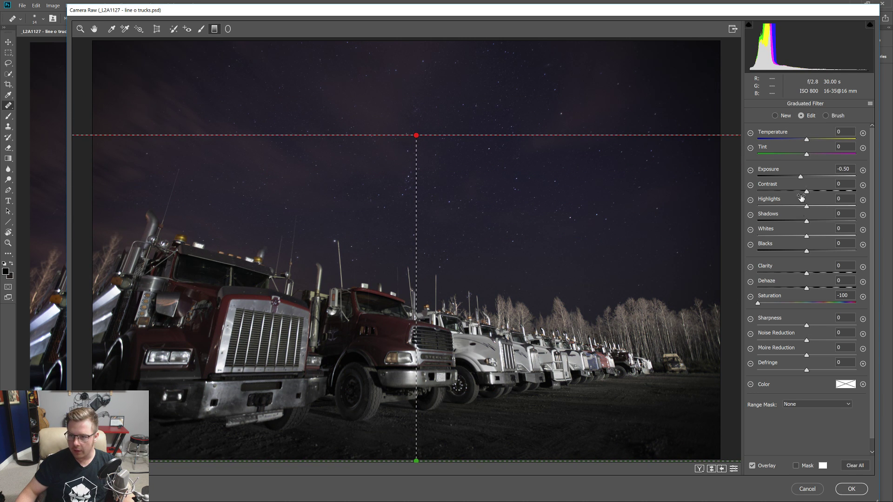
double_click(801, 177)
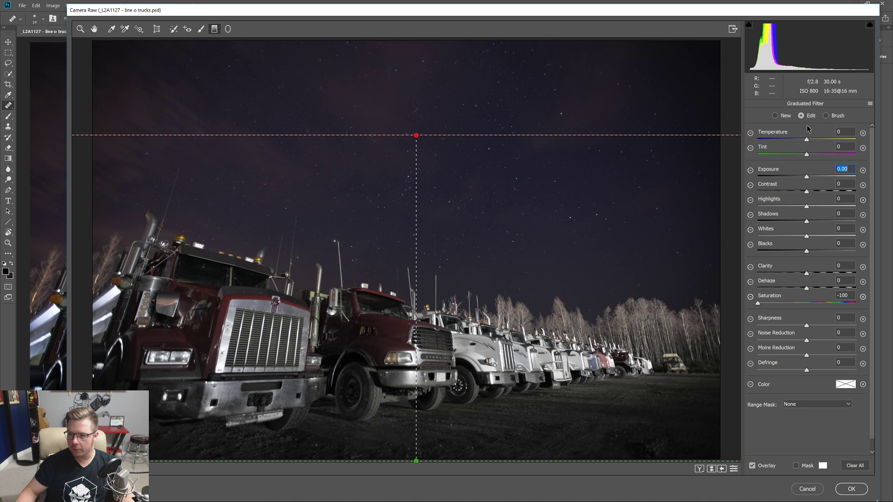
double_click(759, 304)
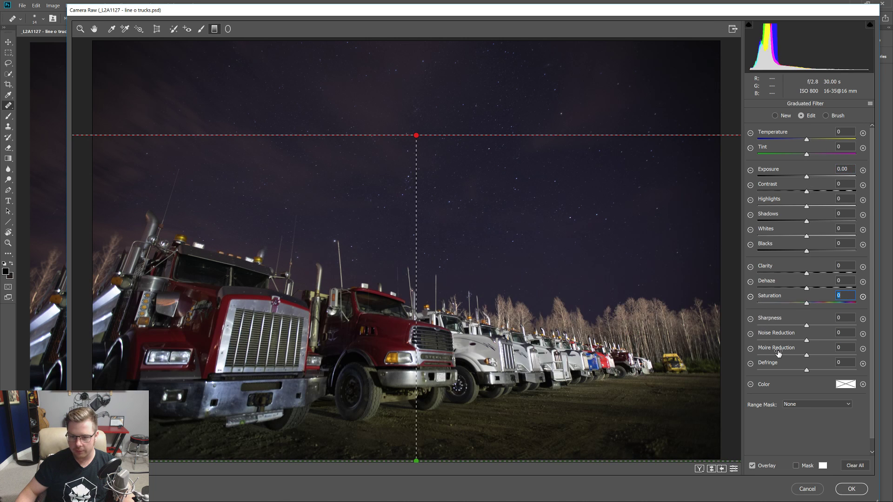
- Set the graduated filter's noise reduction to +50, judging the effect on the second red truck
scroll(422, 411, up, 5)
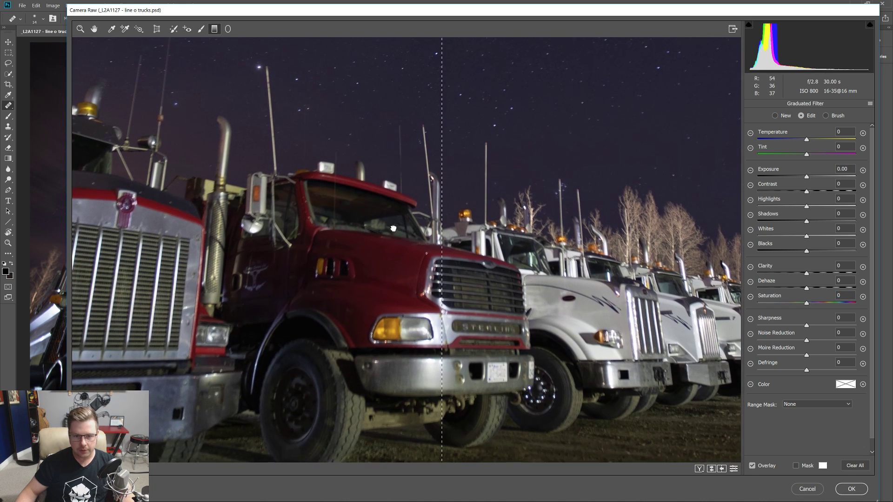
drag(393, 228, 410, 187)
scroll(439, 333, up, 3)
click(807, 340)
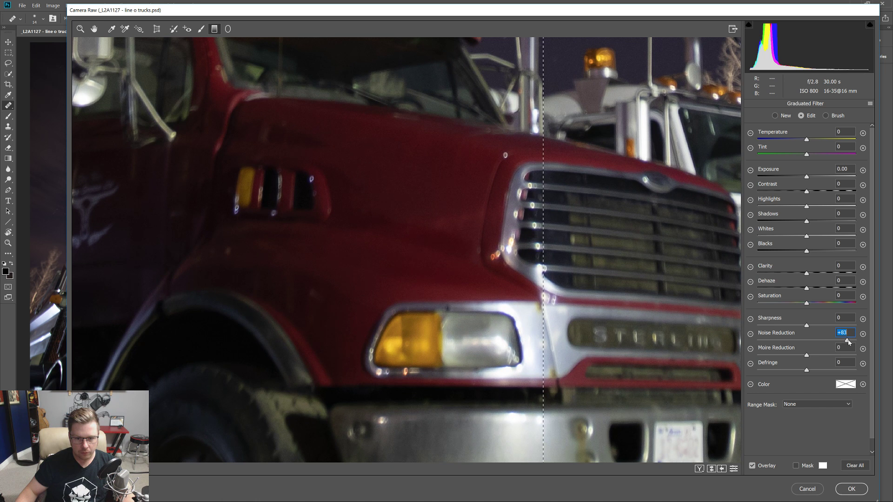
scroll(451, 329, down, 6)
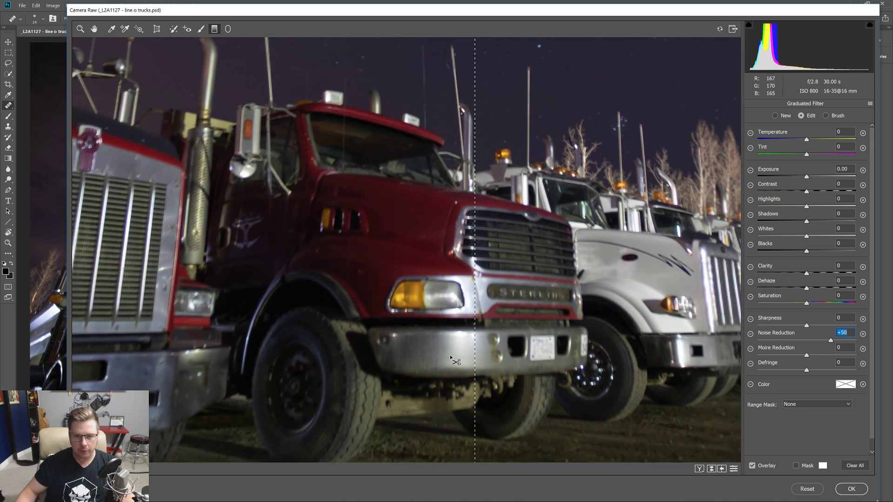
scroll(419, 195, down, 1)
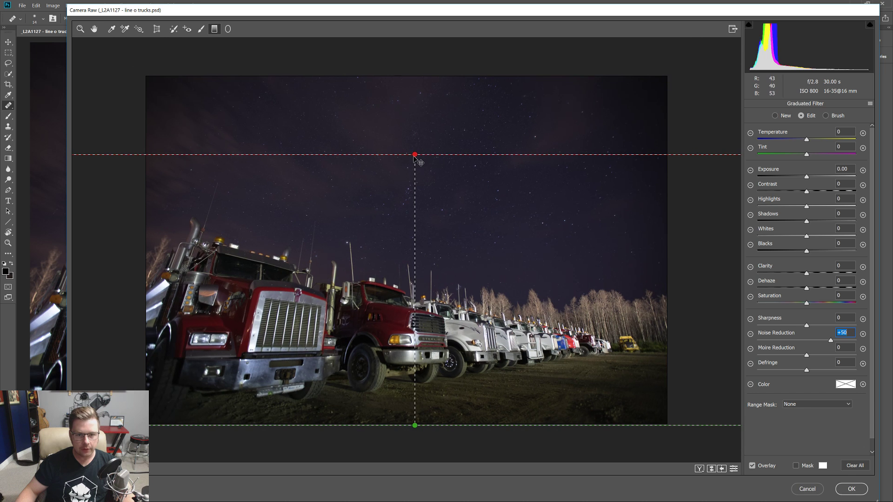
- Restore the removed graduated filter and lower its upper end to just above the truck roofs
alt+click(415, 155)
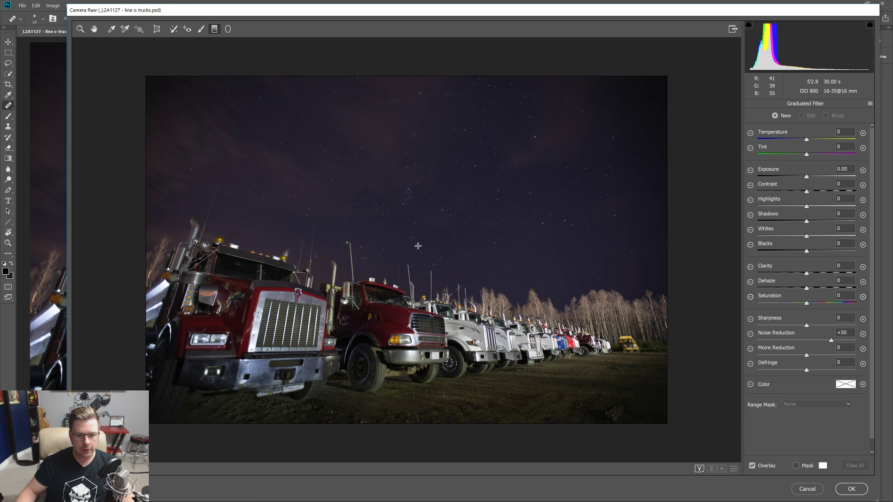
key(ctrl+z)
drag(415, 154, 420, 231)
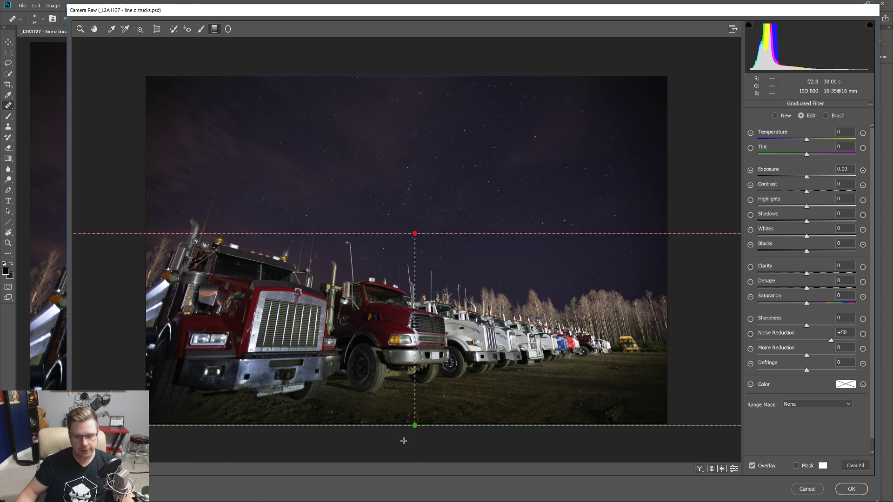
- Examine the ground, trucks, sky and front grille up close to judge the noise reduction across the photo
key(ctrl+plus)
key(ctrl+plus)
key(ctrl+plus)
drag(407, 373, 381, 81)
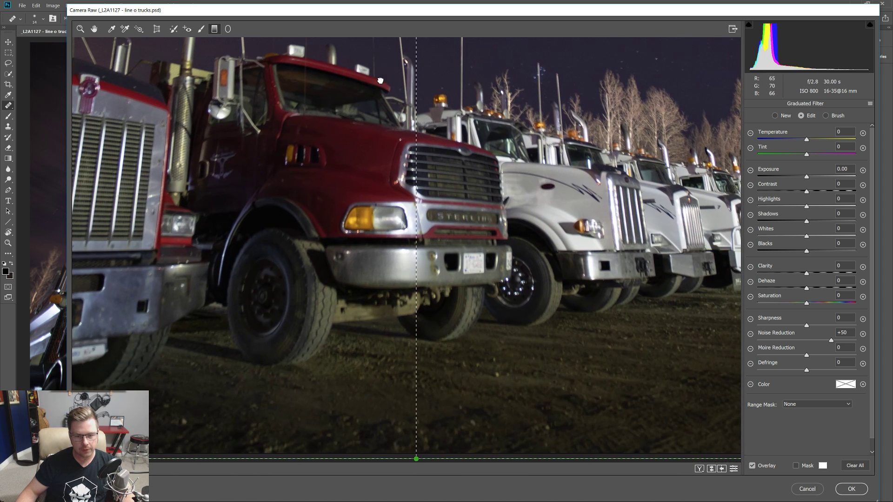
drag(479, 328, 418, 162)
drag(325, 168, 560, 380)
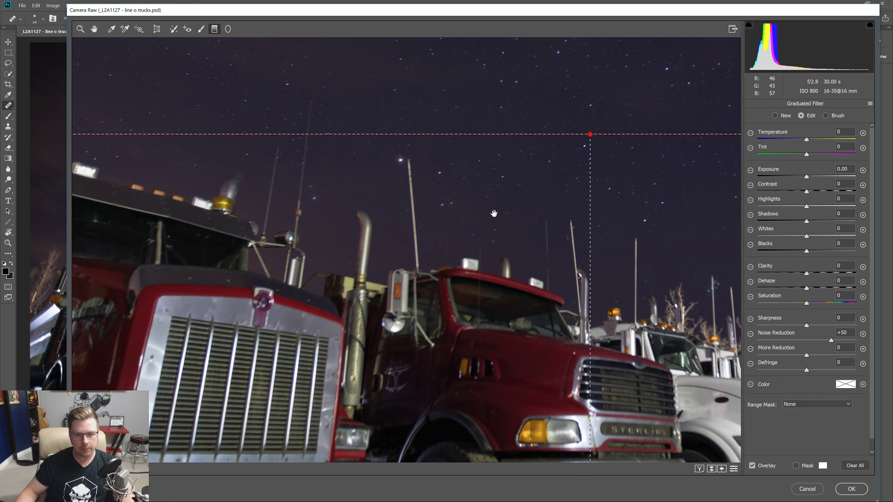
drag(485, 191, 487, 383)
drag(497, 327, 429, 368)
drag(202, 414, 202, 423)
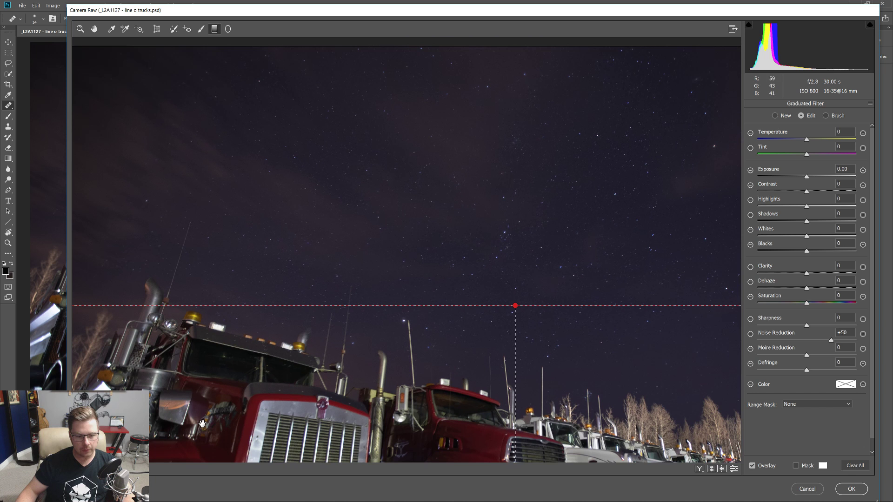
scroll(266, 435, up, 3)
drag(269, 425, 291, 261)
scroll(289, 260, up, 3)
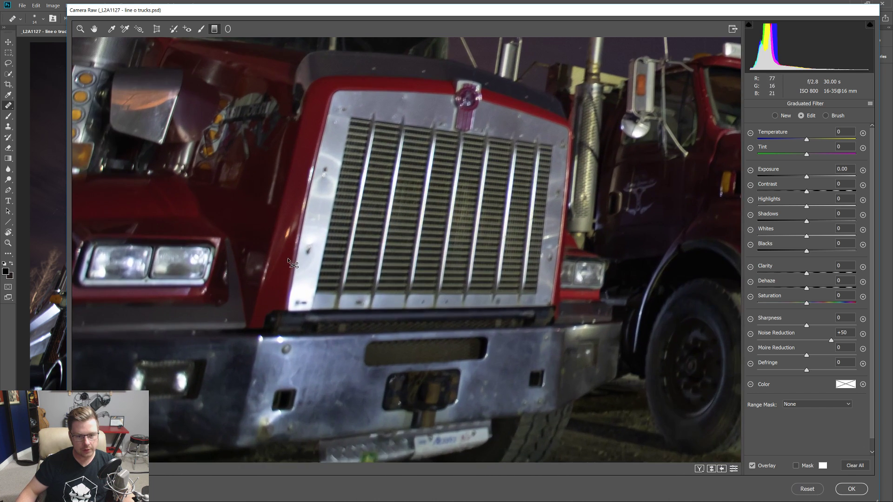
scroll(288, 261, up, 3)
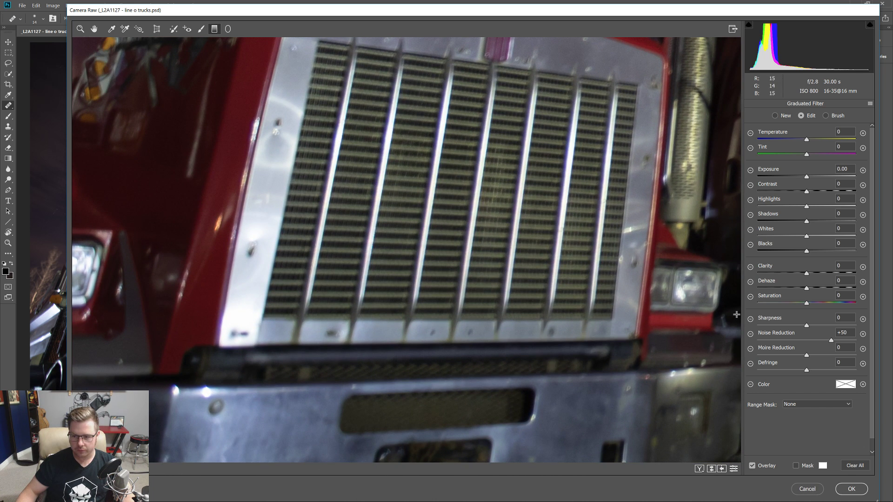
scroll(736, 315, down, 5)
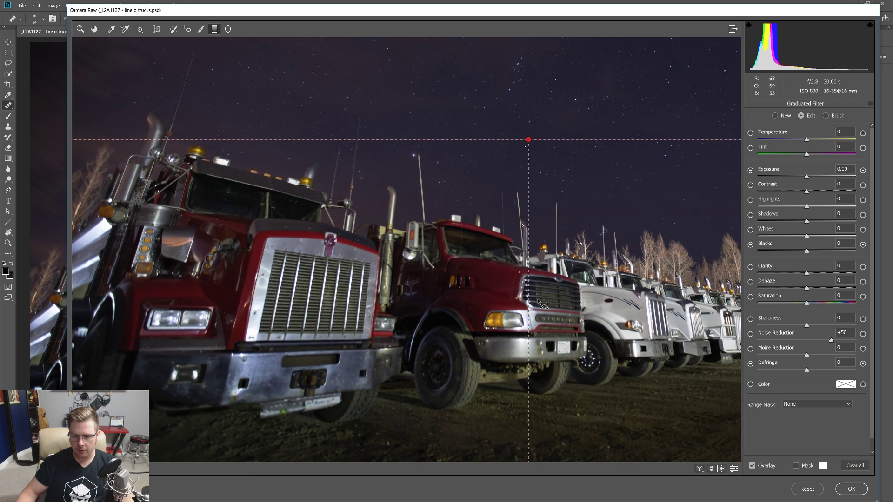
- Apply the Camera Raw adjustments to the merged layer and check the whole photo
click(850, 489)
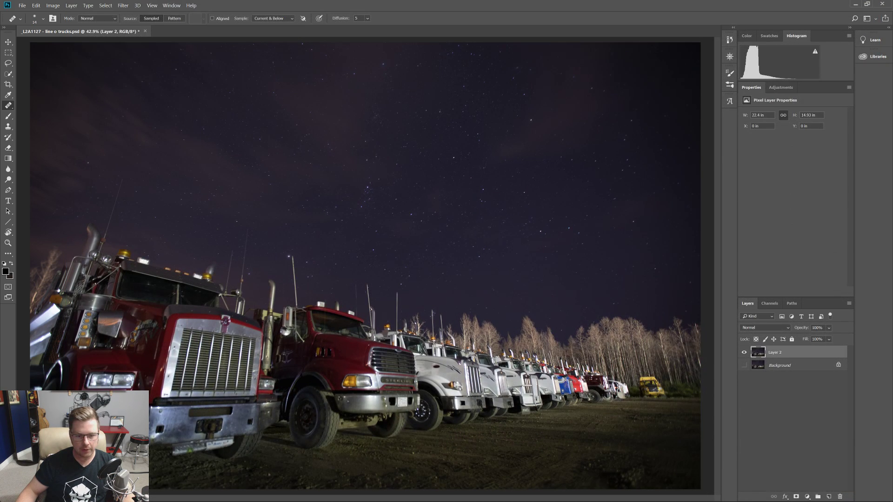
drag(459, 383, 489, 382)
drag(460, 381, 488, 383)
scroll(487, 375, down, 3)
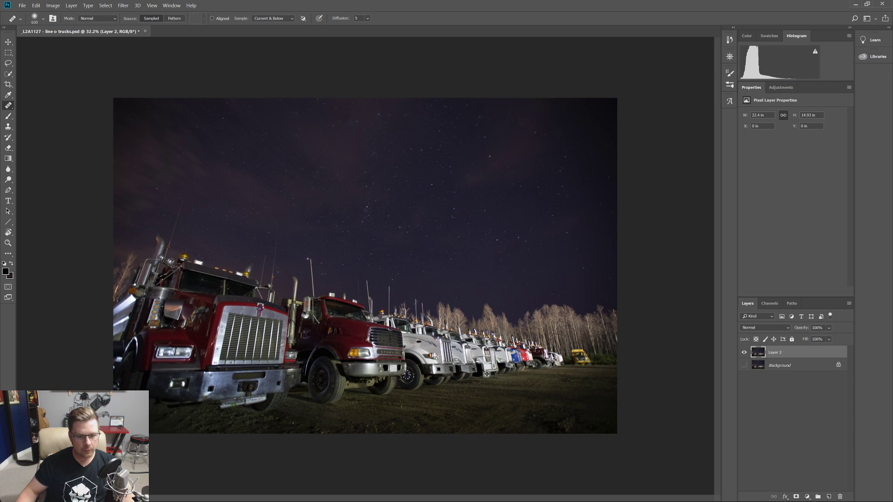
scroll(462, 375, up, 3)
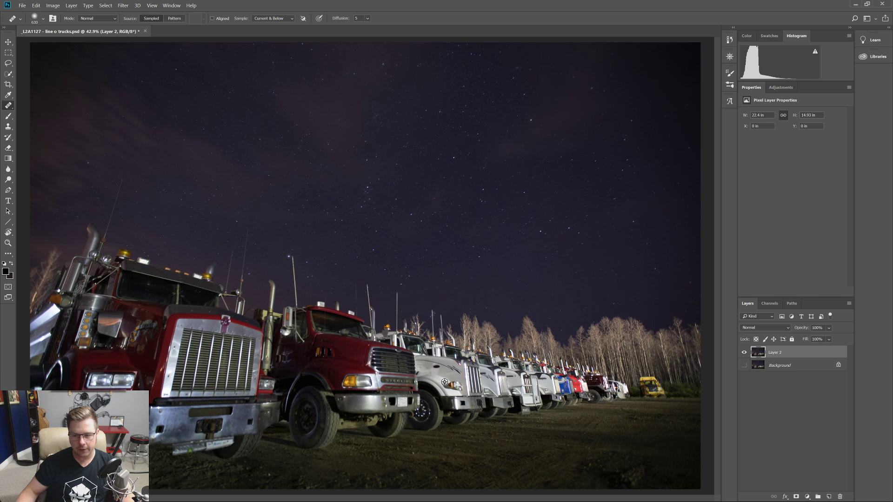
- Rename the merged truck photo layer as Main
double_click(774, 352)
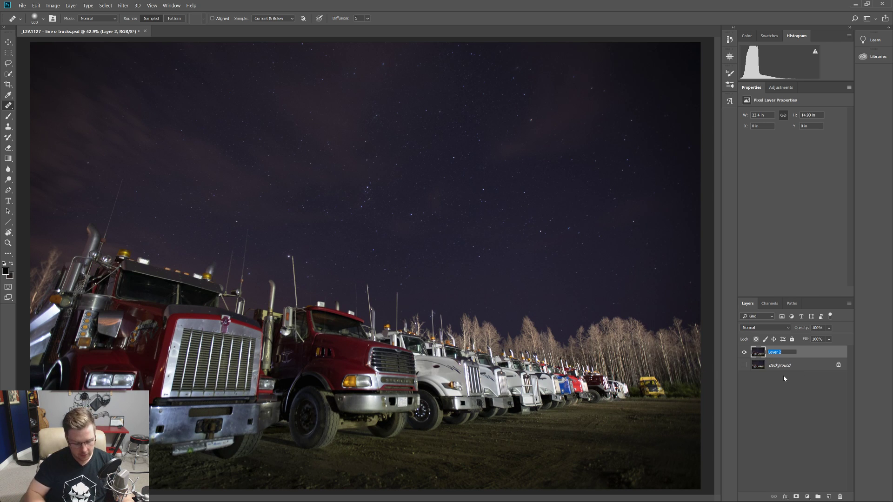
text(Main)
key(Return)
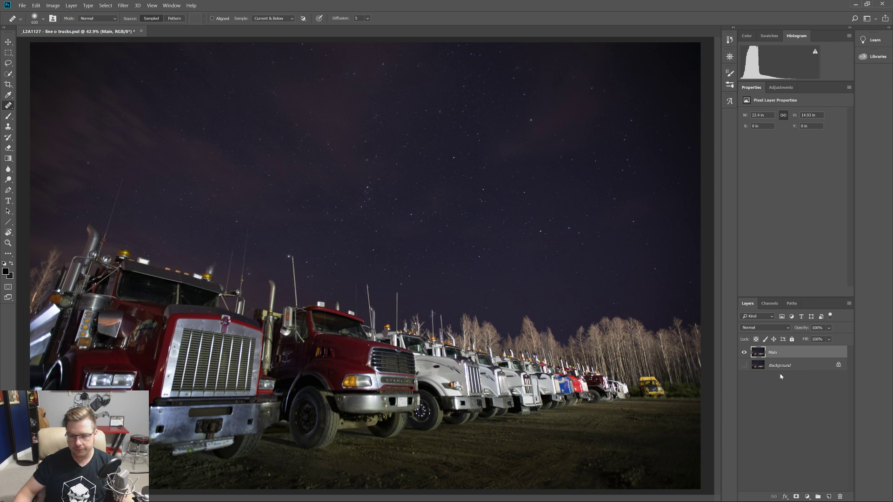
- Duplicate the Main layer and name the copy High Pass
key(ctrl+j)
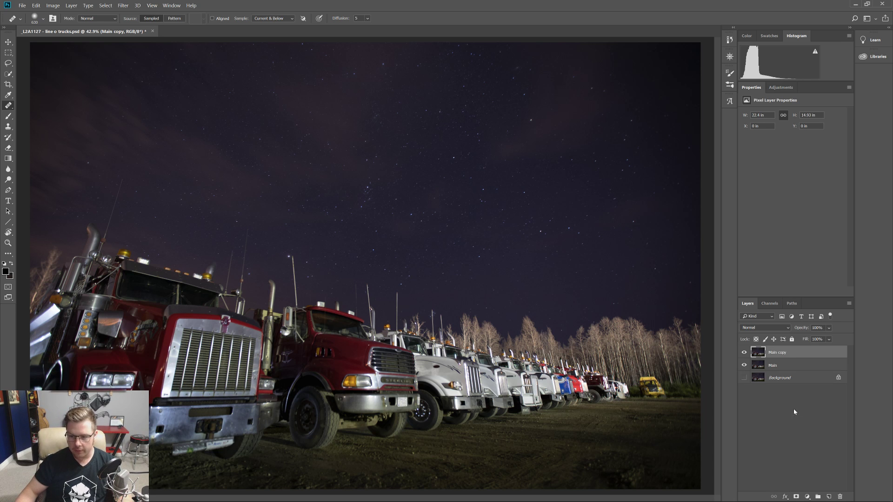
double_click(782, 356)
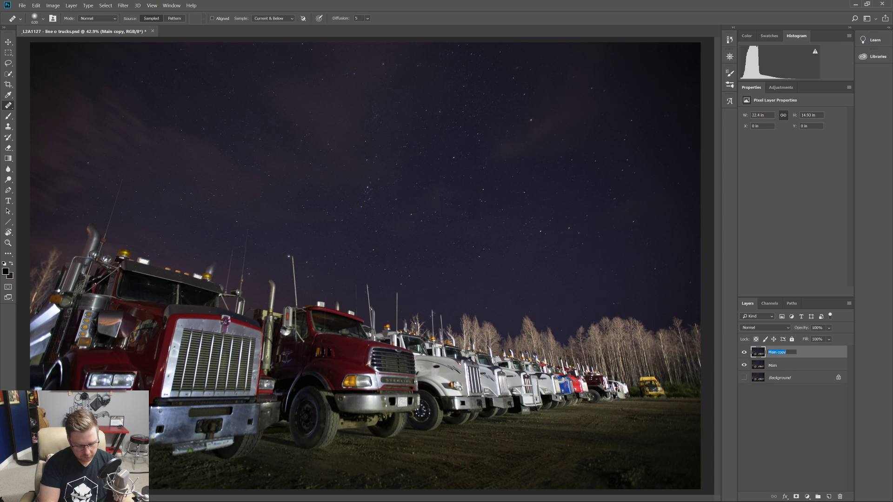
text(High Pass)
key(Return)
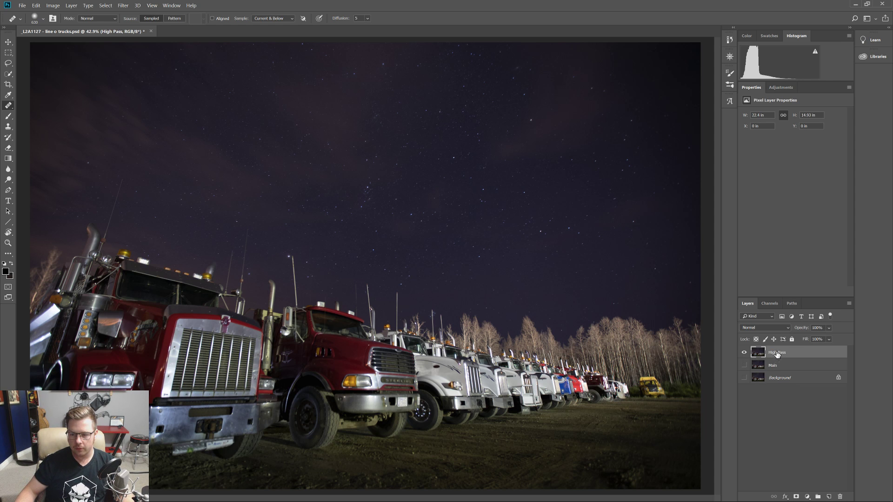
- Show the Main layer and apply a High Pass filter with a radius of 2.0 pixels to the High Pass layer
click(744, 366)
click(123, 6)
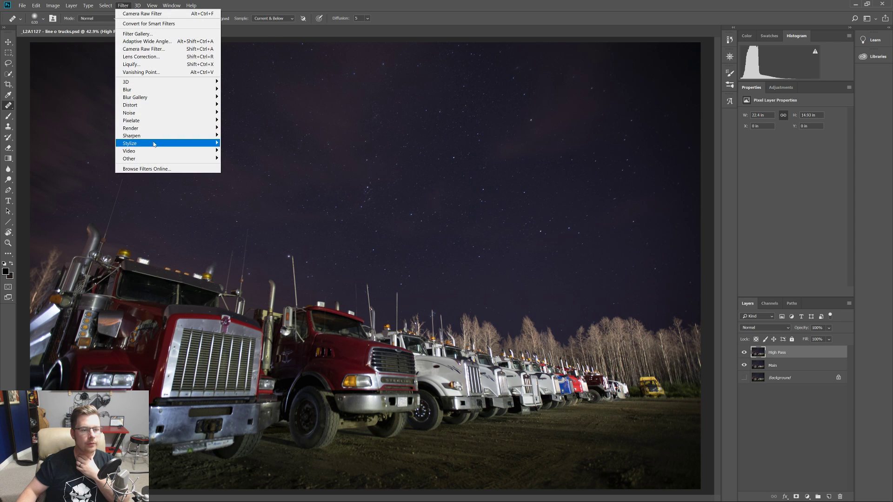
mouse_move(163, 159)
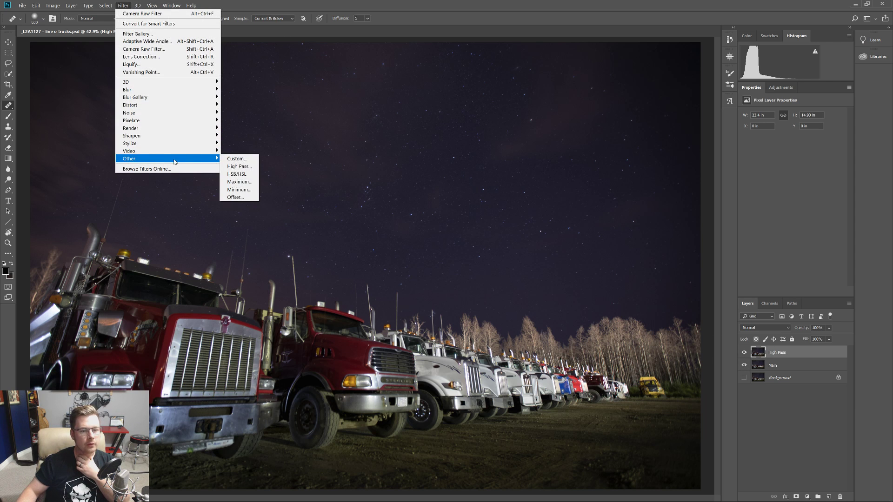
click(238, 167)
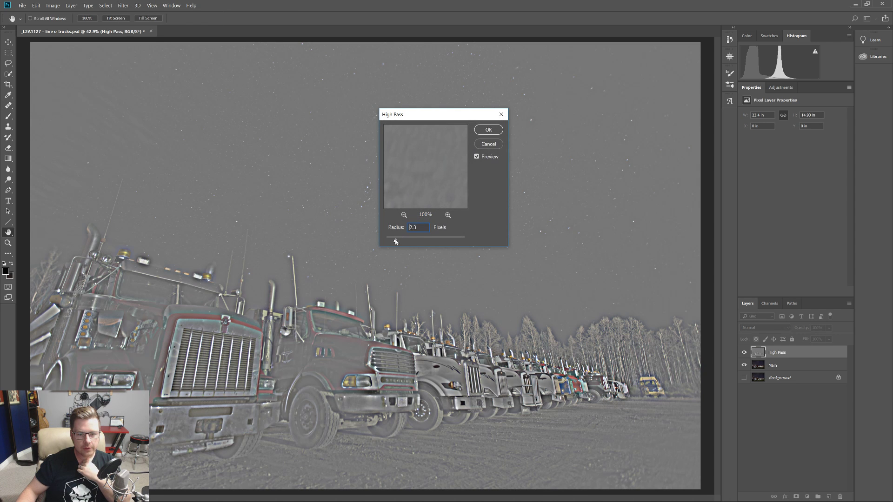
drag(393, 242, 476, 245)
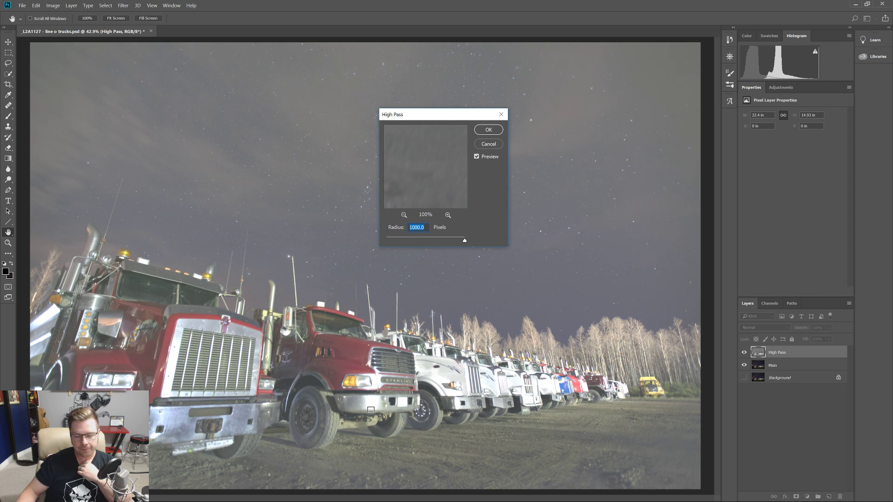
drag(464, 240, 389, 240)
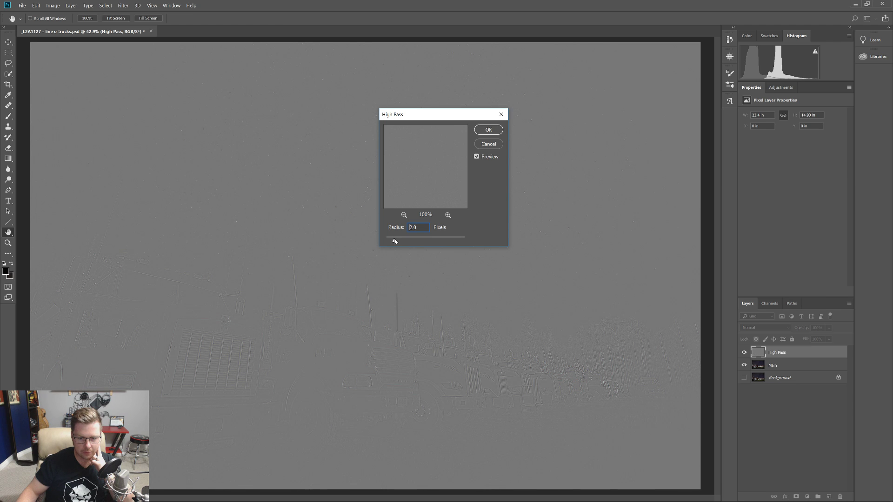
click(394, 240)
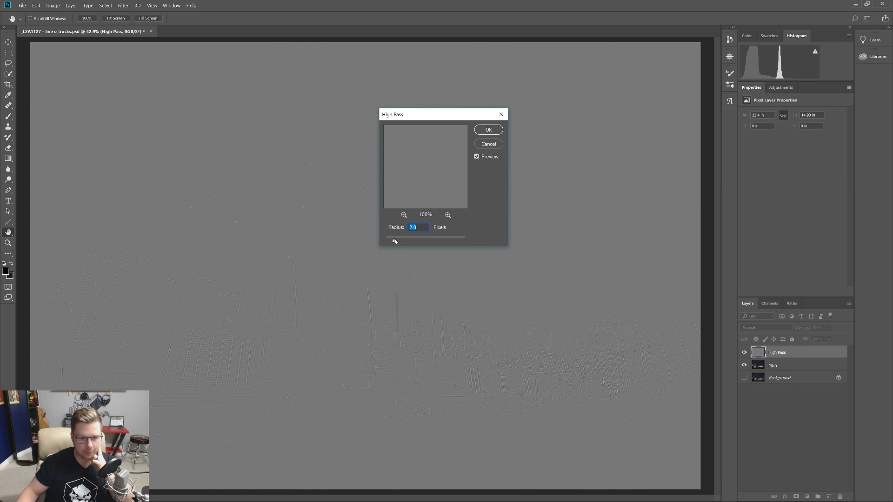
click(483, 133)
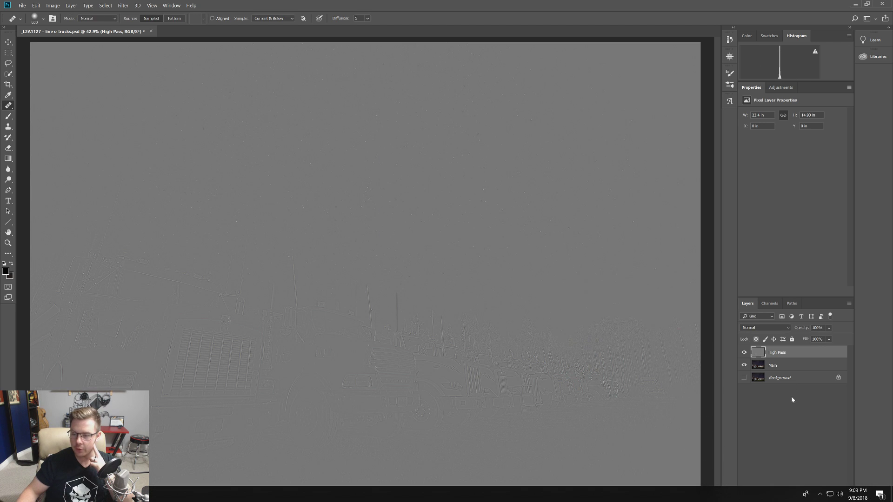
- Add a white layer mask to the High Pass layer and set the layer's blend mode to Linear Light
click(796, 496)
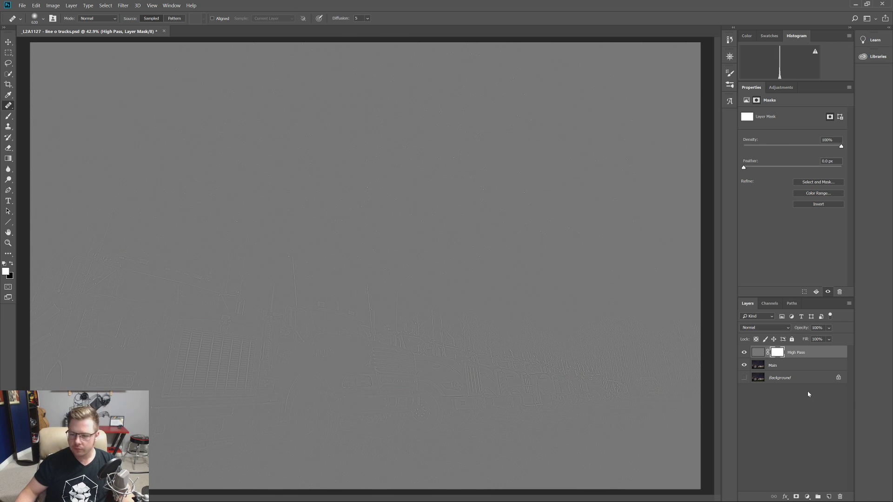
click(790, 368)
click(793, 356)
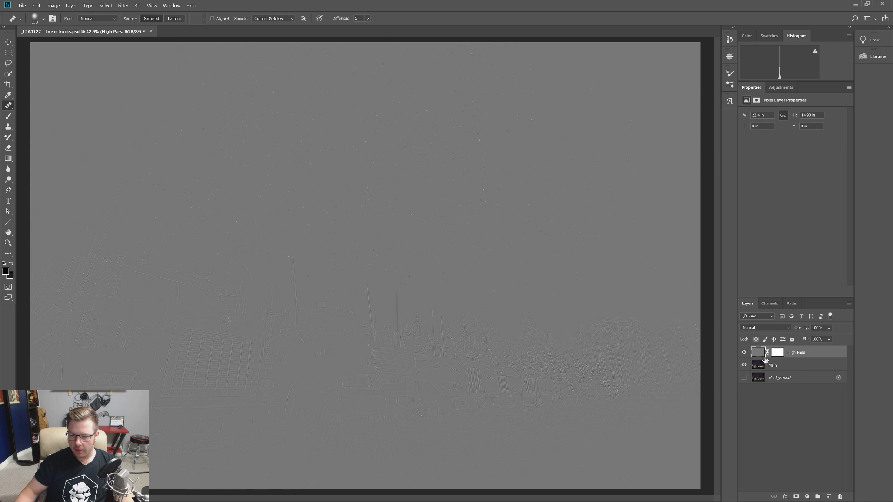
click(759, 328)
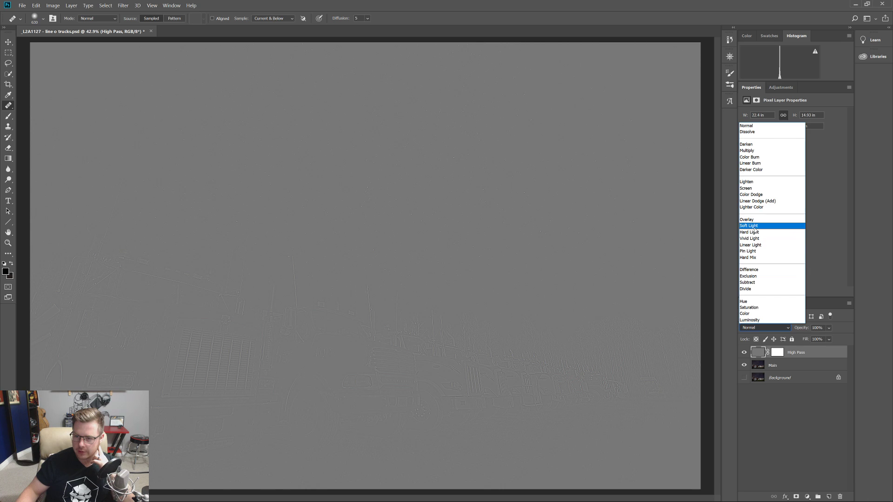
click(757, 244)
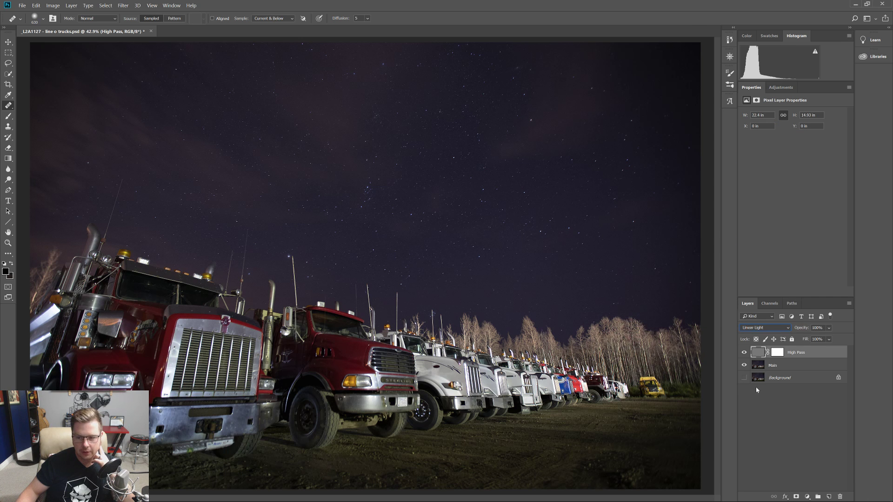
- Compare the whole photo with the High Pass layer hidden and shown to judge the sharpening
click(745, 354)
click(745, 354)
click(745, 353)
click(745, 353)
click(745, 353)
click(745, 354)
click(745, 353)
click(745, 353)
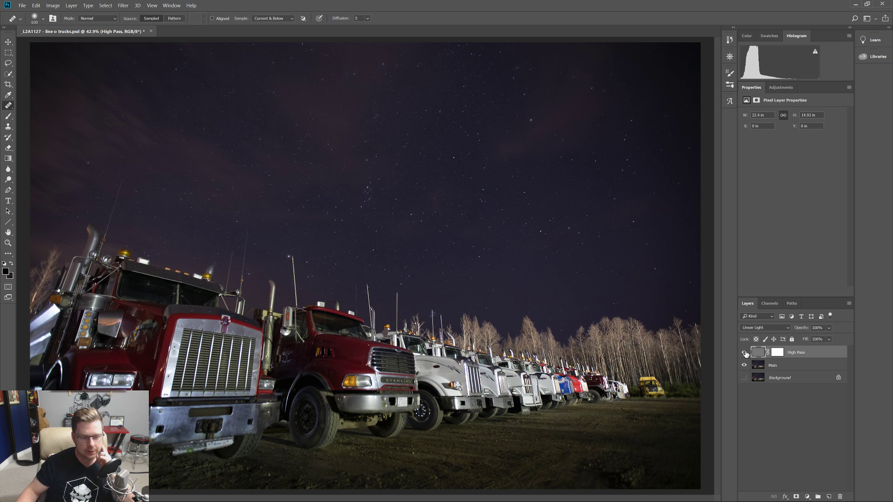
click(745, 353)
click(745, 354)
click(745, 353)
click(745, 353)
click(745, 353)
click(745, 354)
click(745, 353)
click(745, 353)
click(745, 353)
click(745, 353)
- Switch to the Brush tool and compare the trees up close with the High Pass layer hidden and shown
scroll(649, 369, up, 3)
scroll(649, 368, up, 5)
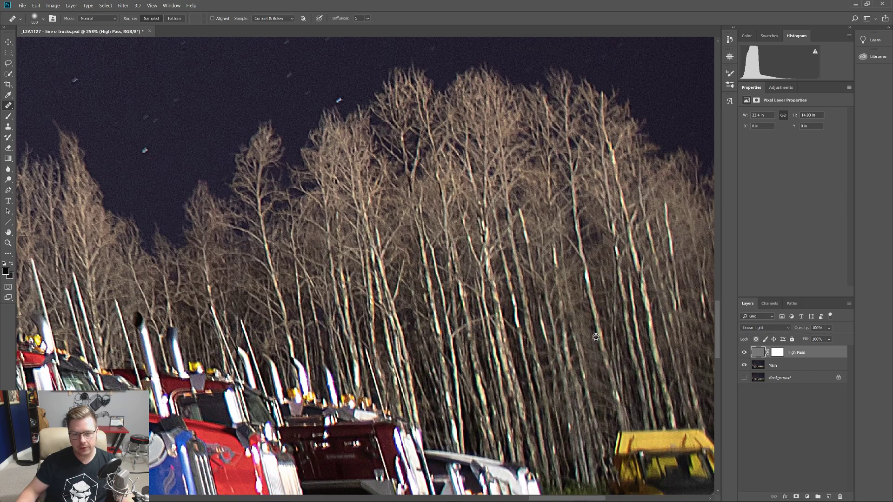
drag(552, 307, 464, 306)
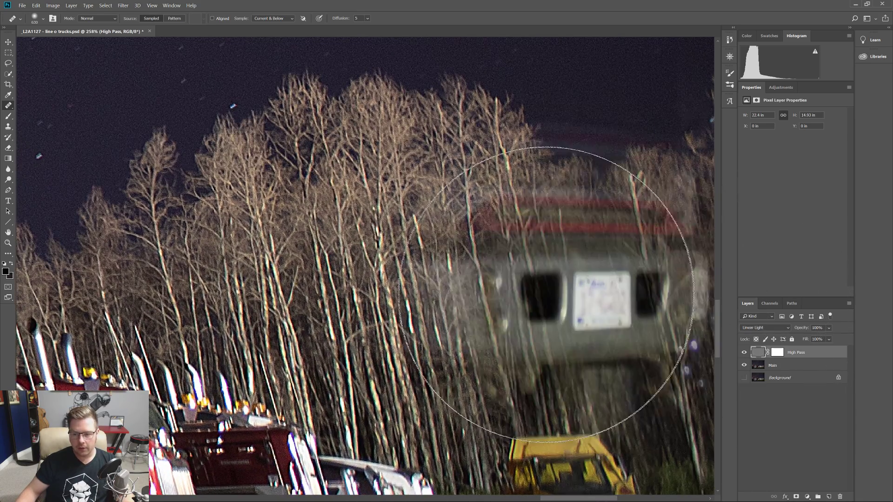
key(b)
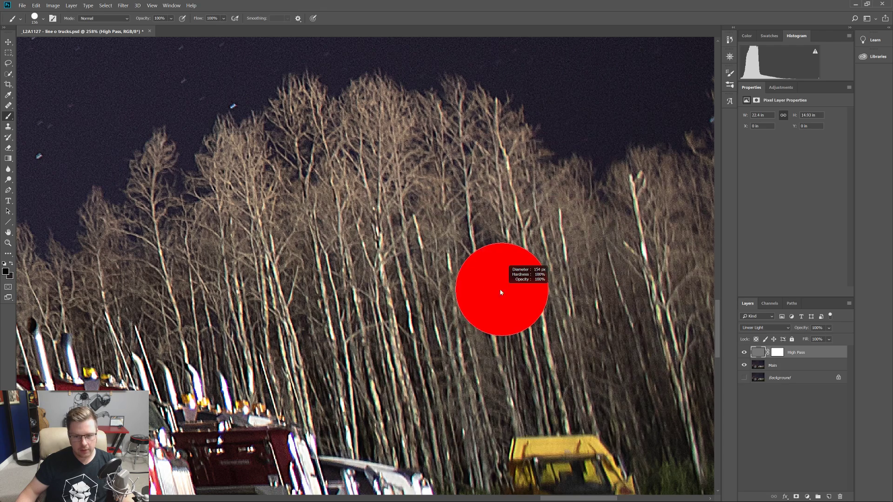
click(743, 353)
click(743, 353)
click(744, 352)
click(743, 353)
click(743, 353)
click(743, 353)
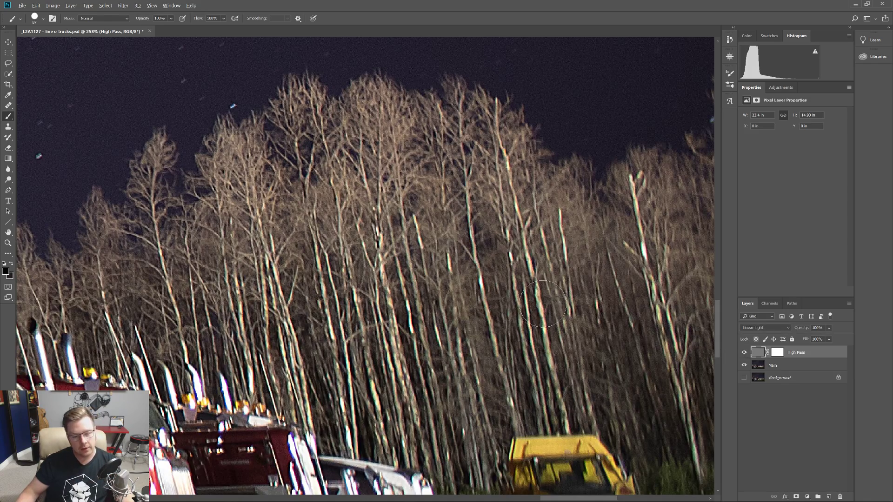
- Try Soft Light blending on the High Pass layer against the red truck and return the layer to Linear Light
scroll(535, 302, down, 5)
scroll(536, 301, down, 3)
scroll(420, 376, up, 2)
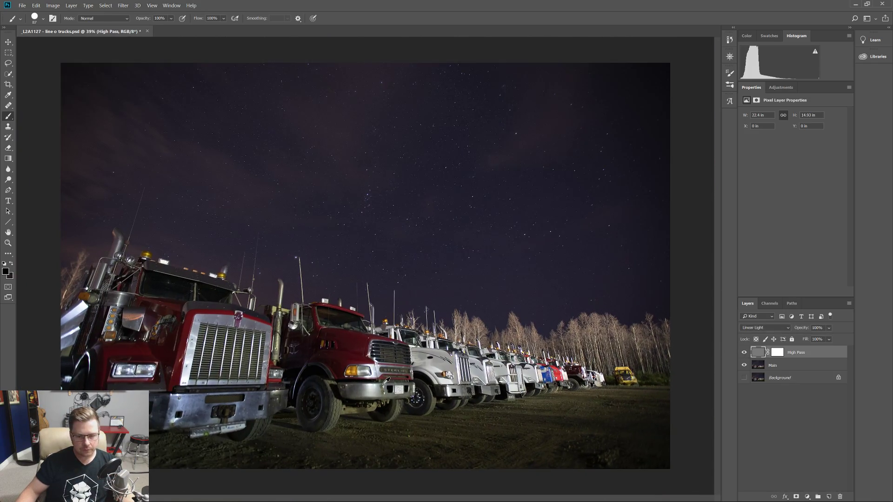
scroll(393, 388, up, 4)
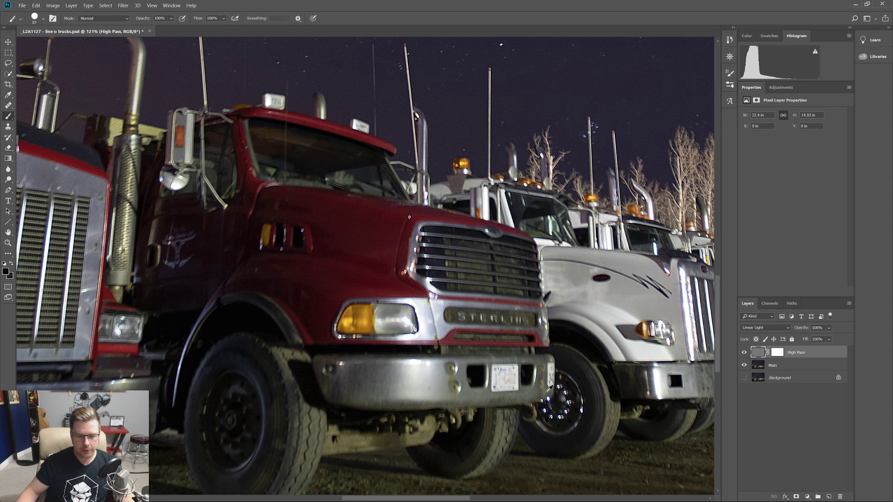
click(771, 328)
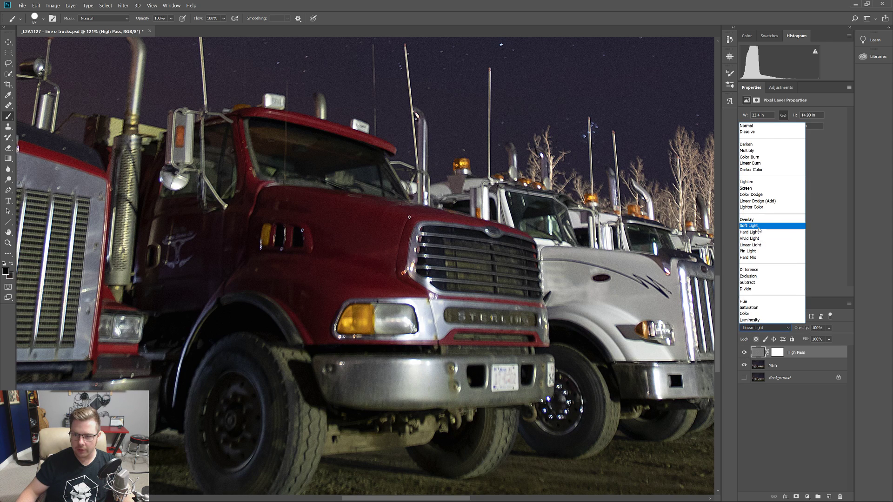
click(759, 230)
key(alt)
click(776, 329)
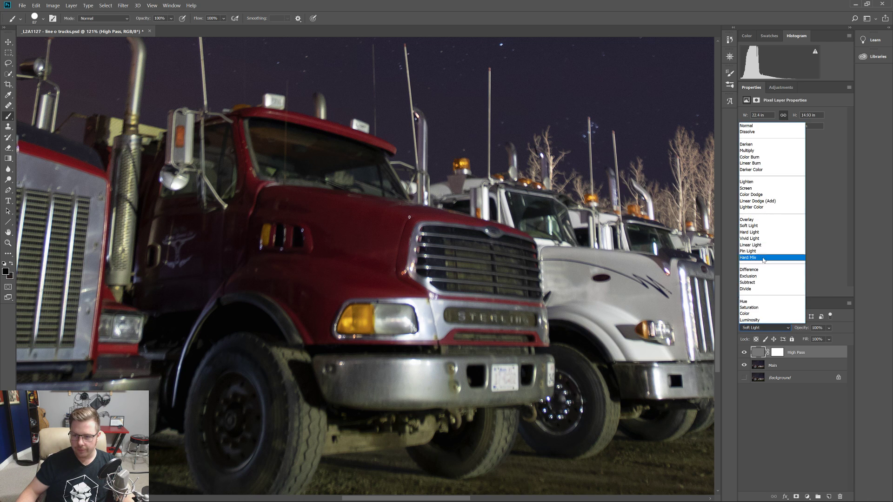
click(763, 268)
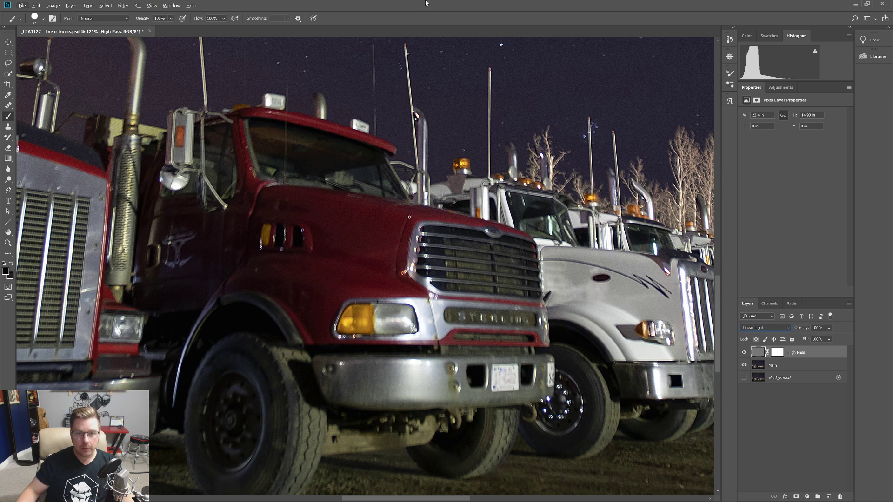
- Try a different opacity on the High Pass layer and return it to 100%
drag(426, 365, 375, 337)
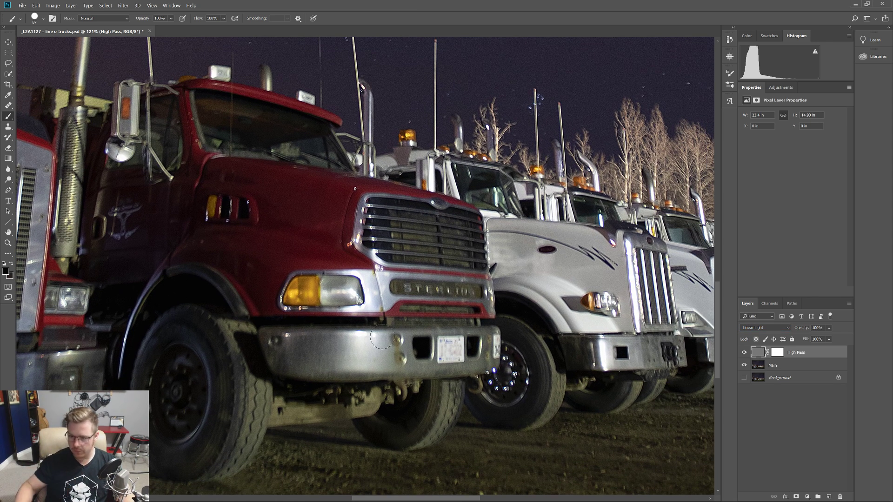
click(829, 328)
drag(822, 338, 853, 336)
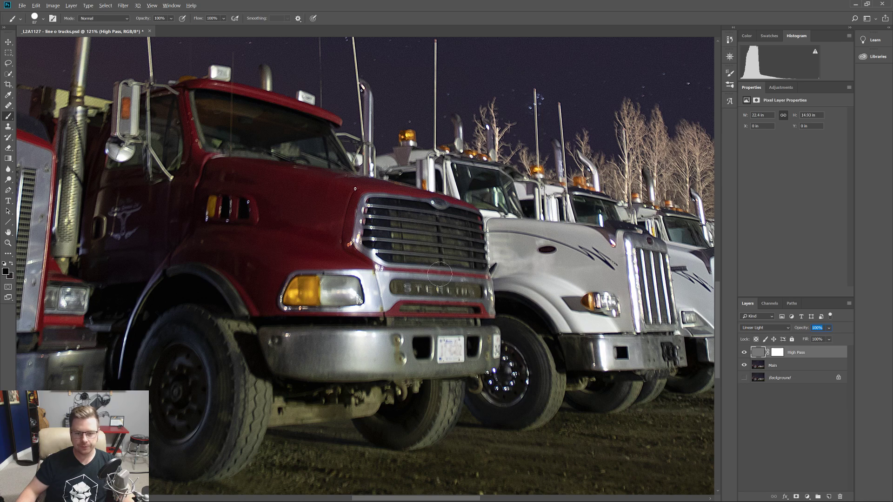
- Check the full photo again with the High Pass layer switched off and on
scroll(420, 281, down, 5)
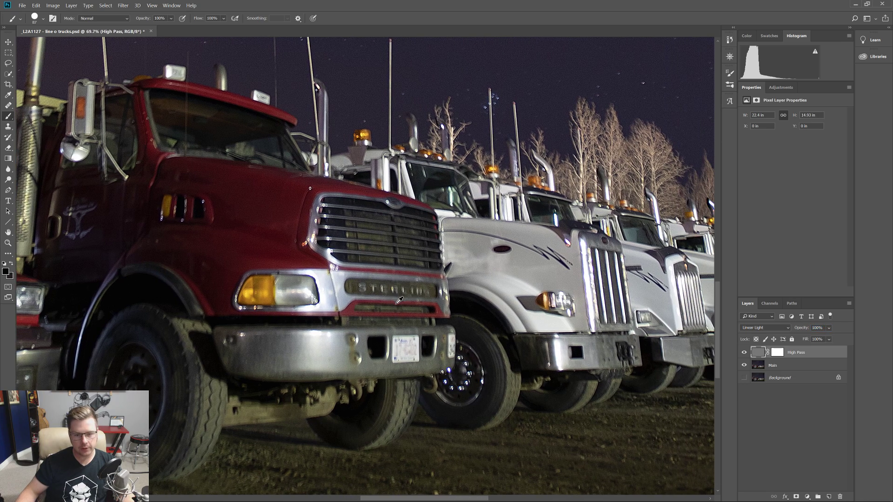
scroll(399, 302, down, 1)
scroll(398, 305, up, 2)
scroll(396, 311, down, 1)
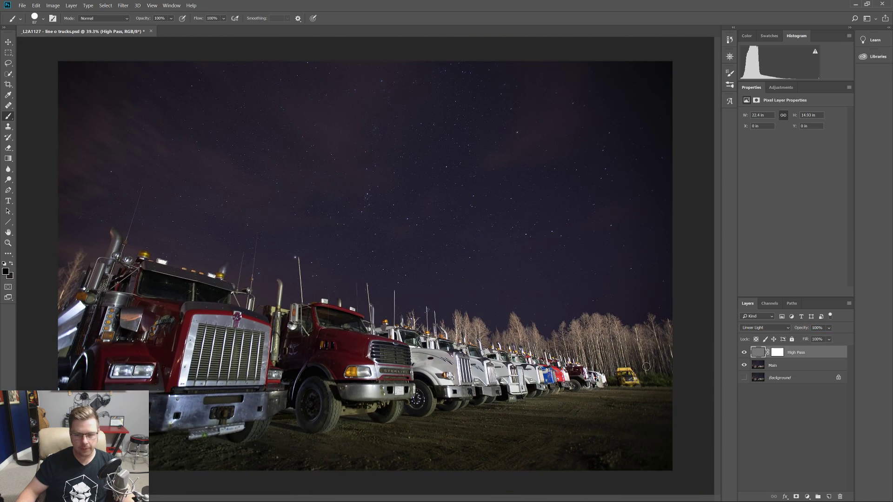
click(745, 355)
click(744, 355)
click(745, 355)
click(744, 355)
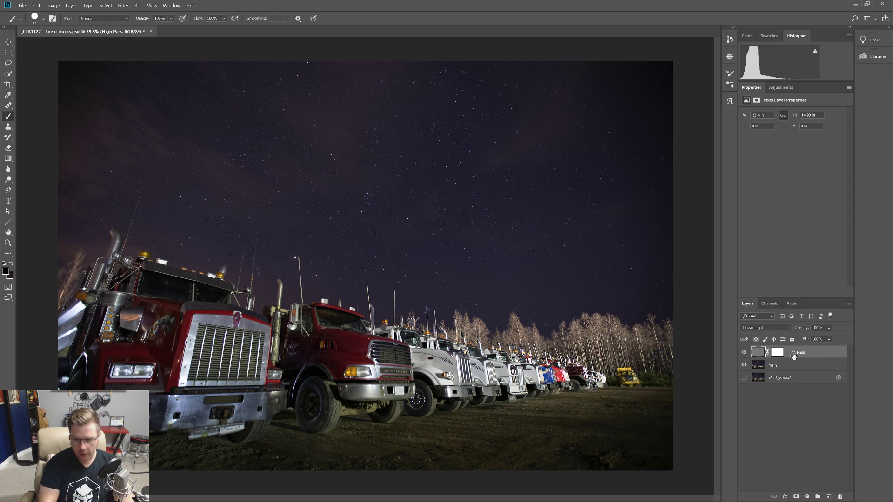
- Duplicate the High Pass layer and select the copy's layer mask with black as the foreground color
key(ctrl+j)
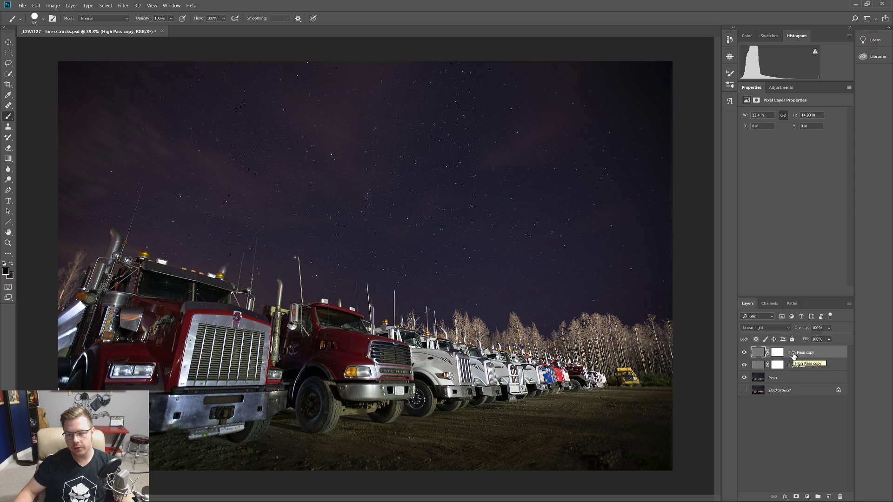
click(745, 367)
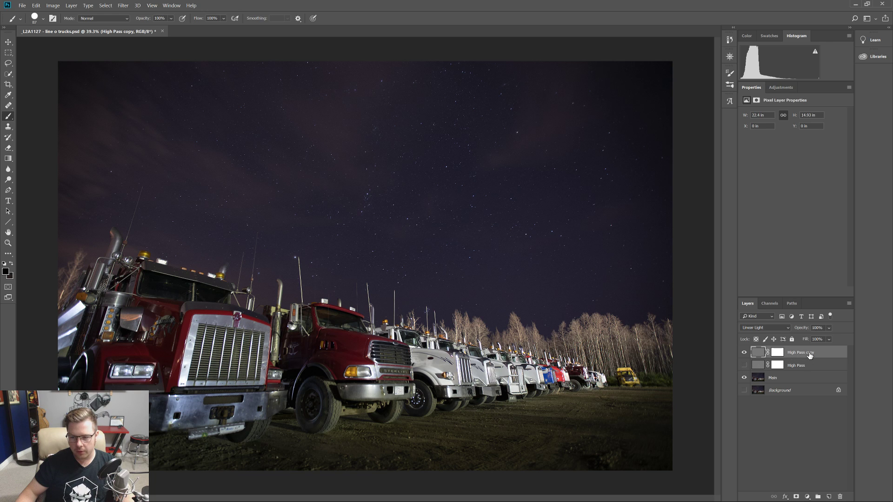
click(777, 353)
key(x)
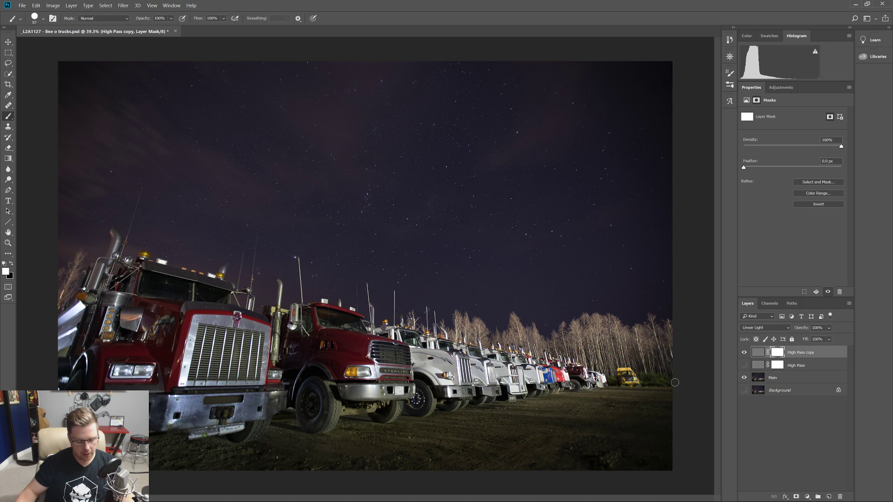
key(x)
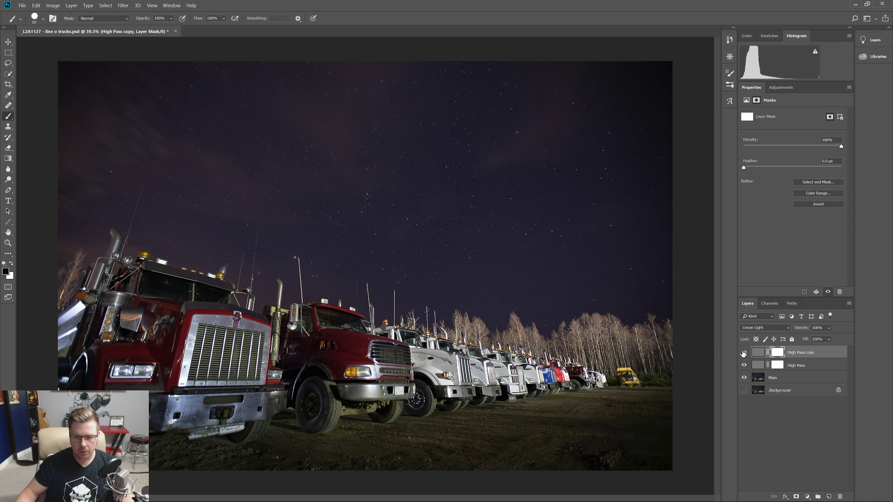
- Examine the trees, sky and distant trucks up close to judge the doubled High Pass sharpening
click(743, 354)
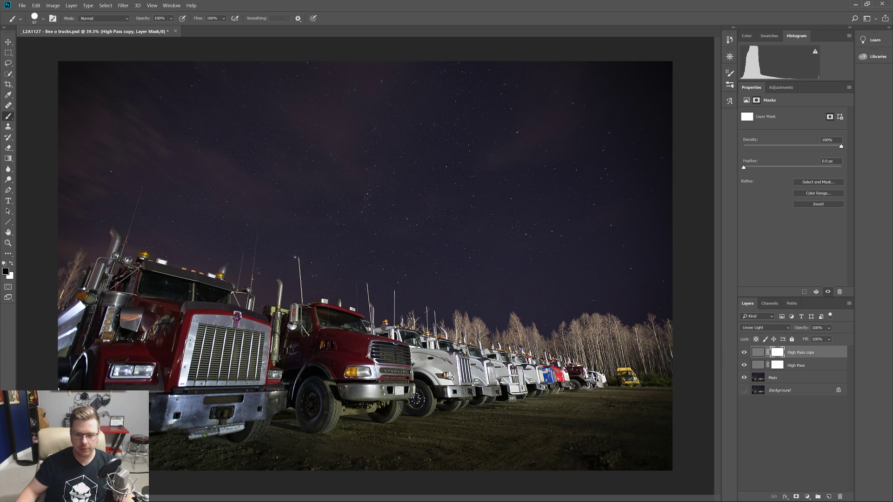
scroll(572, 345, up, 6)
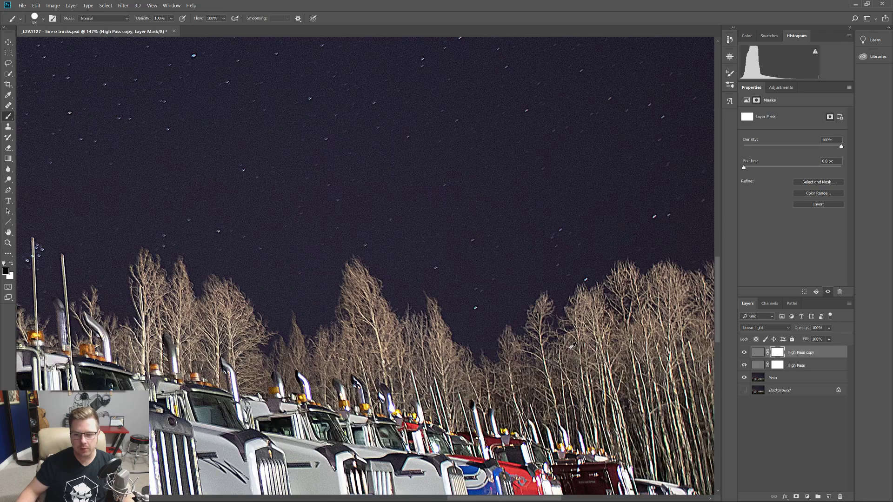
scroll(573, 346, up, 3)
drag(592, 394, 294, 323)
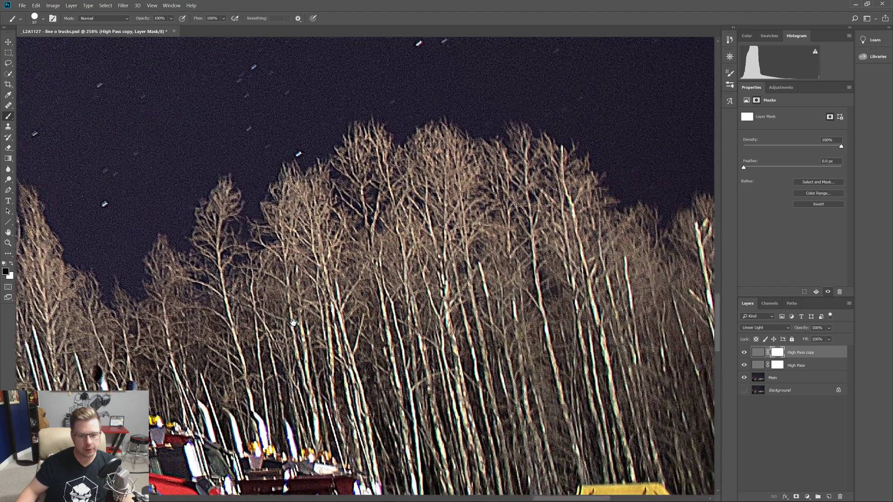
scroll(293, 323, up, 1)
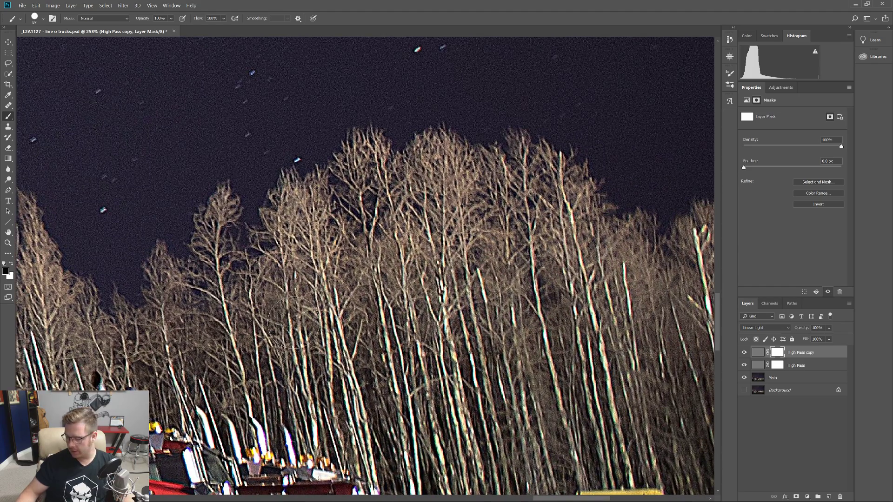
scroll(294, 323, down, 4)
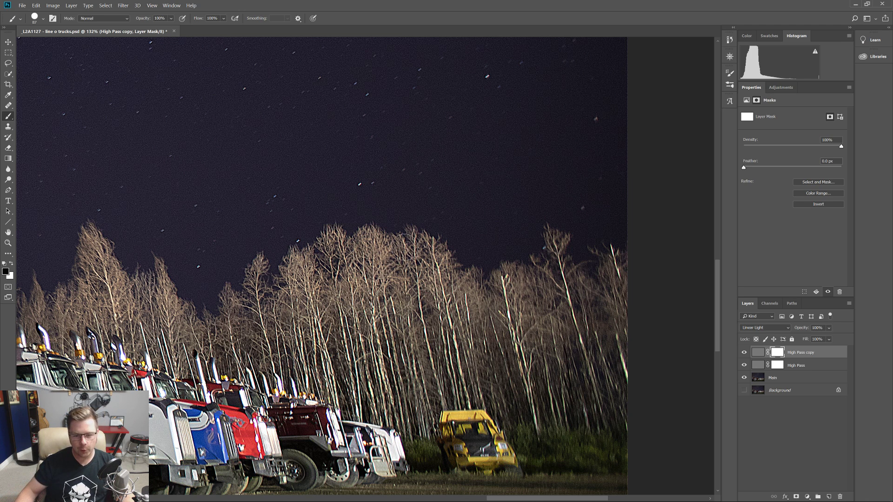
- Hide the original High Pass layer and paint black on the copy's mask over the ground and the row of trucks
scroll(412, 279, down, 3)
scroll(413, 288, down, 2)
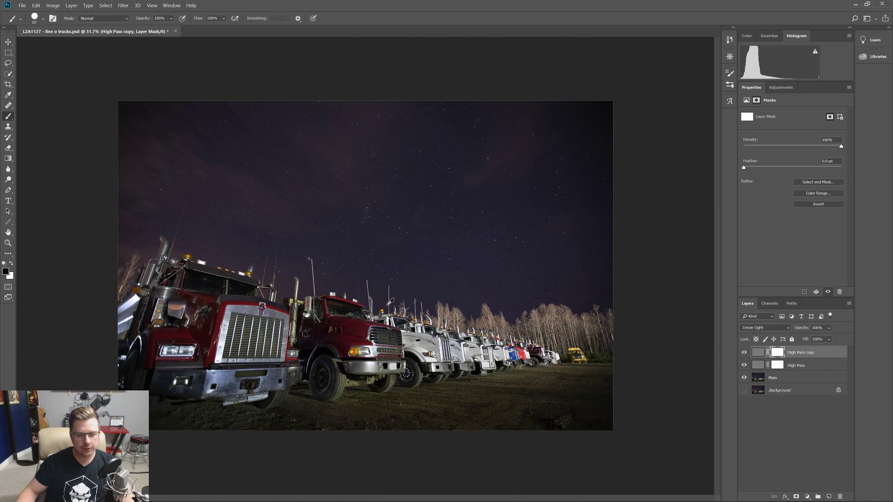
scroll(388, 304, up, 4)
scroll(387, 317, down, 2)
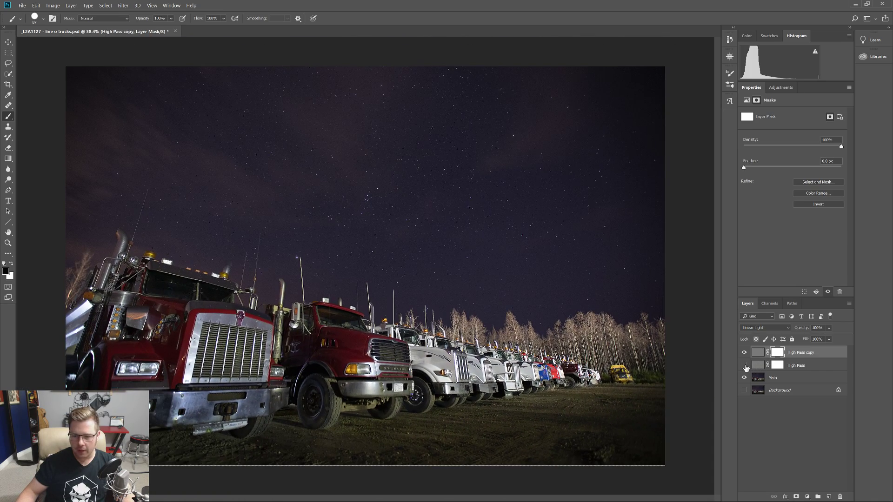
click(744, 365)
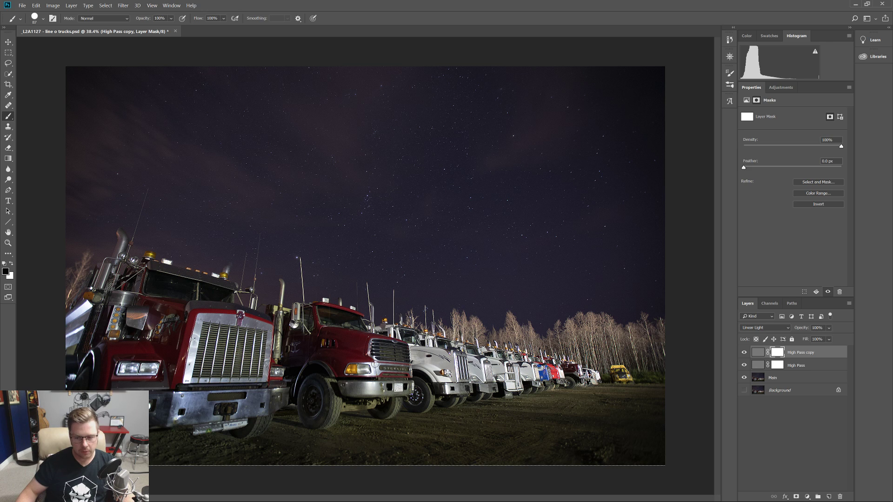
drag(341, 375, 376, 375)
mouse_move(430, 387)
mouse_down()
mouse_move(436, 183)
mouse_move(435, 201)
mouse_up()
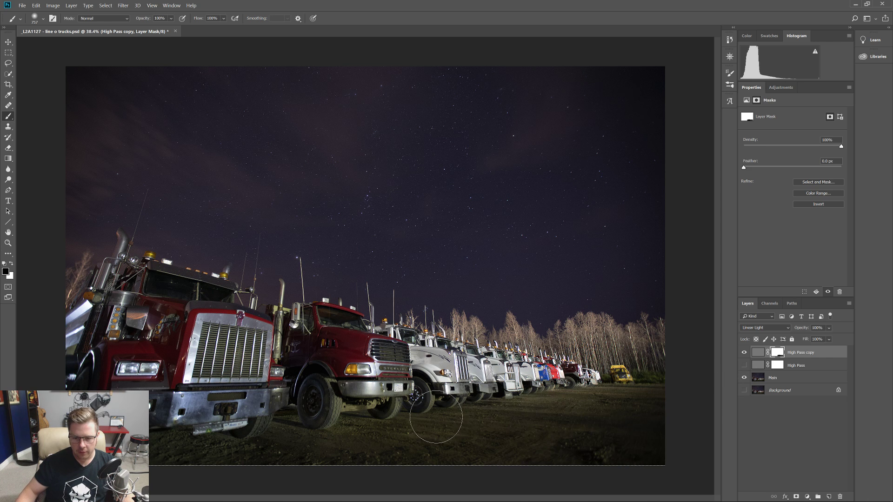
mouse_move(78, 377)
mouse_down()
mouse_move(70, 315)
mouse_move(73, 325)
mouse_up()
mouse_move(115, 312)
mouse_down()
mouse_move(78, 318)
mouse_move(543, 285)
mouse_move(493, 294)
mouse_up()
- Mask out the sharpening on the front red truck's side mirrors, lights and tall exhaust stack with a smaller black brush
scroll(100, 284, up, 8)
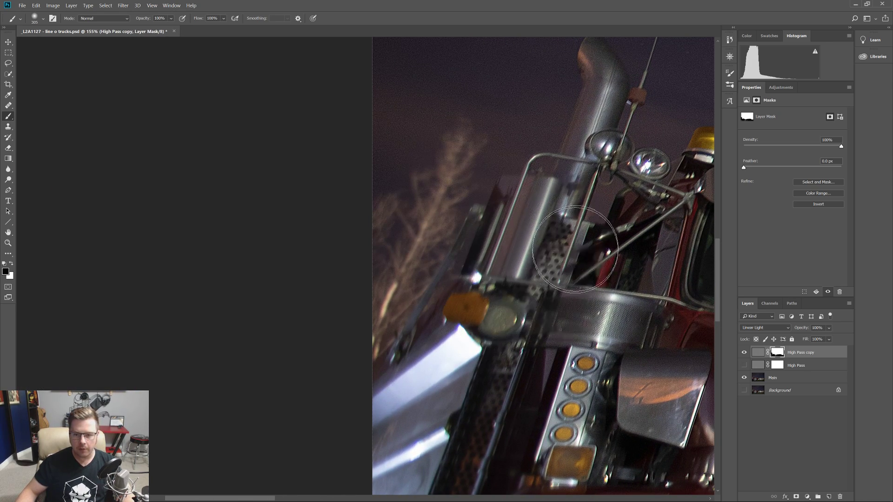
drag(627, 346, 390, 327)
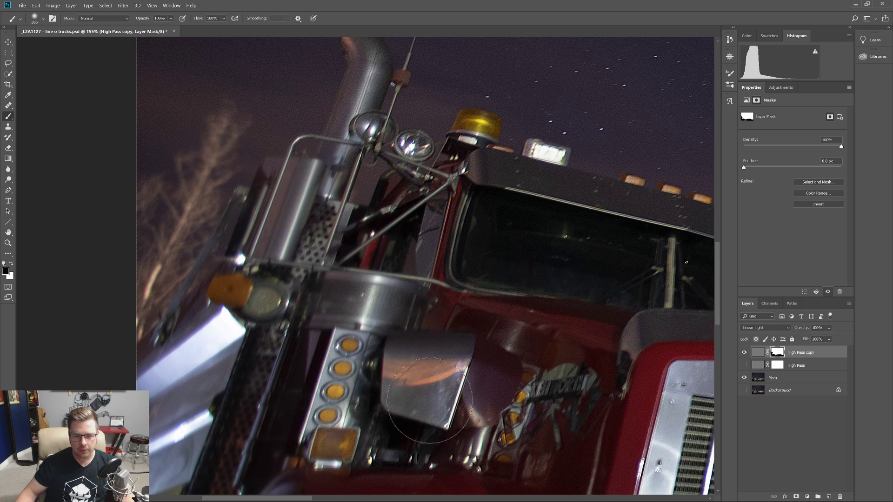
mouse_move(411, 179)
mouse_down()
mouse_move(396, 438)
mouse_move(307, 439)
mouse_up()
mouse_move(310, 438)
mouse_down()
mouse_move(332, 387)
mouse_move(343, 299)
mouse_up()
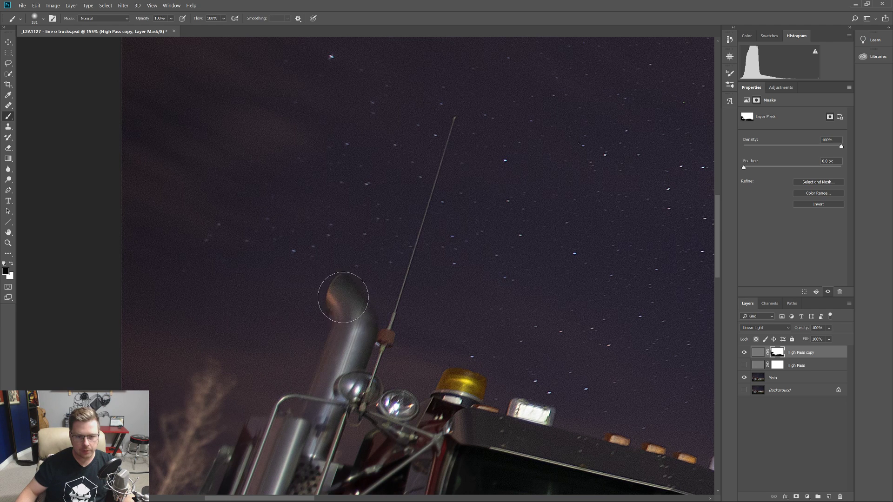
- Paint black on the copy's mask over the front truck's cab roof, windshield and hood
mouse_move(484, 463)
mouse_down()
mouse_move(236, 266)
mouse_move(354, 319)
mouse_up()
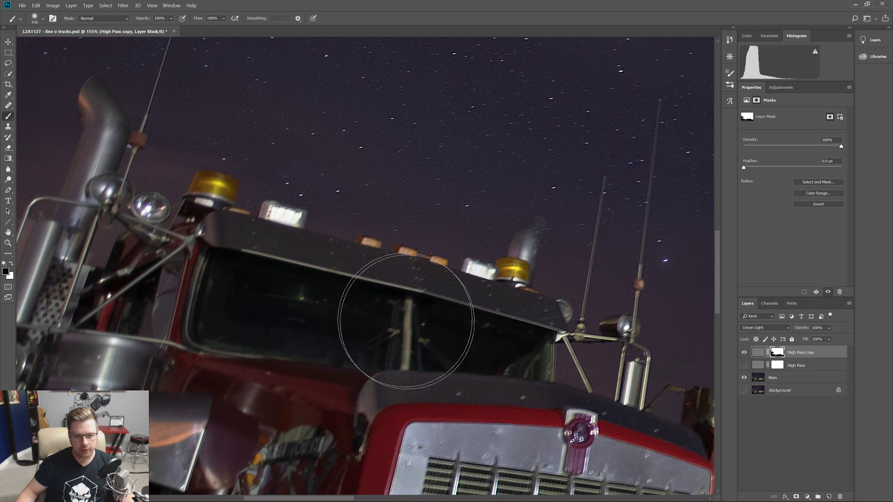
mouse_move(634, 452)
mouse_down()
mouse_move(252, 188)
mouse_move(275, 190)
mouse_up()
alt+drag(277, 255, 442, 276)
drag(425, 347, 425, 296)
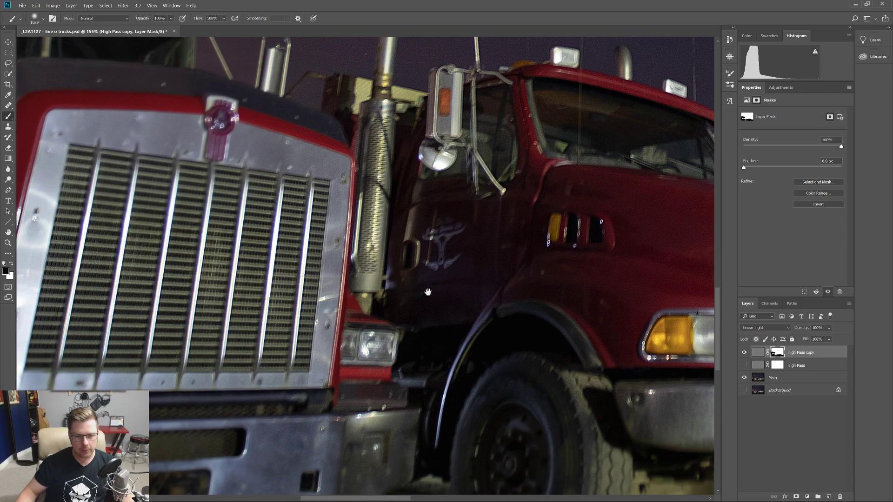
- Mask out the sharpening on the trees behind the yellow vehicle and the distant trucks, adjusting the brush size to fit
scroll(434, 287, down, 6)
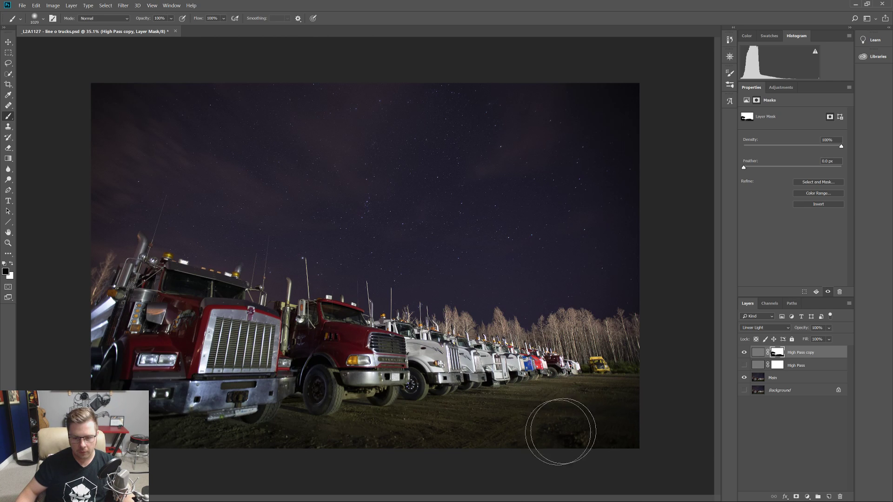
scroll(636, 356, up, 5)
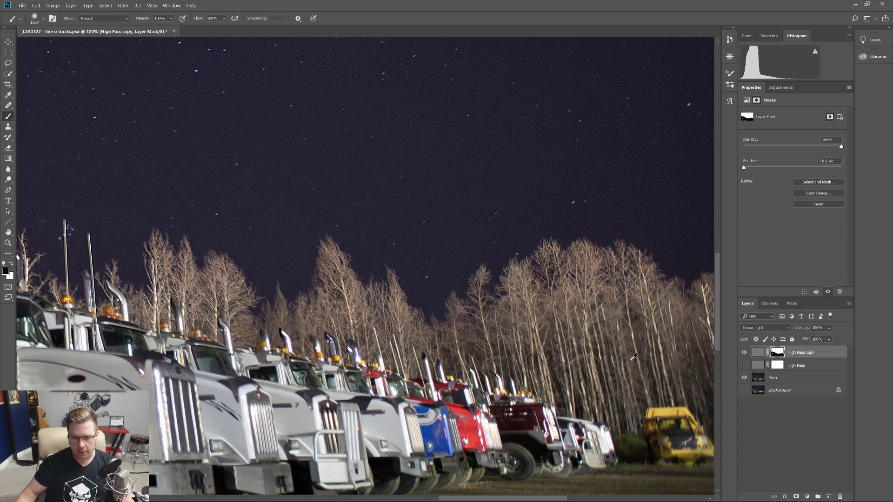
scroll(636, 355, up, 3)
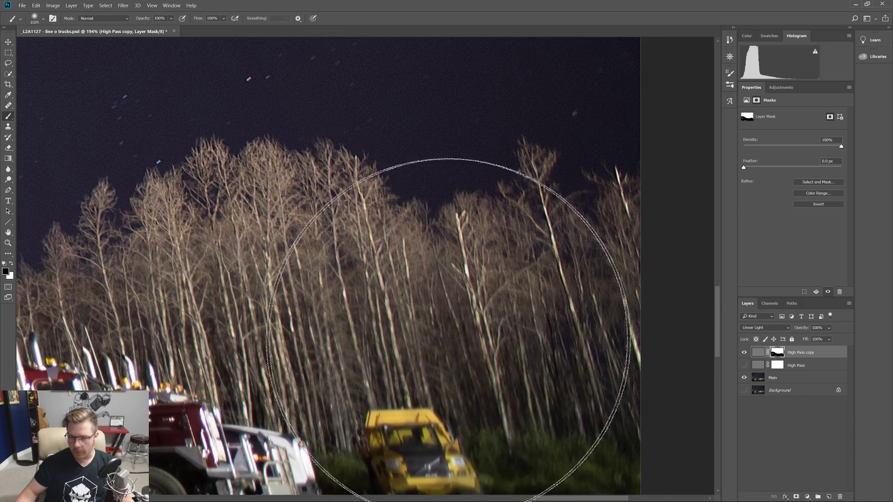
drag(449, 340, 375, 342)
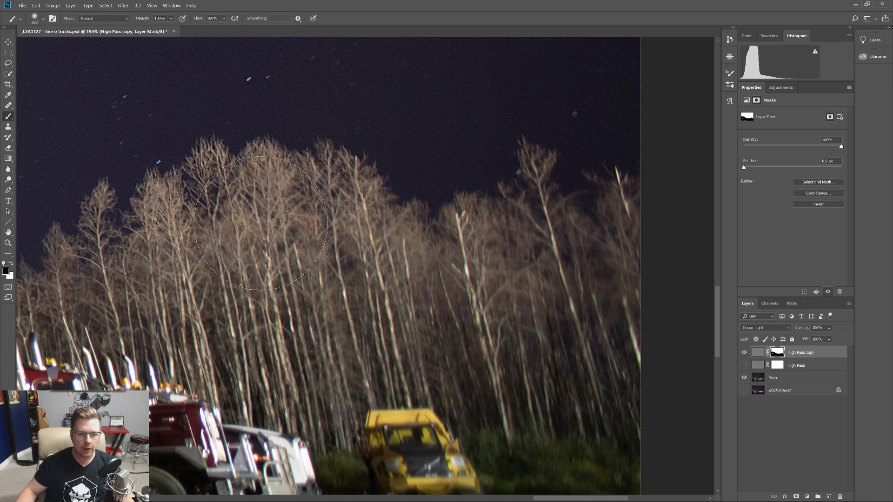
drag(137, 289, 541, 267)
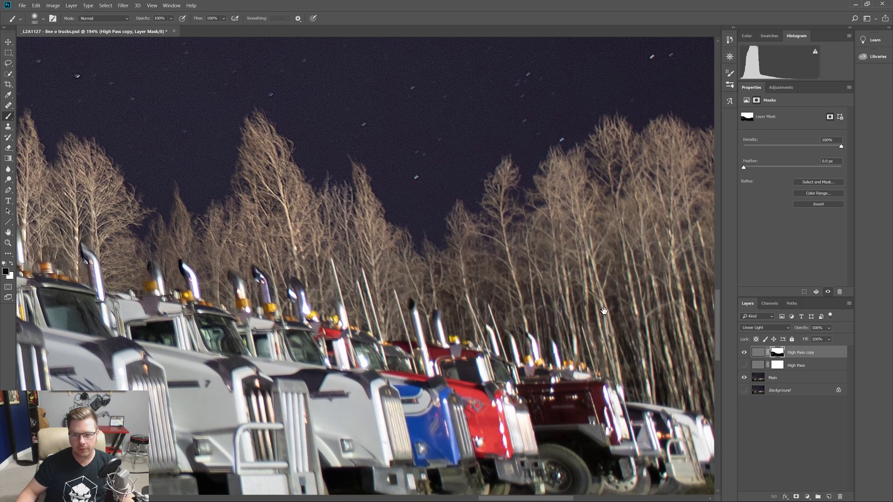
drag(600, 311, 206, 306)
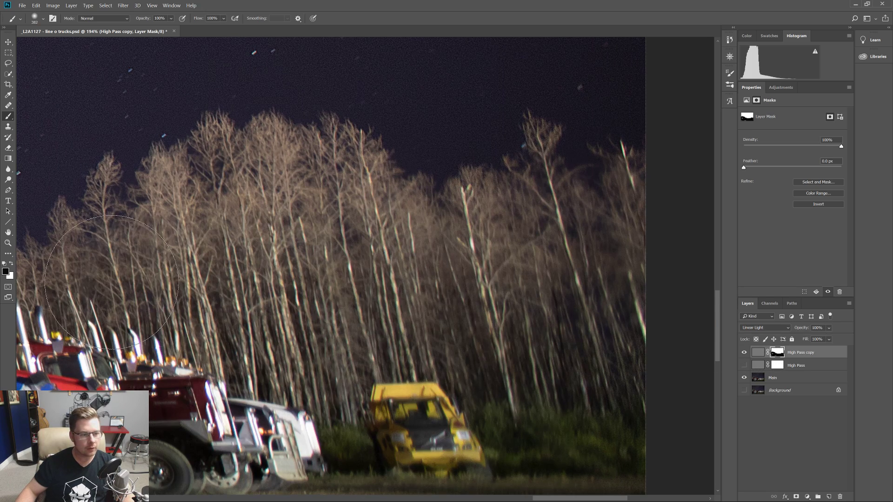
mouse_move(195, 322)
mouse_down()
mouse_move(541, 316)
mouse_move(497, 301)
mouse_up()
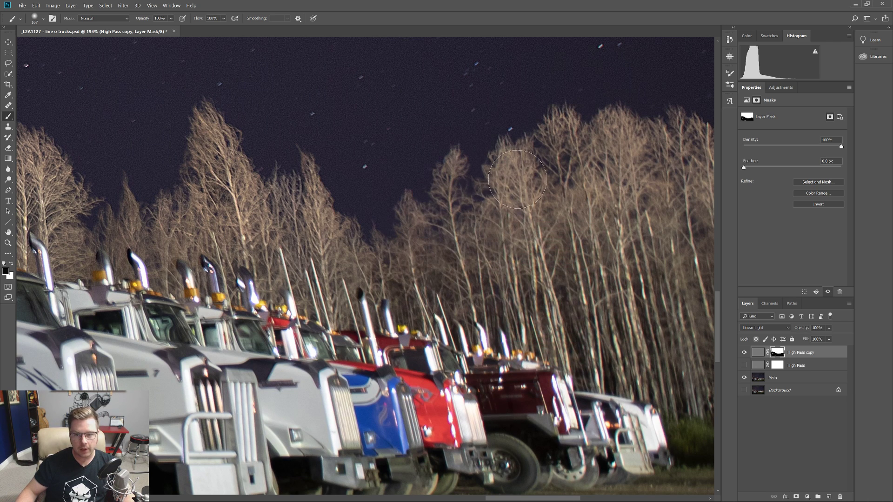
- Paint black on the mask over the cabs and exhaust stacks of the white trucks using a small brush
scroll(517, 177, left, 5)
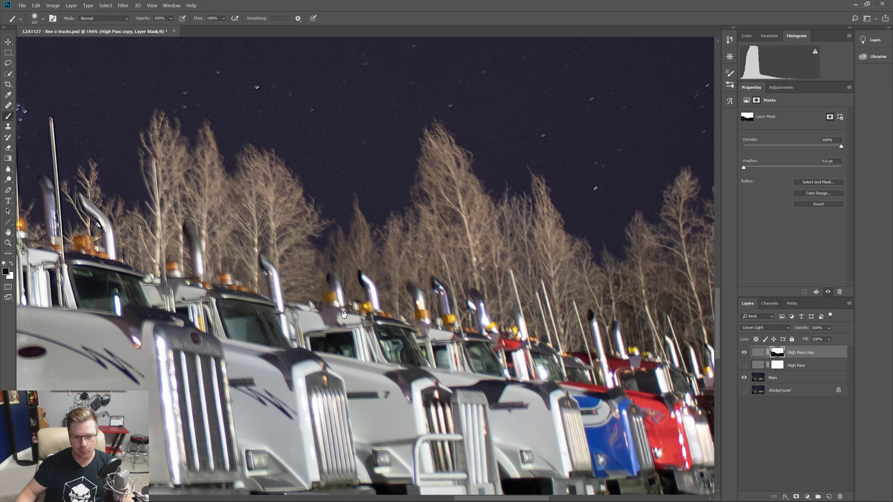
drag(363, 310, 584, 291)
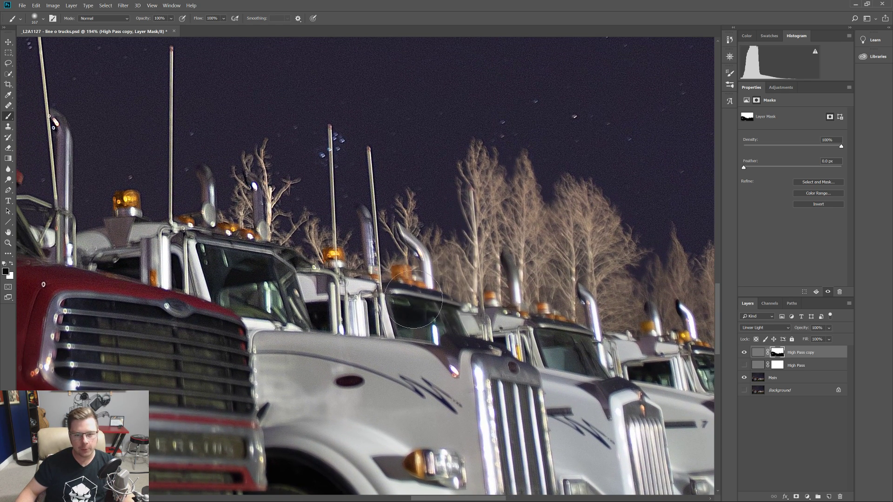
drag(435, 295, 413, 294)
drag(264, 212, 262, 246)
key(ctrl+0)
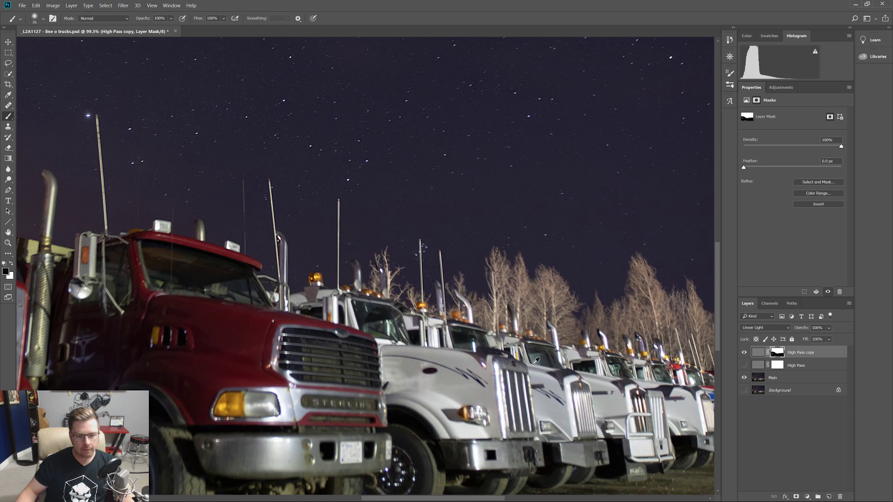
- Enlarge the brush and mask out the second red truck's windshield and hood
scroll(535, 360, down, 2)
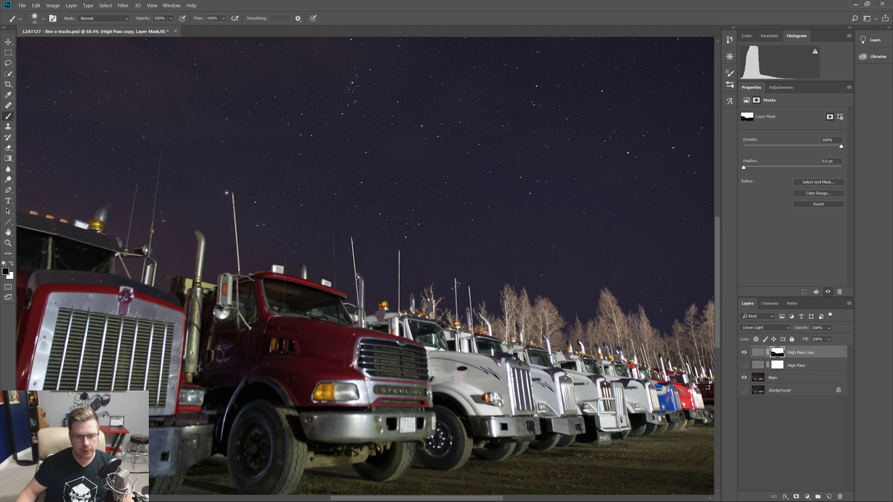
drag(292, 326, 328, 329)
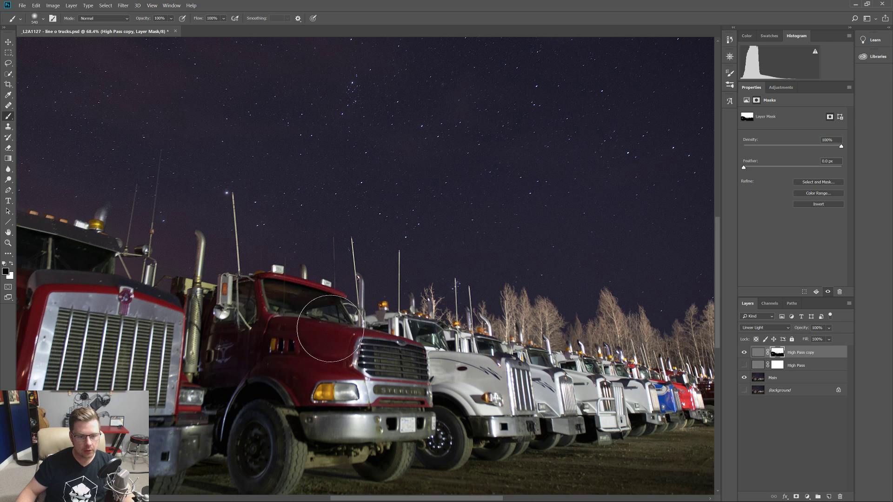
mouse_move(279, 306)
mouse_down()
mouse_move(309, 299)
mouse_move(320, 312)
mouse_up()
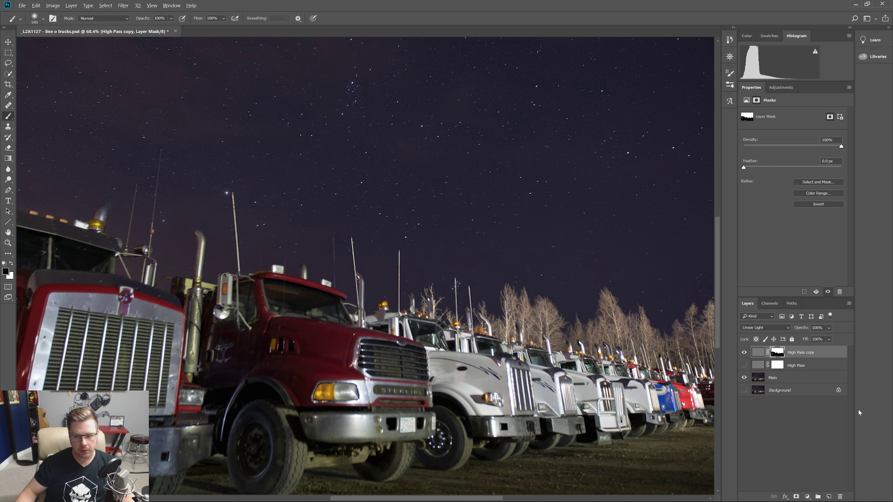
- Display the High Pass copy's mask on its own and fill the remaining gaps below the truck and tree line with black
alt+click(776, 352)
scroll(512, 325, down, 3)
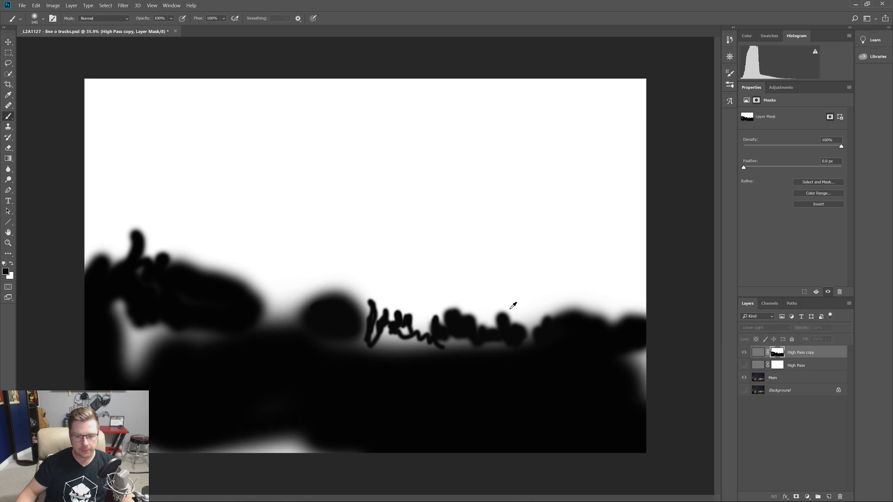
mouse_move(370, 398)
mouse_down()
mouse_move(376, 381)
mouse_move(435, 392)
mouse_move(427, 405)
mouse_move(139, 407)
mouse_move(241, 396)
mouse_move(205, 328)
mouse_move(175, 313)
mouse_move(250, 334)
mouse_move(271, 354)
mouse_move(355, 366)
mouse_move(348, 348)
mouse_move(392, 349)
mouse_move(340, 362)
mouse_move(358, 349)
mouse_move(355, 324)
mouse_up()
drag(359, 373, 360, 350)
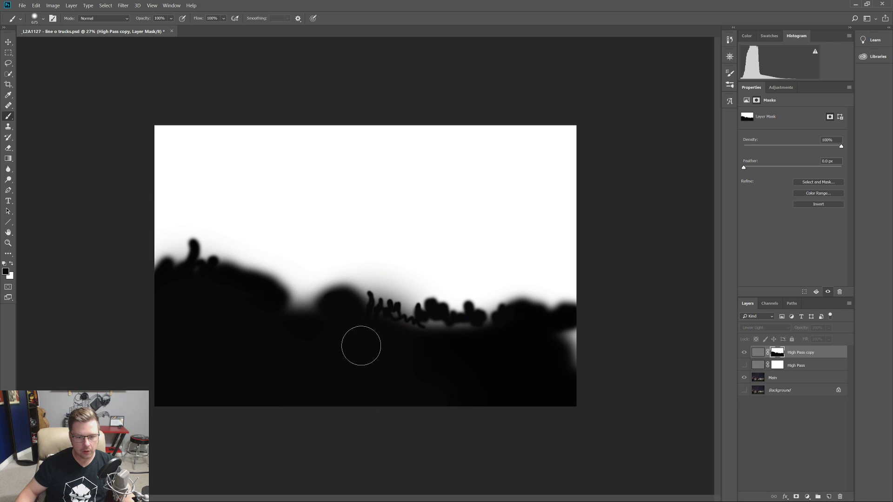
mouse_move(363, 318)
mouse_down()
mouse_move(411, 335)
mouse_move(509, 323)
mouse_move(556, 337)
mouse_move(572, 371)
mouse_up()
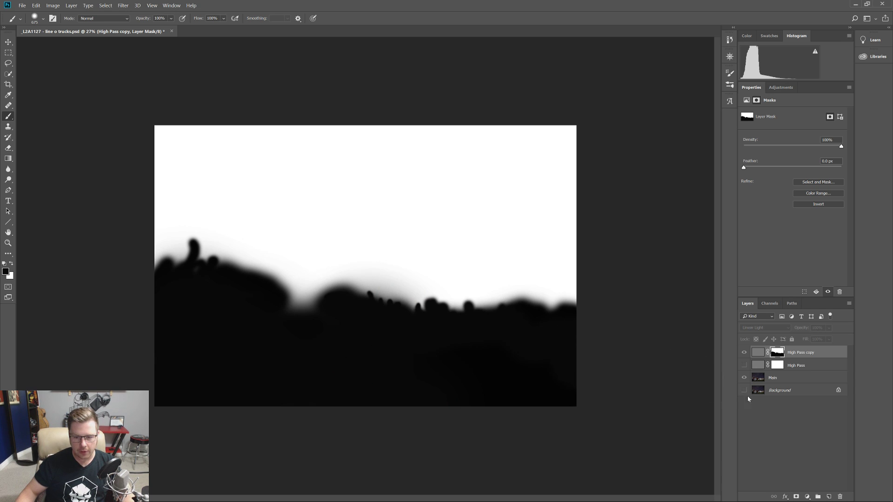
mouse_move(356, 369)
mouse_down()
mouse_move(478, 369)
mouse_move(405, 365)
mouse_move(427, 367)
mouse_up()
key(x)
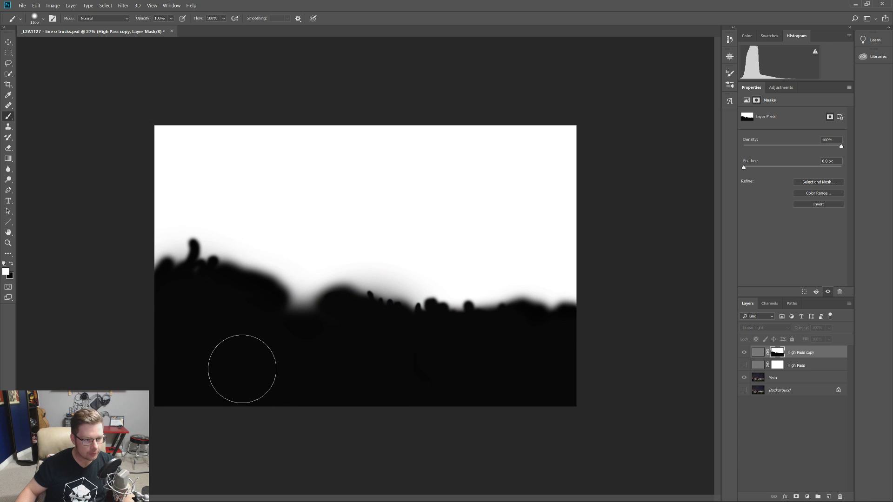
key(x)
mouse_move(233, 355)
mouse_down()
mouse_move(604, 391)
mouse_move(429, 367)
mouse_move(199, 358)
mouse_move(112, 373)
mouse_up()
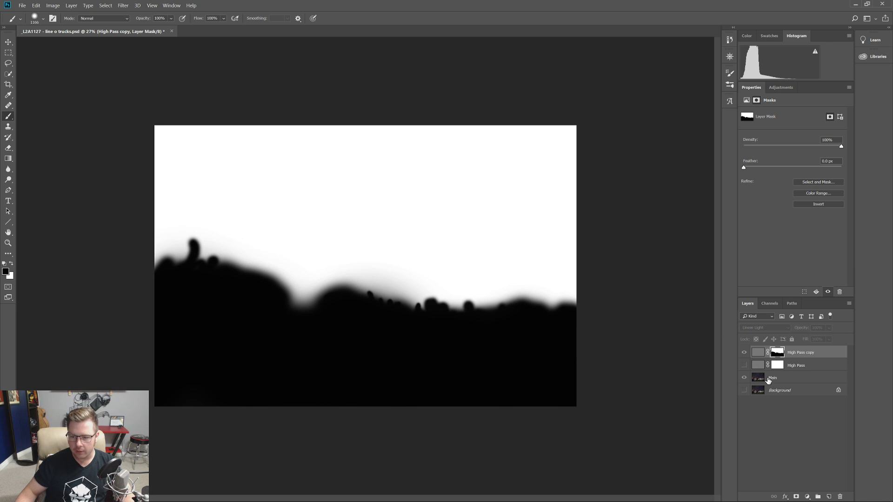
- Return to the photo view, show the original High Pass layer again, and inspect the front truck and full image
alt+click(776, 353)
scroll(342, 359, up, 3)
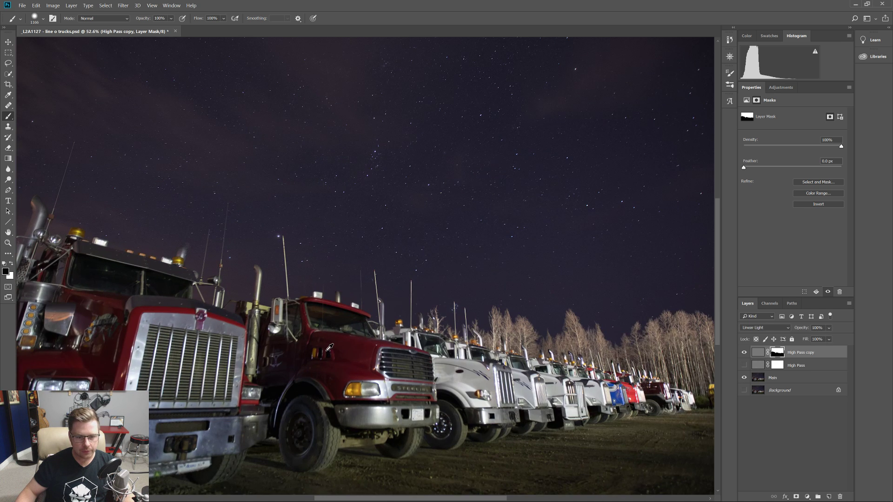
scroll(396, 350, down, 3)
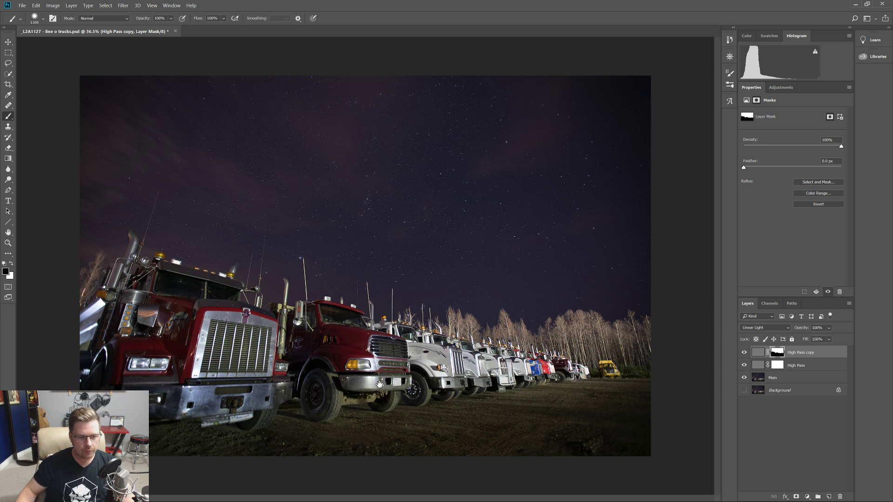
scroll(103, 338, up, 5)
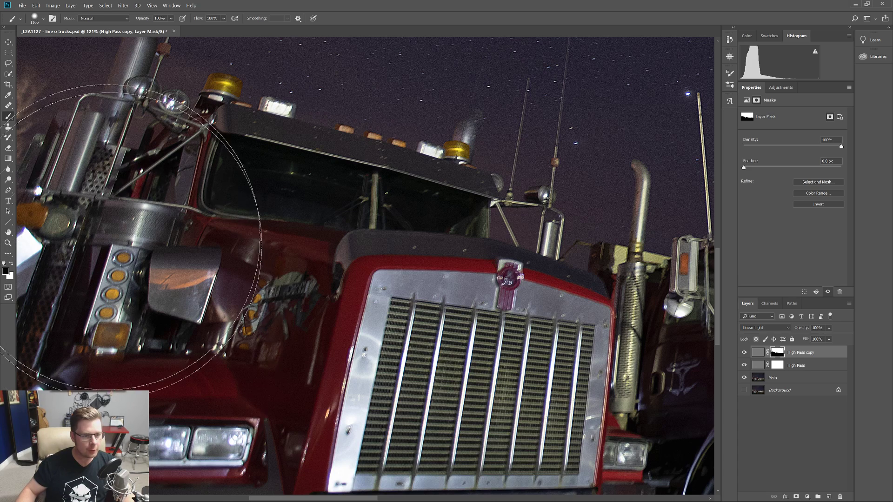
scroll(258, 358, down, 3)
scroll(260, 354, down, 2)
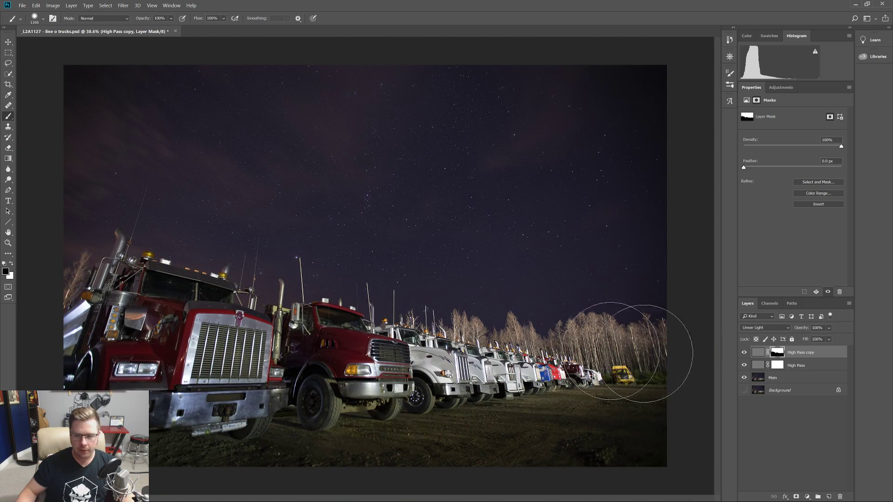
- Check the High Pass copy's mask on its own against the photo, leaving the mask selected
click(798, 352)
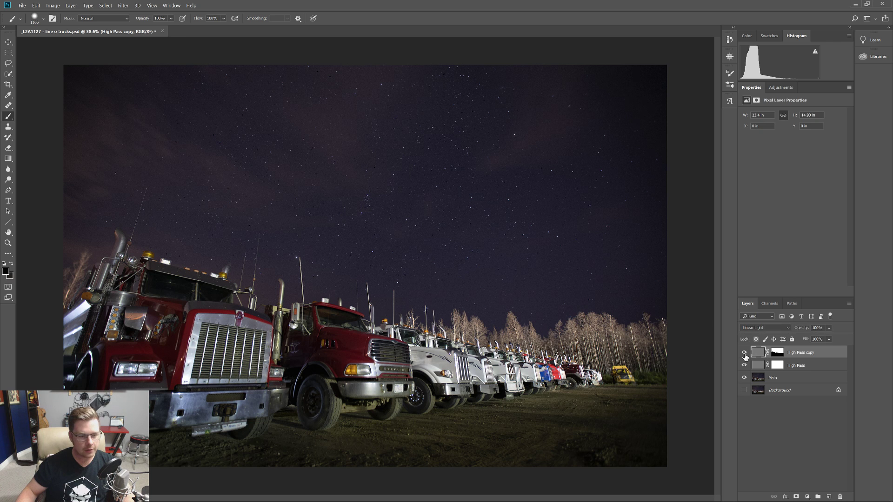
alt+click(775, 355)
alt+click(776, 354)
alt+click(777, 355)
alt+click(779, 355)
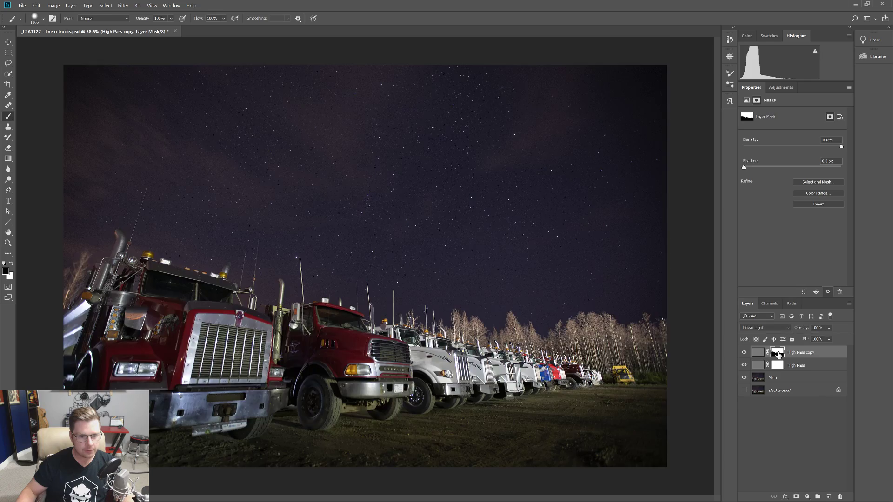
- Shrink the brush and mask out the exhaust stack between the two red trucks on the High Pass copy's mask
drag(275, 366, 224, 367)
scroll(268, 316, up, 8)
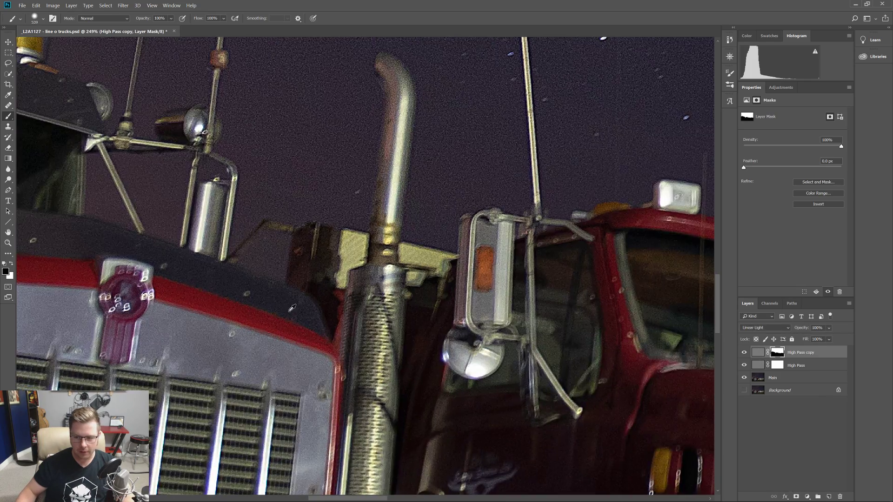
scroll(284, 308, up, 2)
drag(420, 317, 358, 319)
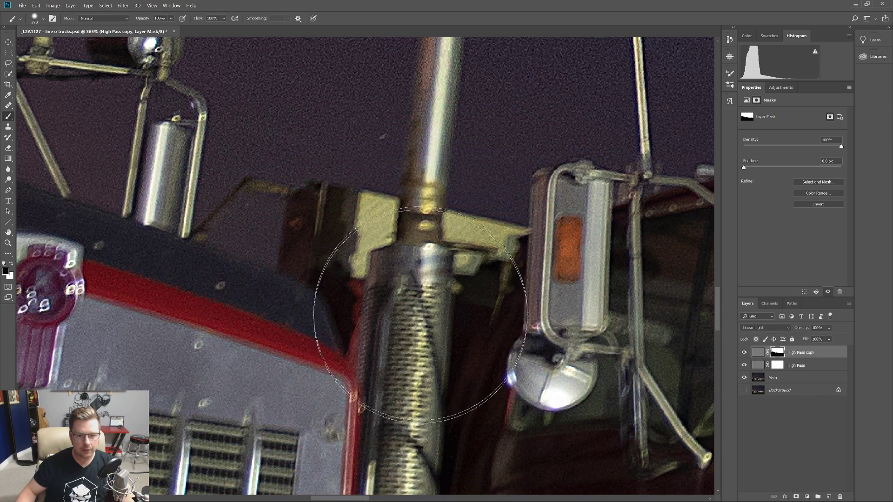
mouse_move(491, 201)
mouse_down()
mouse_move(422, 456)
mouse_move(430, 445)
mouse_up()
drag(433, 441, 381, 442)
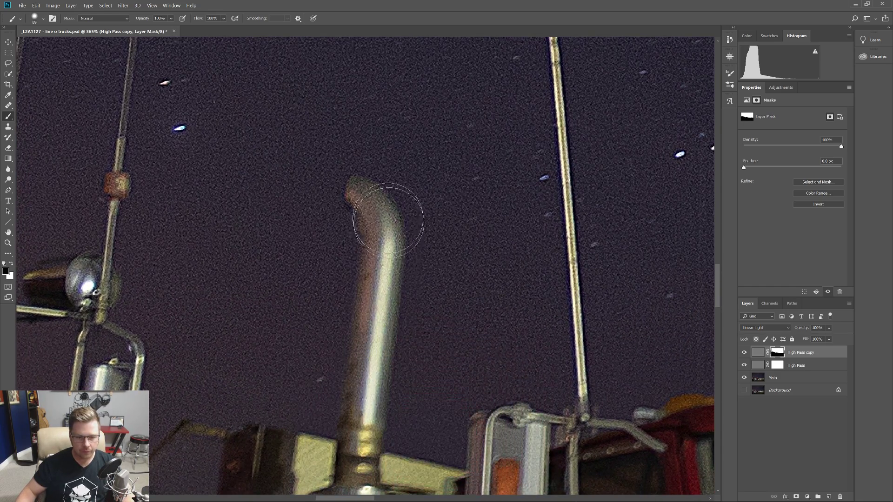
- Reduce the brush to a few pixels wide and mask out the tall antenna above the second red truck's mirror
scroll(419, 416, down, 5)
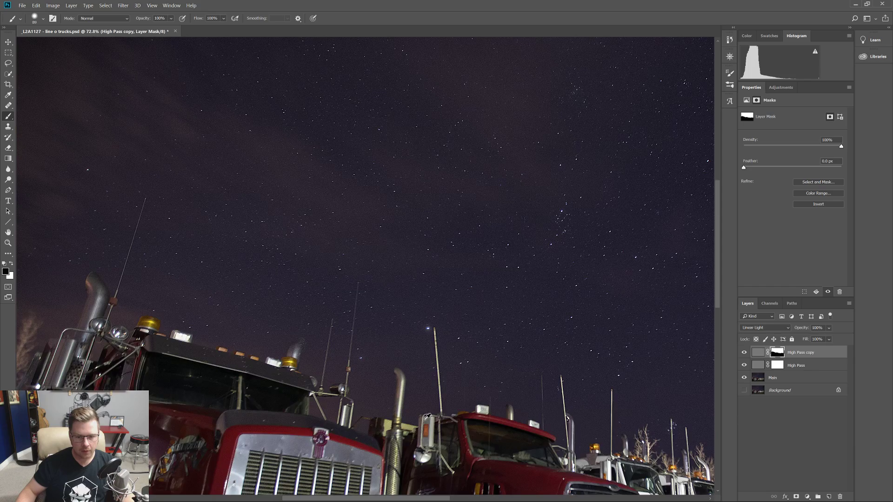
scroll(453, 410, up, 8)
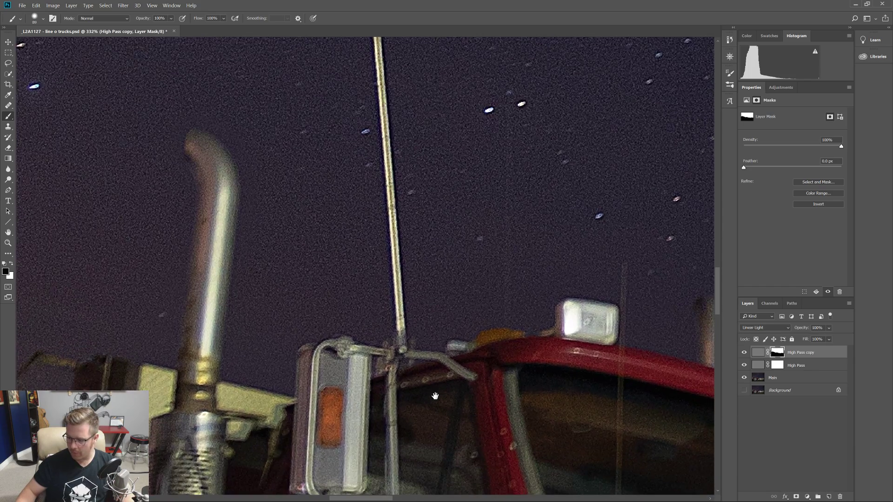
drag(460, 392, 408, 390)
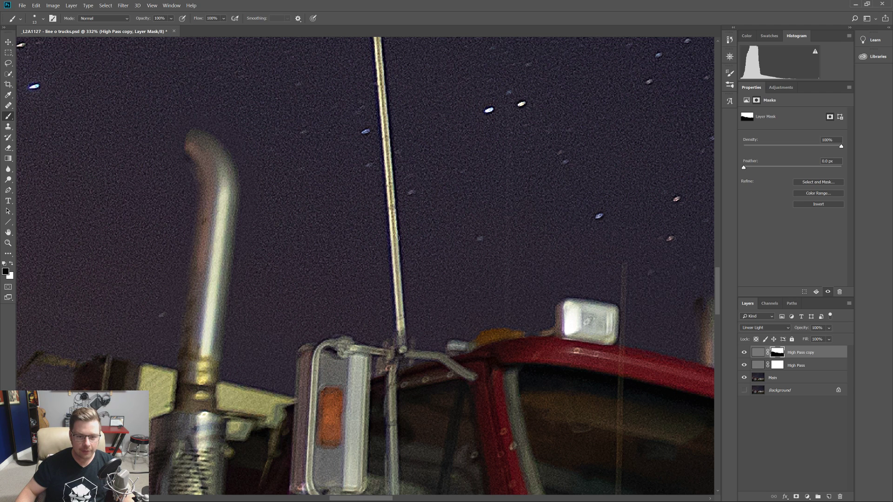
drag(390, 141, 420, 357)
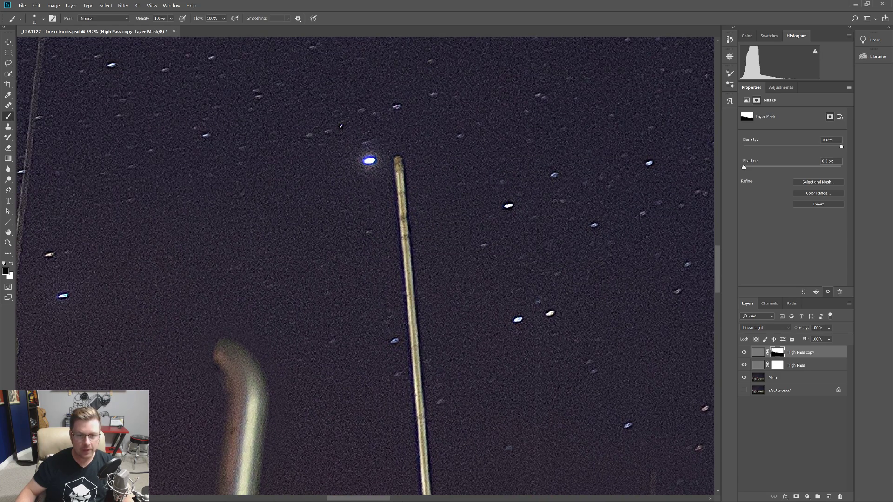
- Enlarge the brush to 27 and mask out the front truck's antennas and roof lights
scroll(405, 285, down, 3)
drag(191, 371, 196, 371)
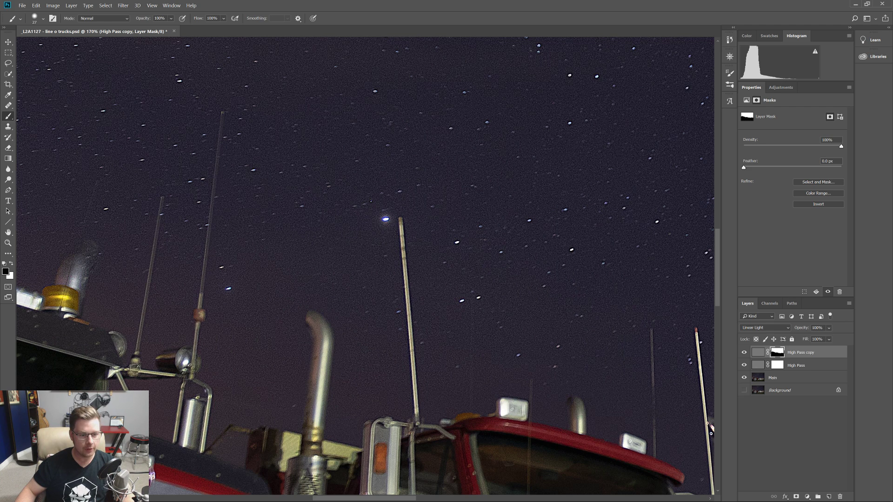
drag(134, 369, 381, 306)
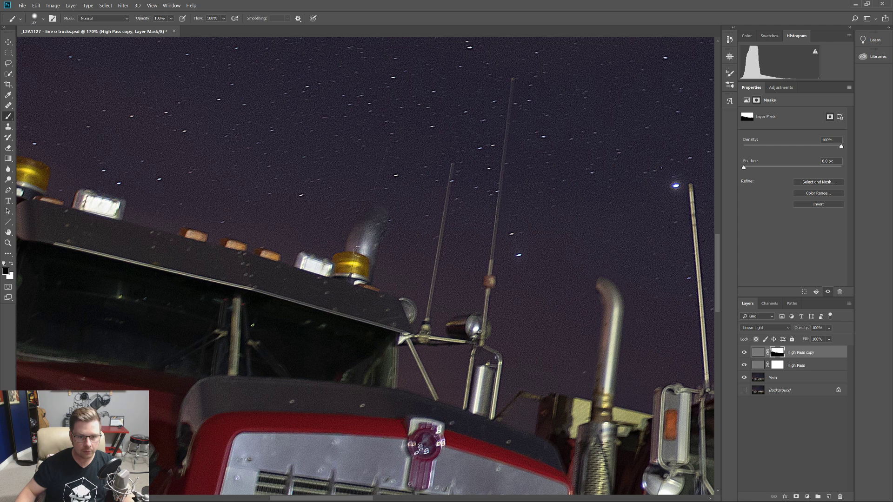
drag(347, 296, 516, 301)
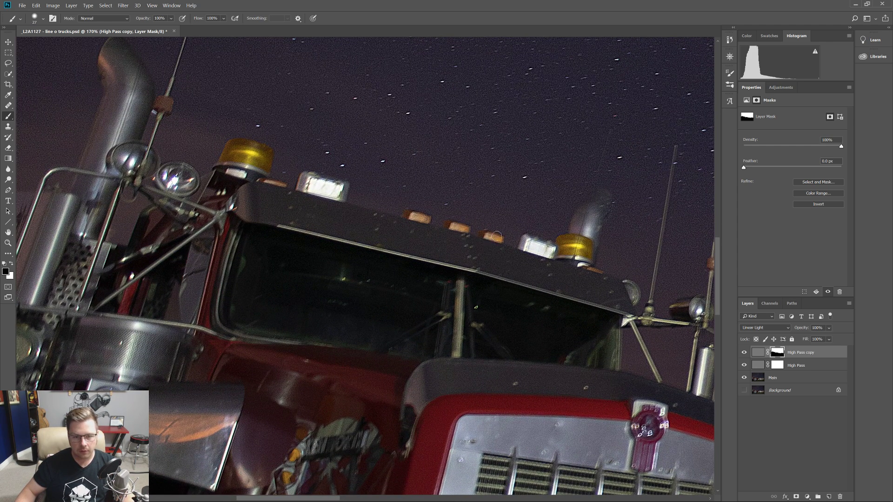
drag(264, 163, 376, 374)
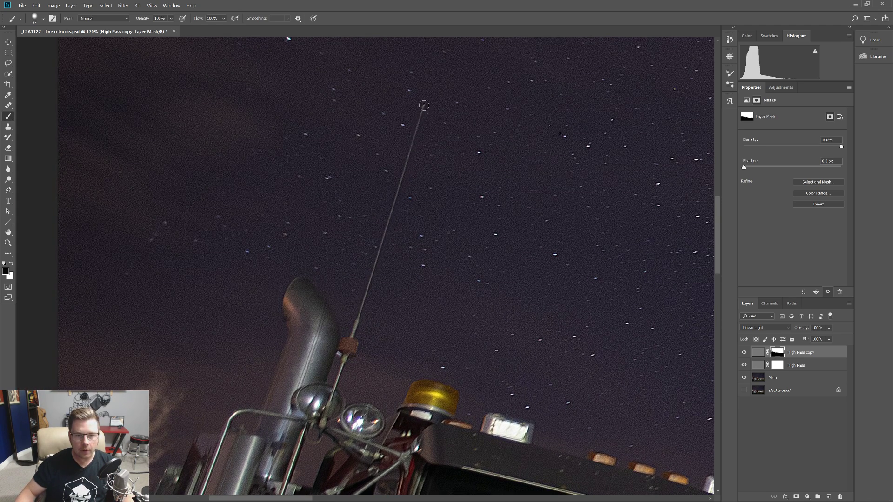
- Reduce the brush to 14 and mask out the antennas behind the second red truck and on the first white truck
scroll(324, 336, down, 11)
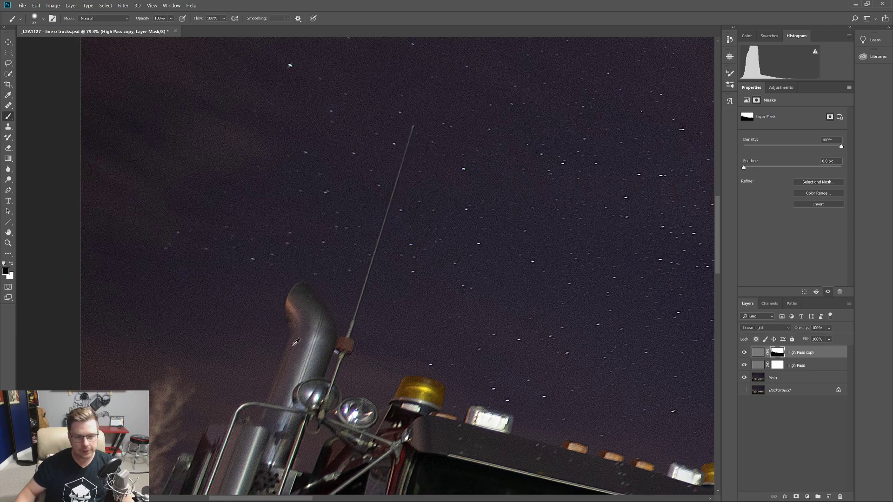
scroll(484, 425, up, 10)
scroll(551, 407, up, 5)
drag(473, 258, 62, 171)
drag(310, 285, 314, 285)
right_click(298, 300)
click(281, 319)
drag(285, 313, 279, 317)
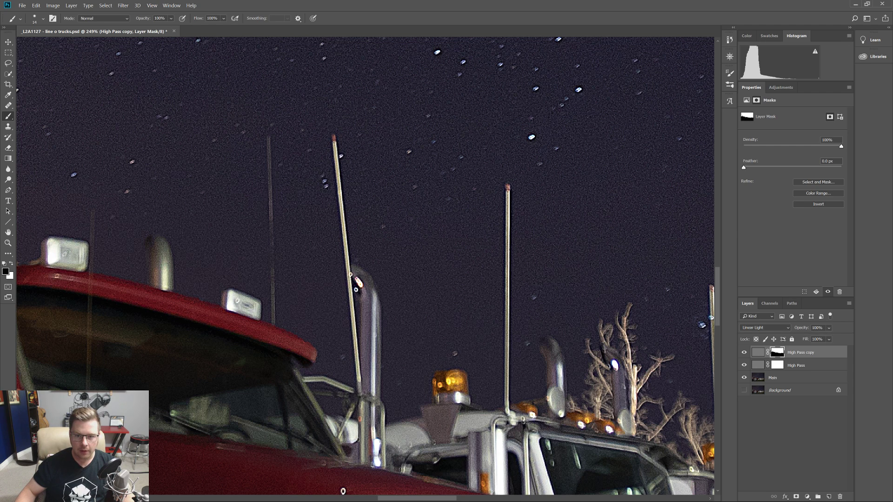
- Mask out the antennas of the farther white trucks, checking the High Pass copy's mask on its own
drag(581, 389, 164, 302)
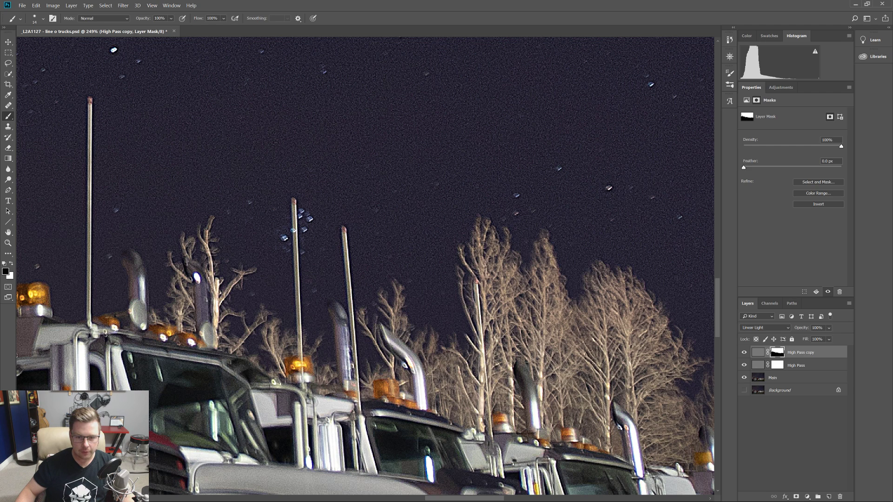
alt+click(779, 356)
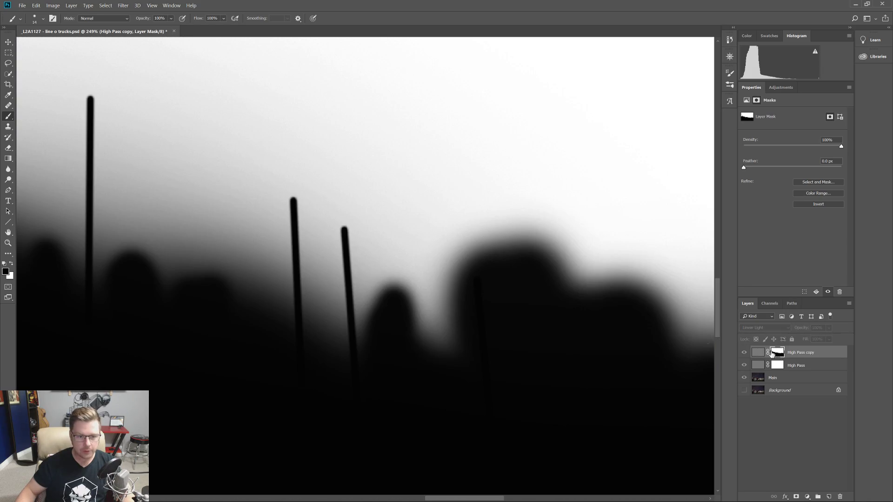
alt+click(780, 354)
drag(500, 285, 207, 249)
drag(693, 387, 224, 283)
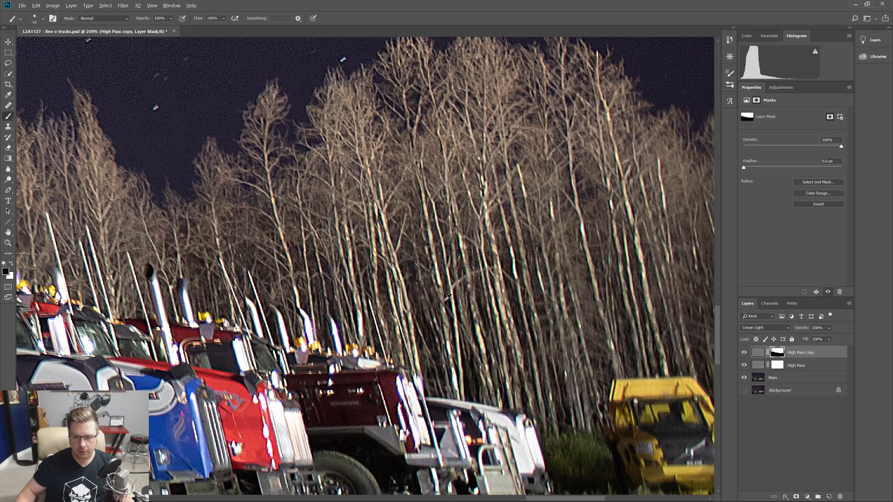
- Examine the masked sharpening in the full image and close up around the second red truck's roof and the antennas behind it
scroll(534, 333, down, 13)
scroll(575, 347, down, 3)
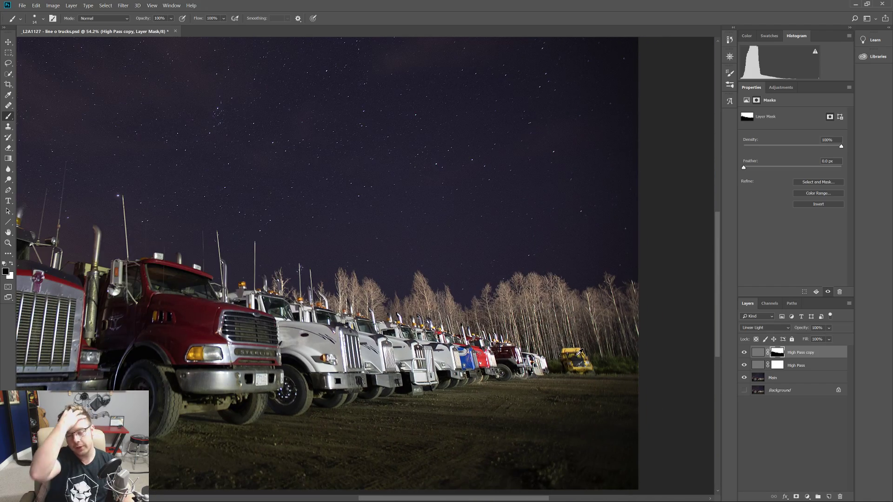
scroll(561, 344, down, 4)
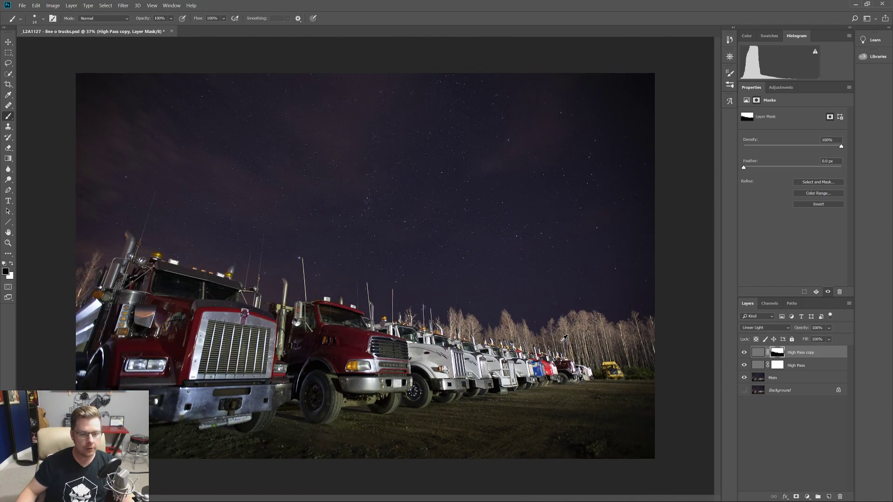
scroll(555, 342, up, 2)
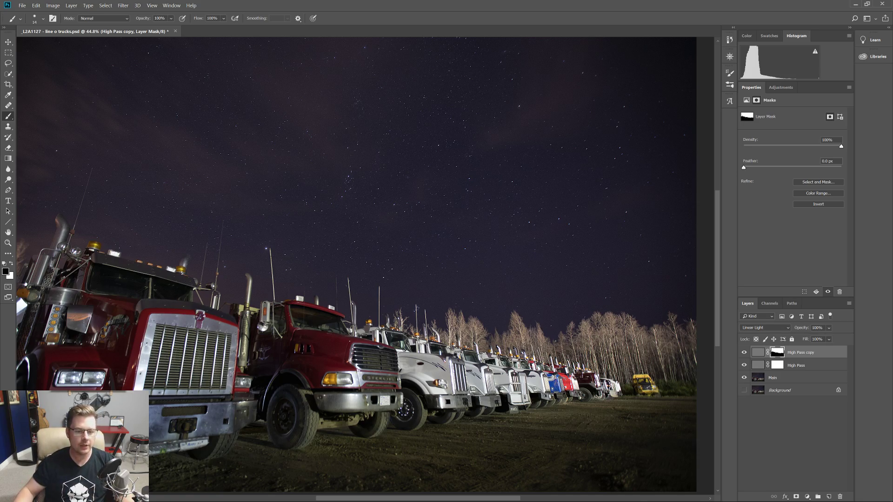
scroll(176, 251, up, 2)
scroll(175, 251, up, 1)
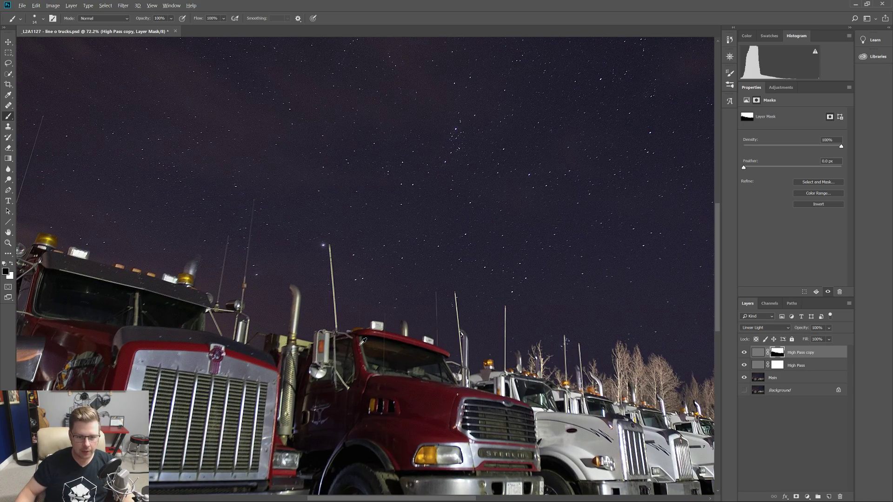
scroll(363, 341, up, 8)
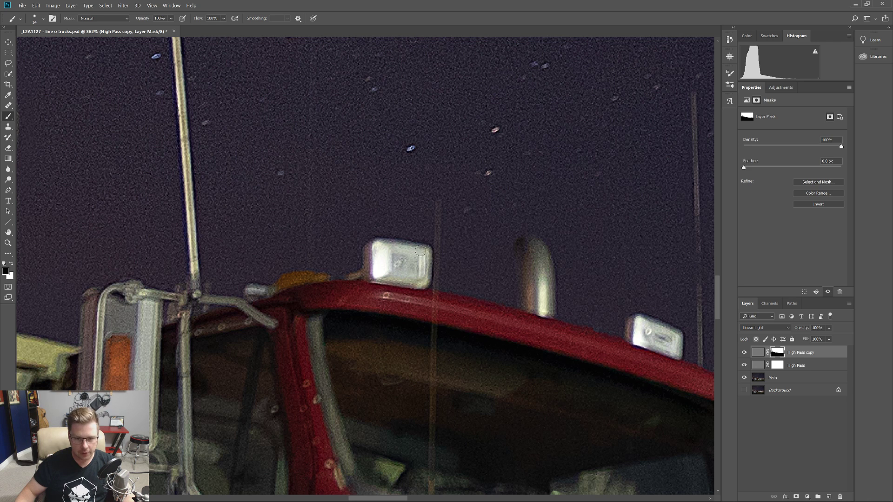
drag(438, 310, 194, 252)
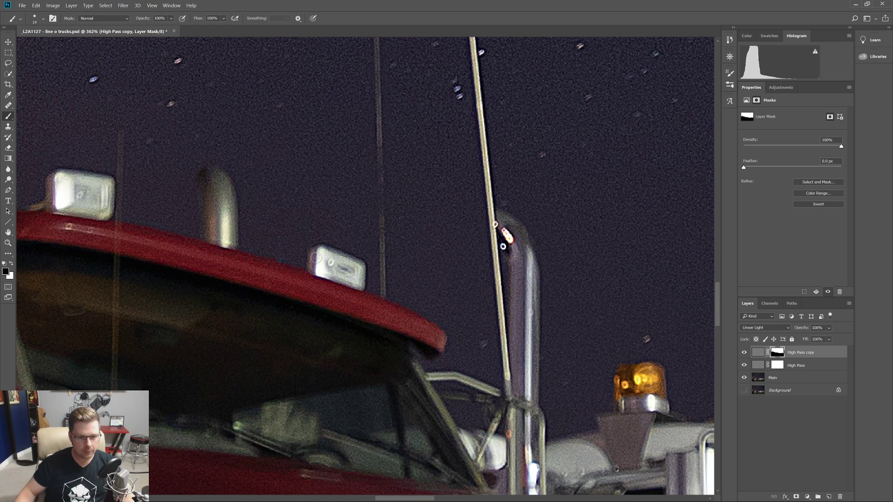
drag(531, 295, 357, 298)
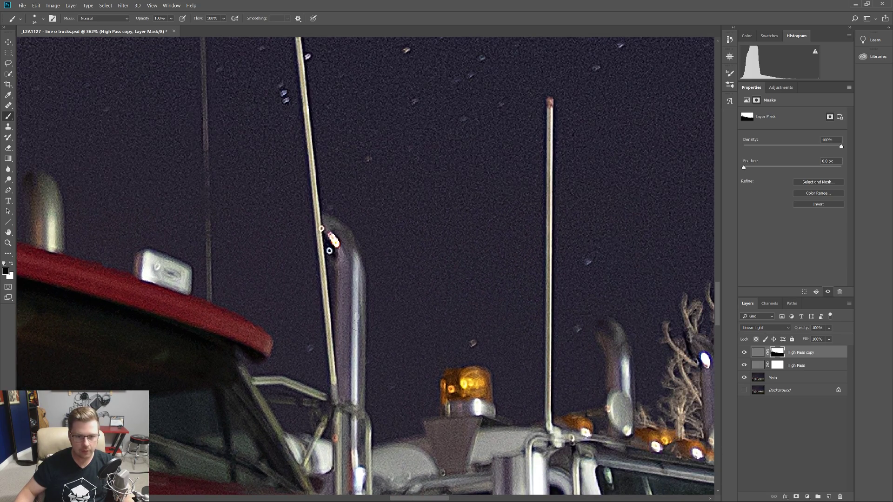
scroll(355, 310, down, 4)
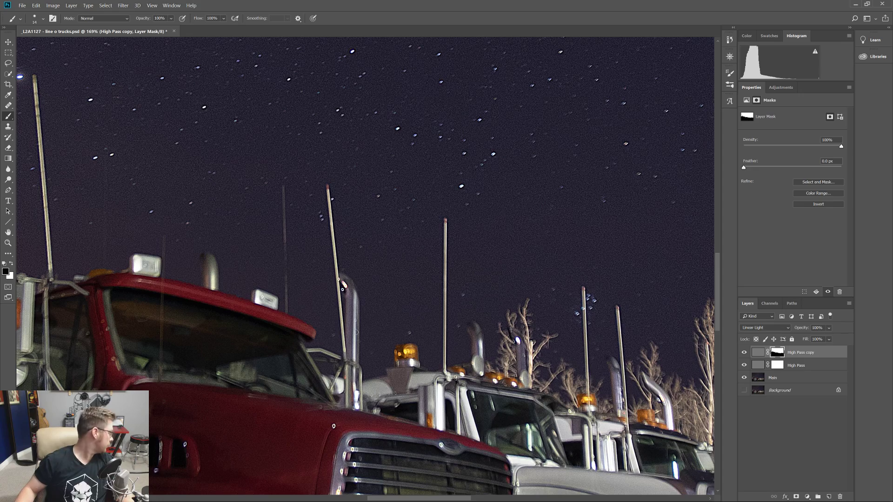
scroll(355, 332, down, 5)
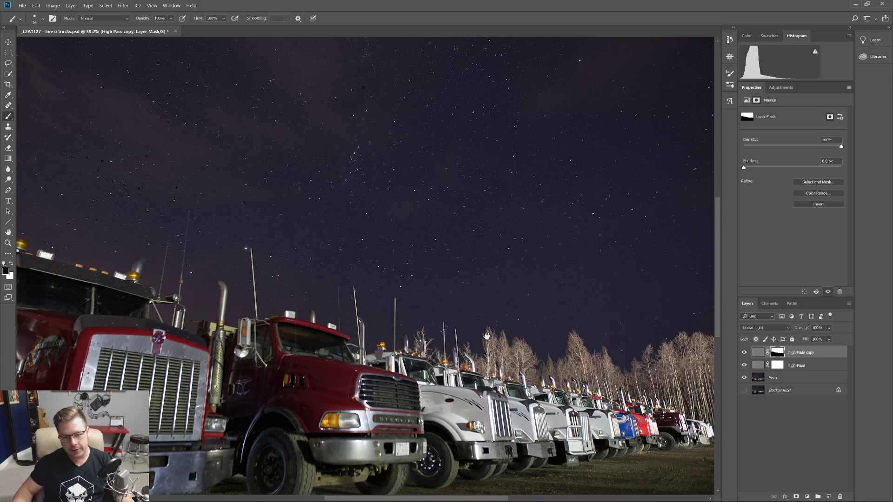
scroll(443, 326, down, 3)
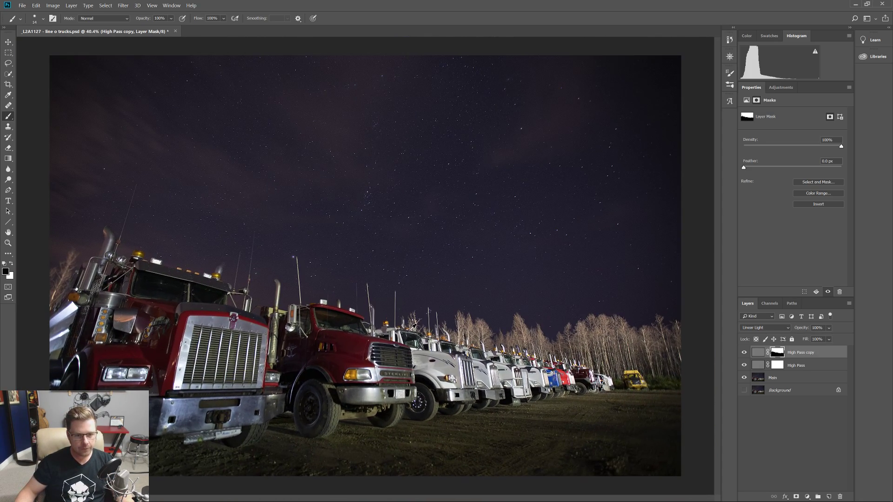
- Save the document and stack 18 duplicates of the High Pass copy layer to exaggerate the sky sharpening
key(ctrl+s)
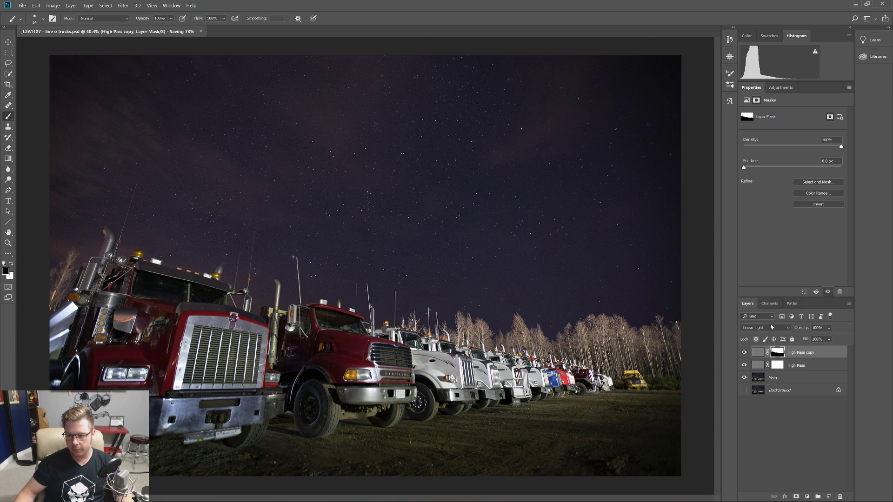
click(804, 356)
key(ctrl+j)
key(ctrl+j)
key(ctrl+j)
key(ctrl+j)
key(ctrl+j)
key(ctrl+j)
key(ctrl+j)
key(ctrl+j)
key(ctrl+j)
key(ctrl+j)
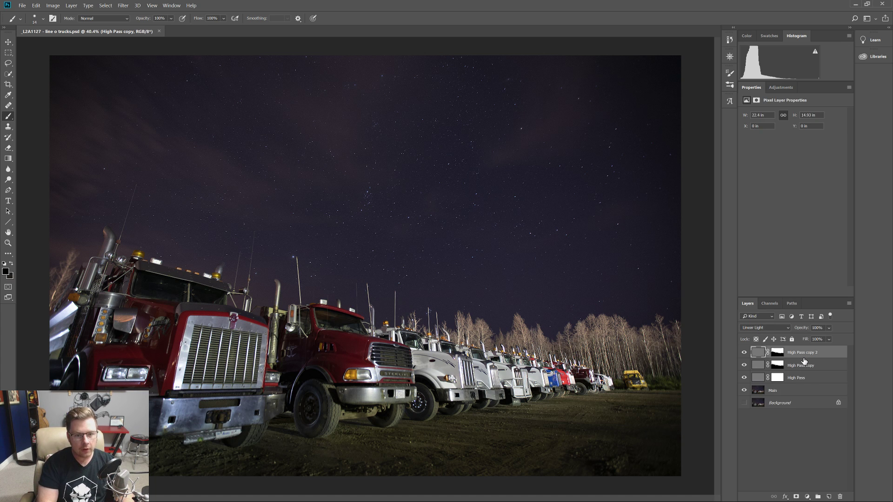
key(ctrl+j)
key(ctrl+j)
key(ctrl+j)
key(ctrl+j)
key(ctrl+j)
key(ctrl+j)
key(ctrl+j)
key(ctrl+j)
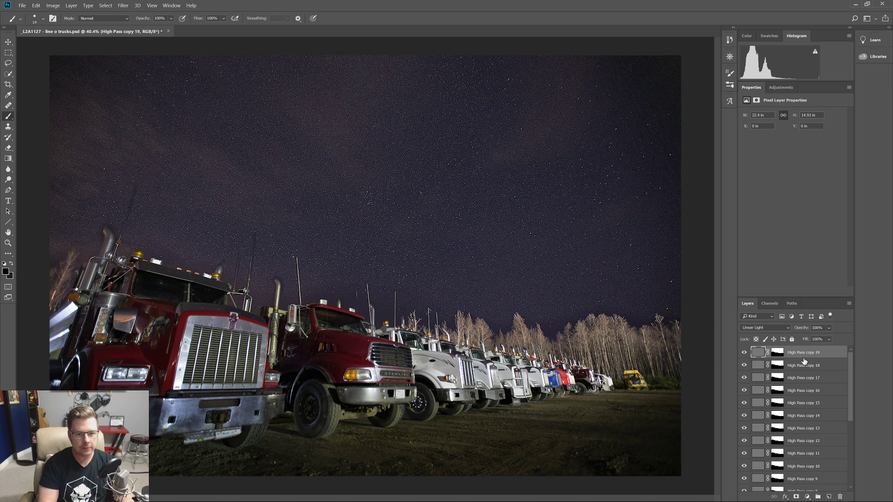
- Delete the surplus duplicate layers, keeping only High Pass copy 2 and High Pass copy 3 above the High Pass copy
scroll(811, 400, down, 5)
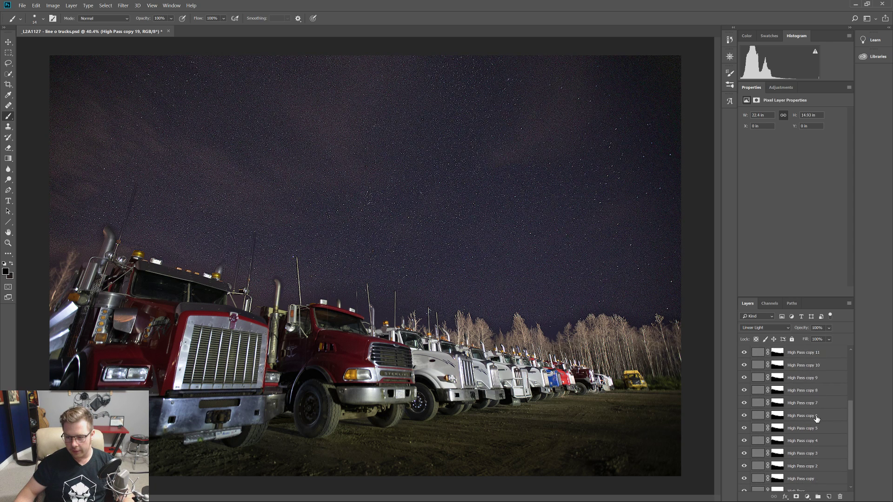
shift+click(817, 428)
key(Delete)
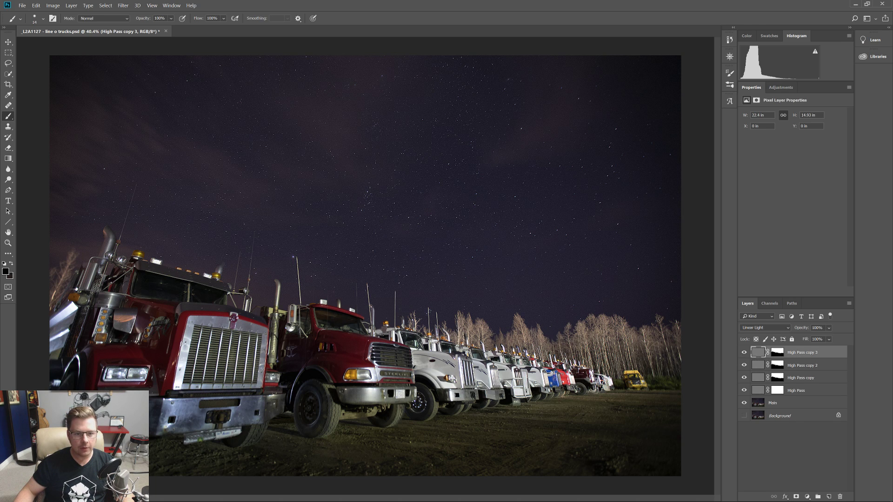
- Duplicate the top High Pass layer twice and undo the second duplication
key(ctrl+j)
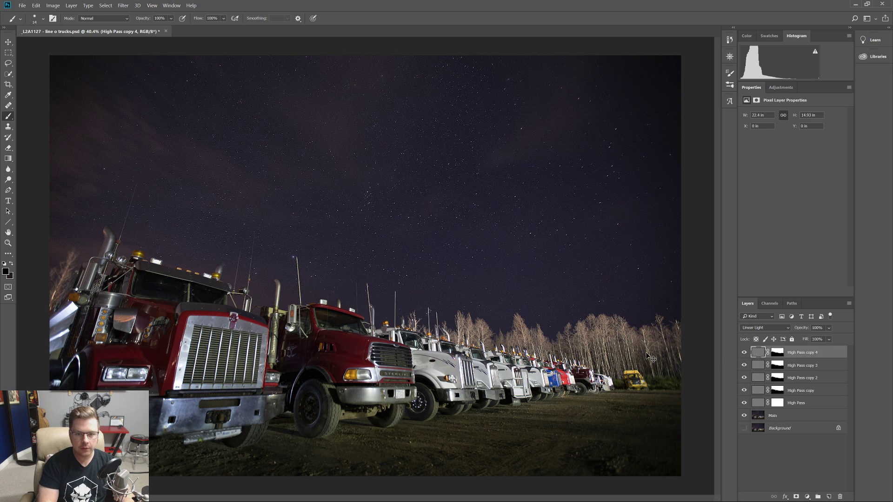
key(ctrl+j)
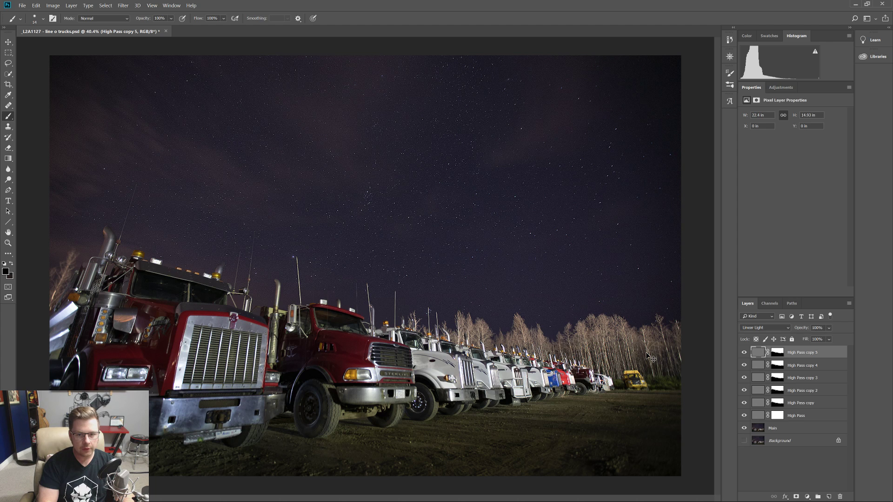
key(ctrl+z)
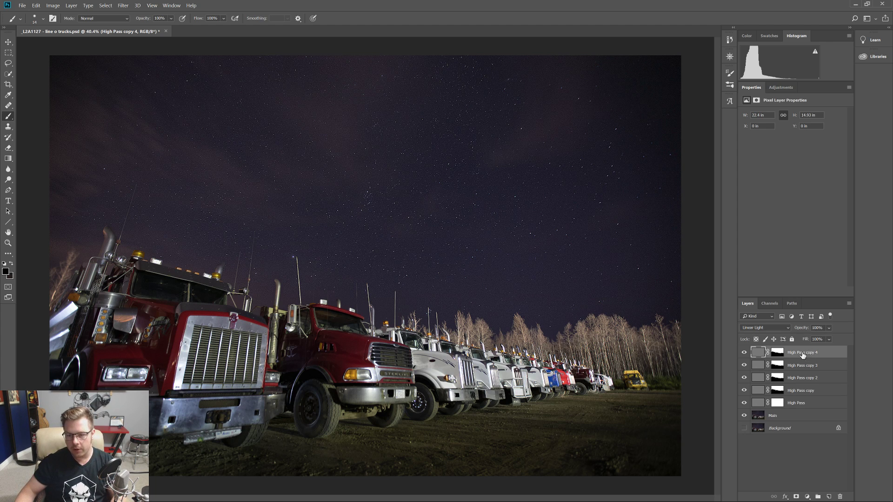
- Lower the top High Pass duplicate's opacity to 60% and save the document
click(829, 327)
drag(819, 328, 800, 329)
text(6)
key(ctrl+s)
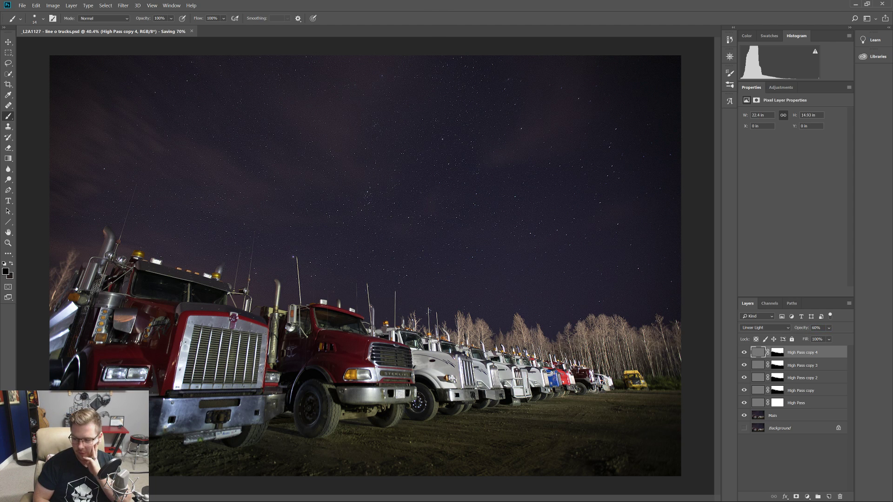
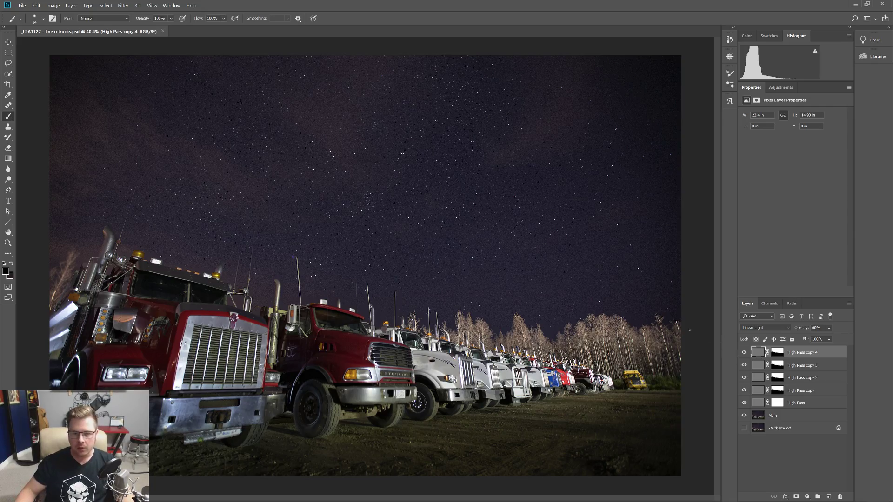
- Examine the sharpened stars in the night sky close up and at full-image view
scroll(380, 198, up, 10)
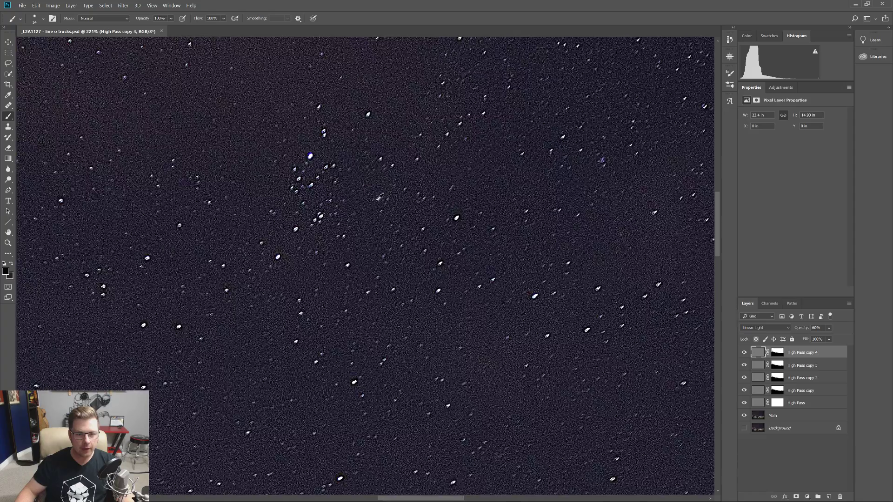
scroll(384, 216, down, 6)
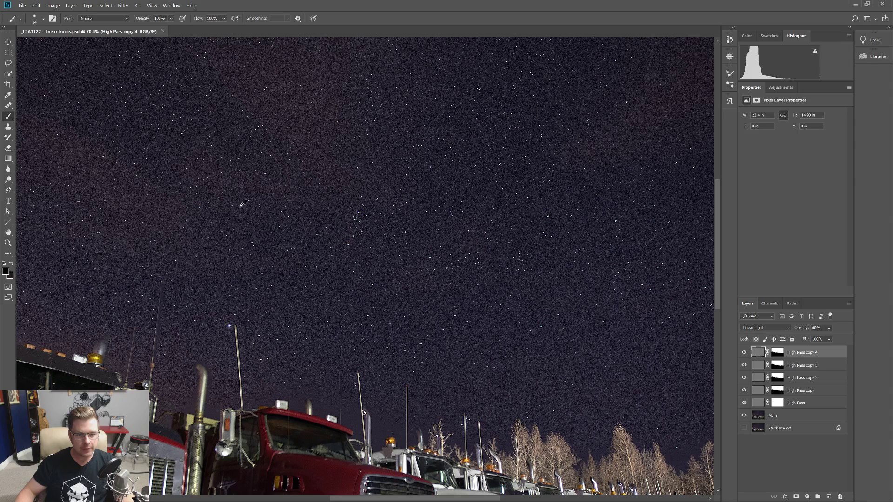
scroll(343, 266, down, 3)
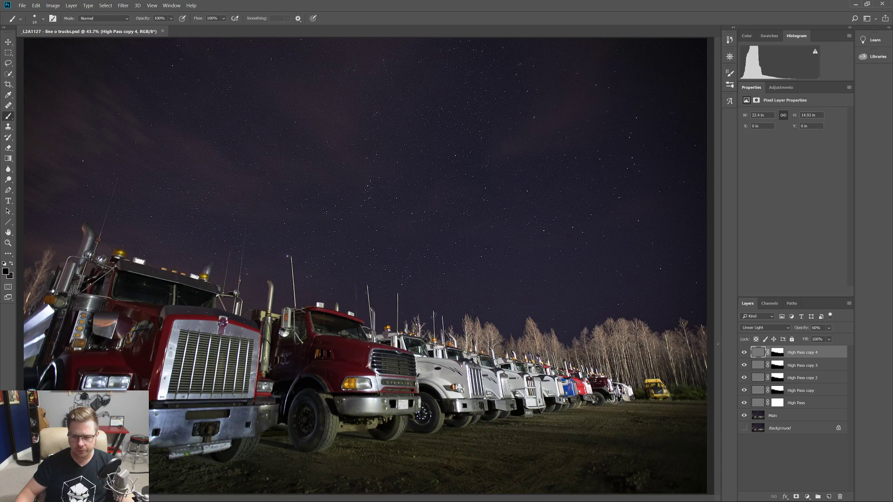
scroll(358, 233, down, 1)
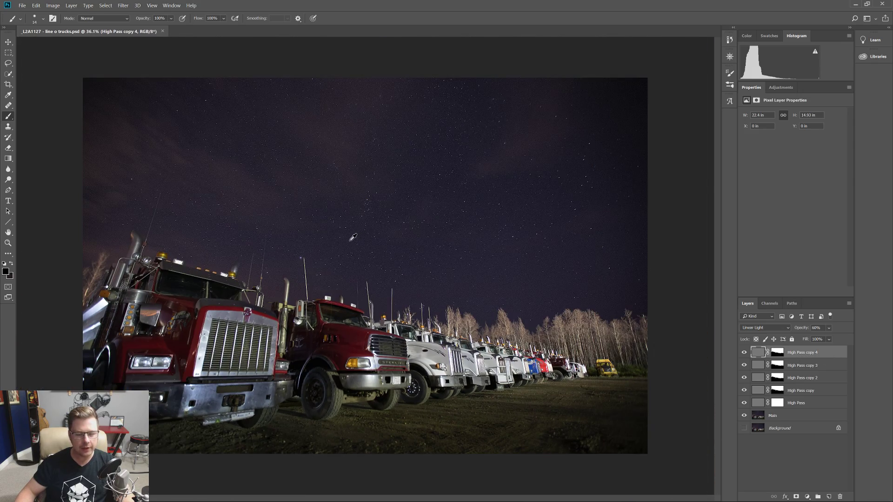
scroll(353, 238, up, 2)
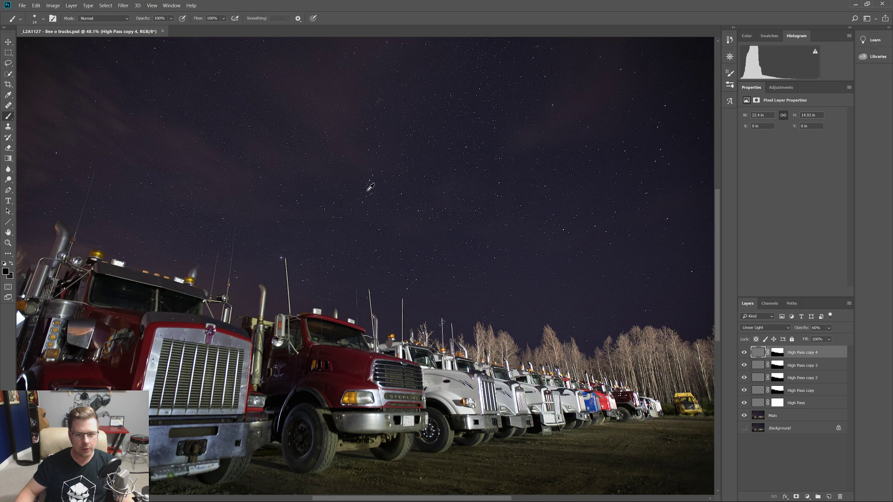
scroll(375, 198, down, 1)
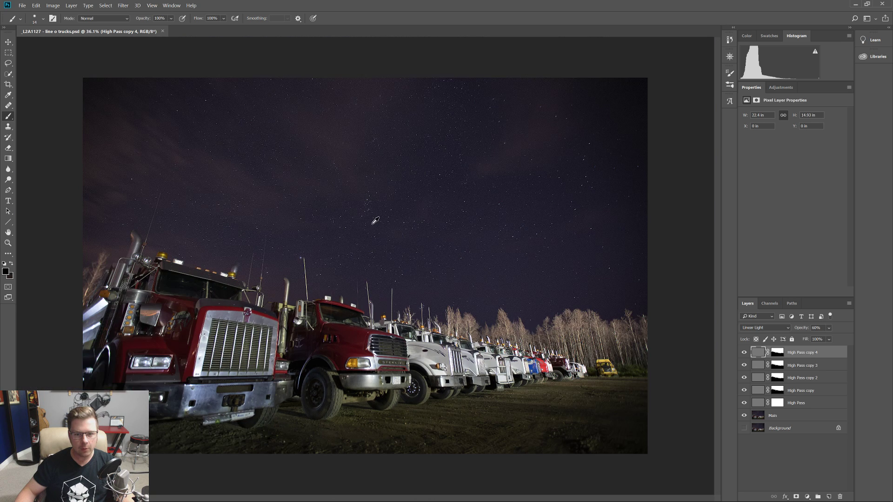
scroll(377, 223, up, 1)
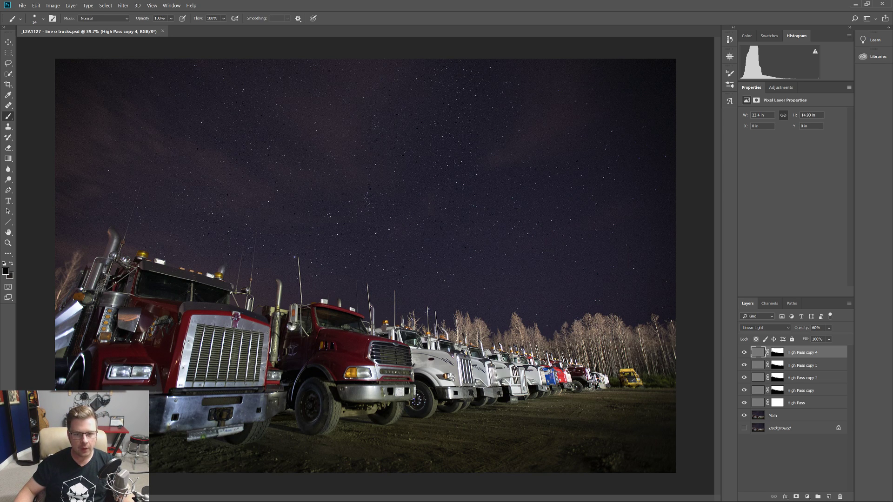
- Delete the topmost sharpening layer, High Pass copy 4
click(780, 353)
click(791, 403)
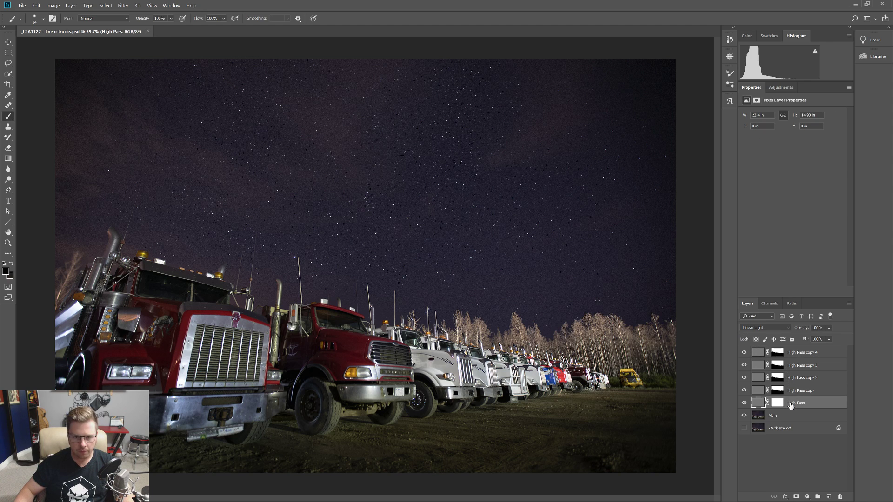
click(798, 355)
key(Delete)
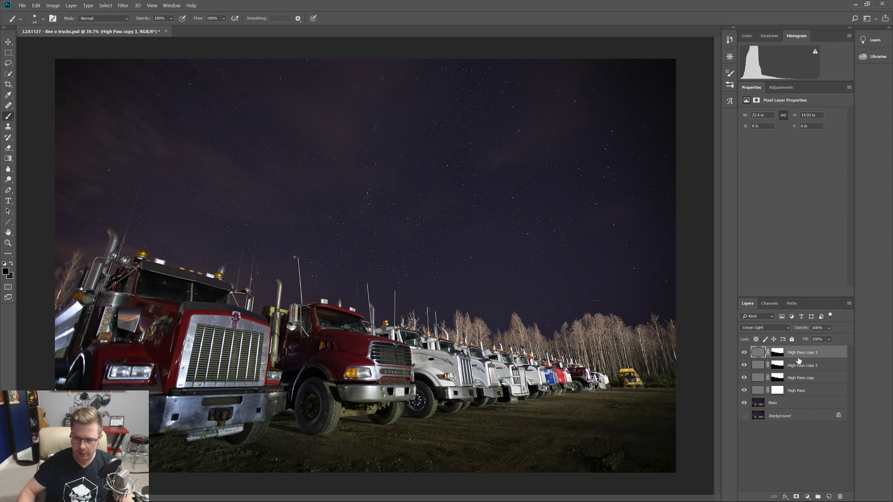
- Duplicate the base High Pass layer with its white mask once and save the document
click(801, 393)
key(ctrl+j)
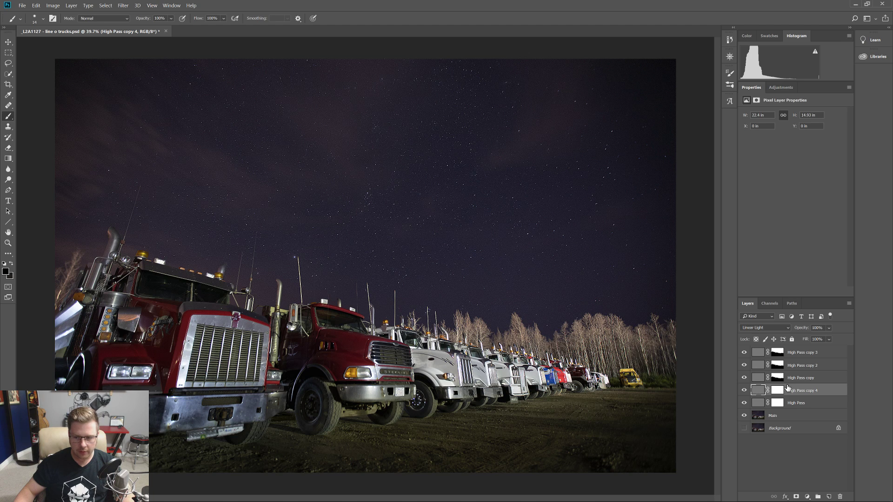
click(798, 403)
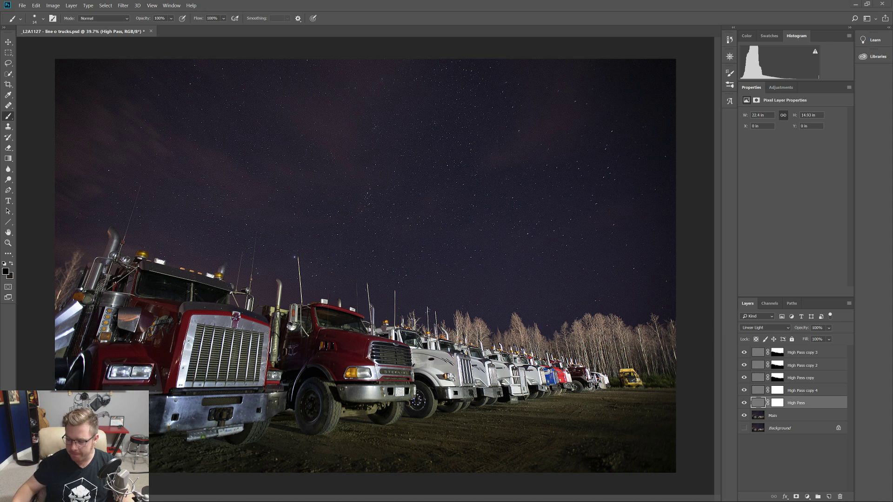
key(ctrl+s)
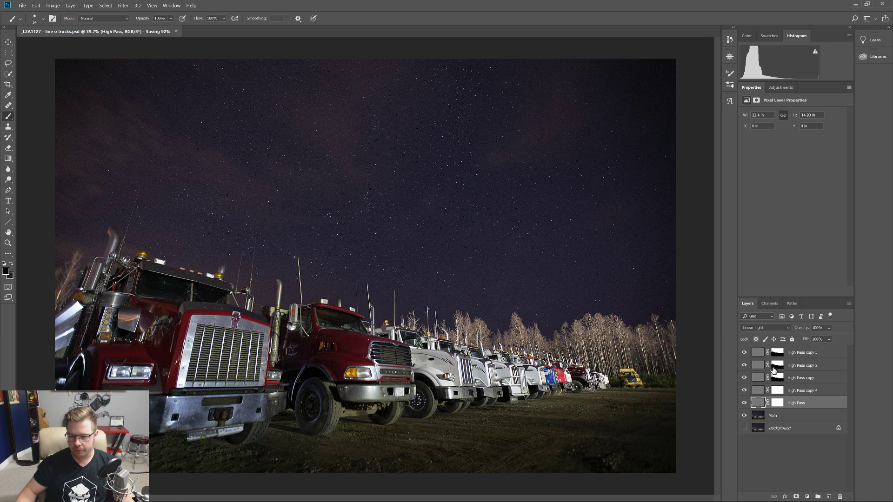
shift+click(802, 354)
right_click(804, 356)
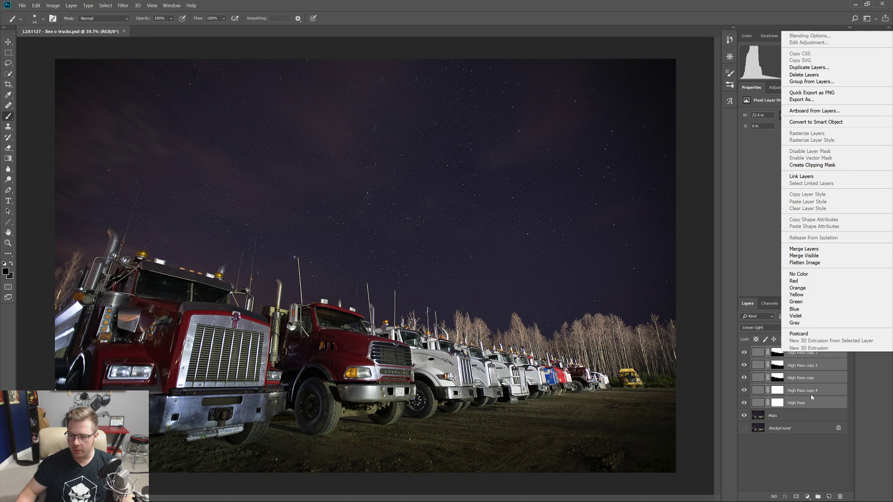
key(Escape)
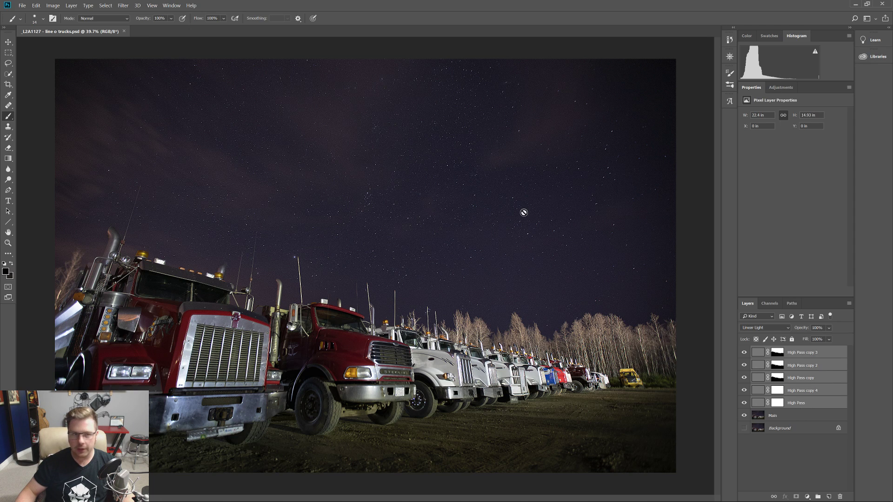
click(123, 5)
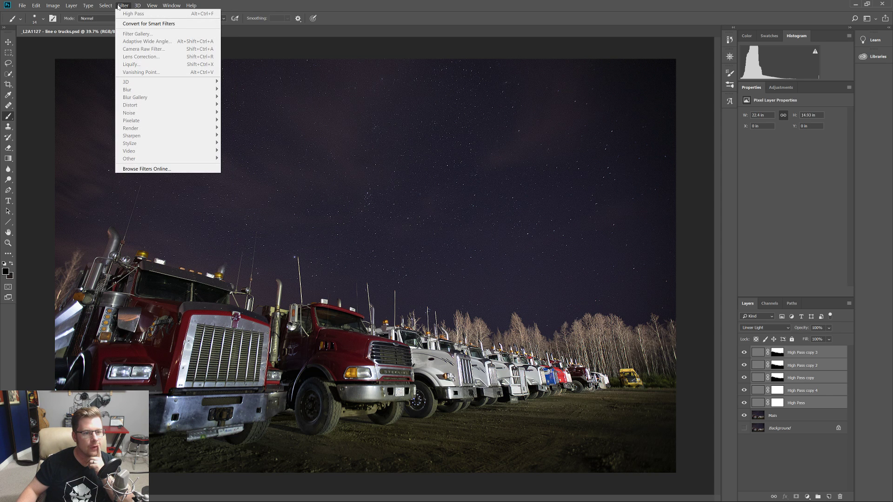
click(802, 352)
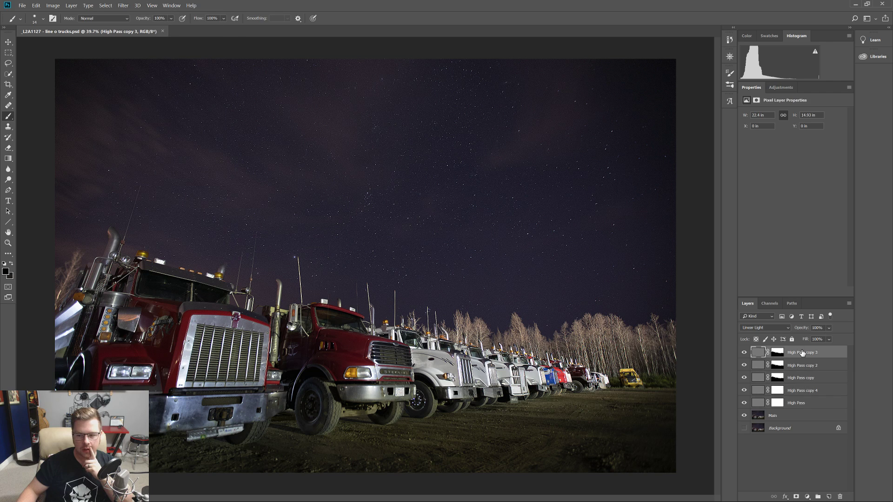
click(123, 5)
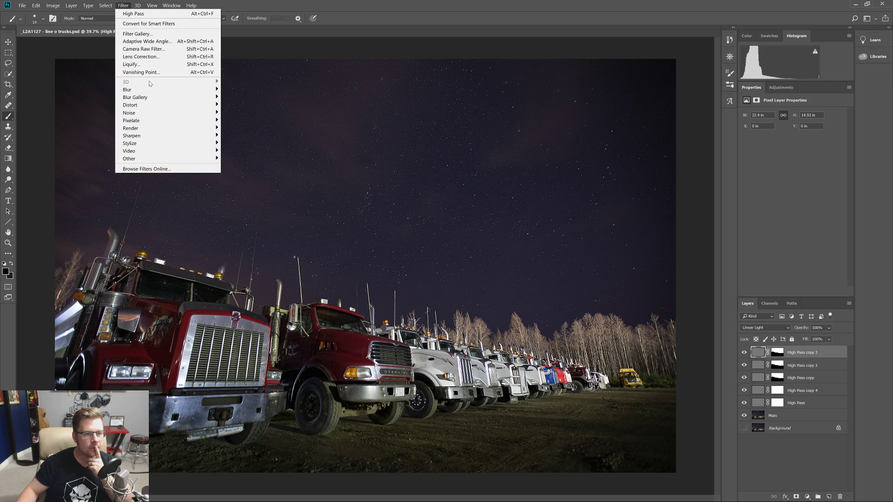
mouse_move(158, 112)
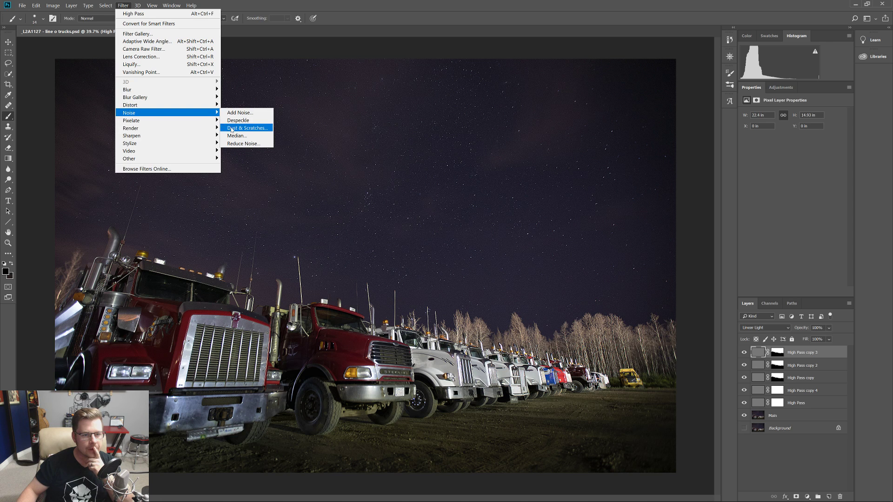
click(242, 143)
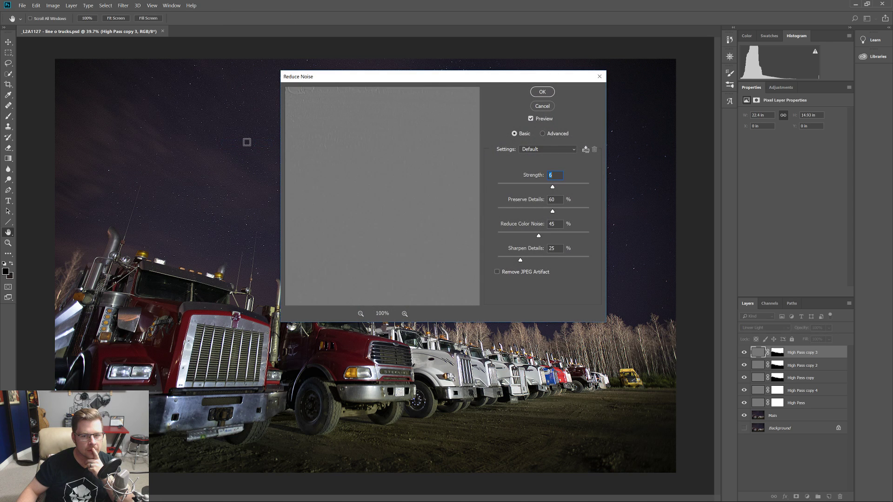
click(541, 106)
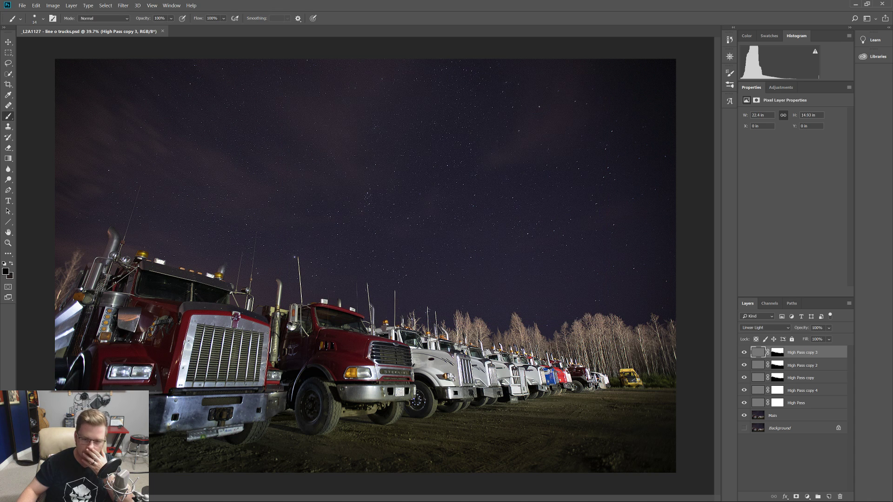
- Merge the visible Main layer and all the High Pass layers into a single layer above the Background
click(795, 414)
shift+click(793, 353)
right_click(796, 353)
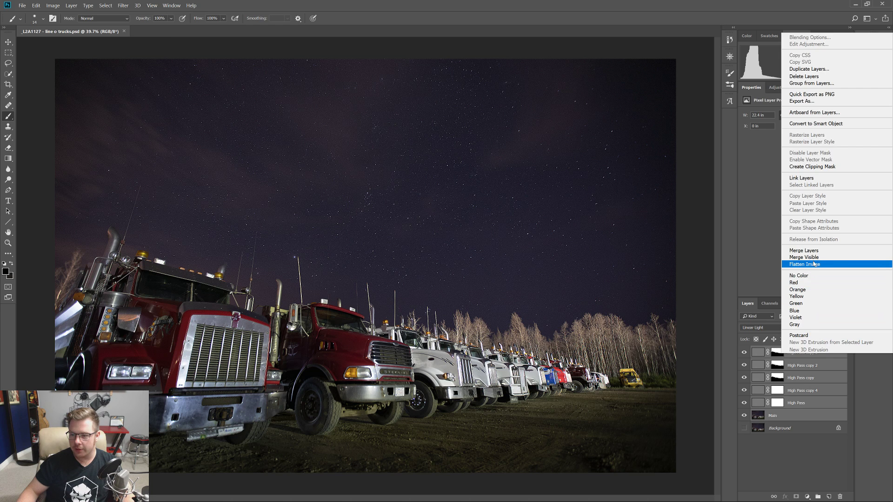
click(815, 258)
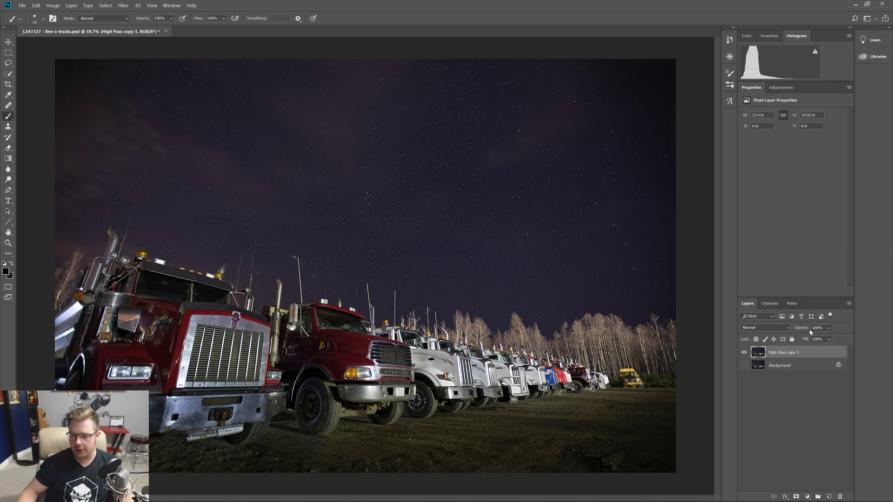
- Try Luminance noise reduction in the Camera Raw filter on the merged layer, checking it close up on the stars
click(123, 5)
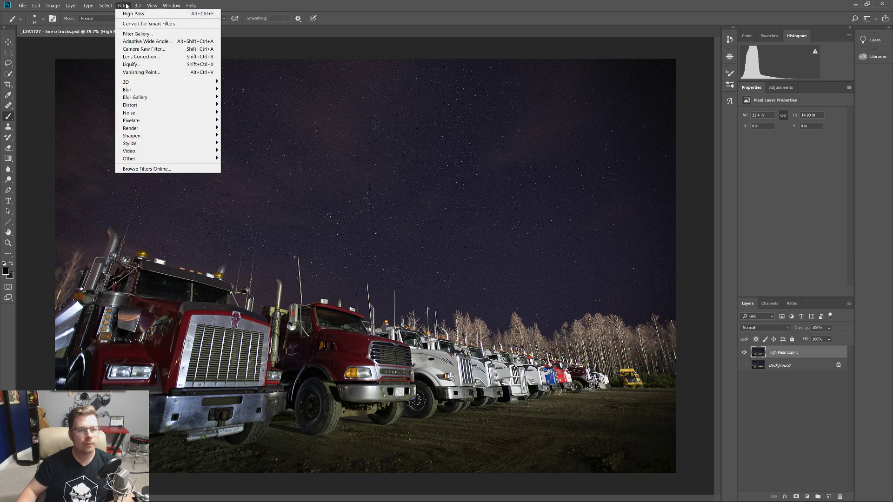
click(143, 49)
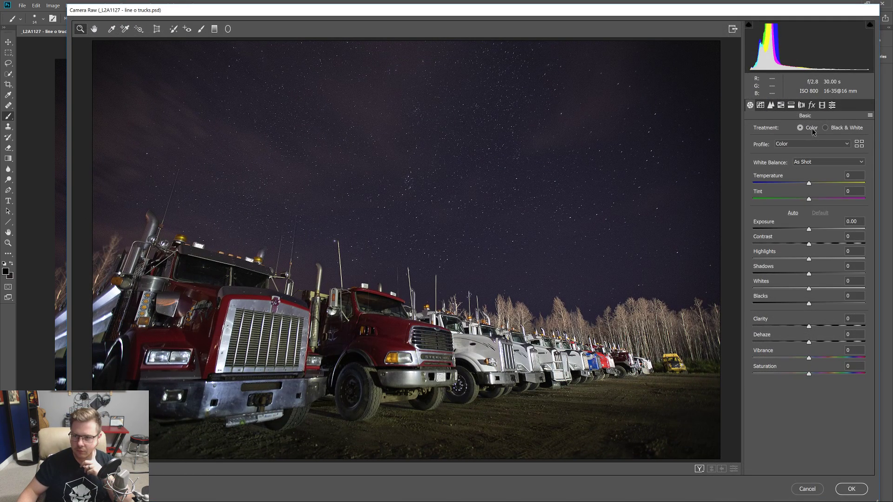
click(781, 105)
click(791, 105)
click(802, 106)
click(773, 105)
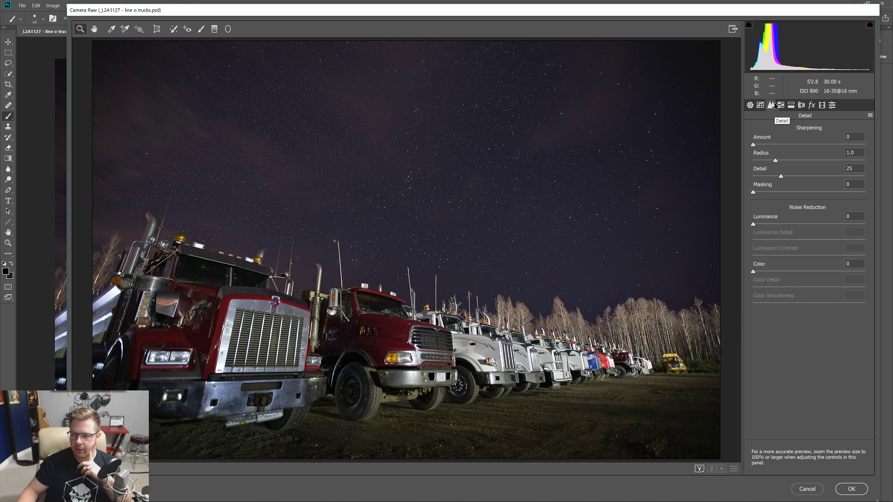
click(422, 207)
key(alt)
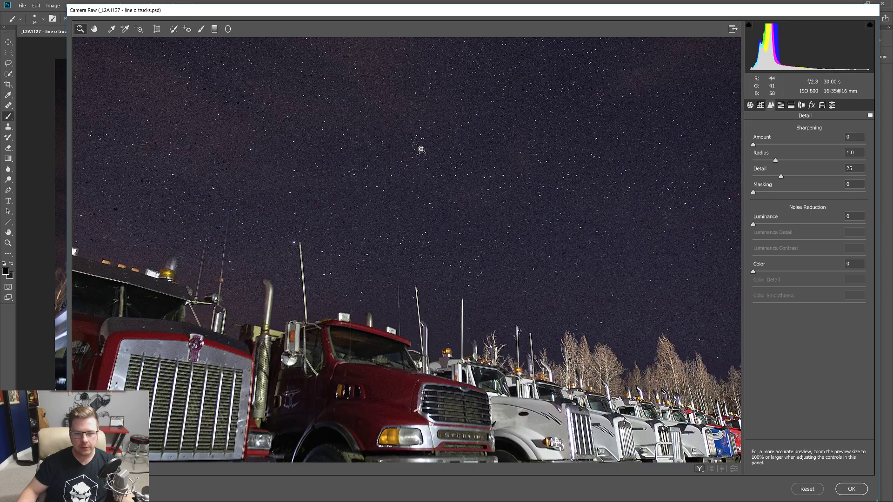
click(418, 150)
drag(397, 411, 401, 416)
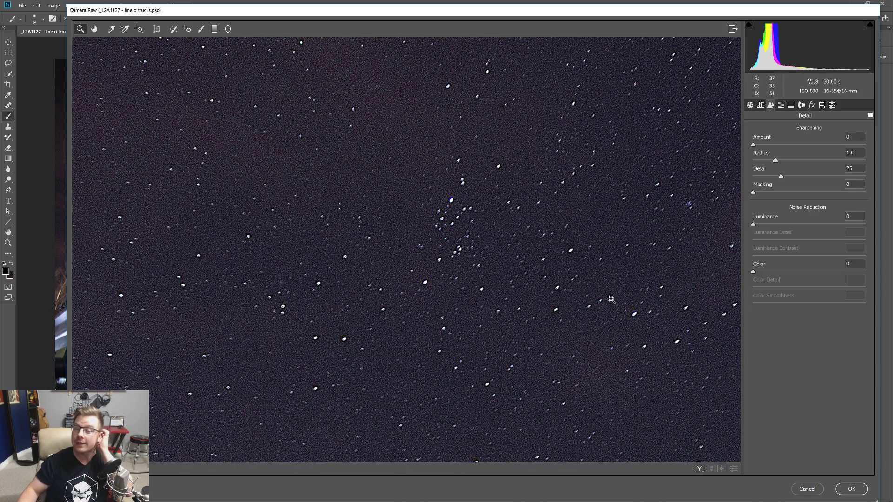
drag(754, 224, 639, 234)
click(808, 489)
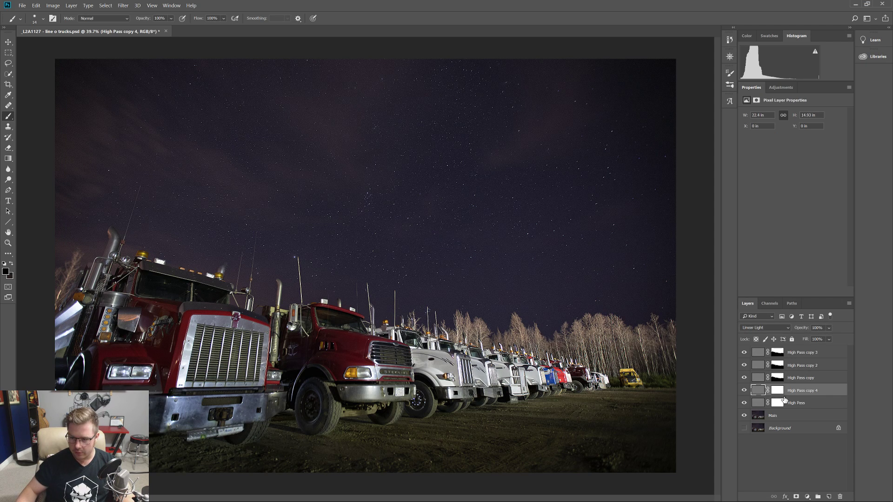
- Delete the extra sharpening duplicates, leaving only High Pass copy and the base High Pass layer above Main
click(801, 353)
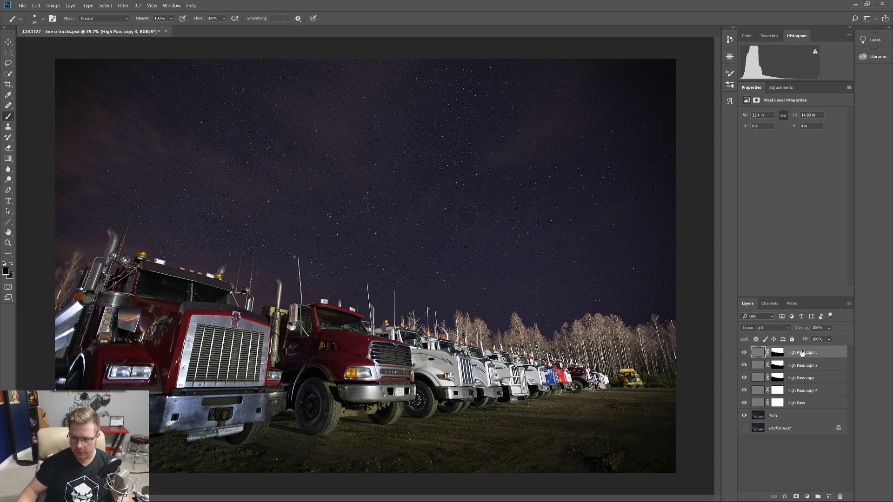
key(Delete)
key(Delete)
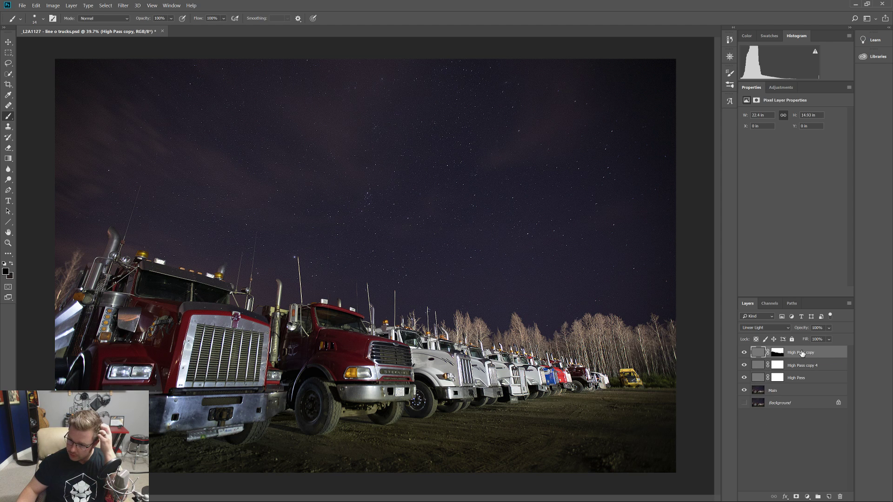
click(796, 376)
click(797, 368)
key(Delete)
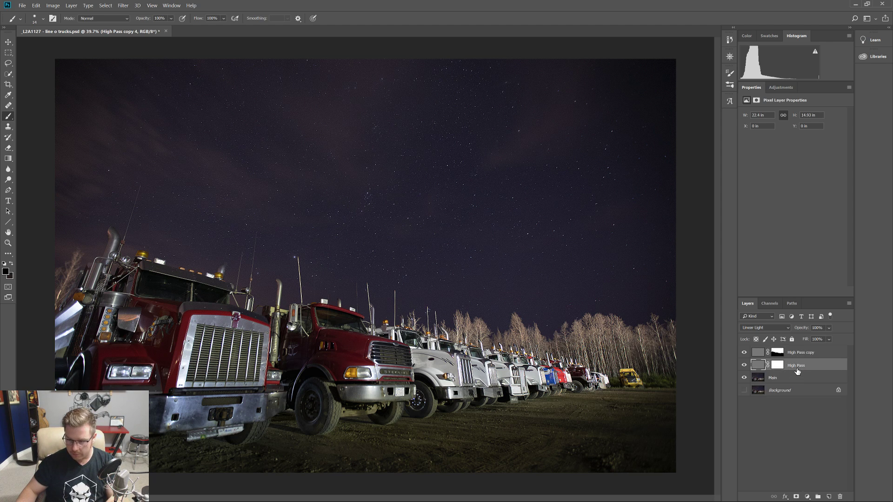
- Hide both High Pass layers and open the Main layer in the Camera Raw filter
click(744, 353)
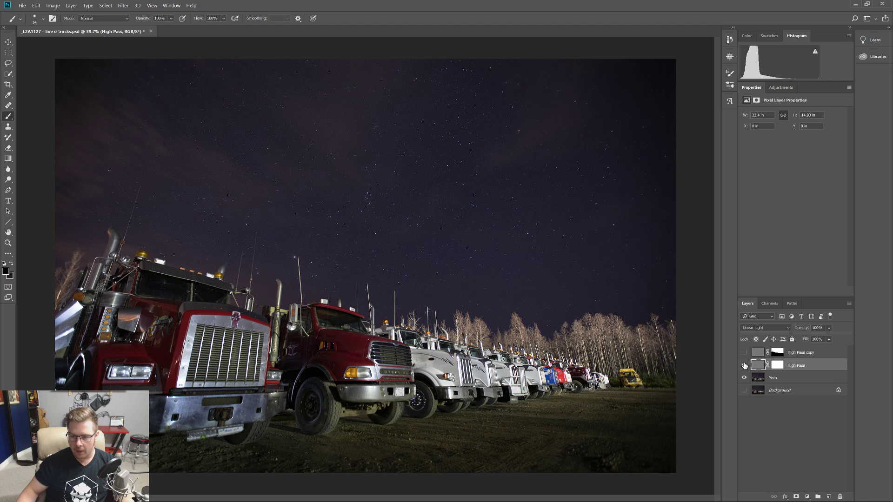
click(744, 365)
click(776, 378)
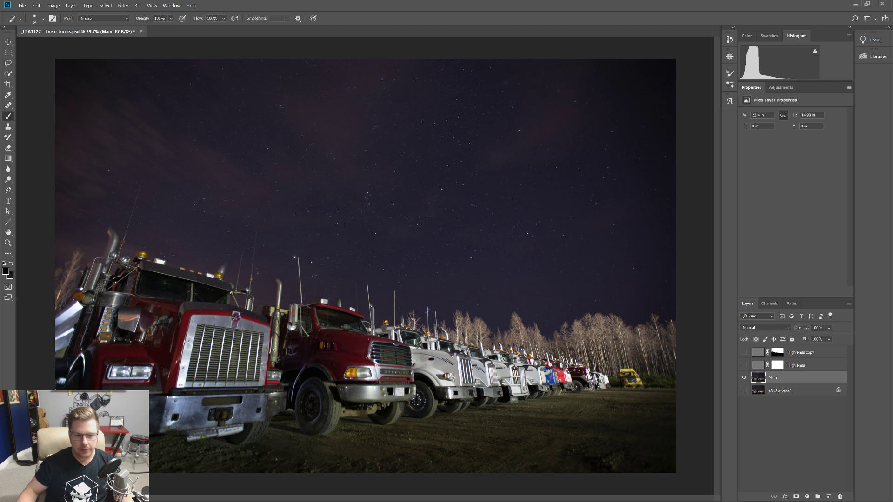
click(124, 6)
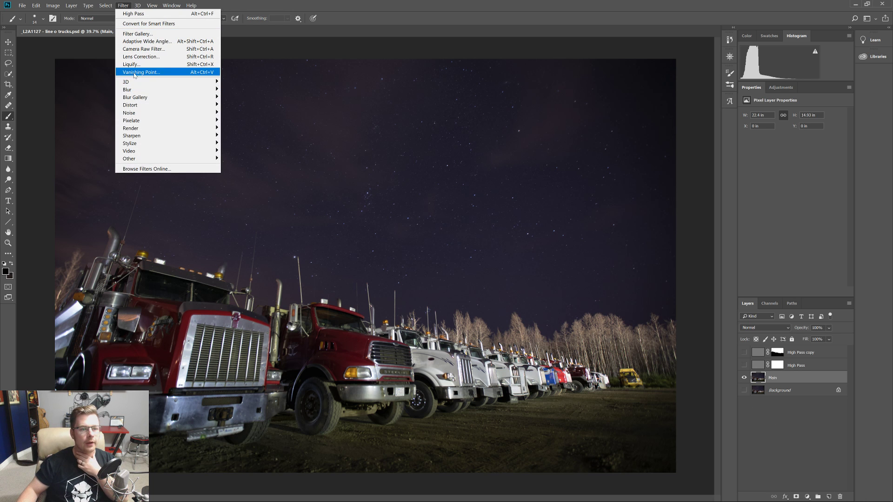
click(140, 50)
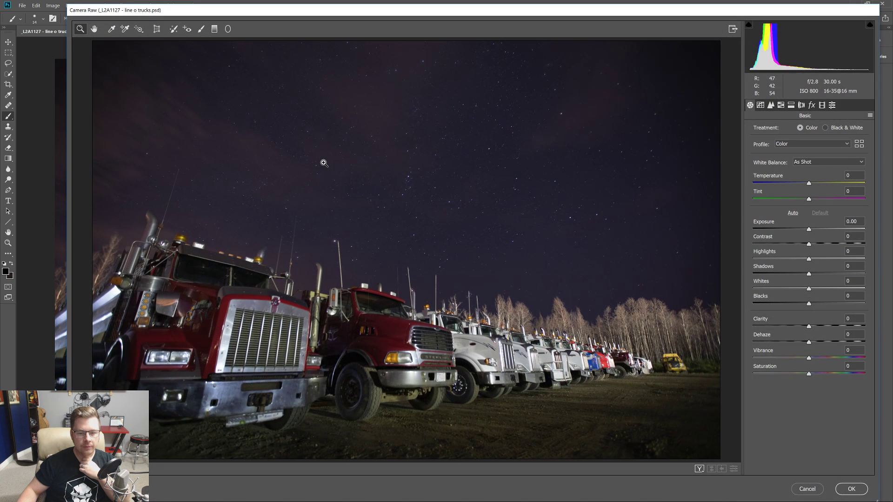
- Set the Camera Raw Luminance noise reduction to 40, judging it close up on the starry sky
scroll(447, 198, up, 7)
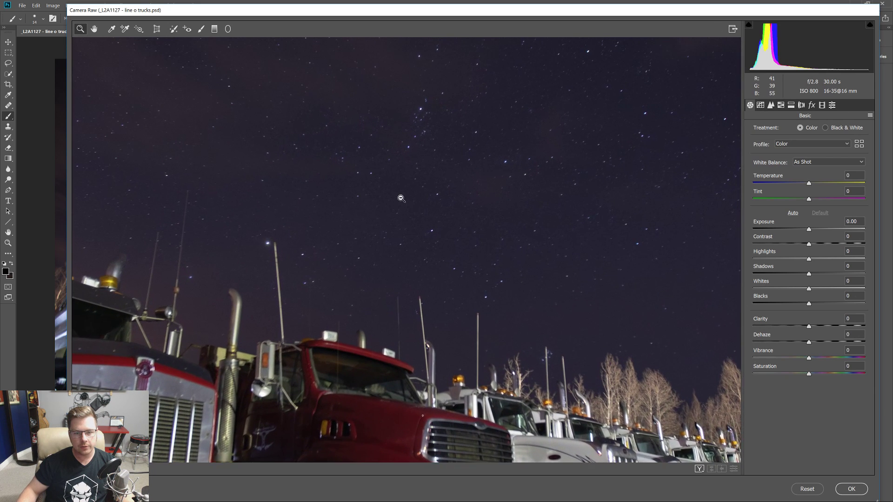
scroll(494, 209, down, 5)
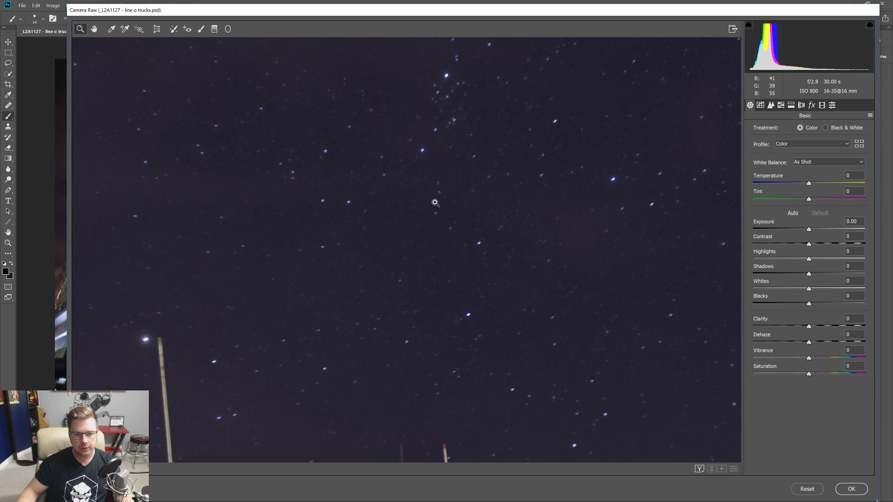
click(791, 106)
click(781, 106)
click(790, 106)
click(801, 106)
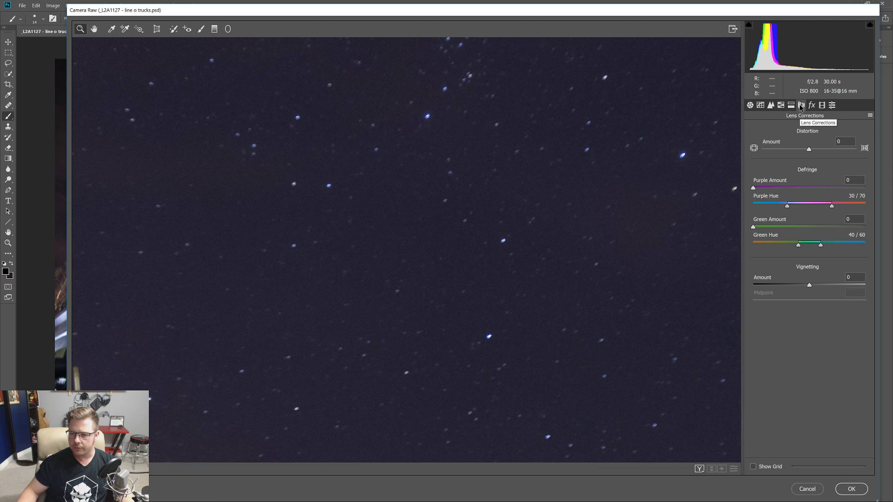
click(812, 106)
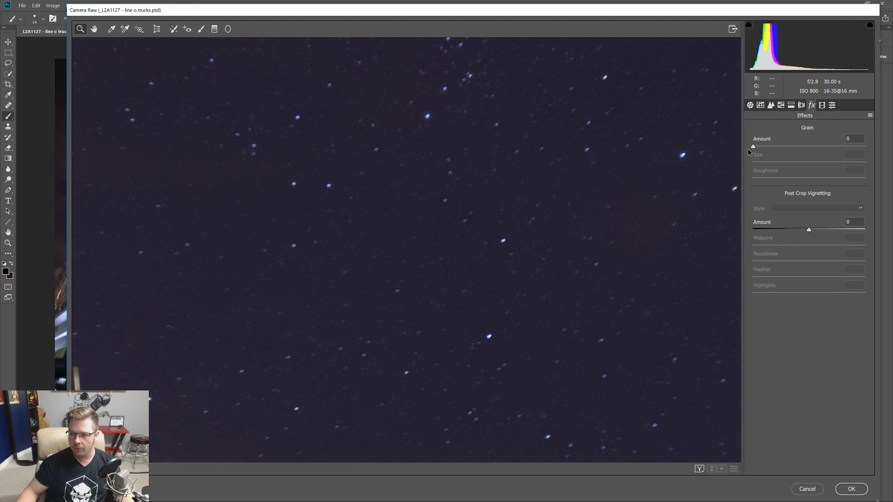
click(770, 106)
mouse_move(756, 225)
mouse_down()
mouse_move(799, 225)
mouse_move(760, 227)
mouse_up()
text(30)
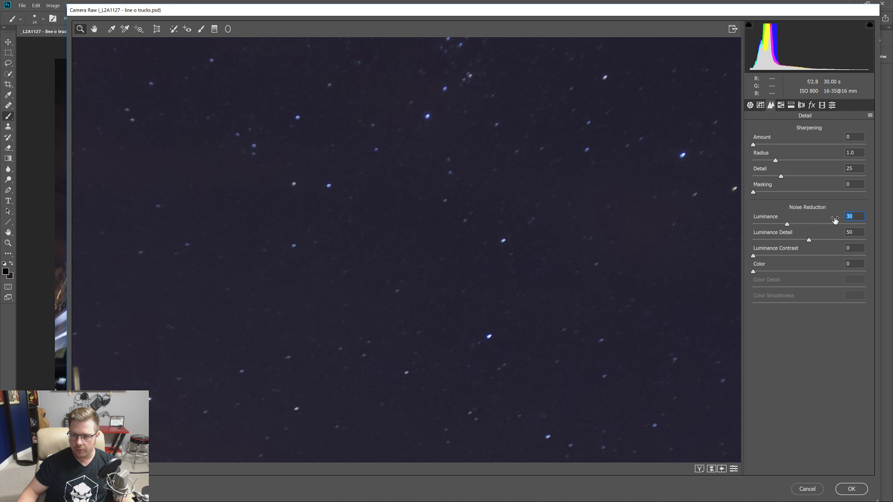
text(40)
- Inspect the noise reduction across the trucks and sky, and apply the Camera Raw filter to the Main layer
alt+click(372, 445)
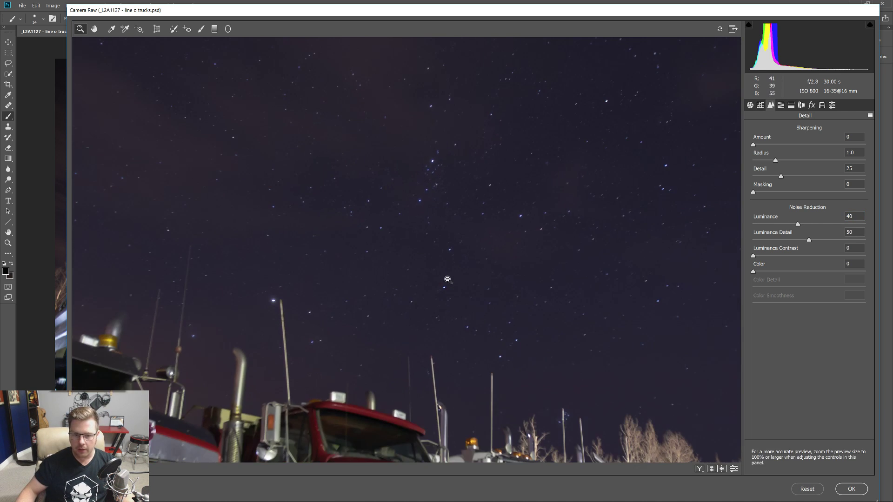
scroll(371, 445, up, 1)
drag(371, 445, 417, 285)
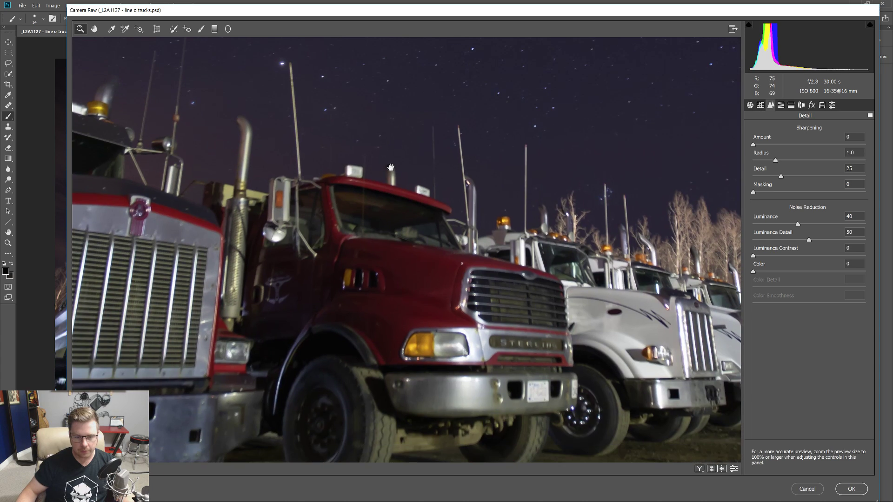
scroll(417, 286, up, 4)
scroll(421, 286, down, 5)
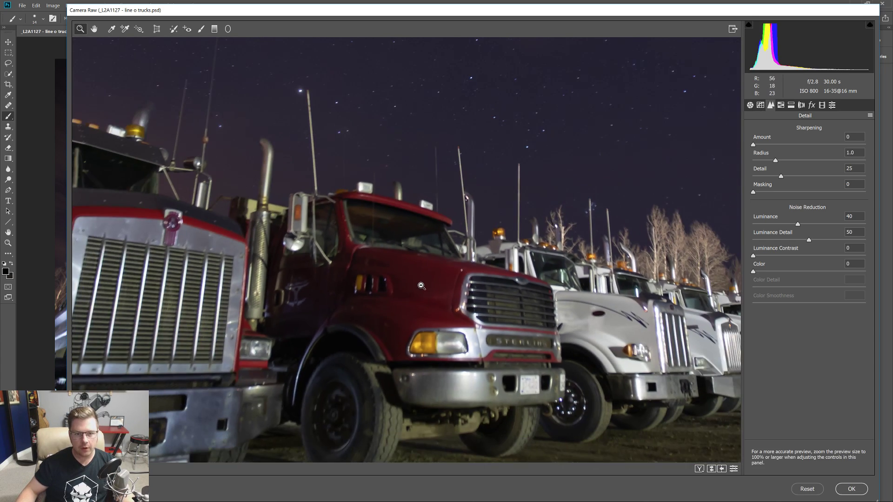
scroll(422, 278, down, 1)
scroll(423, 278, up, 1)
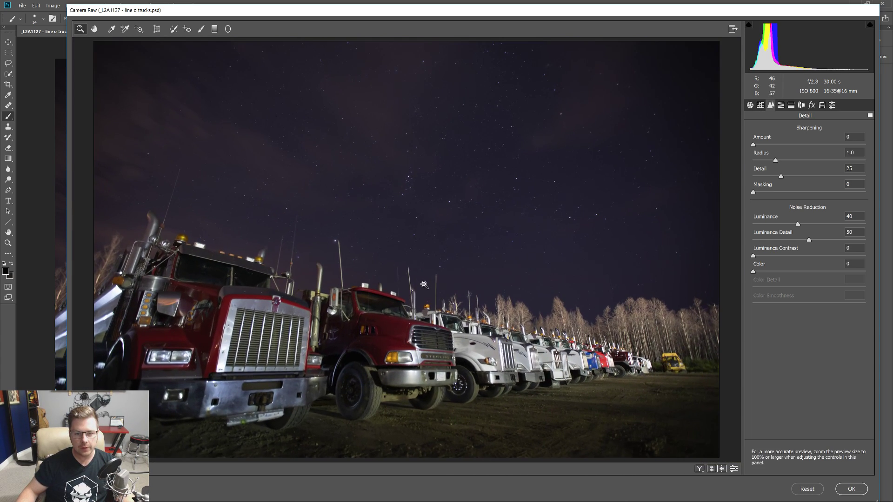
scroll(428, 123, up, 2)
scroll(428, 124, up, 4)
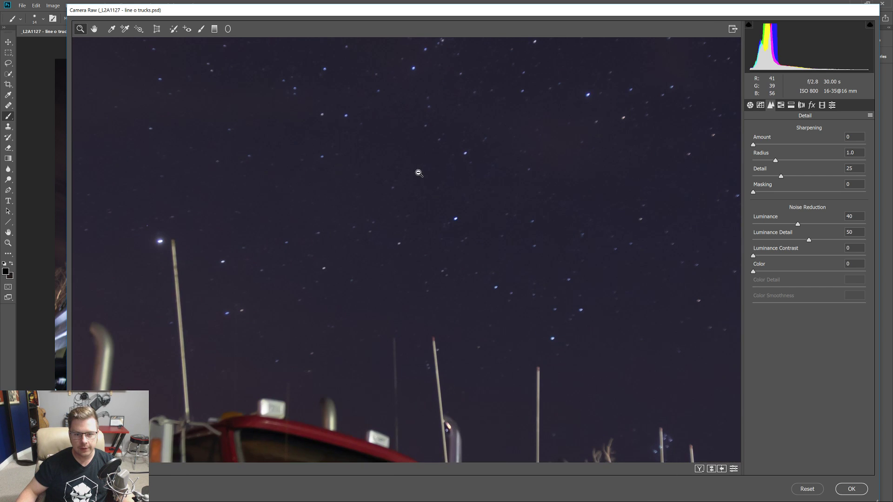
drag(252, 485, 254, 488)
drag(436, 207, 256, 471)
drag(368, 220, 192, 407)
drag(503, 360, 159, 192)
scroll(558, 301, down, 4)
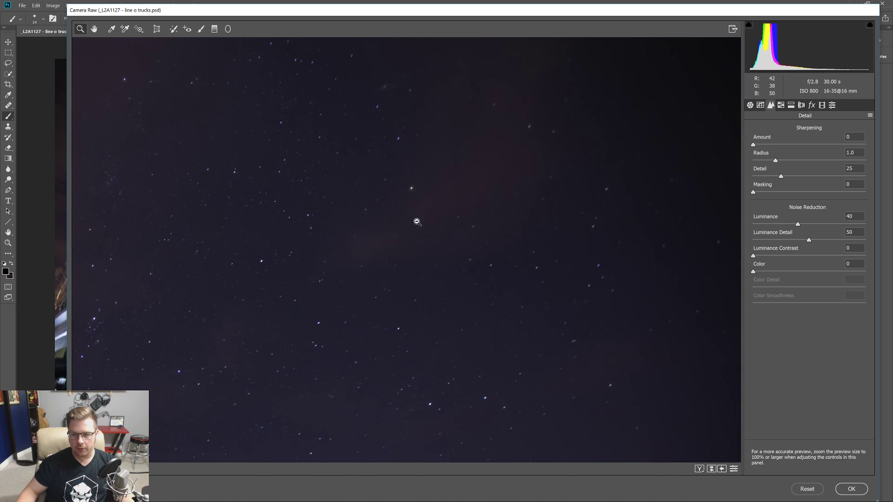
click(851, 489)
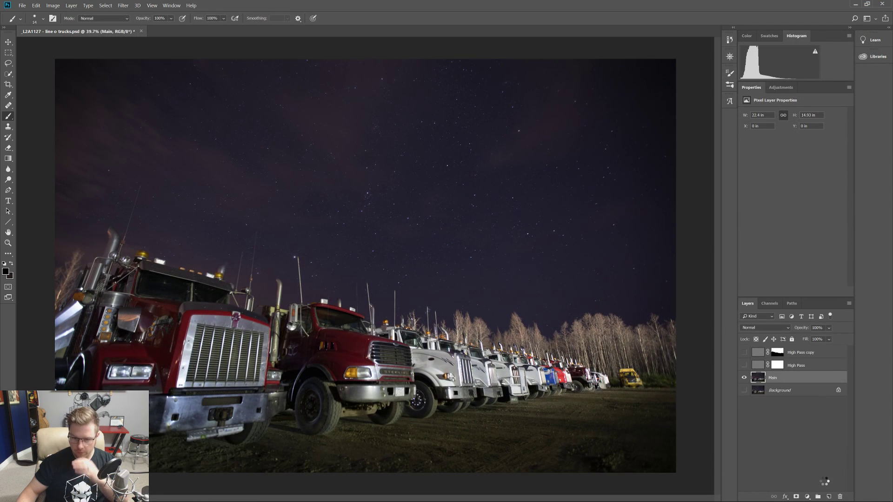
- Delete the base High Pass layer directly above Main
click(793, 367)
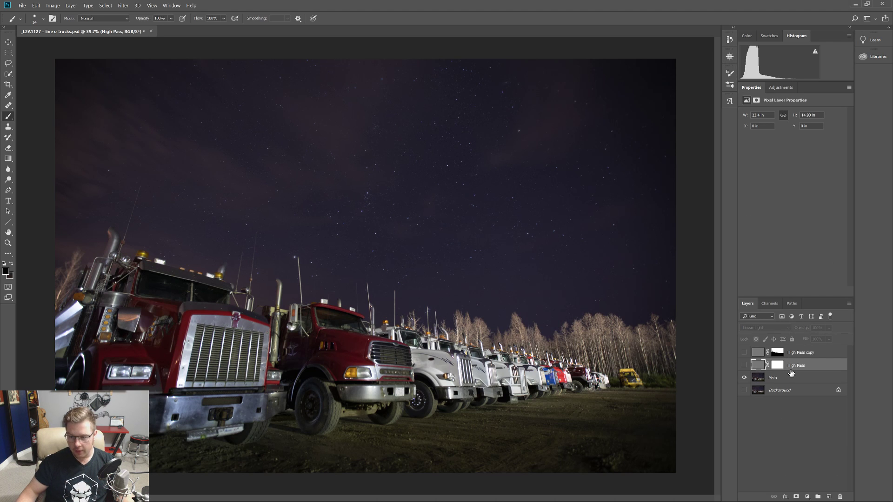
click(744, 367)
click(744, 366)
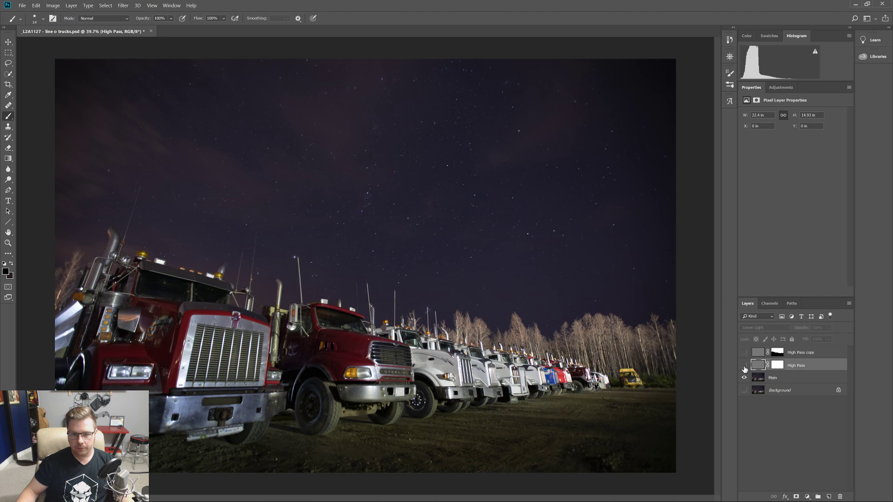
key(Delete)
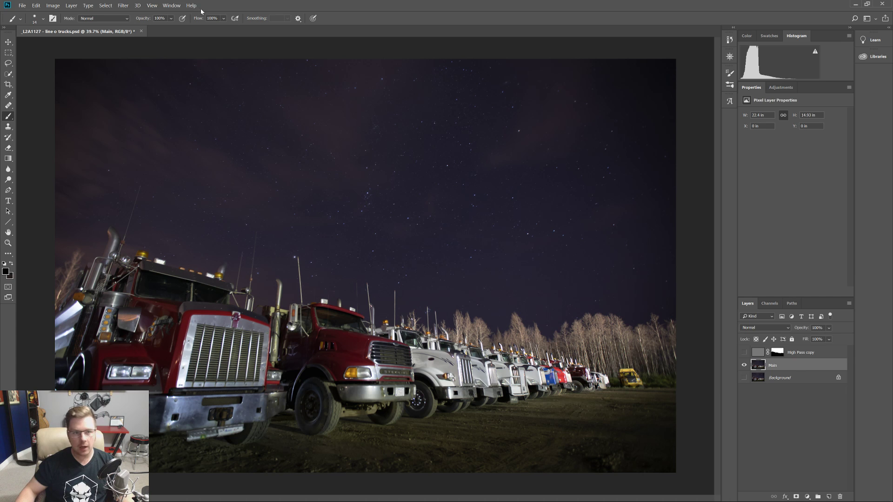
- Duplicate the Main layer and rename the duplicate Hi Pass 2
key(ctrl+j)
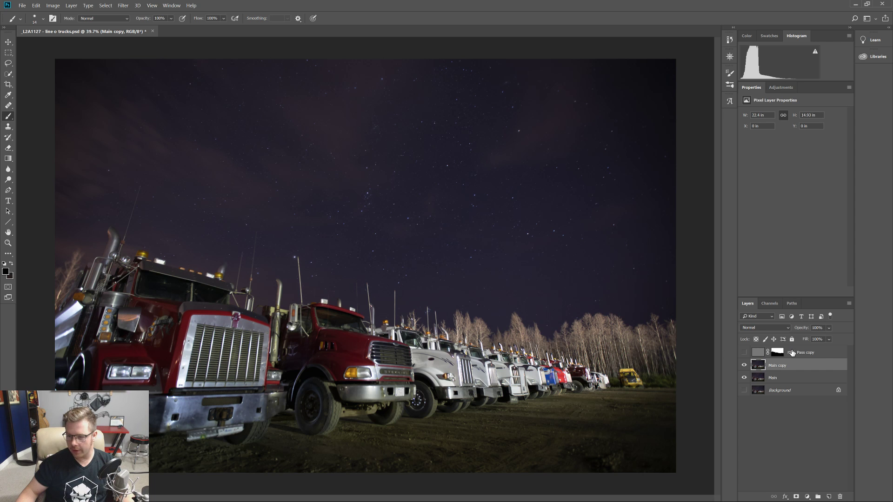
double_click(779, 365)
text(Hi Pass)
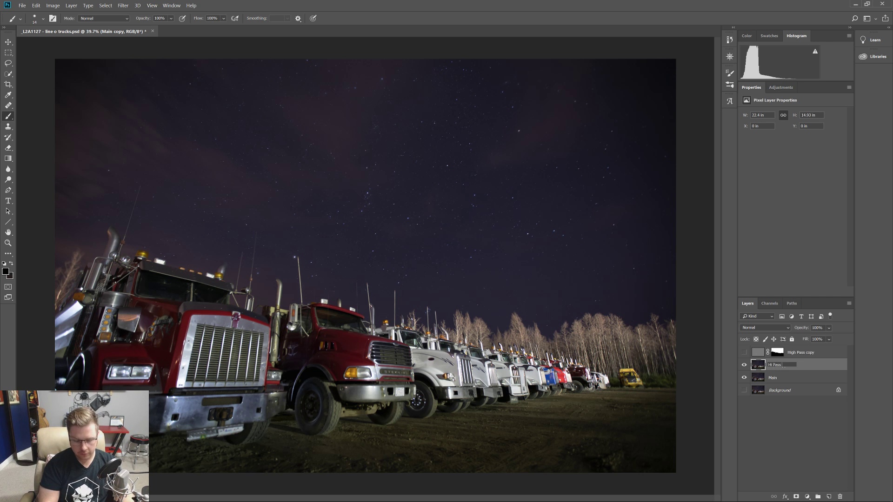
text( 2)
key(Return)
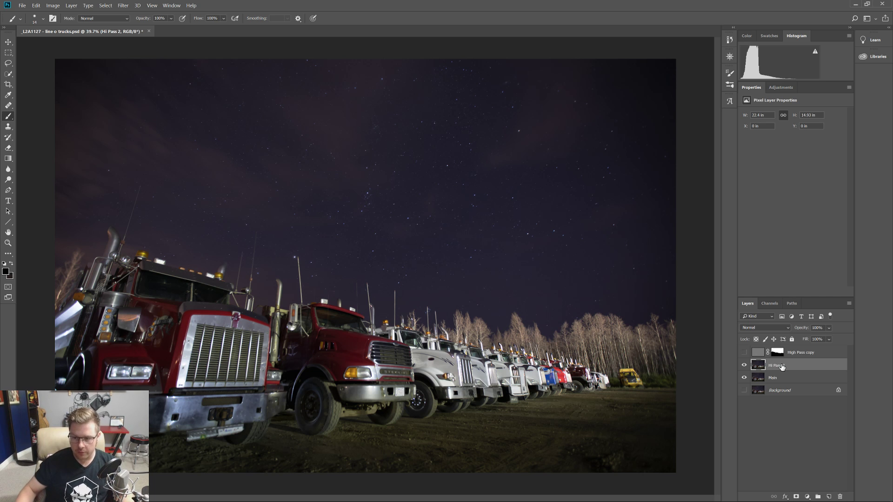
- Apply a High Pass filter with a 2.0 pixel radius to Hi Pass 2 and set its blend mode to Linear Light
click(123, 6)
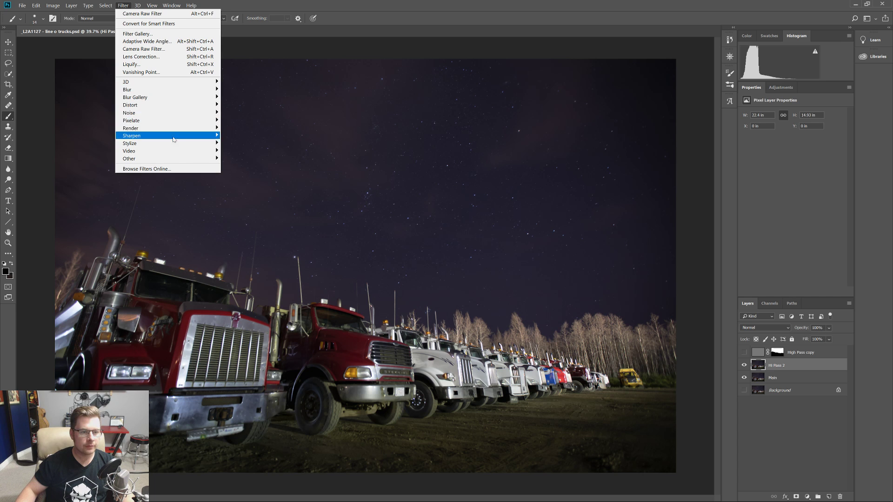
mouse_move(196, 159)
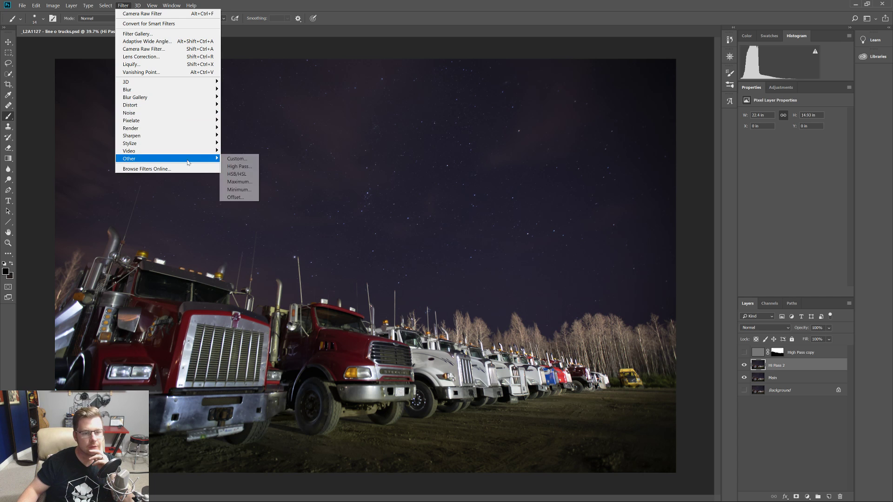
click(239, 166)
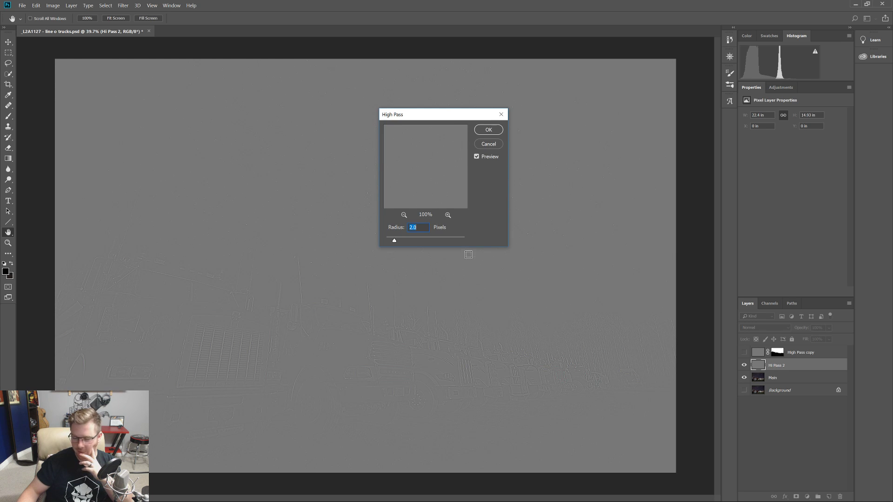
click(483, 133)
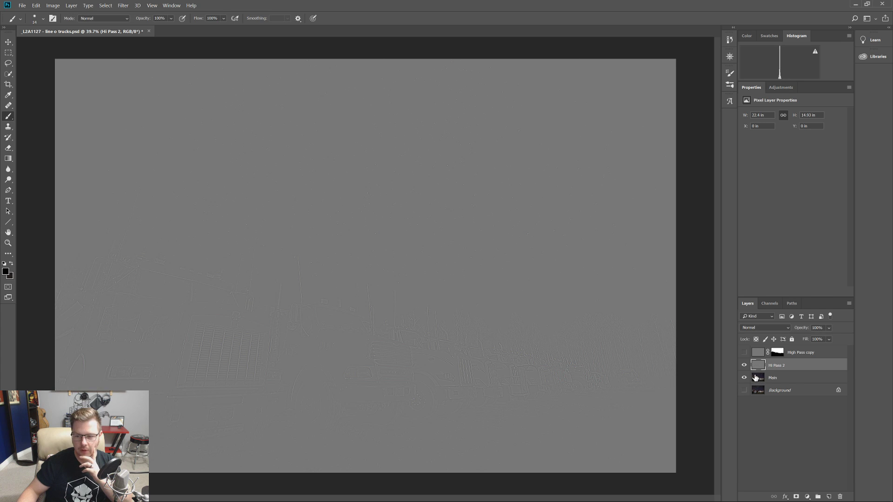
click(752, 328)
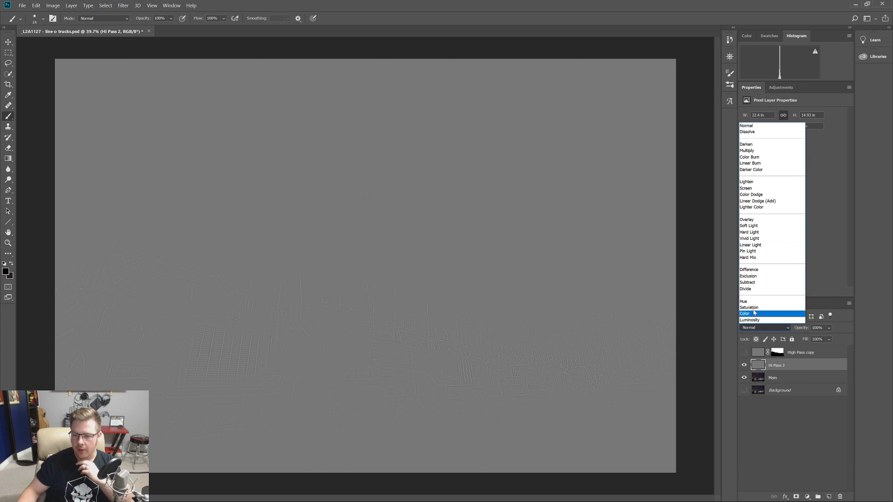
click(765, 246)
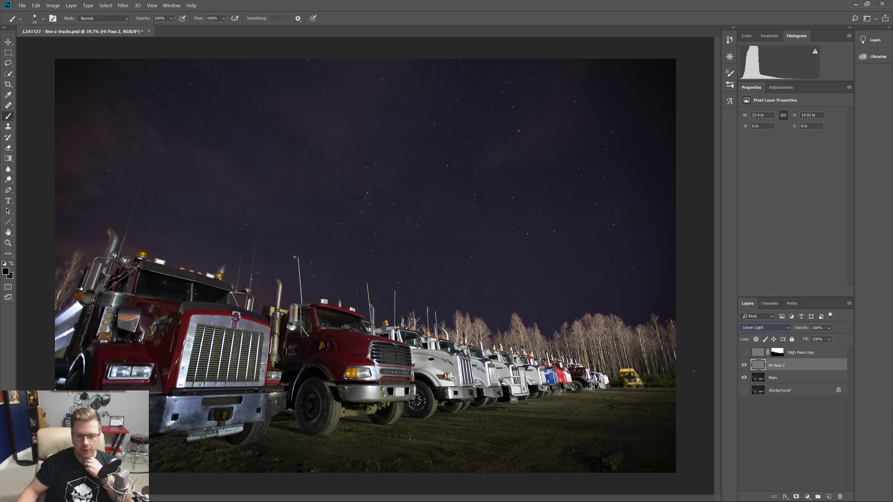
- Compare the photo with and without the Hi Pass 2 layer, and examine the stars close up
click(745, 366)
click(745, 366)
click(745, 366)
click(744, 365)
click(744, 366)
click(744, 366)
click(744, 366)
click(745, 366)
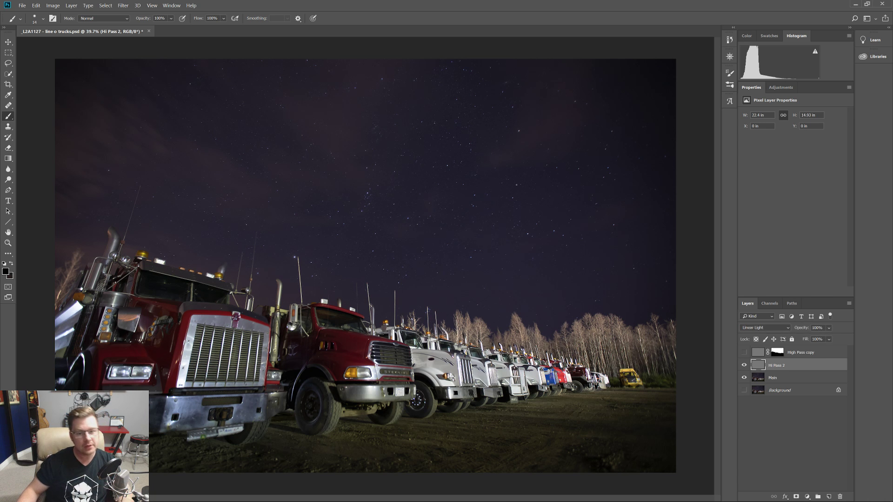
scroll(409, 158, up, 5)
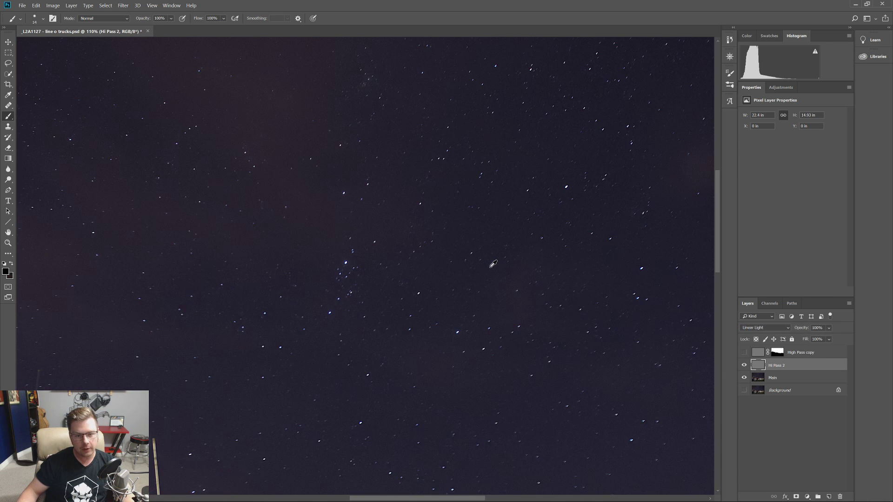
scroll(493, 264, down, 6)
scroll(428, 283, up, 2)
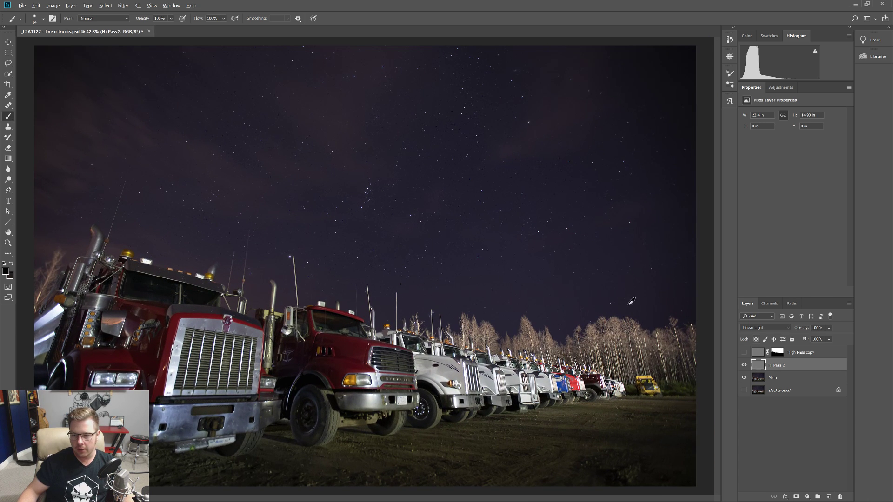
scroll(362, 268, down, 2)
scroll(363, 268, up, 1)
click(744, 365)
click(744, 365)
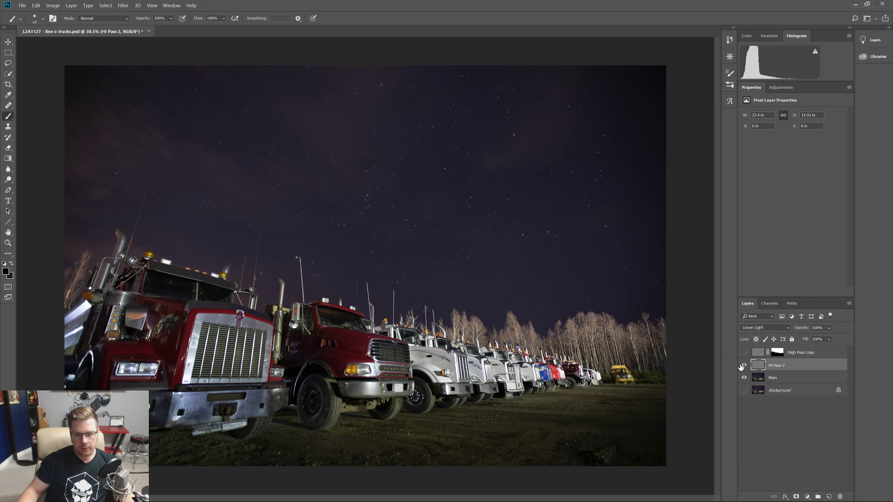
- Duplicate the Hi Pass 2 layer and try to copy the mask of High Pass copy onto the duplicate
key(ctrl+j)
click(782, 354)
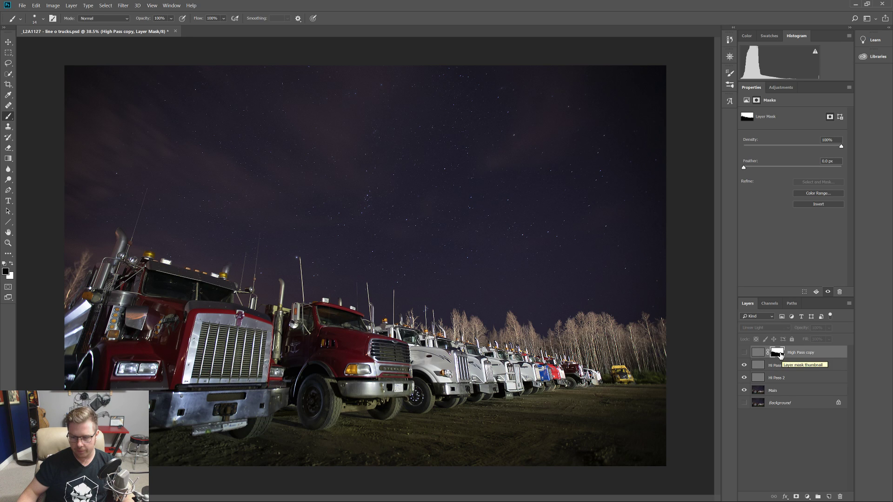
drag(780, 355, 782, 369)
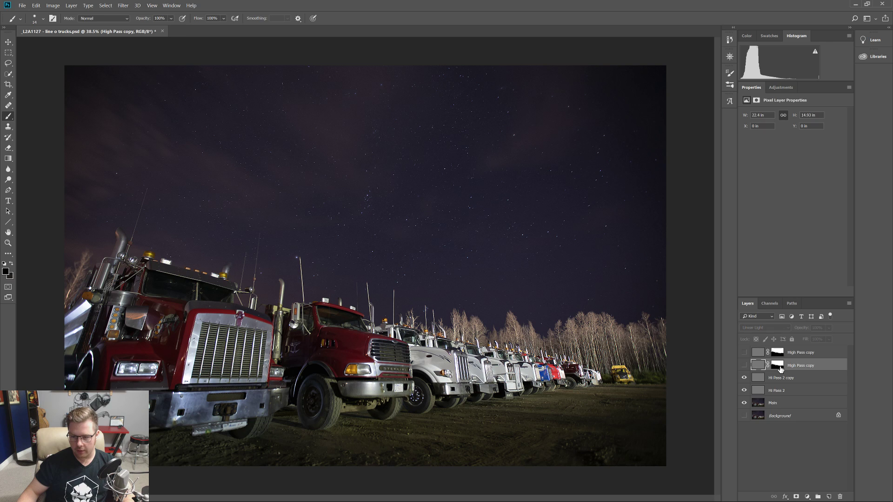
key(Delete)
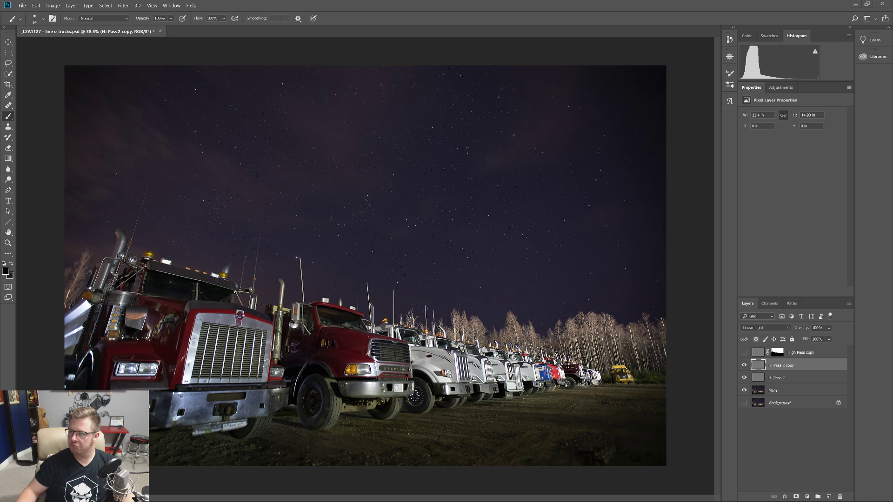
- Copy the mask of High Pass copy onto Hi Pass 2 copy, and delete the High Pass copy layer
click(777, 352)
drag(777, 352, 777, 366)
click(799, 352)
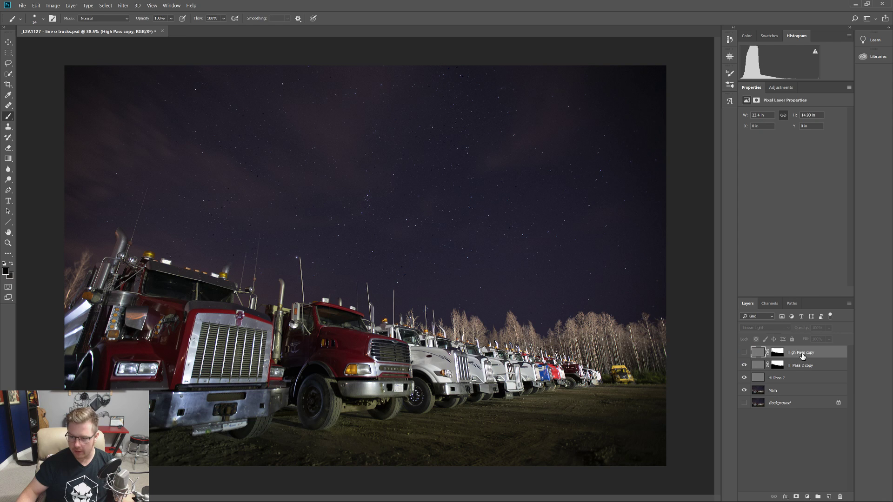
key(Delete)
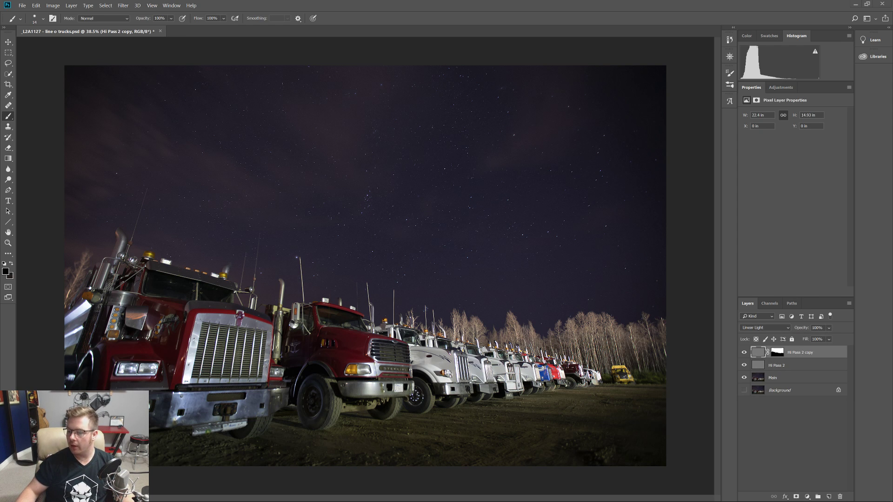
click(744, 352)
click(744, 354)
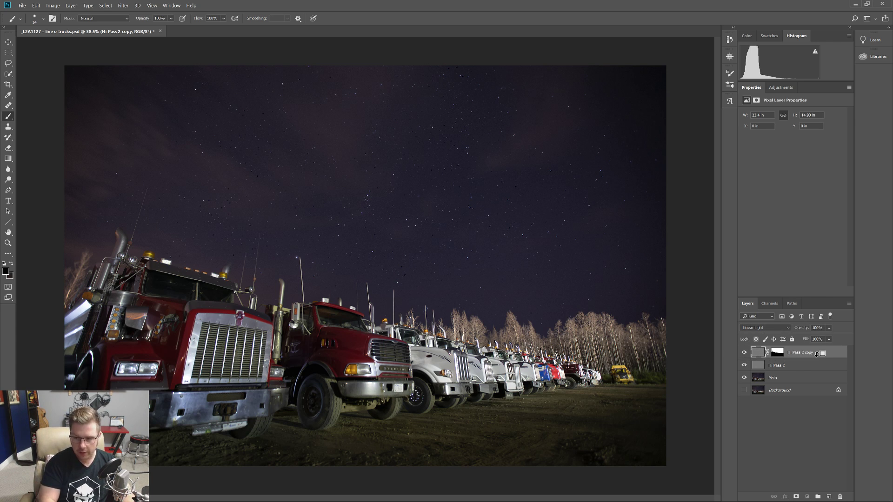
- Duplicate the masked Hi Pass 2 copy layer three times and save the document
key(ctrl+j)
key(ctrl+j)
key(ctrl+j)
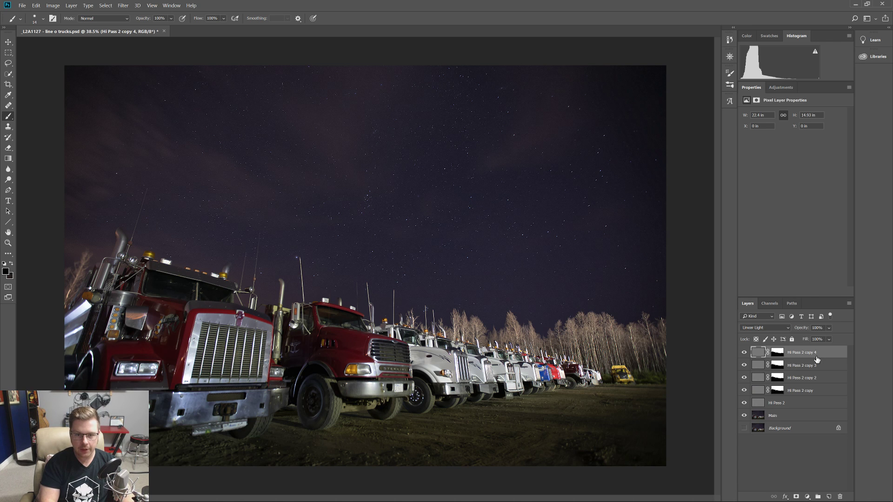
key(ctrl+j)
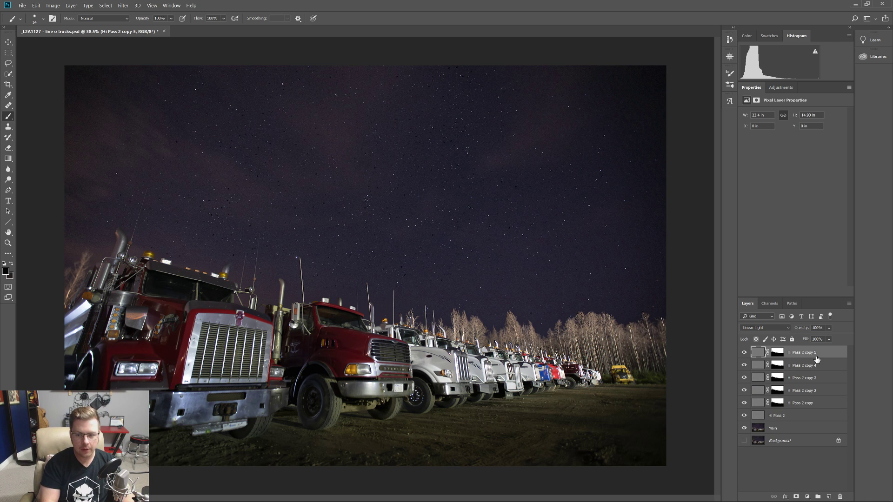
key(ctrl+z)
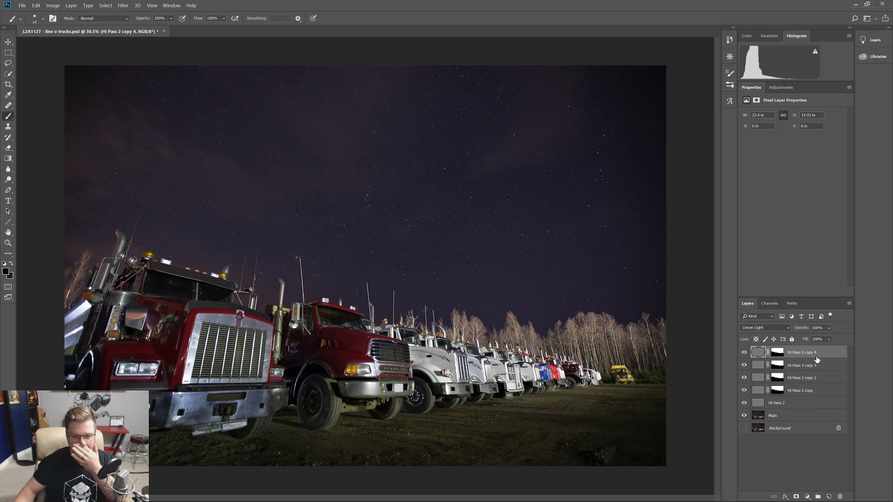
key(ctrl+s)
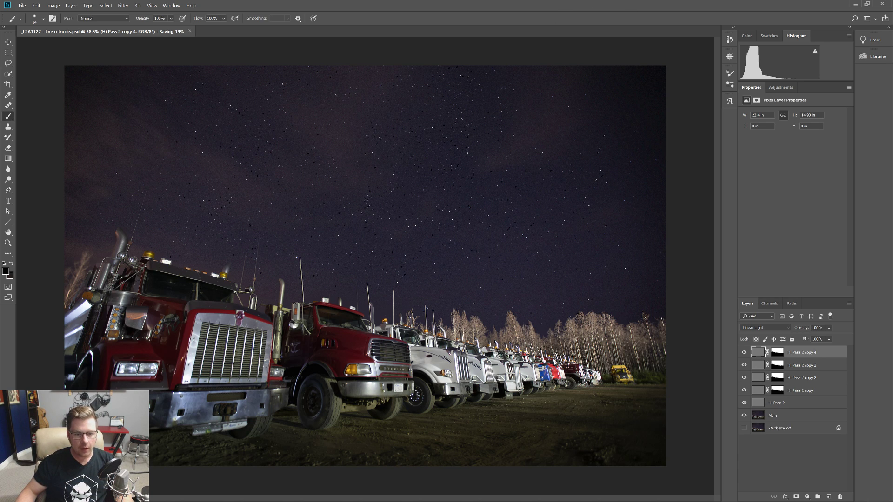
- Examine the sharpened stars, trees and trucks close up and in the full view
drag(400, 279, 483, 287)
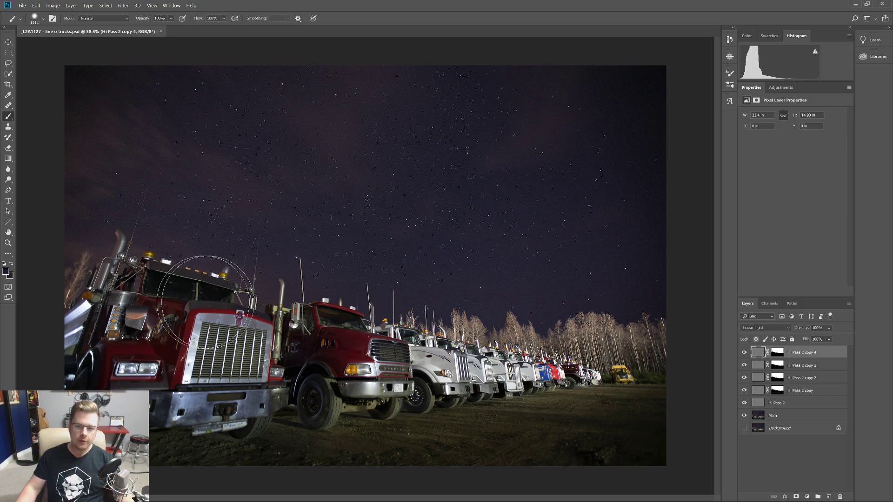
scroll(458, 238, up, 5)
scroll(458, 239, up, 3)
drag(458, 250, 110, 223)
drag(507, 225, 529, 156)
scroll(169, 251, up, 4)
scroll(404, 299, down, 10)
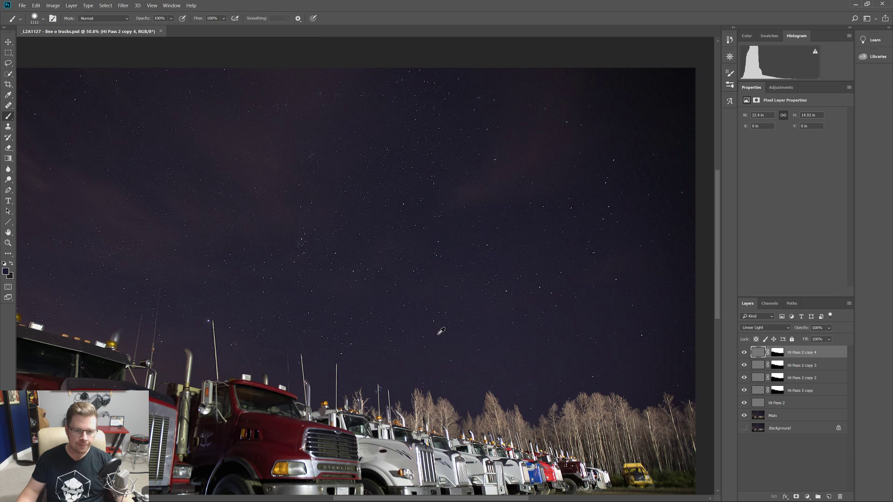
scroll(441, 332, down, 2)
scroll(439, 332, up, 1)
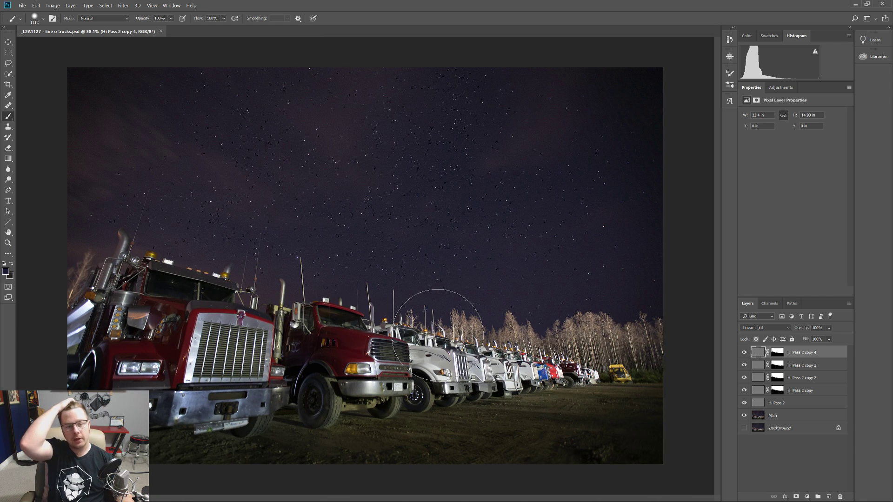
drag(444, 193, 417, 193)
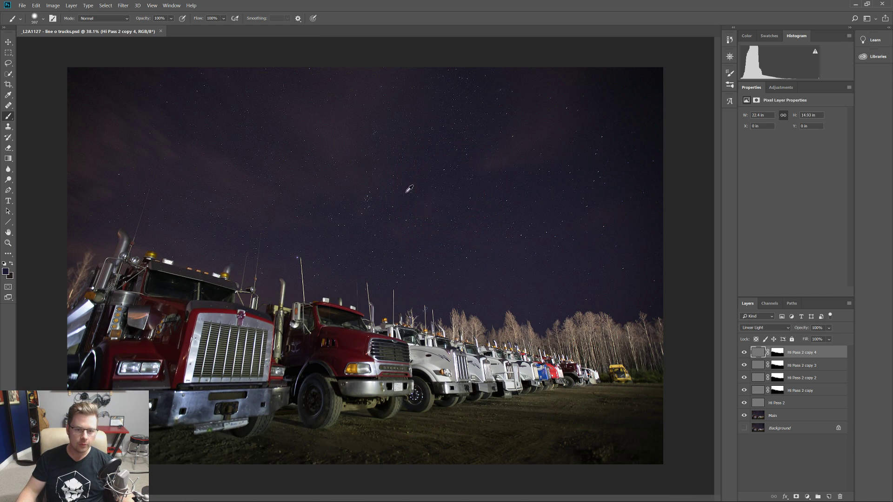
- Merge the Main layer and all the Hi Pass layers above it into one layer, leaving Background separate
click(792, 401)
shift+click(792, 412)
shift+click(793, 357)
right_click(793, 357)
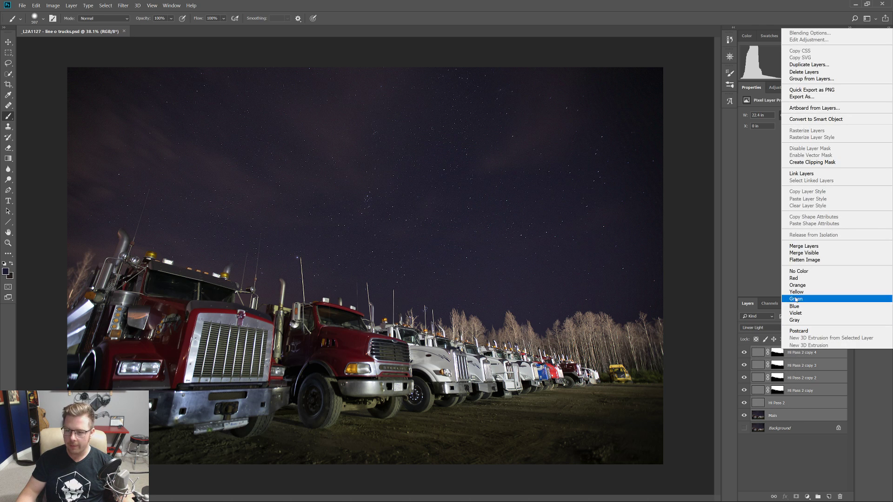
click(803, 246)
- Examine the front red truck's grille, bumper and headlights in the merged layer, close up and in full view
drag(403, 315, 385, 313)
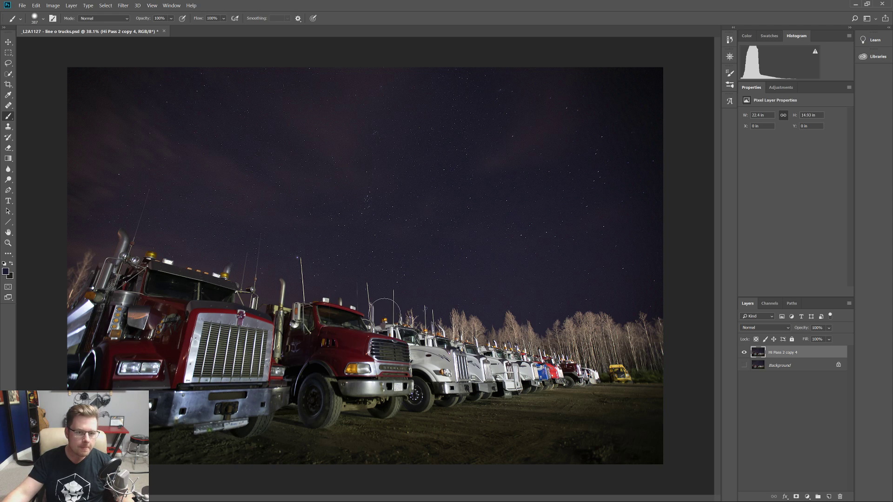
scroll(209, 386, up, 5)
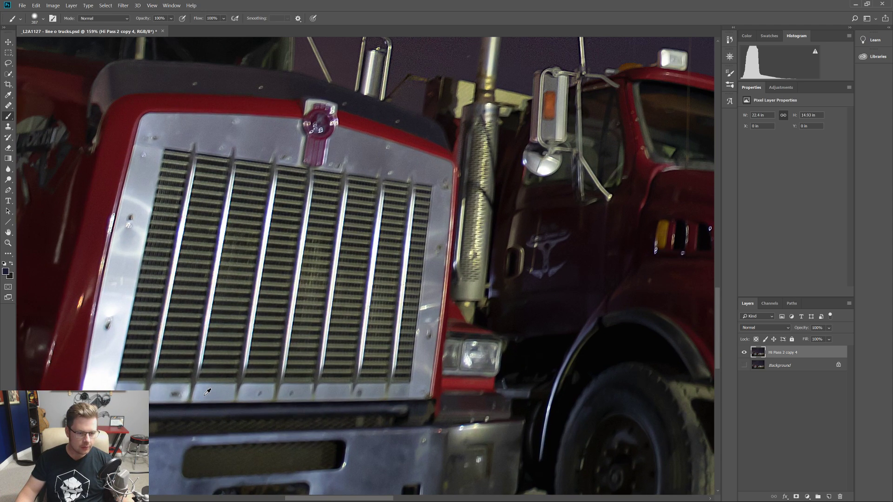
drag(208, 392, 372, 347)
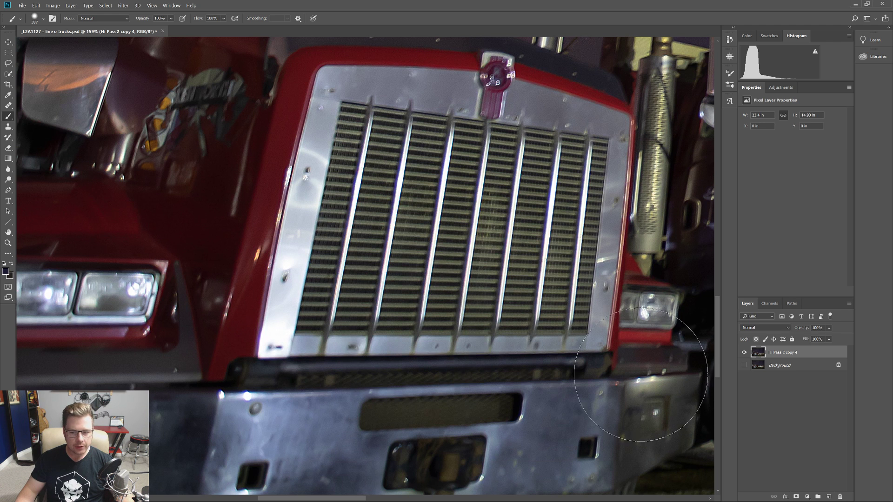
scroll(560, 328, down, 1)
scroll(559, 329, down, 3)
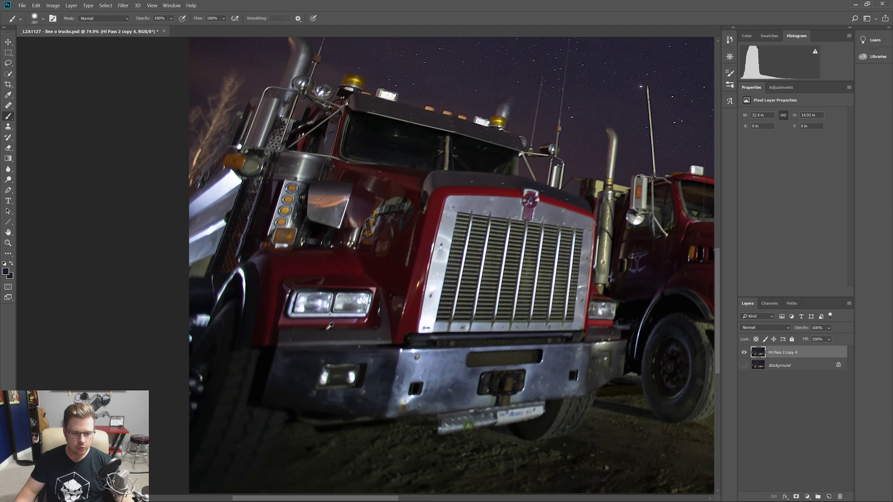
scroll(282, 335, down, 3)
scroll(279, 337, up, 1)
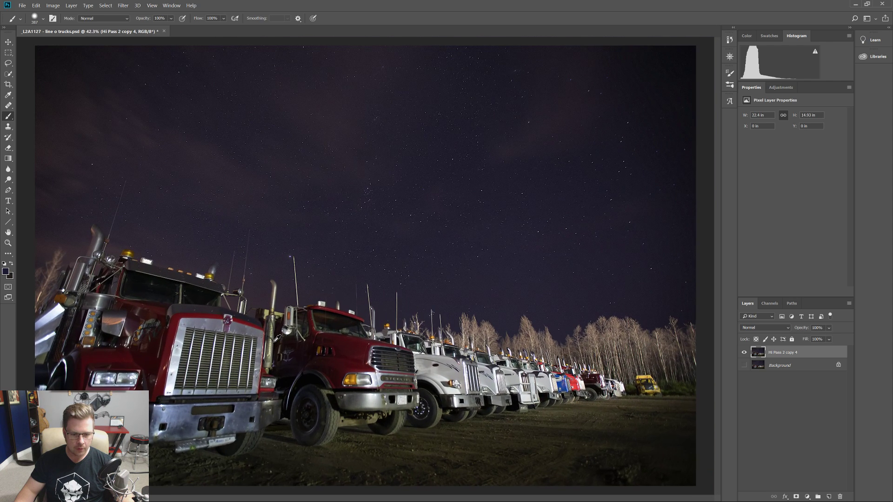
scroll(277, 338, down, 1)
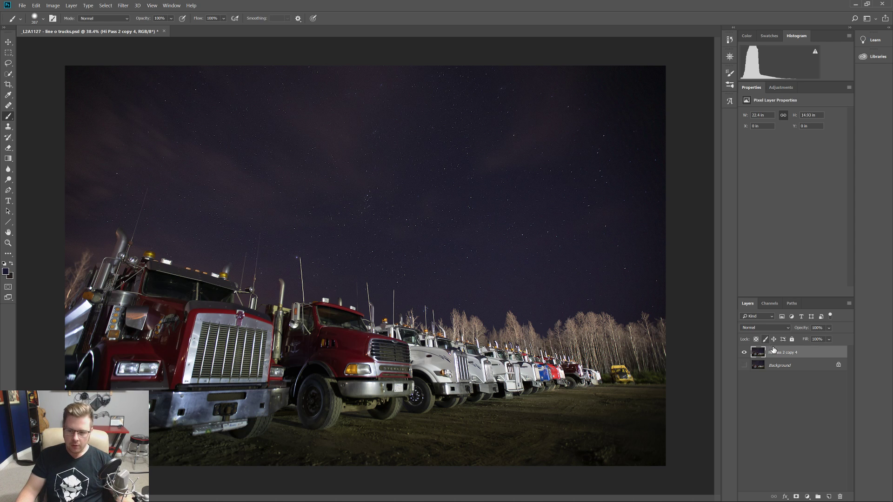
- Convert the merged layer to a smart object and apply a Camera Raw filter with Clarity +50
right_click(773, 351)
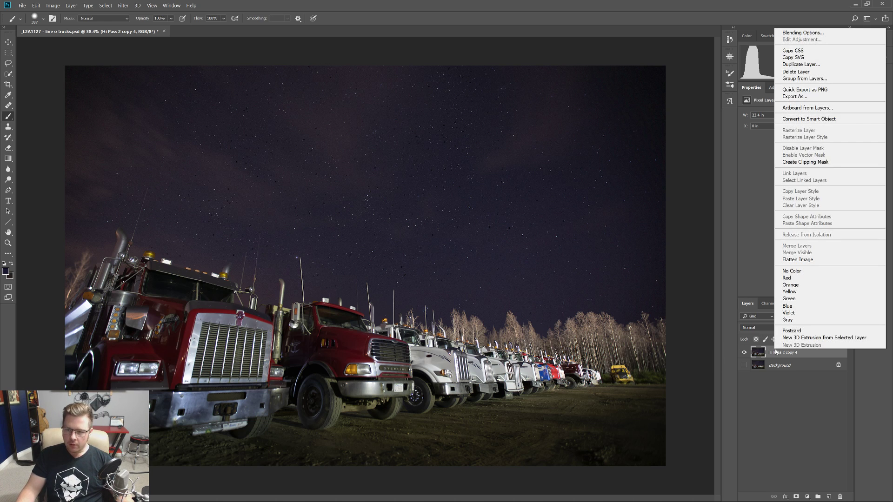
click(808, 119)
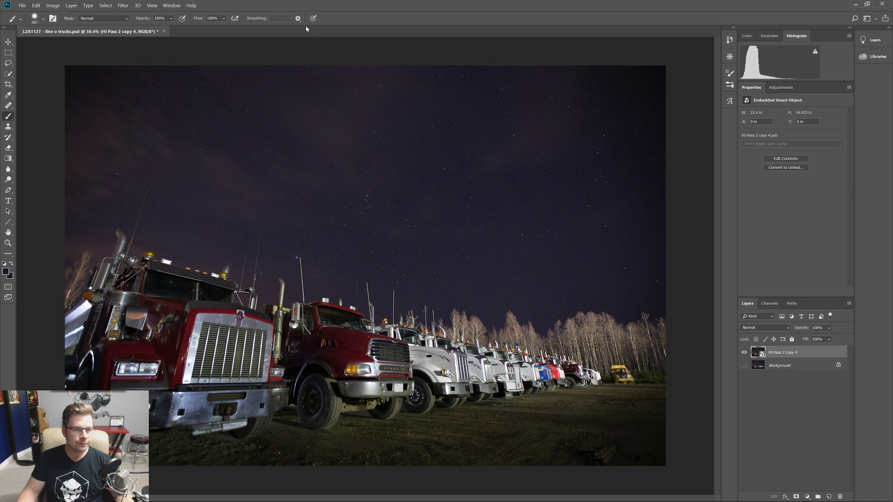
click(123, 5)
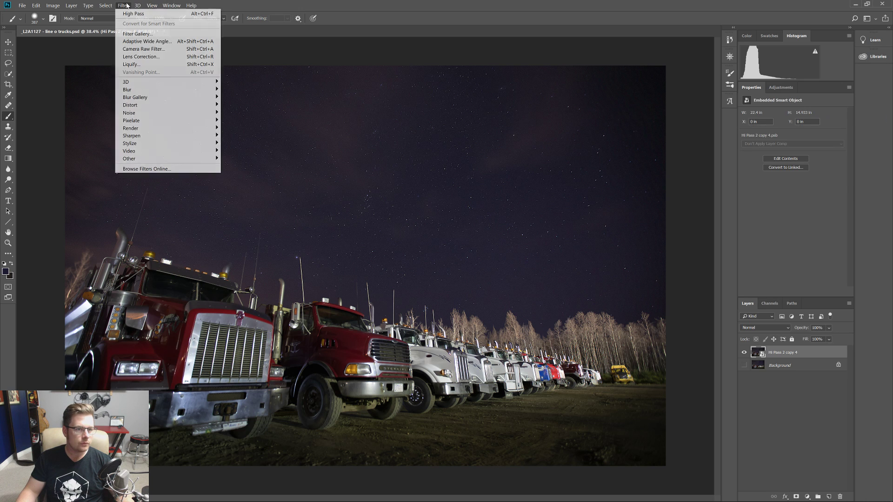
click(143, 49)
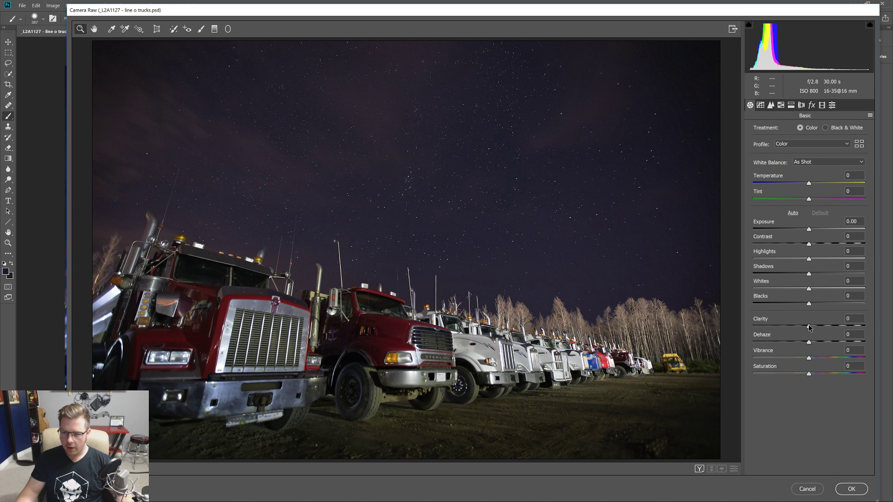
drag(810, 328, 834, 333)
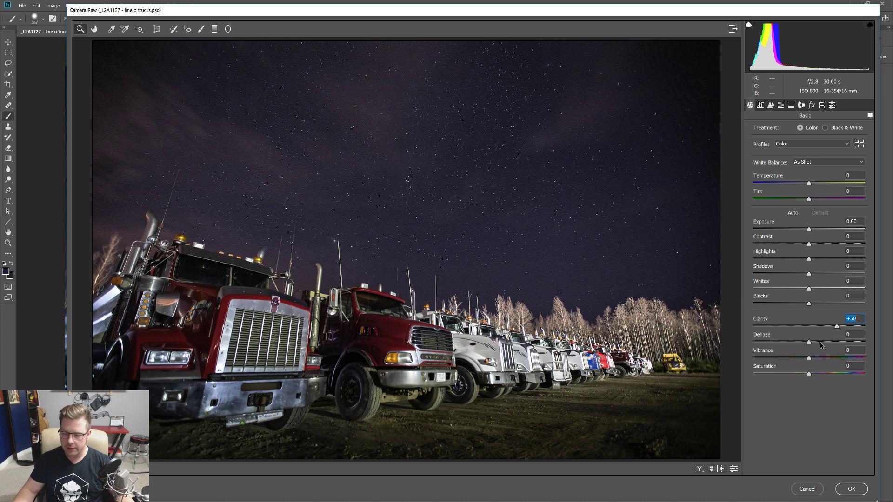
mouse_move(809, 342)
mouse_down()
mouse_move(845, 344)
mouse_move(787, 342)
mouse_move(827, 342)
mouse_move(816, 342)
mouse_up()
double_click(815, 341)
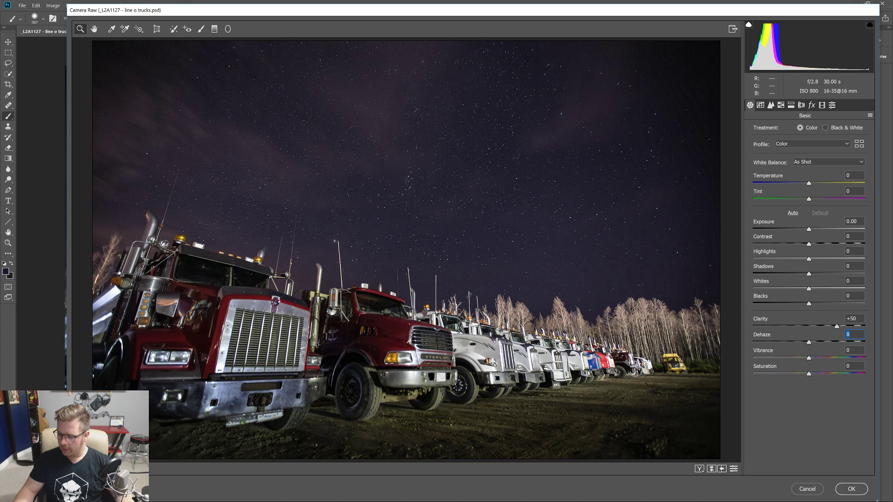
click(844, 491)
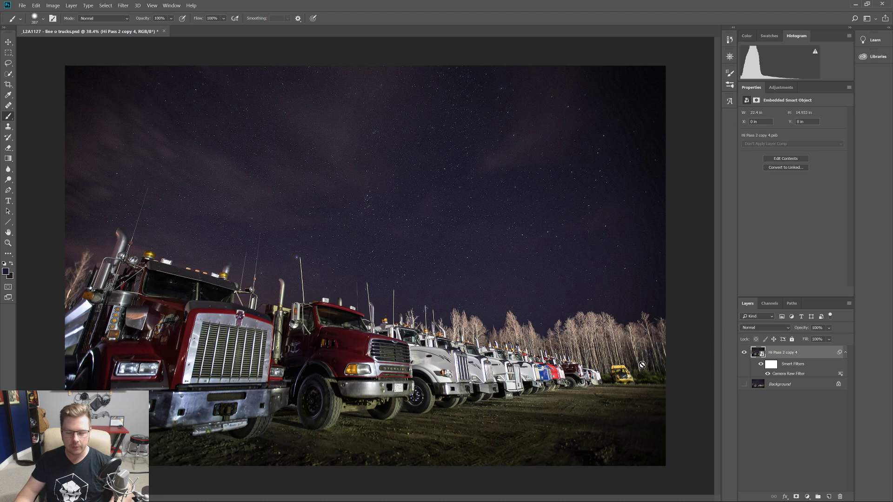
- Invert the smart filter mask to black and set the painting colour to white
click(770, 365)
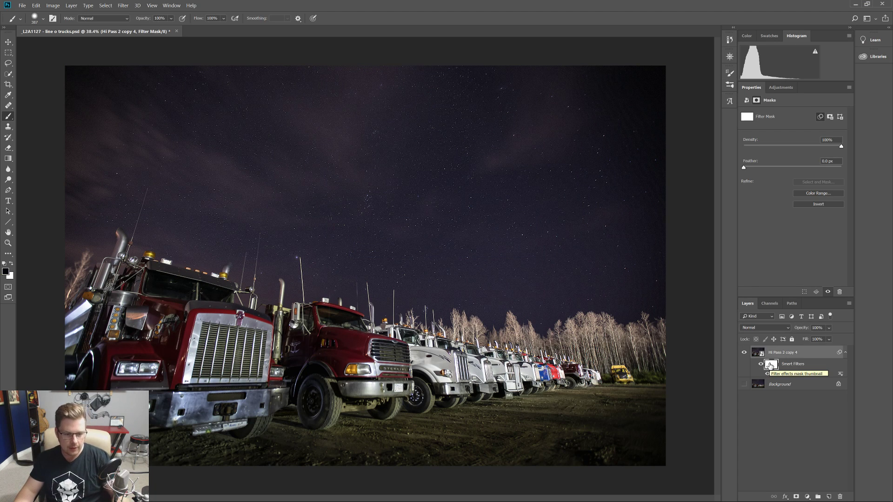
key(ctrl+i)
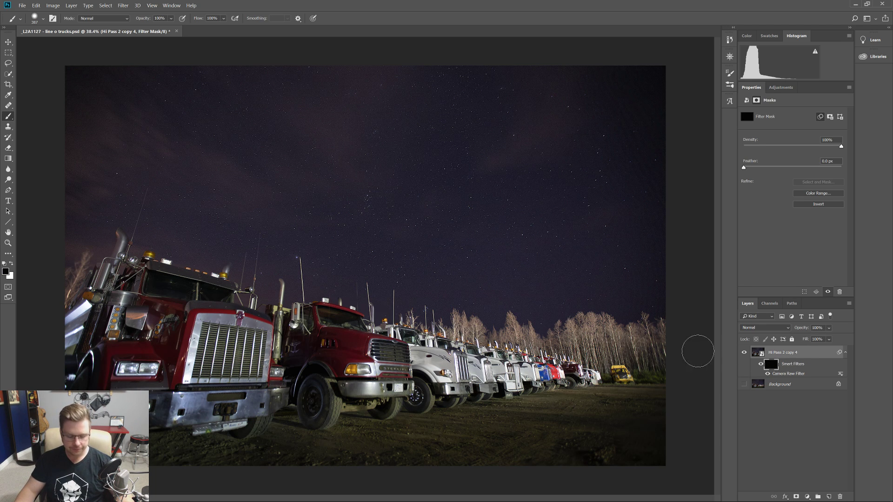
key(x)
- Paint white with a small brush on the filter mask over the STERLING lettering below the second truck's grille
drag(365, 290, 315, 284)
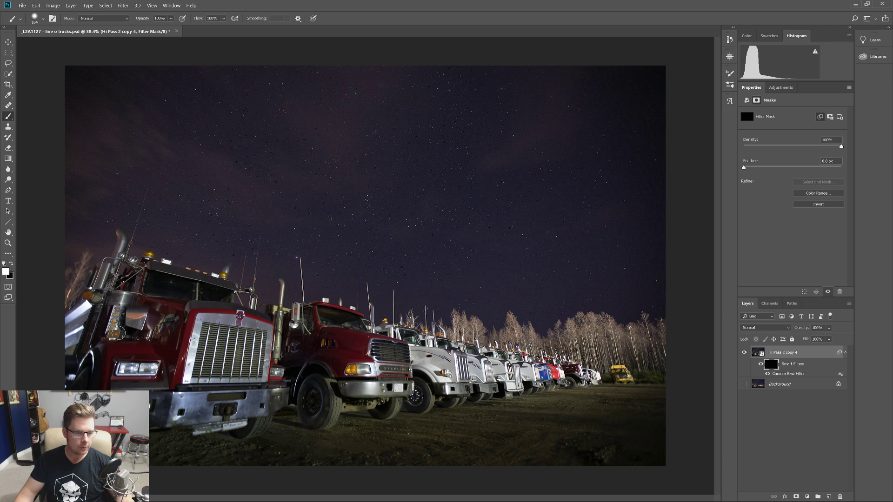
scroll(139, 346, up, 7)
mouse_move(219, 358)
mouse_down()
mouse_move(411, 167)
mouse_move(437, 121)
mouse_move(186, 88)
mouse_up()
drag(645, 221, 240, 321)
scroll(342, 197, up, 9)
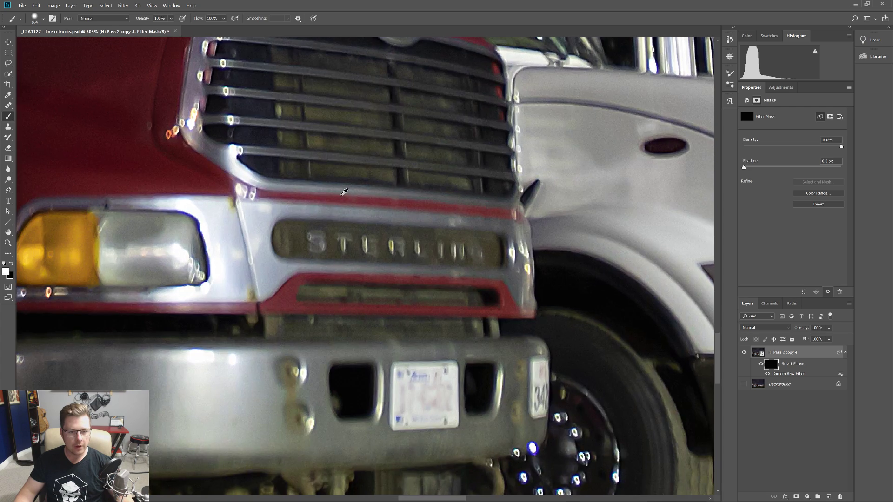
drag(363, 313, 115, 299)
scroll(305, 322, down, 5)
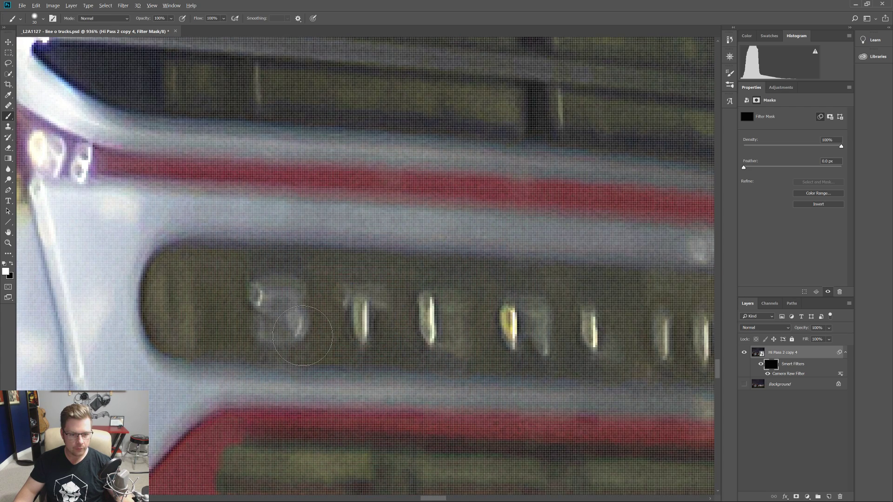
mouse_move(306, 322)
mouse_down()
mouse_move(291, 333)
mouse_move(361, 323)
mouse_move(365, 337)
mouse_move(386, 326)
mouse_move(507, 336)
mouse_move(500, 365)
mouse_up()
scroll(488, 360, down, 3)
scroll(489, 359, down, 6)
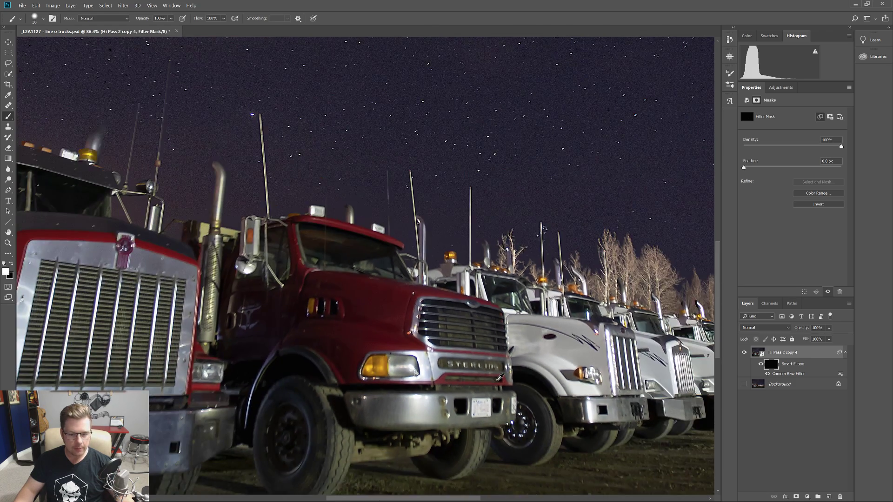
scroll(484, 403, up, 1)
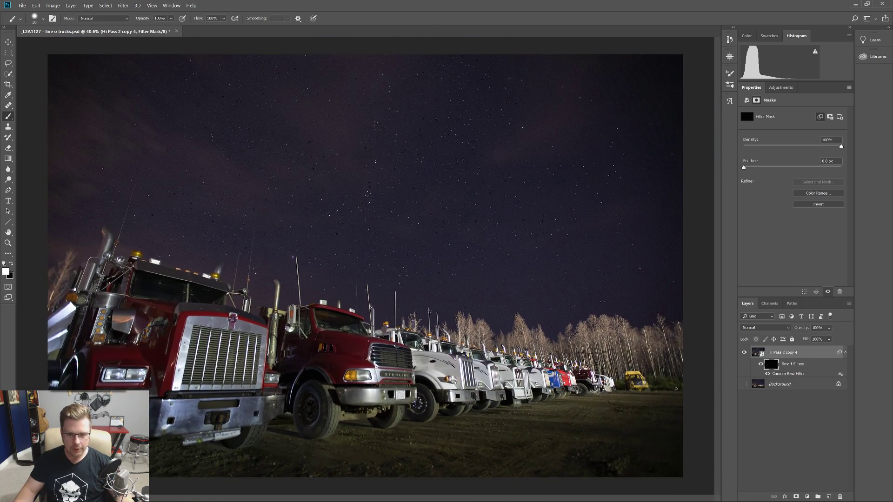
- Compare the photo with and without the smart filters, and examine the front red truck's headlights close up
click(760, 365)
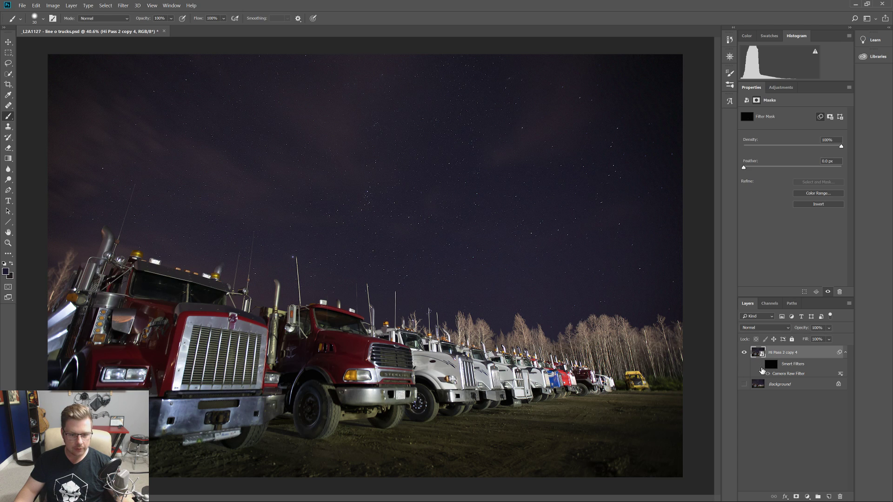
click(762, 366)
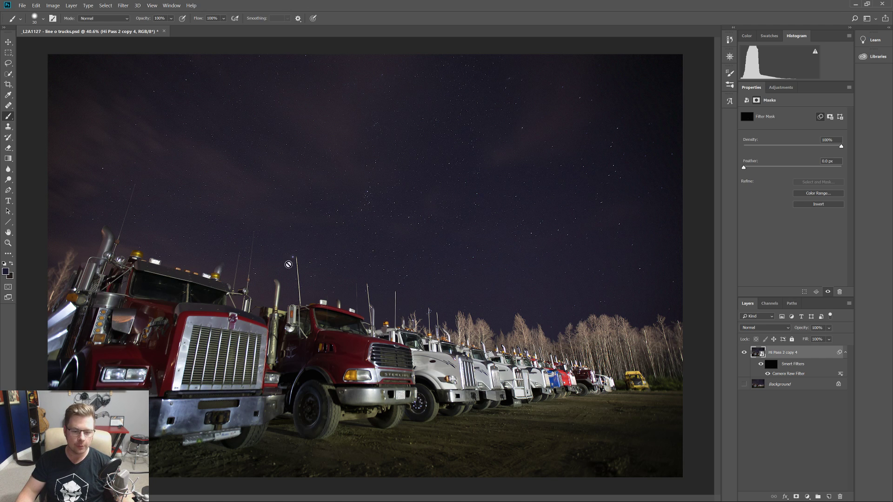
scroll(120, 368, up, 5)
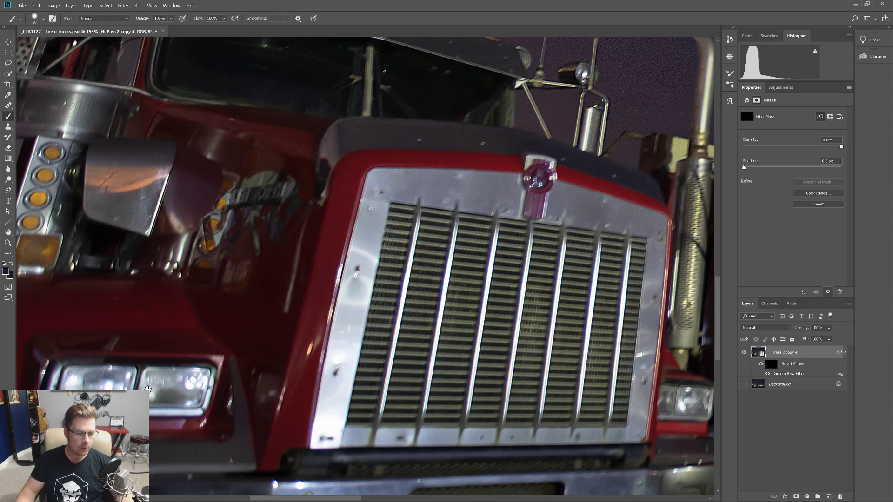
drag(147, 389, 430, 253)
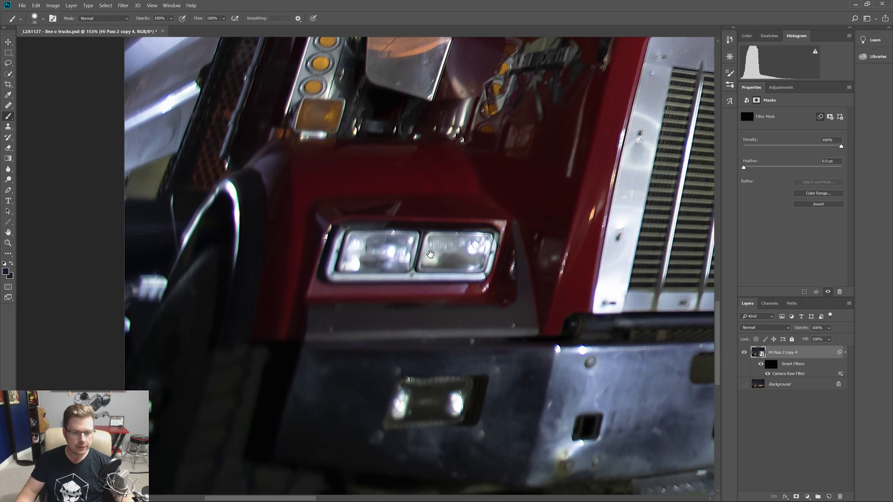
key(alt)
key(v)
click(278, 4)
click(425, 289)
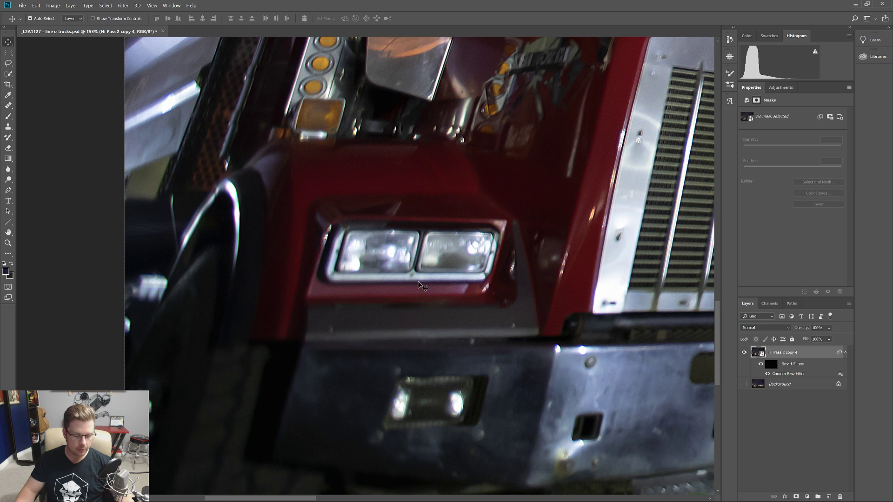
key(b)
- Set the brush's foreground color to white and try to paint over the red truck's headlight frame on the Hi Pass 2 copy 4 layer
drag(403, 289, 403, 289)
scroll(380, 272, up, 12)
drag(391, 223, 299, 224)
scroll(312, 210, up, 6)
scroll(335, 213, down, 6)
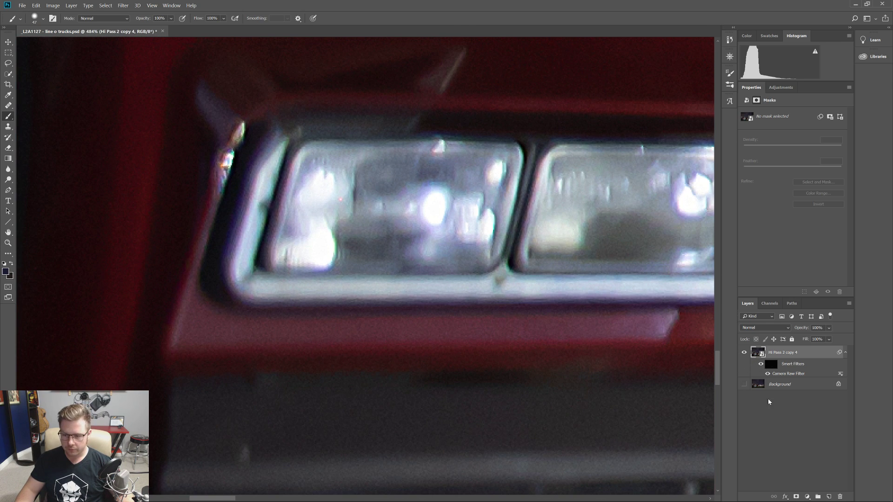
drag(333, 268, 325, 277)
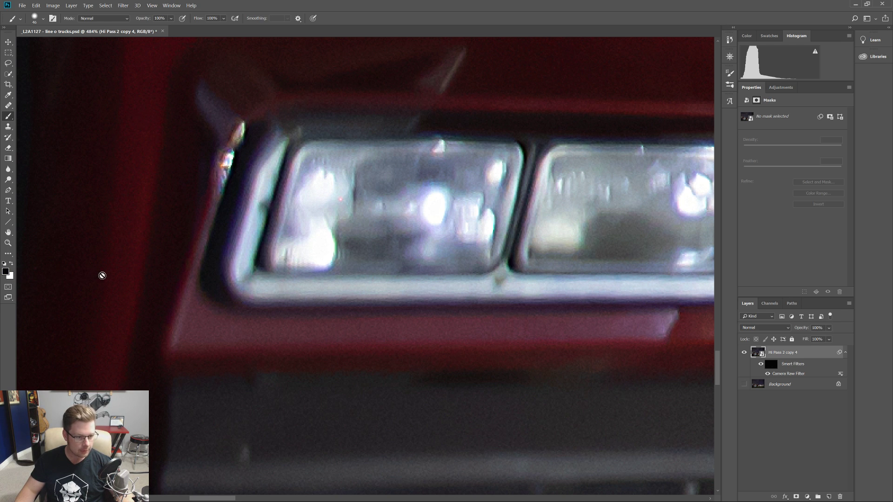
key(x)
drag(312, 281, 316, 290)
click(316, 291)
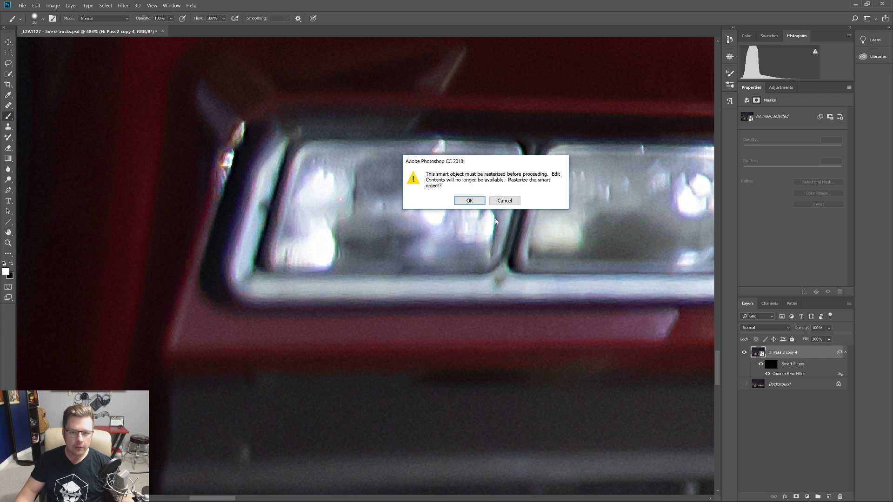
click(504, 201)
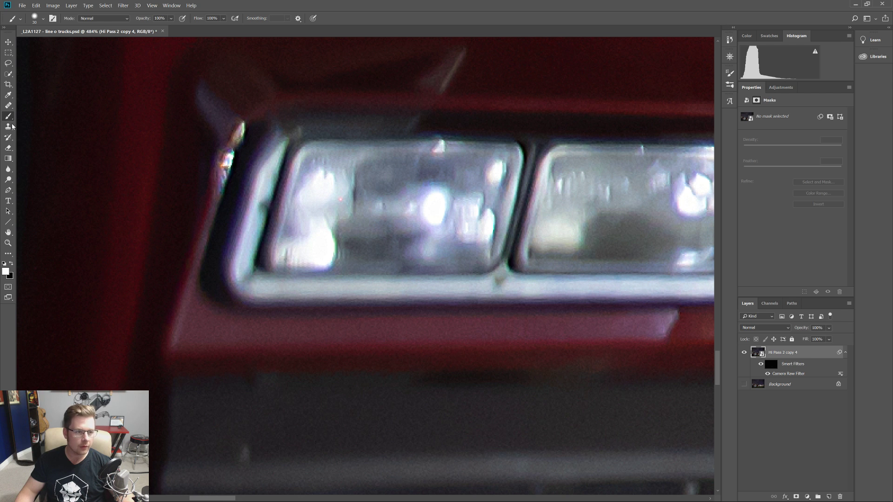
- Paint white on the smart filter mask around the red truck's headlight frame and lenses to reveal the Camera Raw Filter effect
click(771, 364)
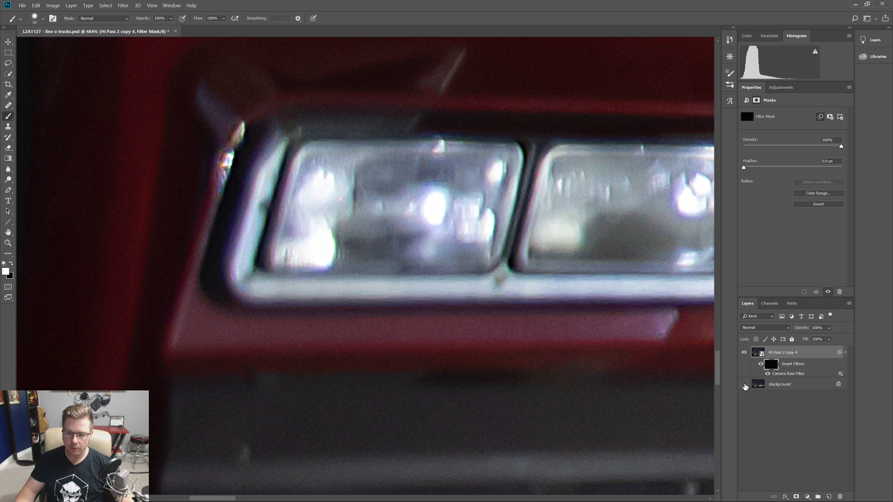
mouse_move(321, 295)
mouse_down()
mouse_move(251, 289)
mouse_move(480, 296)
mouse_move(258, 294)
mouse_move(237, 271)
mouse_move(275, 150)
mouse_up()
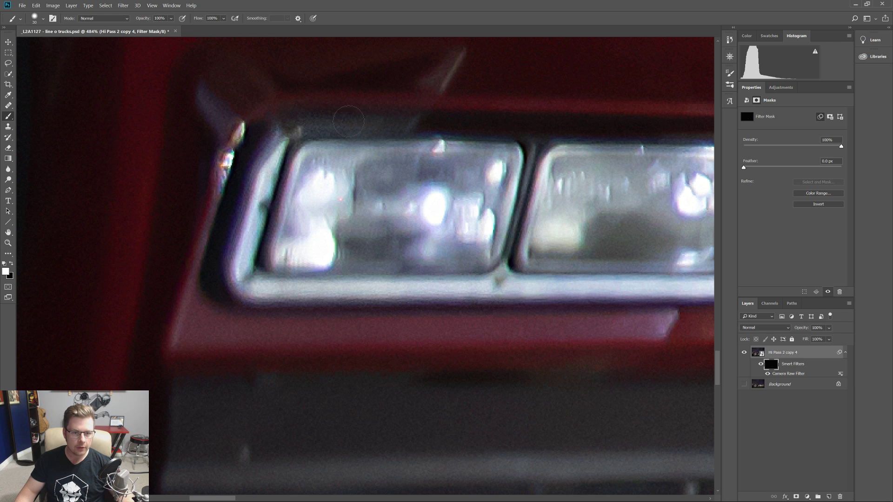
scroll(292, 214, down, 5)
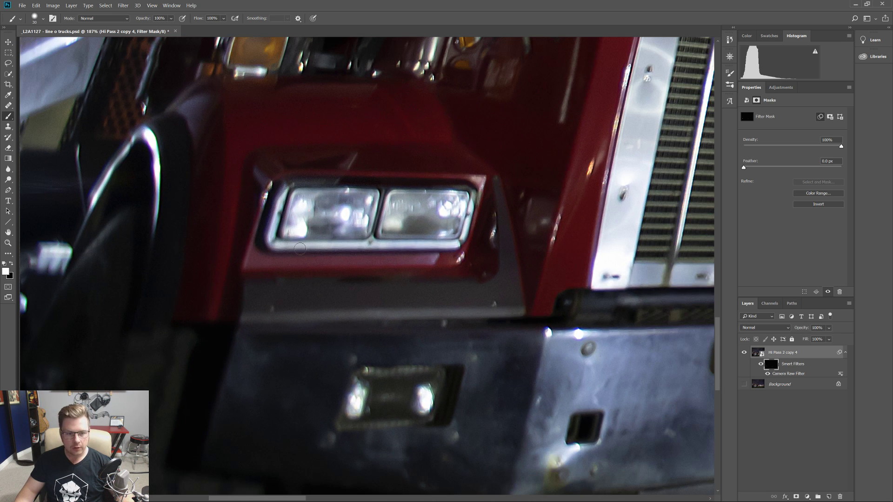
mouse_move(312, 245)
mouse_down()
mouse_move(458, 238)
mouse_move(471, 196)
mouse_up()
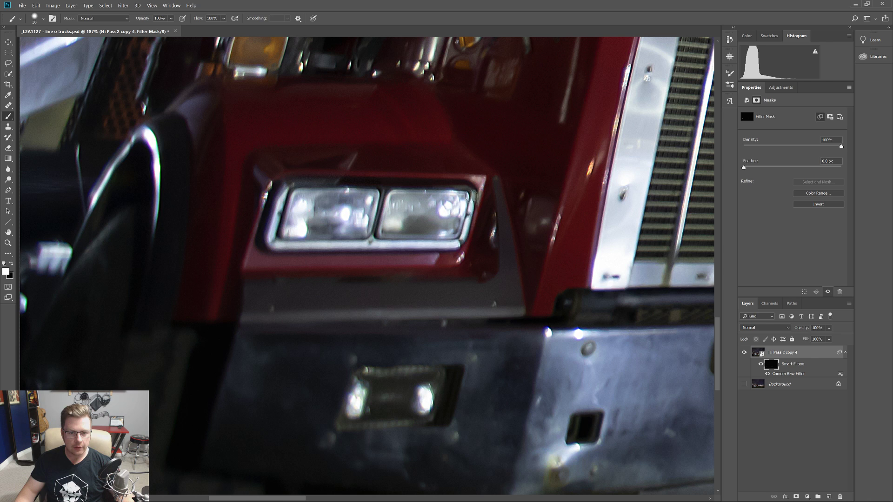
mouse_move(376, 191)
mouse_down()
mouse_move(371, 238)
mouse_move(321, 243)
mouse_move(281, 233)
mouse_move(293, 192)
mouse_up()
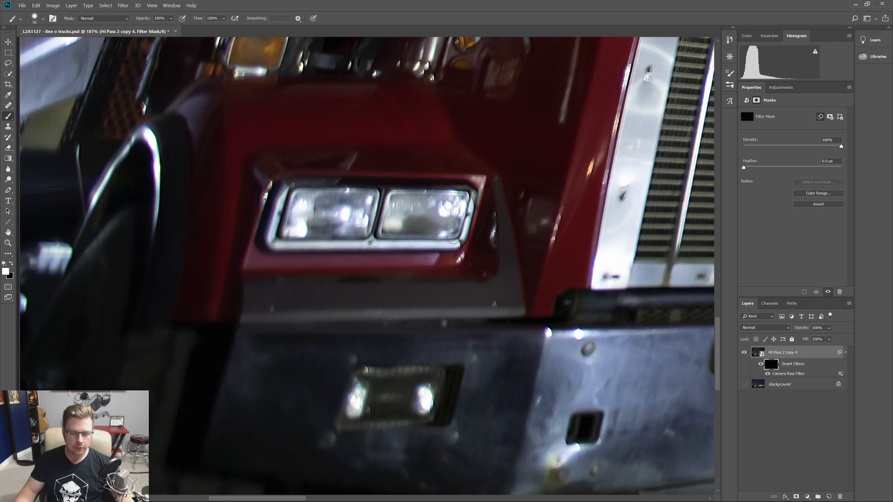
- Compare the whole image with the layer's smart filters hidden and shown
key(ctrl+0)
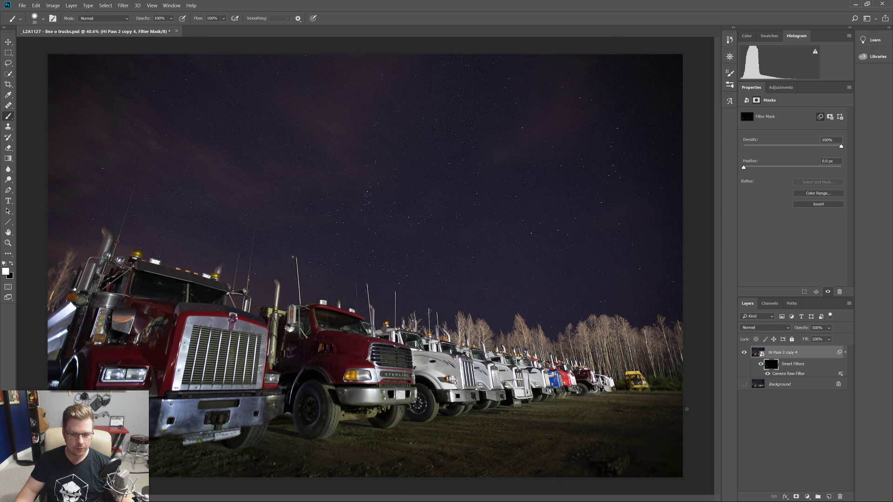
click(760, 366)
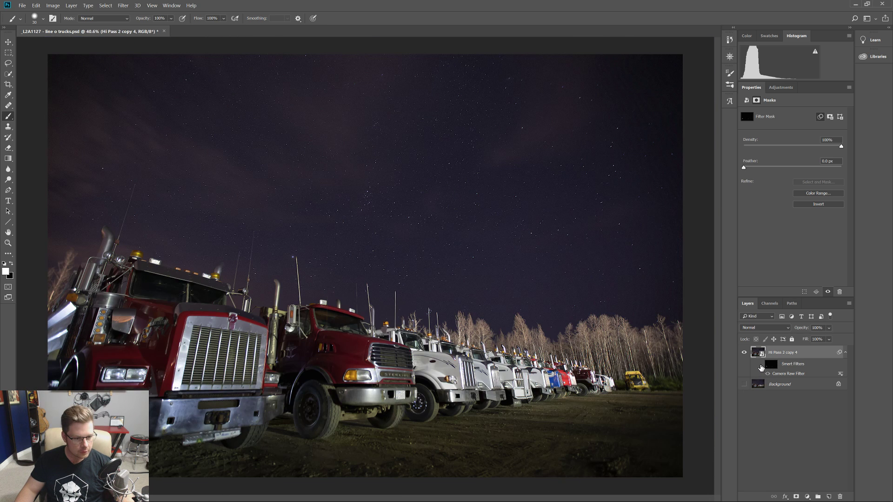
click(761, 364)
- Paint white on the smart filter mask along the two leftmost vertical chrome bars of the front truck's grille
scroll(190, 368, up, 5)
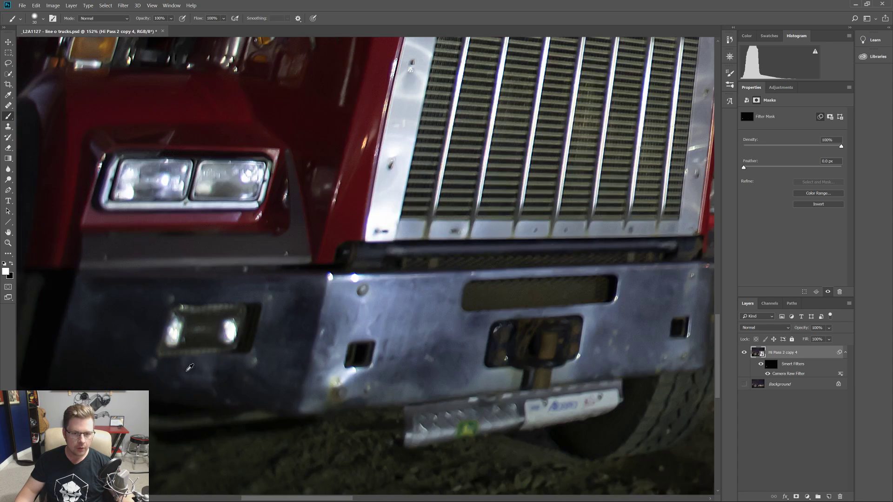
scroll(190, 367, down, 1)
drag(447, 223, 290, 311)
scroll(288, 231, up, 2)
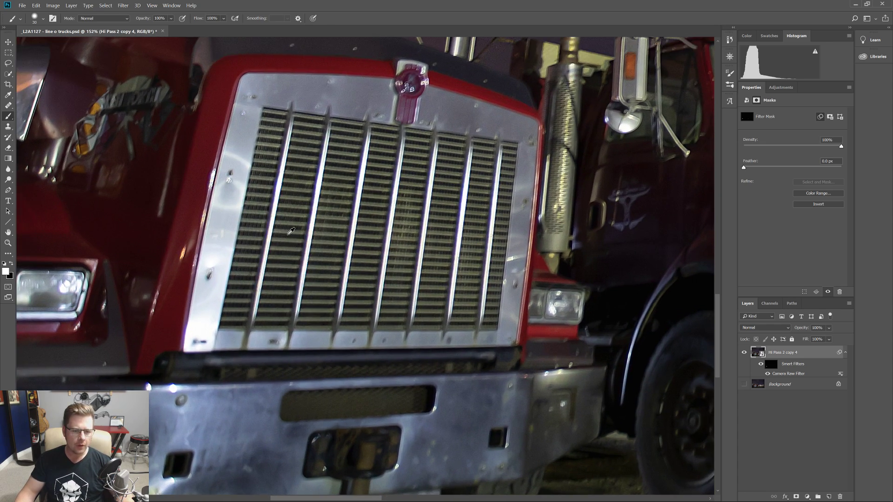
click(300, 110)
click(506, 203)
click(775, 368)
mouse_move(289, 121)
mouse_down()
mouse_move(290, 92)
mouse_move(312, 120)
mouse_move(248, 473)
mouse_up()
scroll(244, 77, up, 4)
mouse_move(320, 469)
mouse_down()
mouse_move(334, 335)
mouse_move(349, 299)
mouse_up()
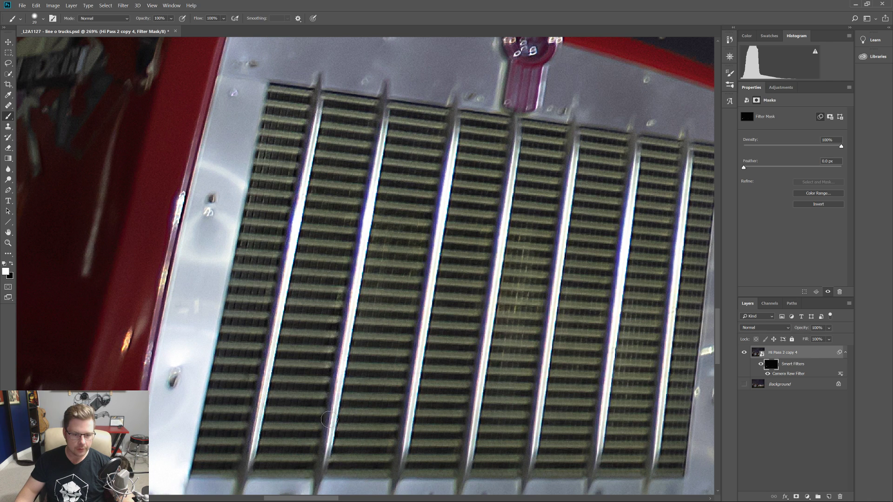
drag(390, 92, 386, 98)
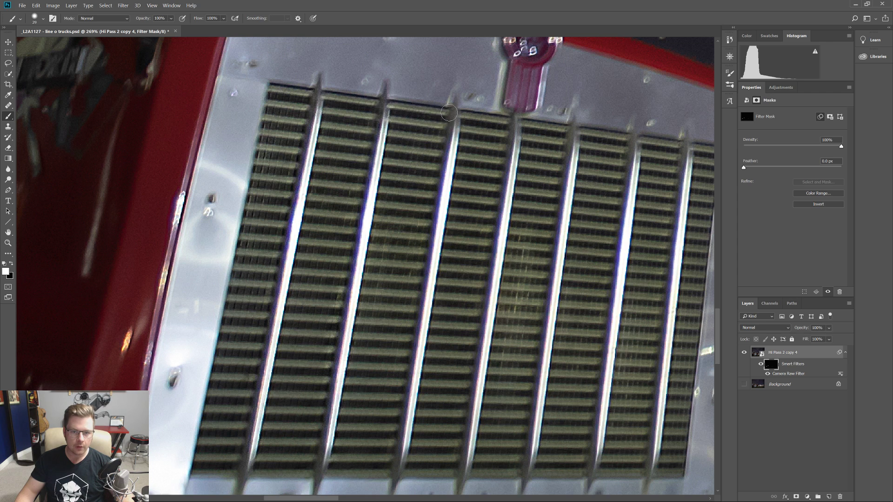
- Paint the filter effect in along the remaining vertical chrome bars of the grille with straight brush strokes
drag(407, 449, 399, 471)
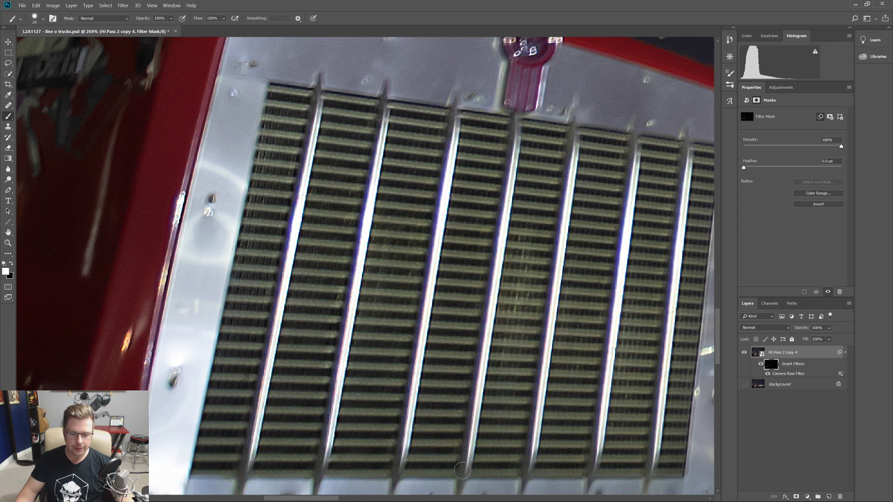
mouse_move(514, 155)
mouse_down()
mouse_move(517, 129)
mouse_move(575, 198)
mouse_up()
drag(529, 467, 527, 475)
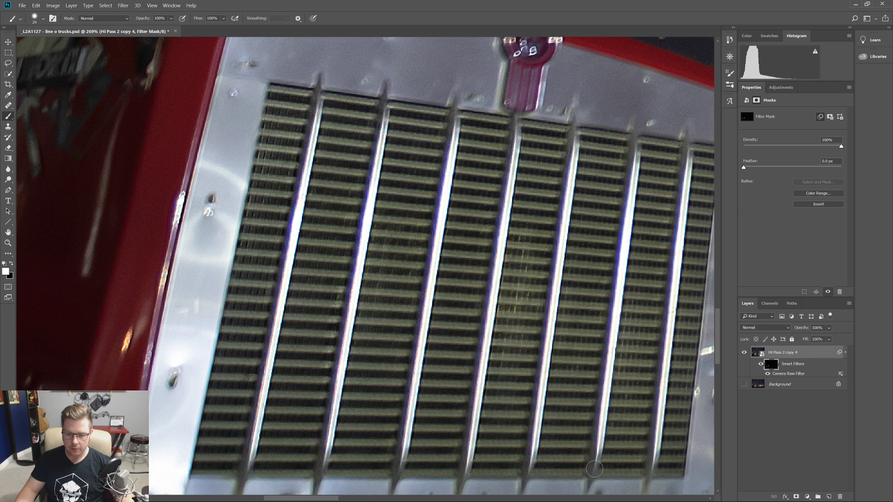
shift+click(639, 140)
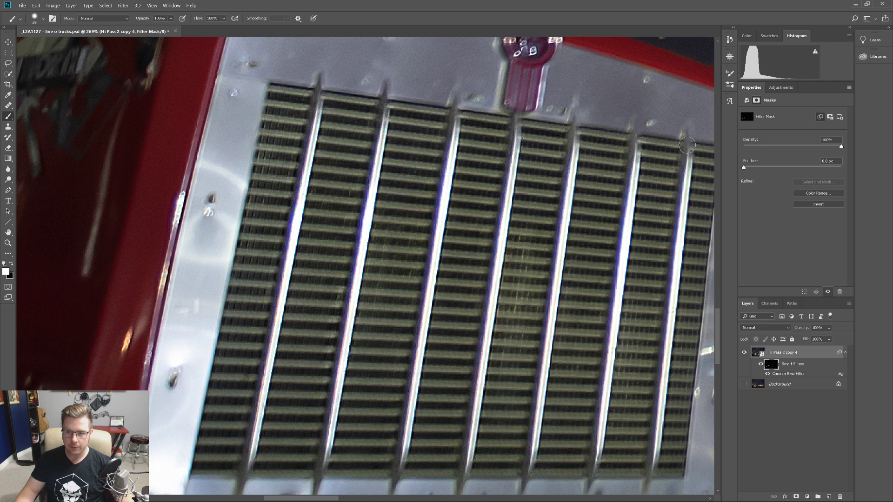
- Reduce the brush size to 17 and paint the filter mask along the outer edges of the grille opening
mouse_move(661, 425)
mouse_down()
mouse_move(506, 388)
mouse_move(609, 379)
mouse_up()
alt+right_click(643, 421)
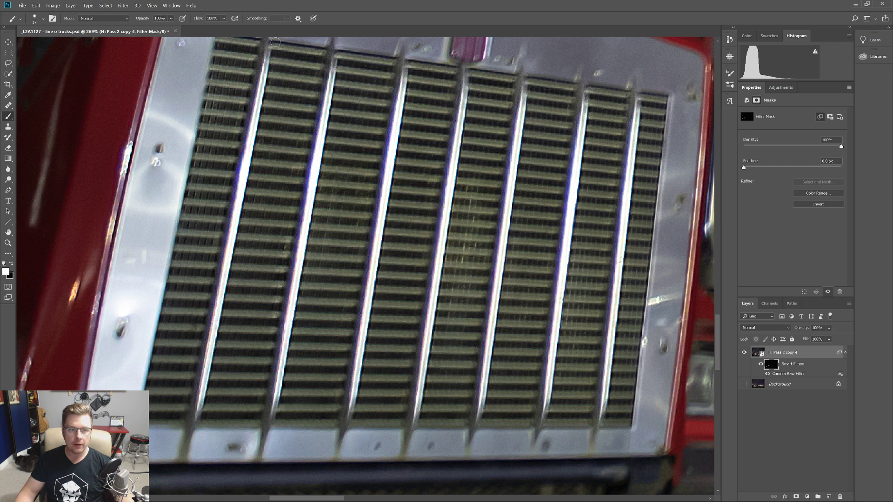
drag(274, 75, 297, 123)
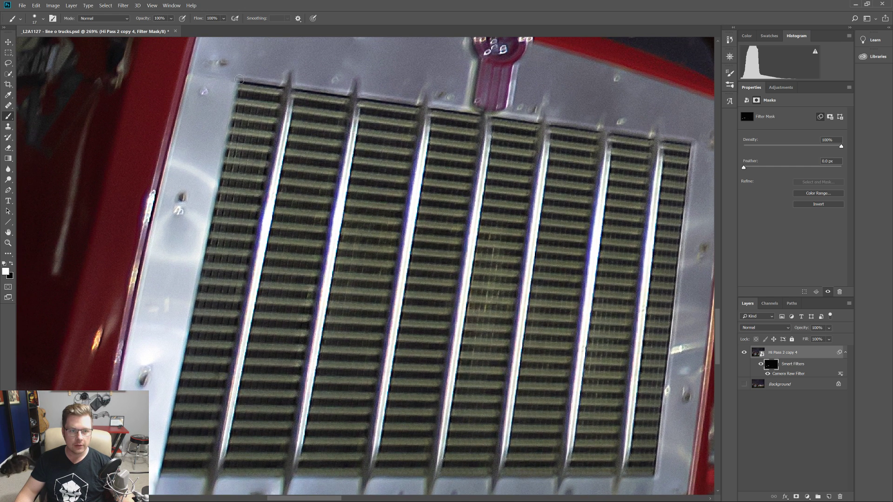
drag(228, 271, 287, 199)
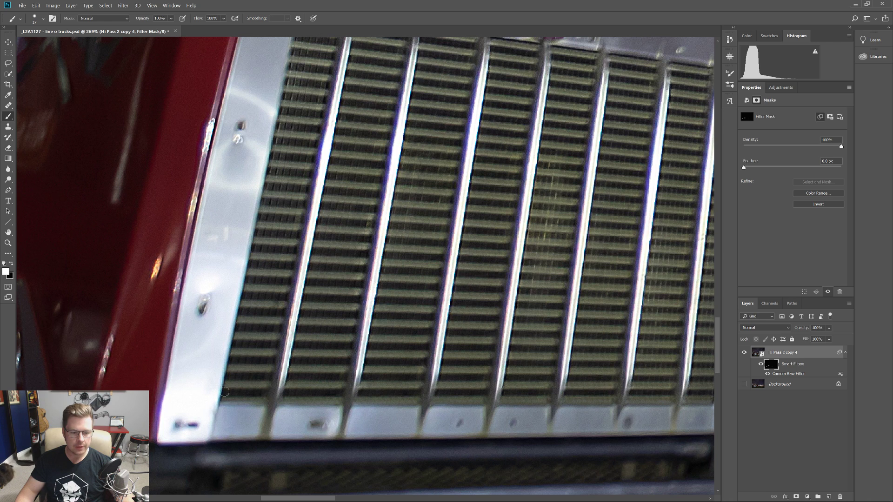
drag(372, 408, 274, 393)
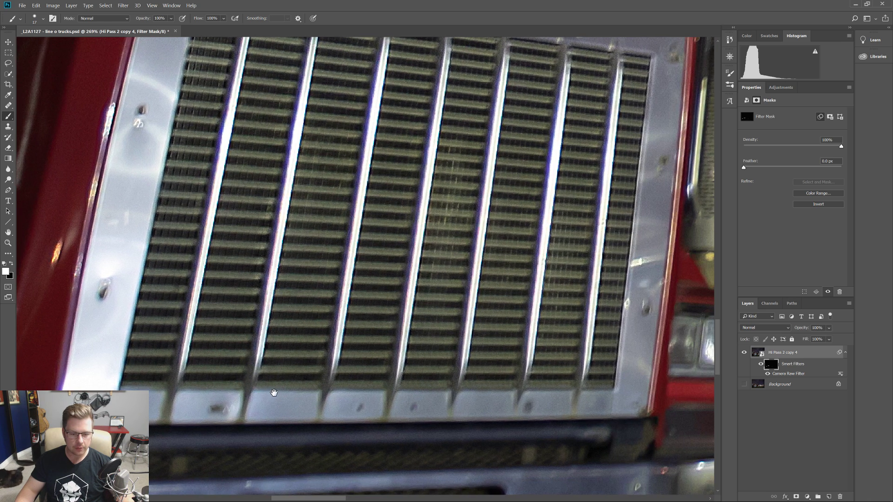
scroll(436, 392, down, 8)
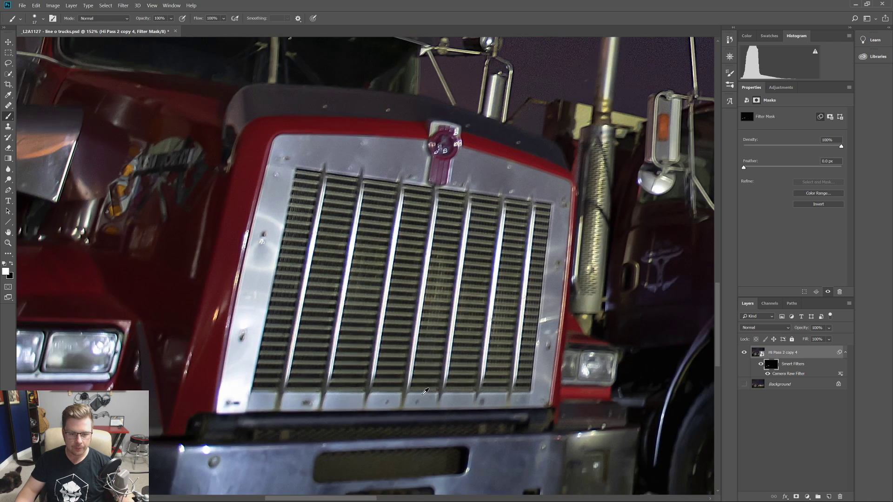
scroll(435, 392, down, 2)
scroll(353, 391, up, 8)
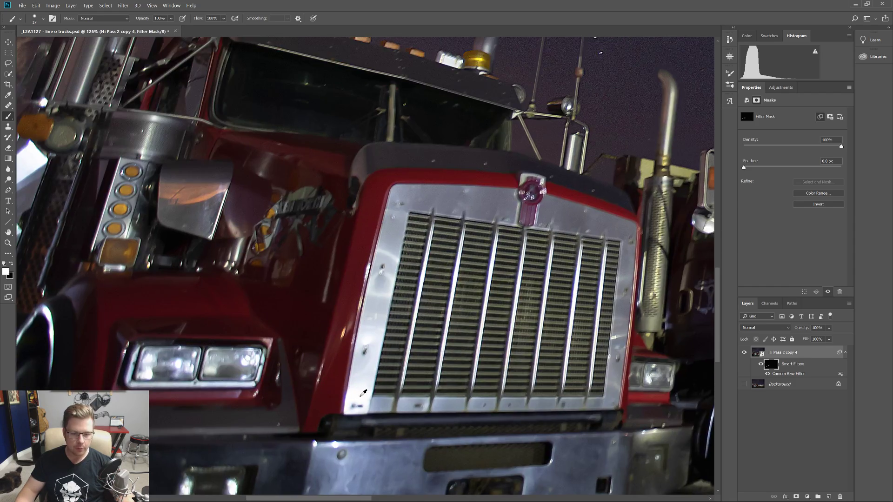
drag(399, 380, 163, 376)
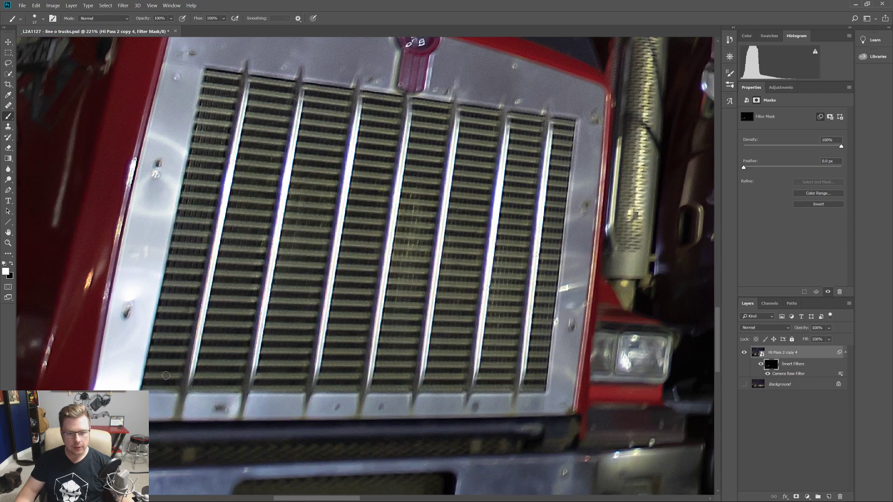
- Enlarge the brush to 30 and paint the filter effect in over the lettering and pale areas of the decal on the red hood
scroll(279, 365, down, 3)
scroll(351, 370, down, 5)
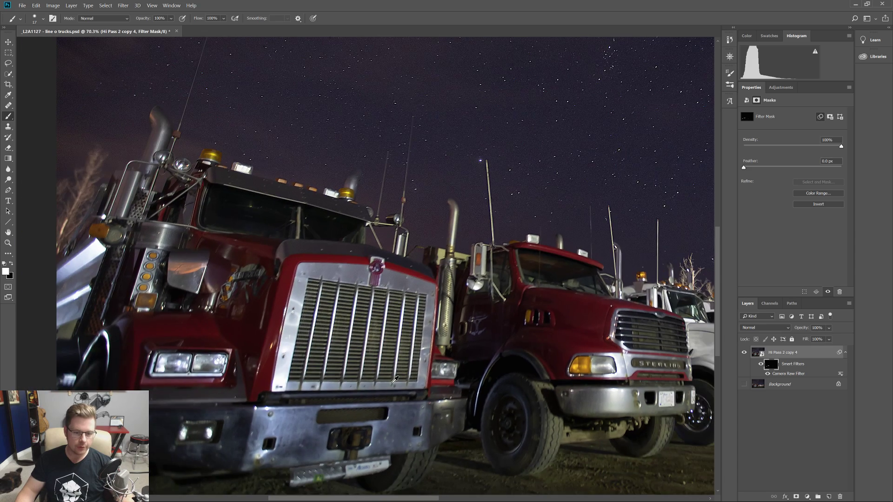
scroll(335, 385, up, 4)
drag(191, 313, 421, 342)
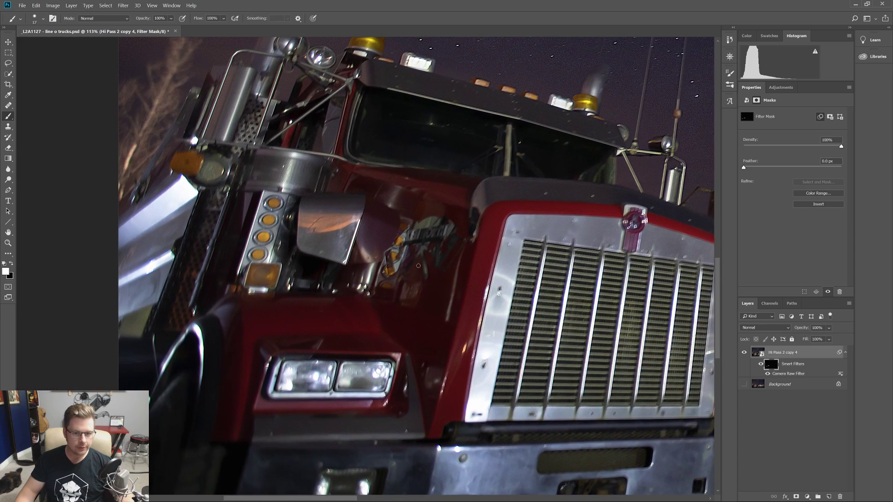
scroll(409, 236, up, 10)
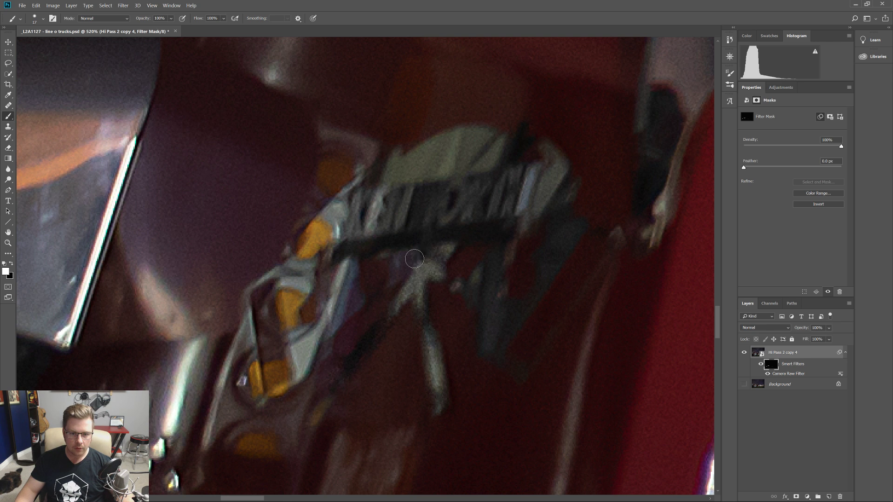
drag(435, 272, 392, 318)
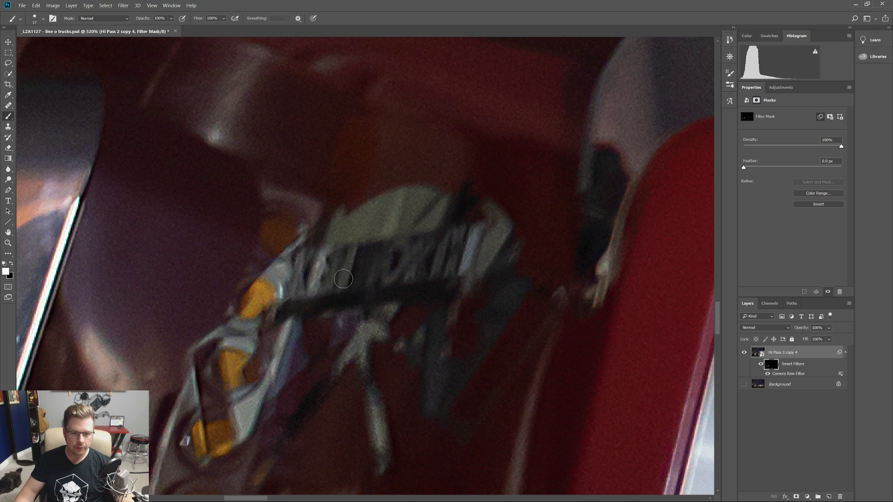
mouse_move(346, 286)
mouse_down()
mouse_move(360, 291)
mouse_move(375, 268)
mouse_move(378, 278)
mouse_move(458, 253)
mouse_up()
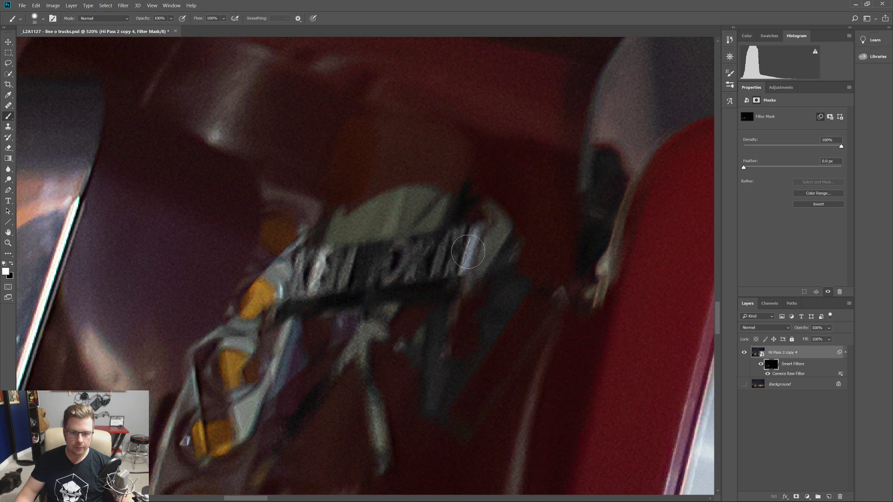
mouse_move(401, 240)
mouse_down()
mouse_move(346, 230)
mouse_move(418, 200)
mouse_move(454, 200)
mouse_up()
drag(452, 258, 486, 219)
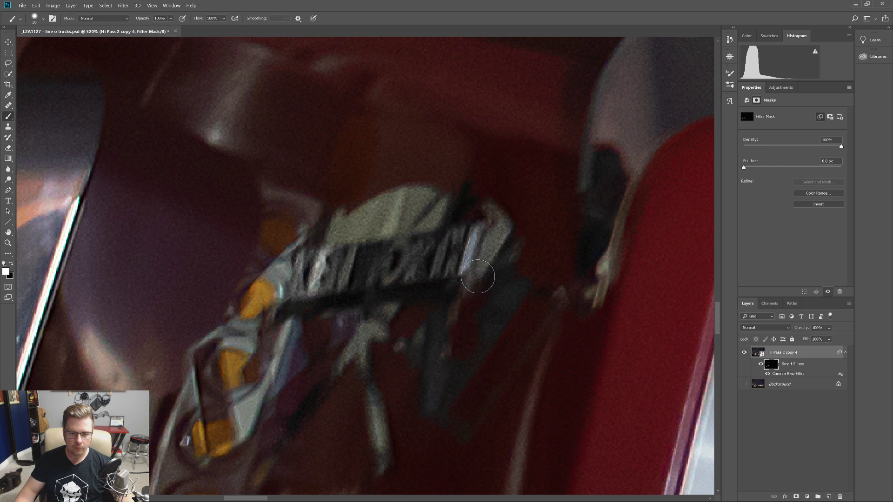
- Paint the filter effect in over the emblem at the top centre of the front truck's grille
scroll(377, 318, down, 16)
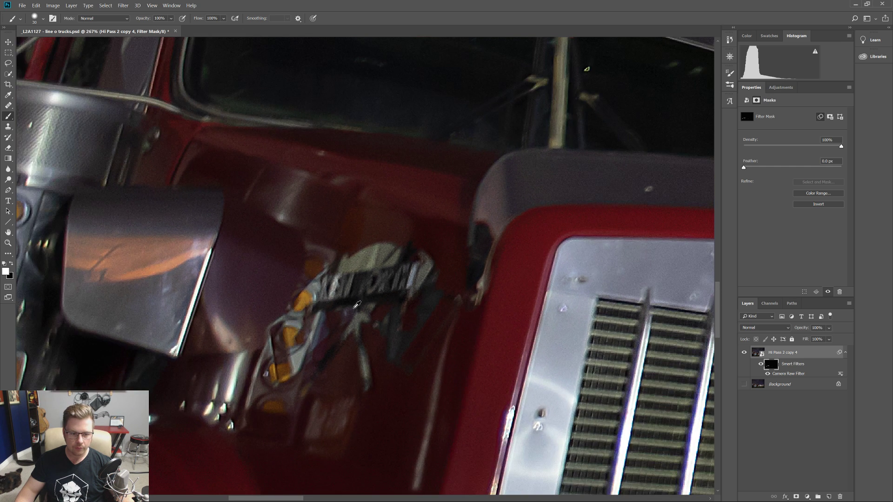
scroll(268, 307, up, 15)
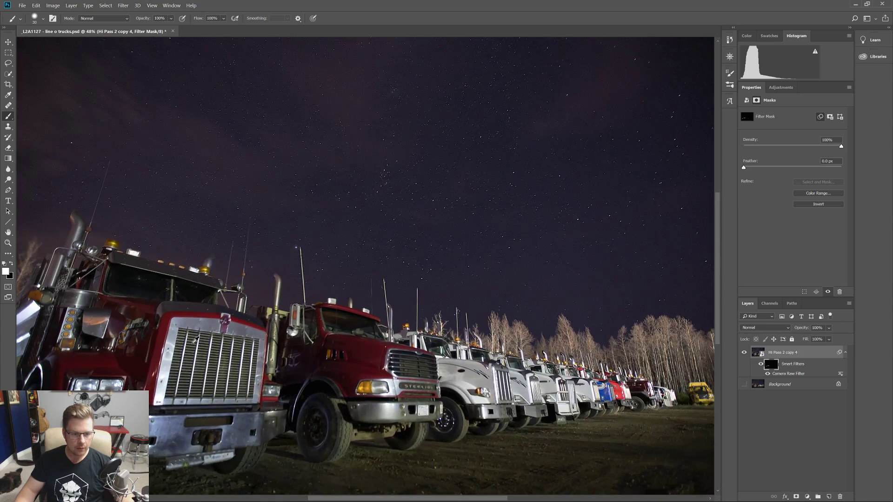
scroll(333, 297, up, 4)
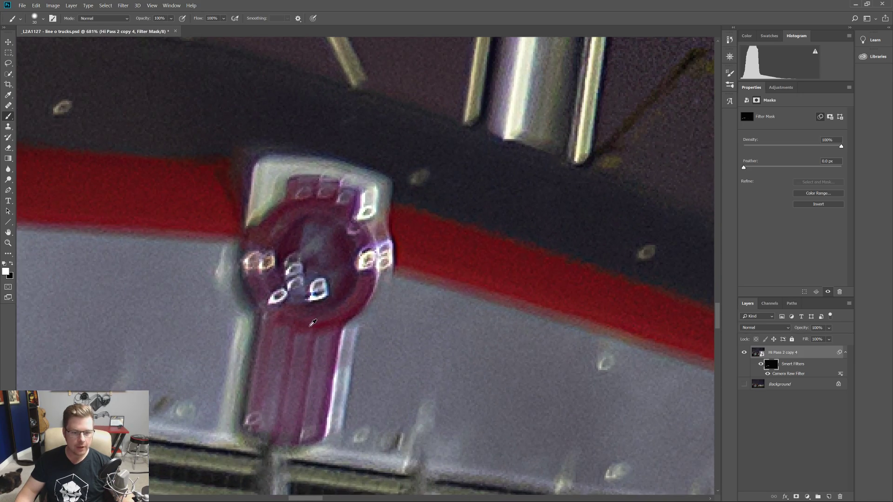
scroll(321, 302, down, 5)
mouse_move(282, 320)
mouse_down()
mouse_move(277, 254)
mouse_move(287, 222)
mouse_move(349, 240)
mouse_move(351, 298)
mouse_move(326, 375)
mouse_move(280, 389)
mouse_up()
alt+right_click(287, 386)
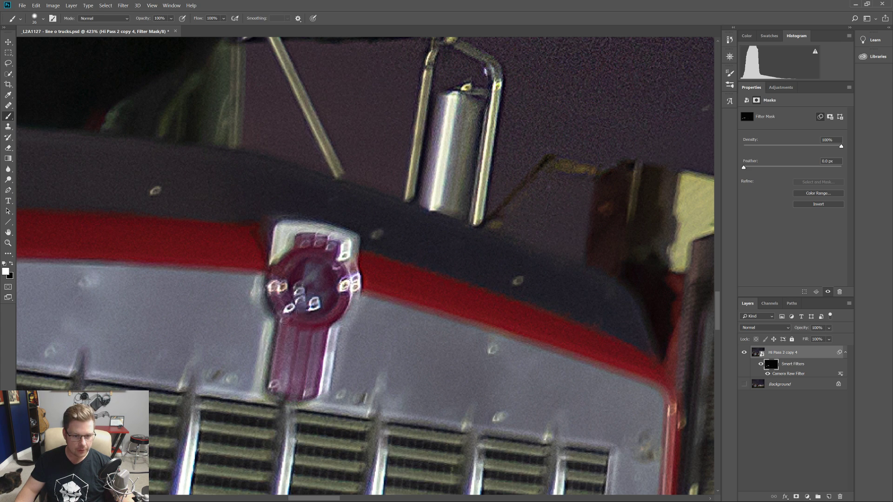
- Reduce the brush to 14 and paint the filter mask around the square amber lens beside the front truck's hood
scroll(418, 328, down, 8)
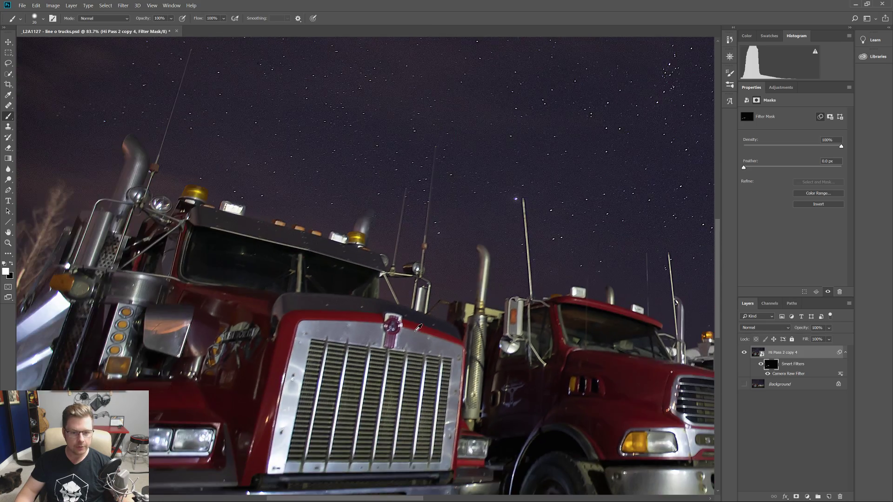
scroll(418, 328, down, 3)
scroll(108, 332, up, 12)
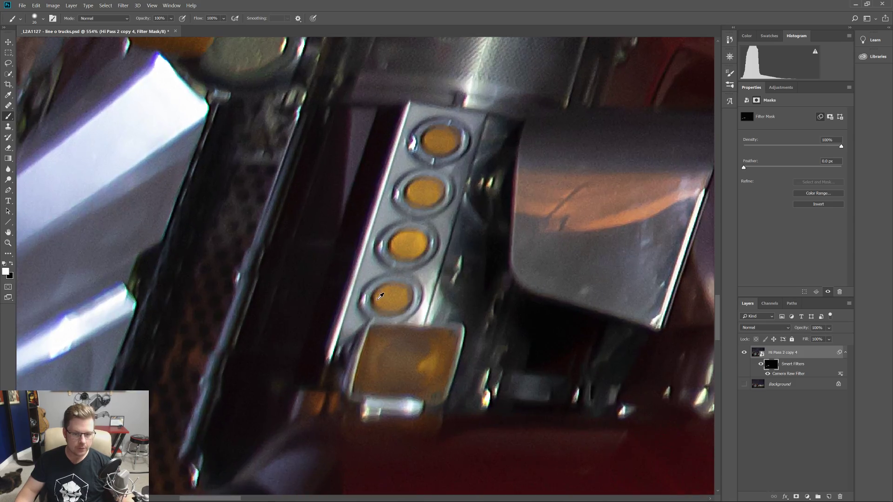
scroll(378, 299, up, 2)
mouse_move(421, 368)
mouse_down()
mouse_move(394, 363)
mouse_move(407, 366)
mouse_move(433, 275)
mouse_up()
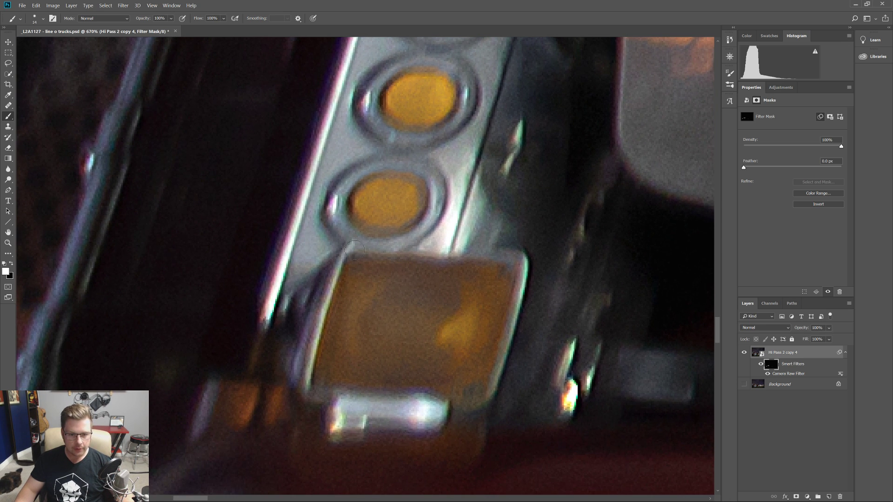
mouse_move(521, 267)
mouse_down()
mouse_move(490, 394)
mouse_move(444, 398)
mouse_move(426, 423)
mouse_move(377, 421)
mouse_move(343, 418)
mouse_move(317, 400)
mouse_move(343, 255)
mouse_up()
drag(367, 225, 397, 351)
- Paint the filter effect in on the metal plate and rings around the column of four round amber lights
mouse_move(370, 405)
mouse_down()
mouse_move(411, 402)
mouse_move(421, 357)
mouse_move(346, 340)
mouse_move(329, 405)
mouse_up()
drag(402, 401, 408, 349)
drag(337, 390, 309, 448)
mouse_move(395, 362)
mouse_down()
mouse_move(424, 316)
mouse_move(405, 291)
mouse_move(375, 290)
mouse_move(334, 316)
mouse_move(321, 342)
mouse_move(366, 369)
mouse_up()
mouse_move(361, 245)
mouse_down()
mouse_move(436, 246)
mouse_move(395, 353)
mouse_move(377, 306)
mouse_move(420, 290)
mouse_move(432, 273)
mouse_move(433, 252)
mouse_move(416, 225)
mouse_move(357, 239)
mouse_move(341, 261)
mouse_move(341, 286)
mouse_move(381, 308)
mouse_up()
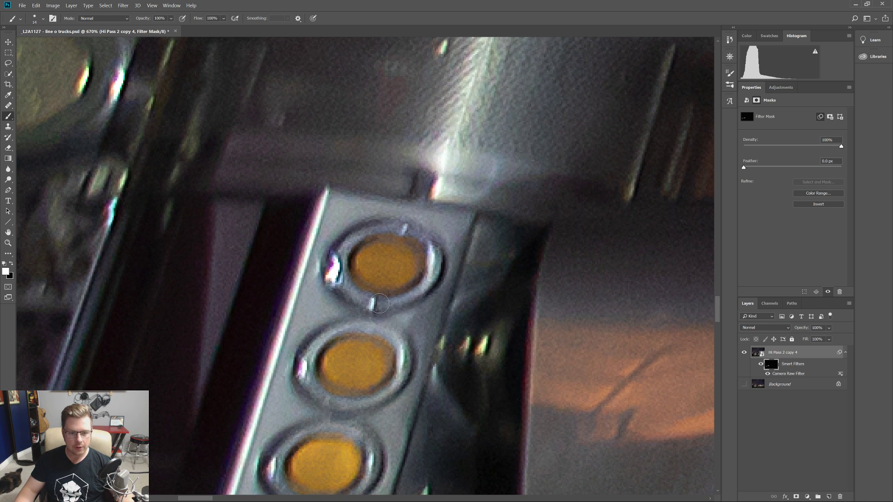
drag(437, 300, 391, 273)
drag(393, 337, 387, 289)
- Paint the filter mask around the chrome surround of the second truck's amber and clear headlight
scroll(386, 289, down, 7)
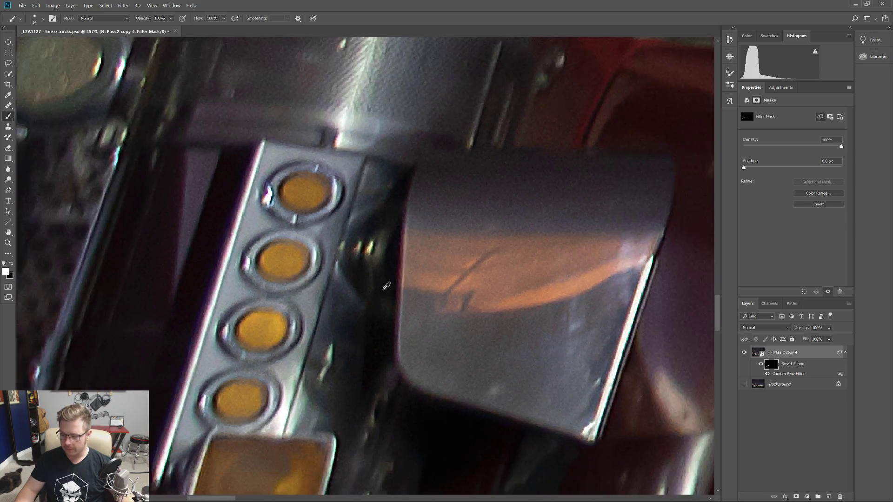
scroll(373, 299, down, 3)
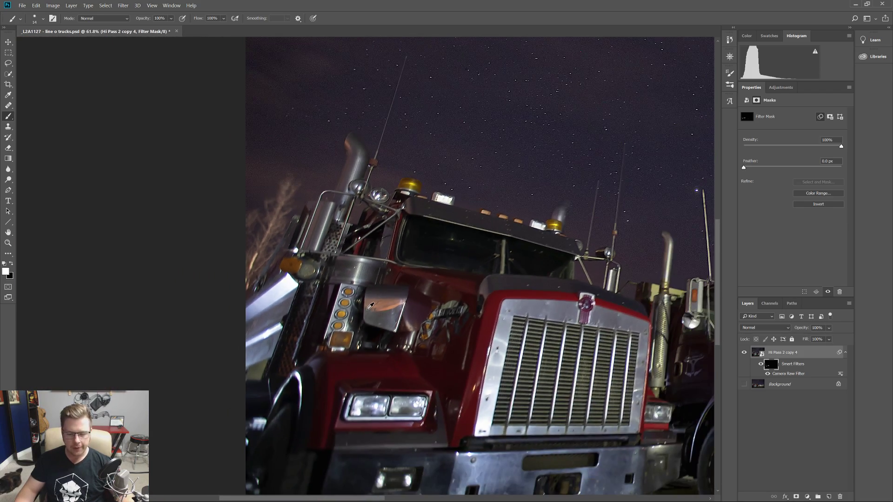
scroll(338, 393, up, 10)
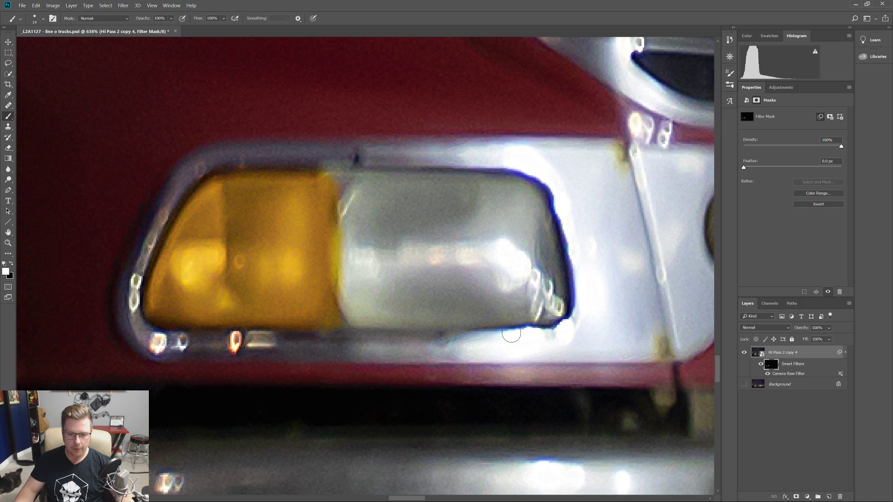
mouse_move(155, 326)
mouse_down()
mouse_move(144, 253)
mouse_move(183, 179)
mouse_move(242, 153)
mouse_move(395, 151)
mouse_move(505, 165)
mouse_move(557, 204)
mouse_move(575, 304)
mouse_move(567, 238)
mouse_up()
drag(328, 147, 329, 147)
mouse_move(576, 142)
mouse_down()
mouse_move(626, 156)
mouse_move(666, 319)
mouse_move(603, 357)
mouse_move(213, 364)
mouse_move(136, 349)
mouse_move(141, 236)
mouse_move(195, 157)
mouse_up()
- Set the brush to 12 and paint the filter effect in along the lowest horizontal bar of the second truck's grille
scroll(440, 283, down, 5)
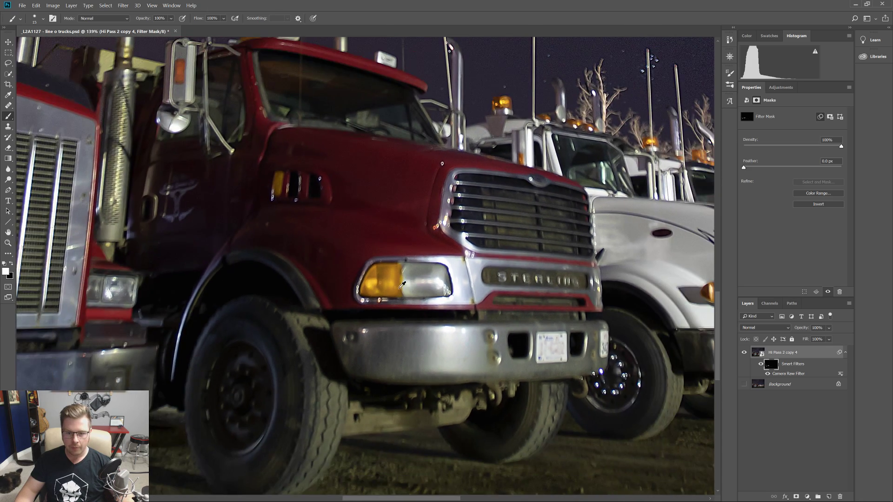
scroll(426, 175, up, 4)
drag(302, 149, 266, 296)
scroll(225, 350, up, 2)
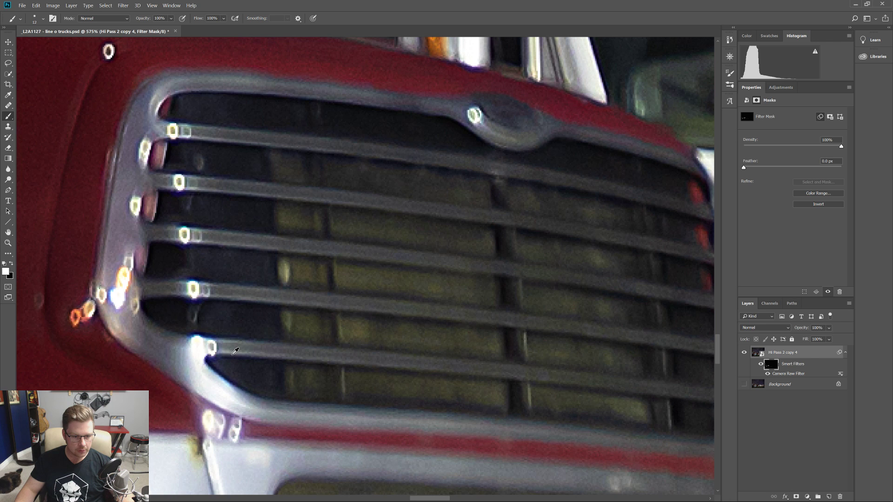
drag(318, 368, 430, 370)
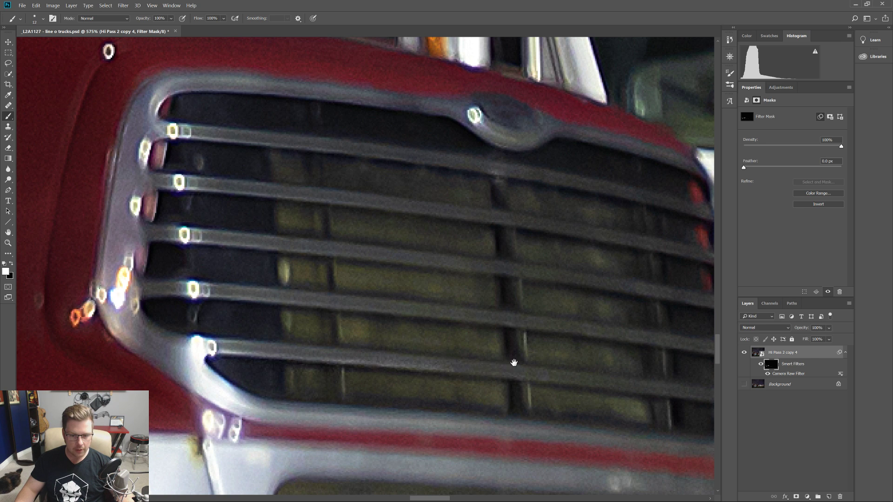
drag(506, 364, 325, 325)
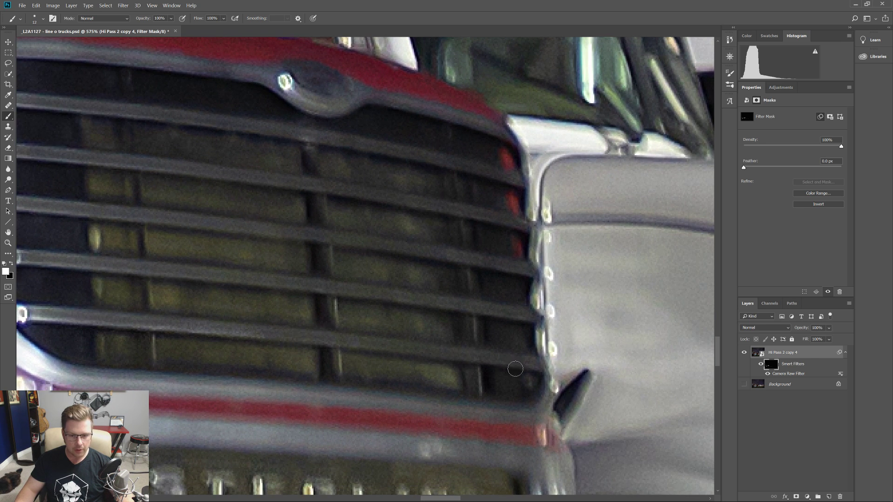
drag(515, 368, 536, 369)
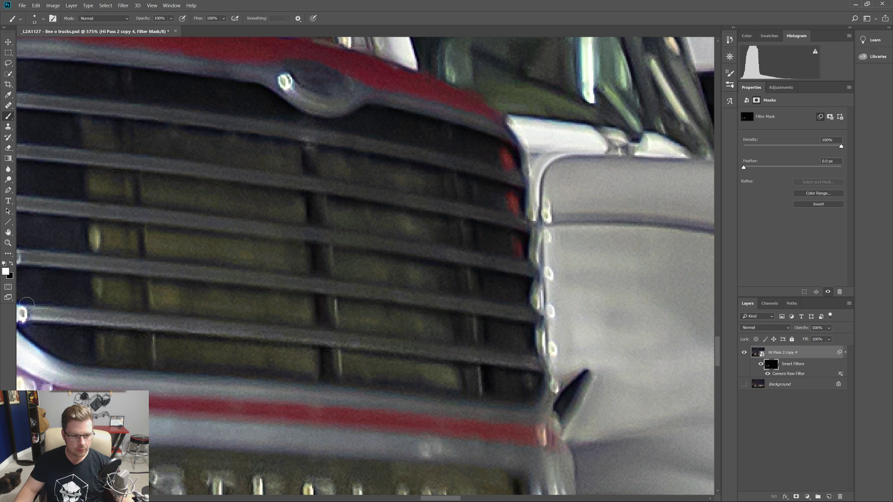
drag(154, 326, 299, 331)
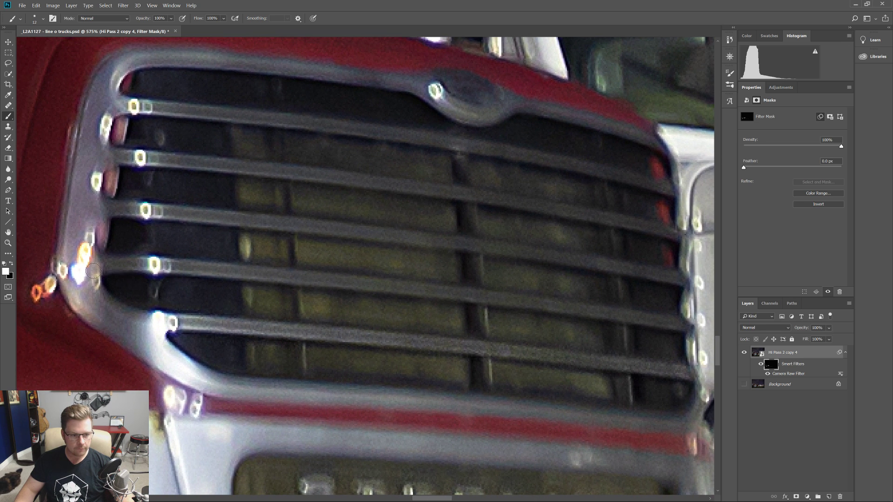
- Paint straight strokes on the filter mask along the second and third horizontal grille bars from the bottom
click(153, 278)
shift+click(690, 334)
shift+click(152, 260)
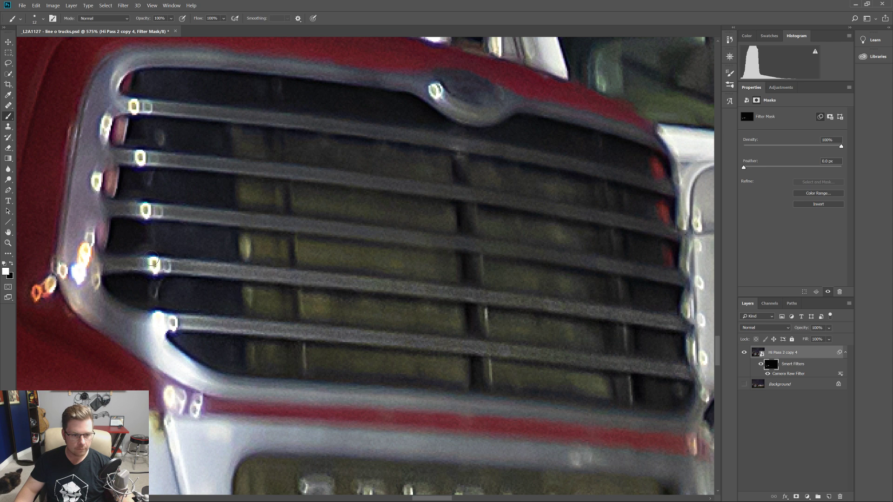
shift+click(103, 260)
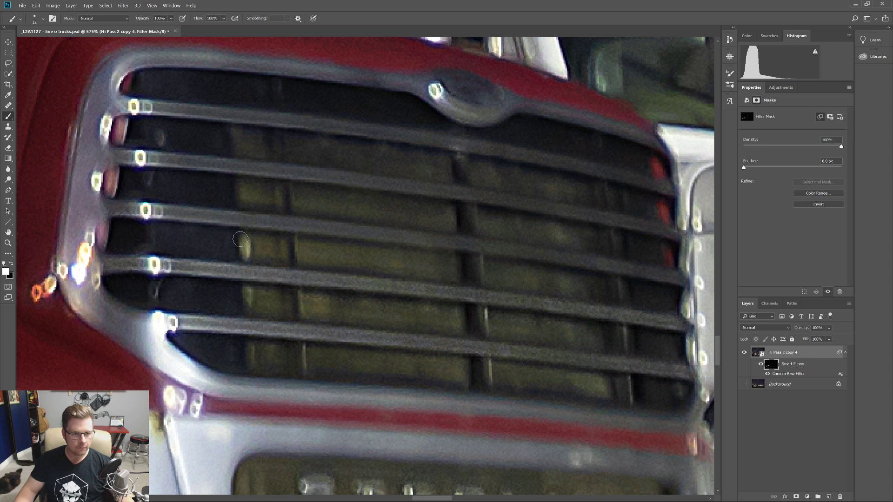
shift+click(680, 273)
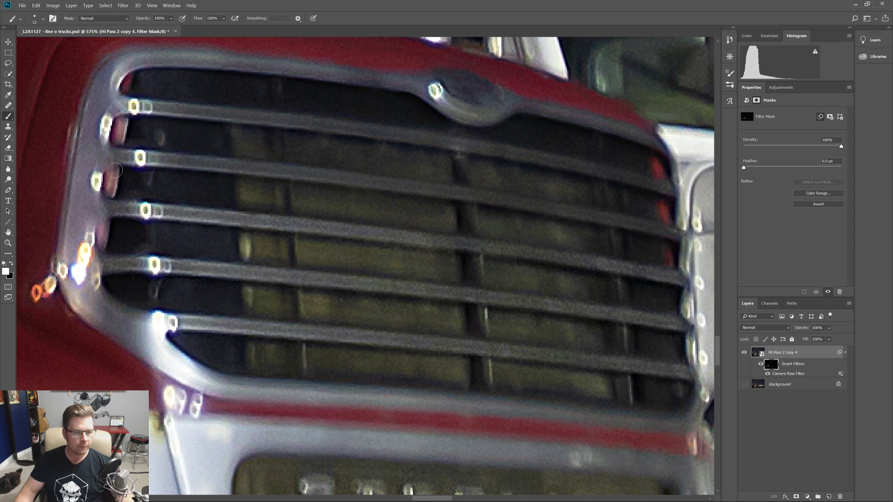
- Paint the filter effect in along the two highest horizontal bars and the upper rim of the second truck's grille
shift+click(237, 169)
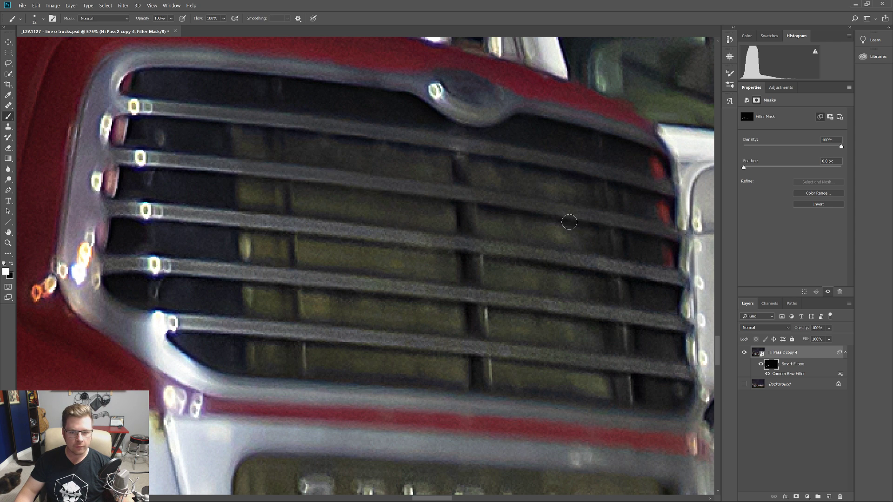
shift+click(678, 237)
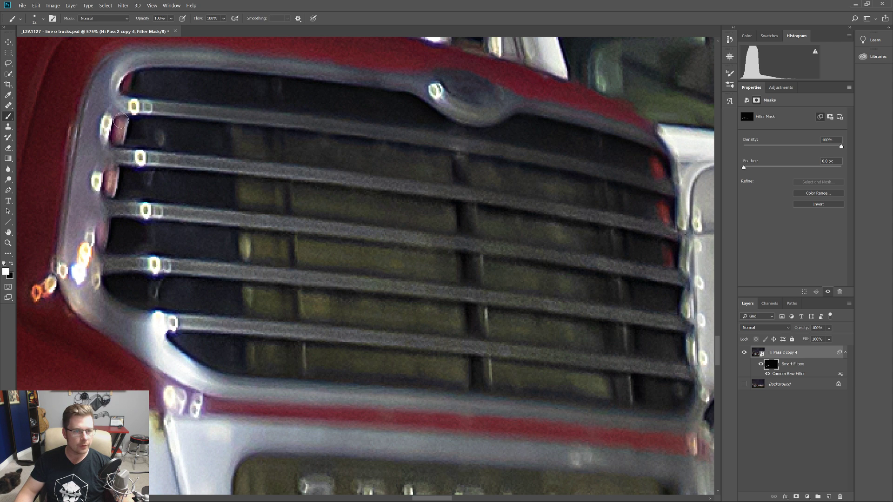
shift+click(457, 149)
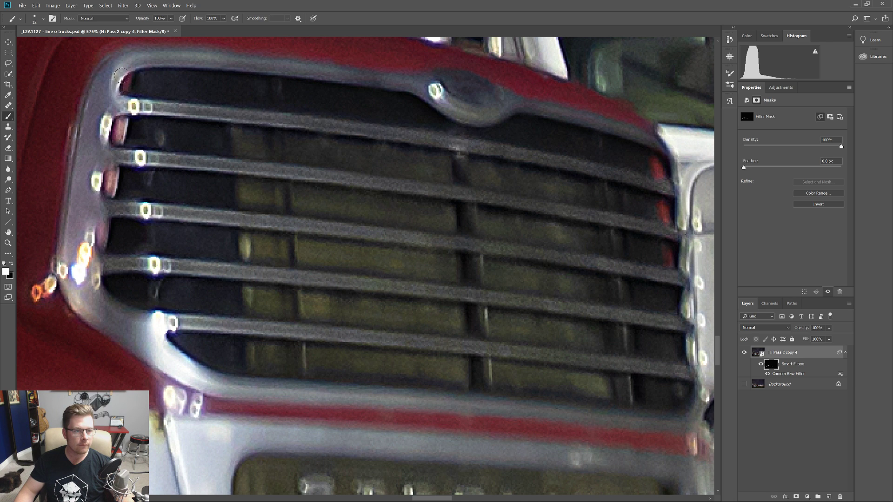
shift+click(413, 86)
mouse_move(419, 90)
mouse_down()
mouse_move(472, 125)
mouse_move(546, 112)
mouse_move(669, 150)
mouse_move(670, 181)
mouse_up()
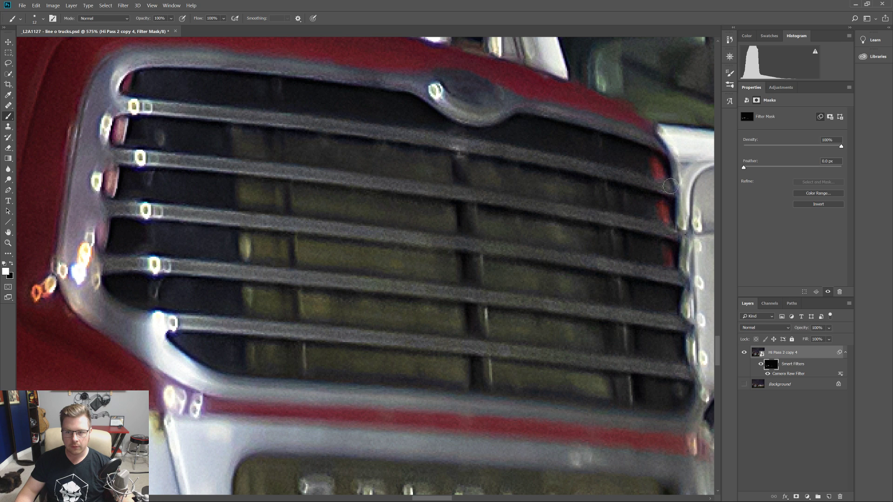
- Toggle the smart filters' visibility off and on to compare the whole image with and without the effect
scroll(367, 243, down, 10)
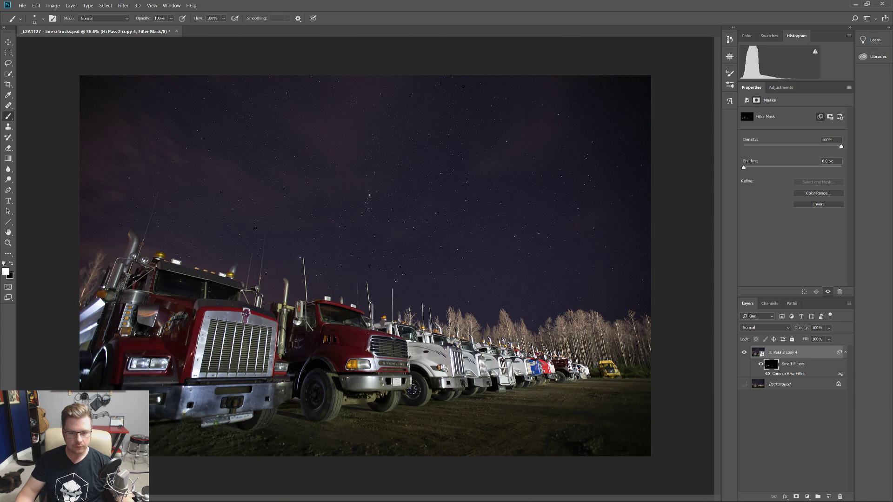
click(762, 365)
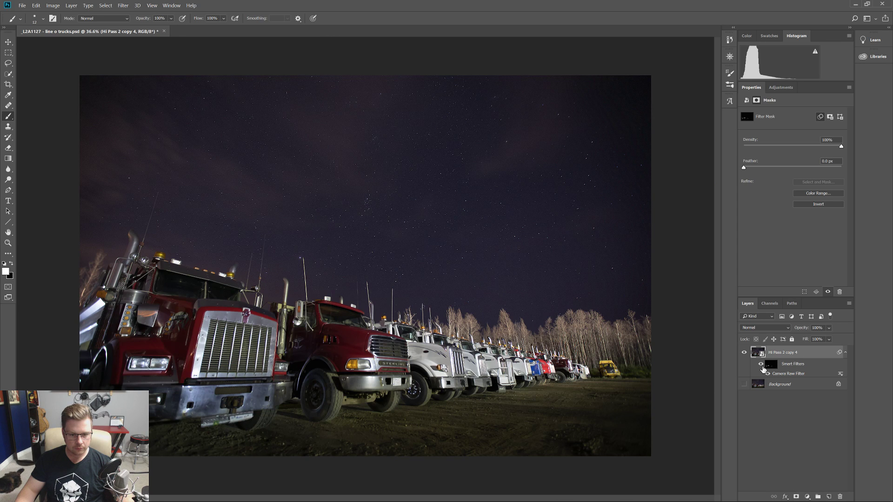
click(761, 365)
click(762, 365)
click(762, 365)
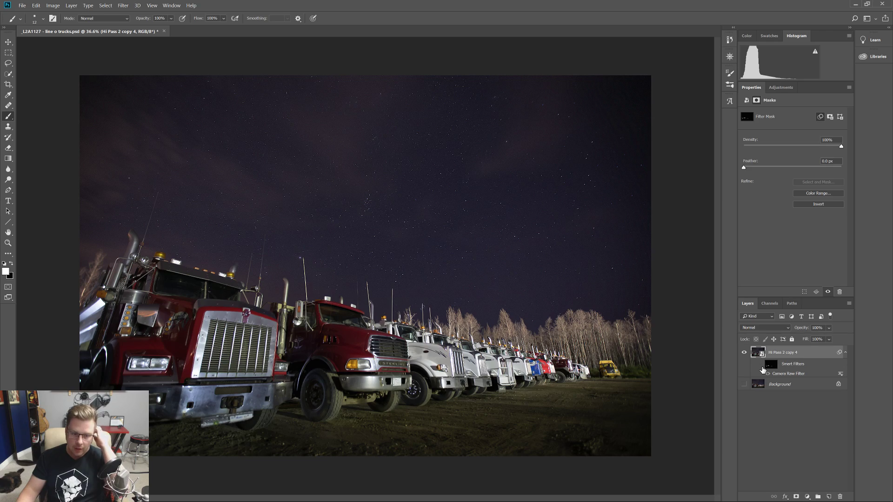
click(761, 366)
- Reselect the smart filter mask and paint the effect in along the edges of the front truck's chrome bumper with a larger brush
scroll(275, 379, up, 10)
drag(274, 387, 688, 265)
scroll(602, 262, down, 8)
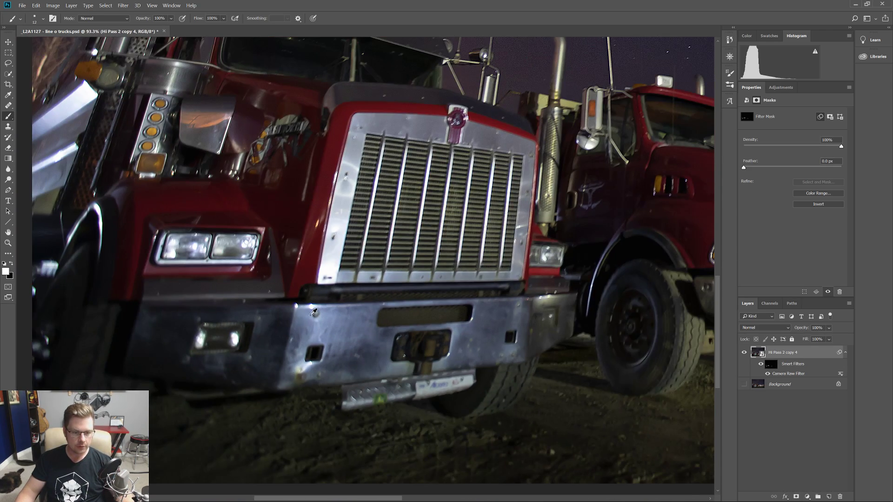
scroll(226, 319, up, 4)
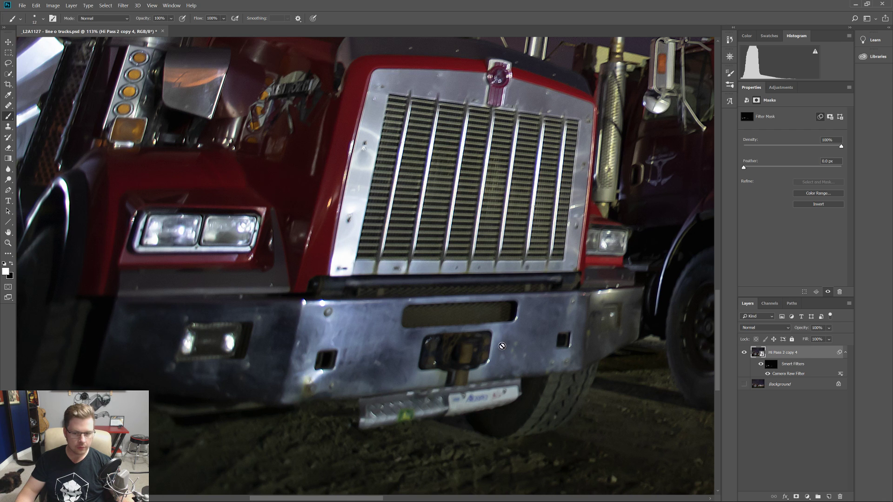
click(773, 368)
drag(133, 313, 142, 314)
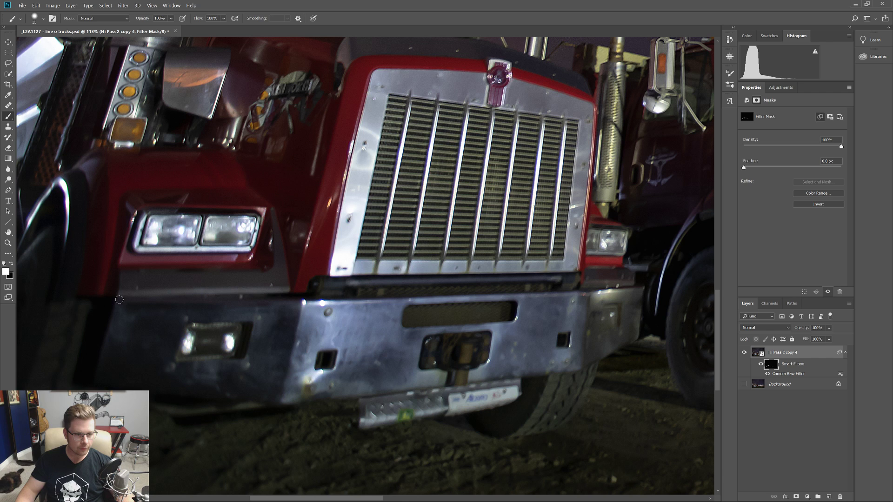
drag(329, 298, 591, 292)
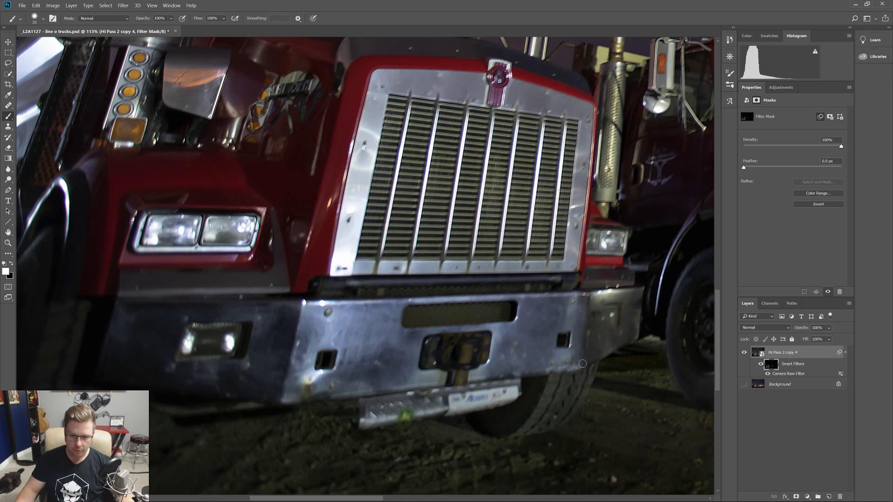
- Reduce the brush size and paint the filter mask around the front truck's small headlight beside the grille, nearest the second truck
key(ctrl+0)
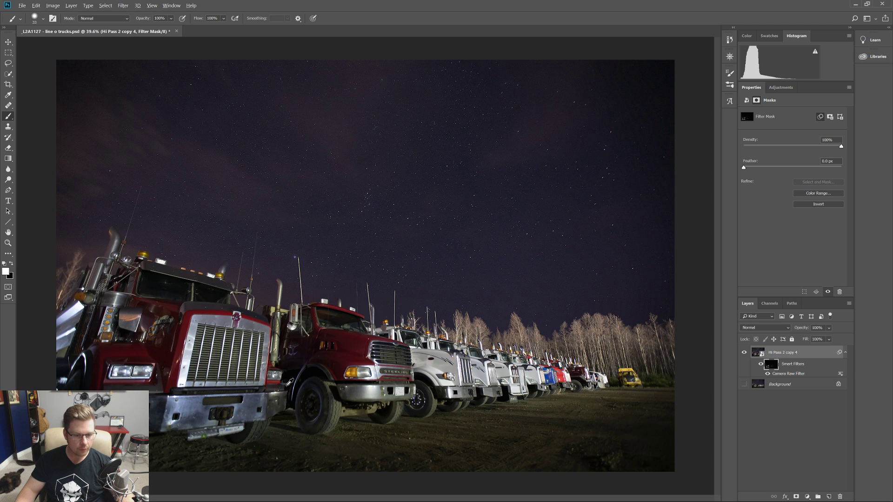
scroll(290, 381, up, 6)
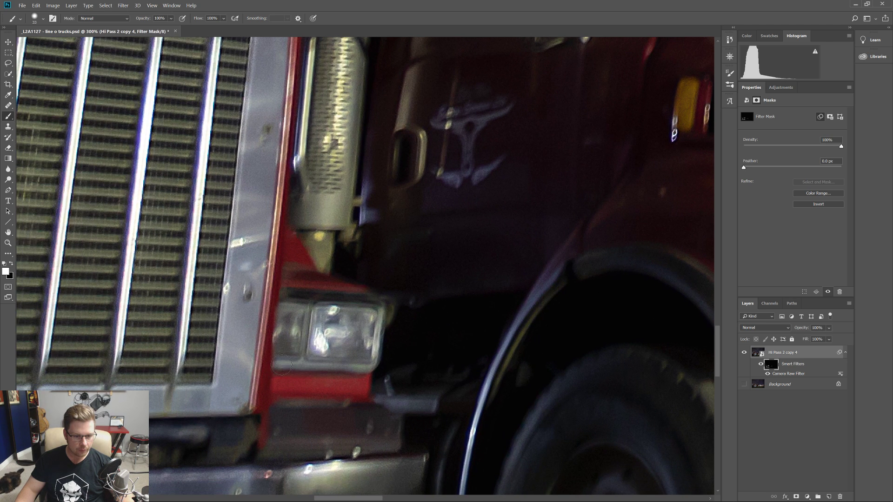
right_click(386, 354)
alt+right_click(378, 349)
mouse_move(377, 362)
mouse_down()
mouse_move(384, 309)
mouse_move(282, 298)
mouse_move(304, 306)
mouse_move(310, 350)
mouse_up()
scroll(304, 410, down, 5)
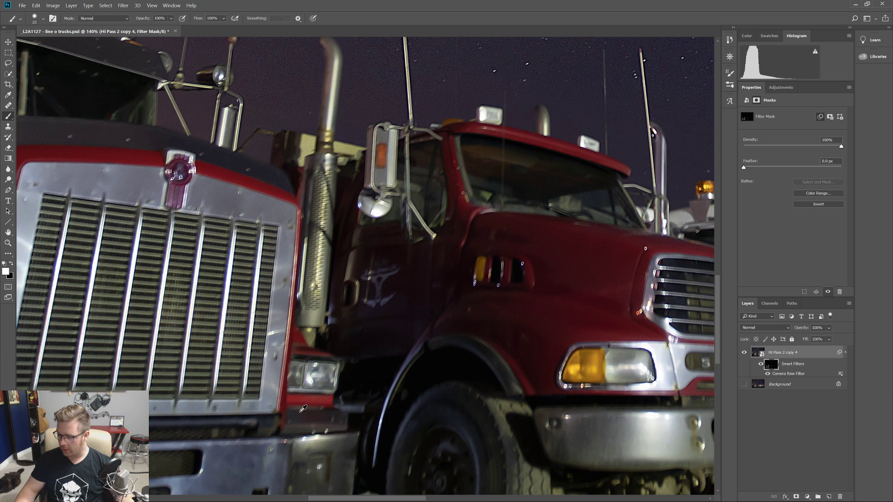
scroll(303, 409, down, 6)
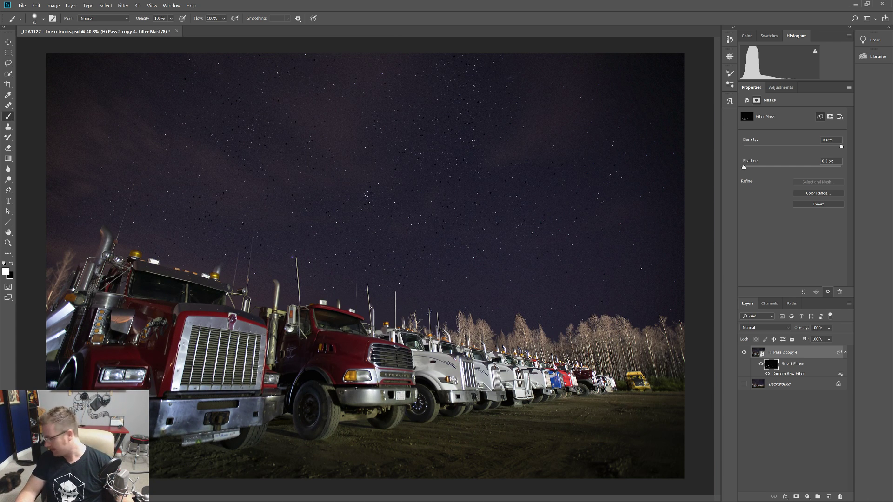
- Paint the filter effect in along the second truck's red-edged opening below the STERLING lettering and the chrome panel's upper edge
scroll(349, 320, up, 5)
scroll(349, 320, up, 4)
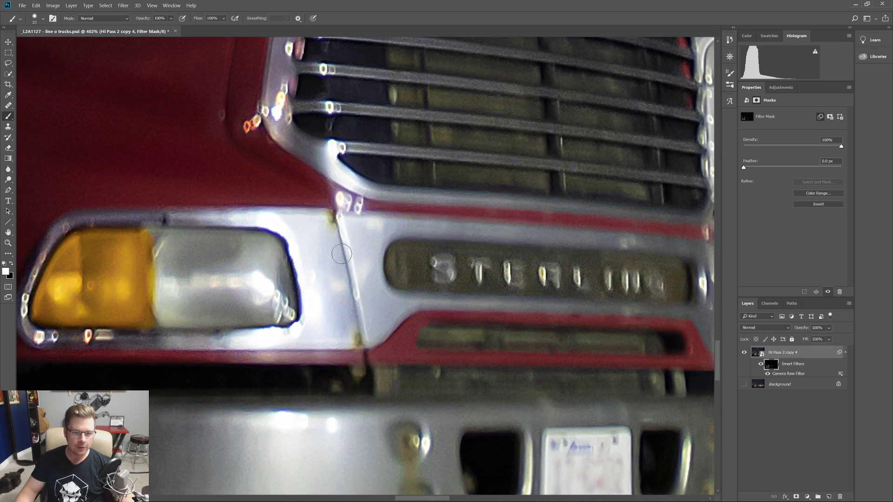
drag(419, 288, 230, 284)
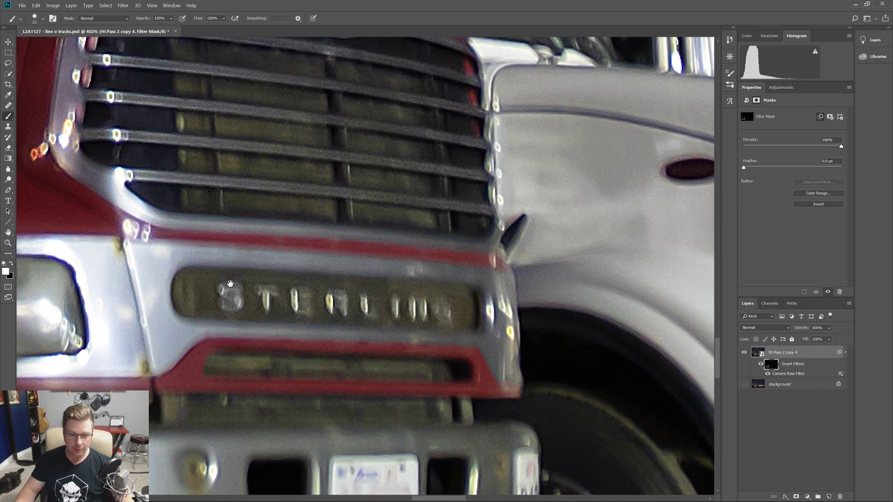
drag(158, 372, 207, 338)
mouse_move(221, 338)
mouse_down()
mouse_move(211, 341)
mouse_move(473, 345)
mouse_up()
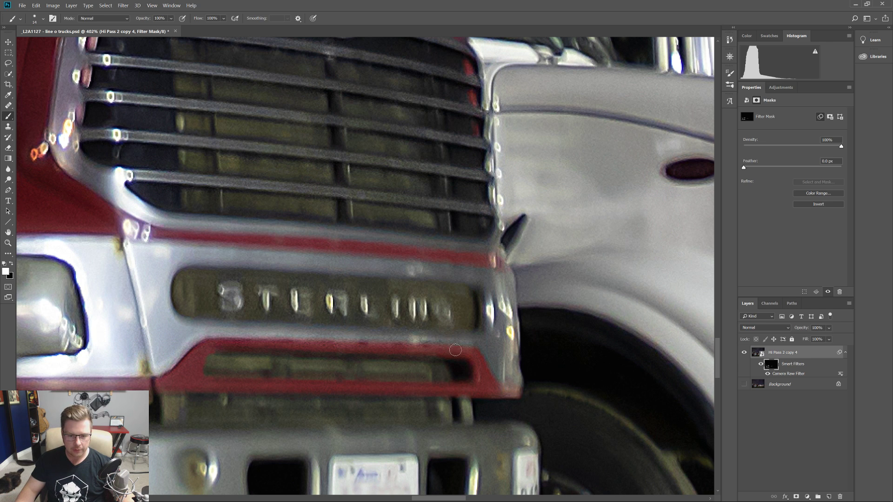
mouse_move(481, 347)
mouse_down()
mouse_move(498, 384)
mouse_move(521, 385)
mouse_up()
drag(516, 274, 115, 241)
- Outline the third truck's chrome bumper in white on the filter mask with straight strokes, reducing the brush size partway
drag(376, 332, 222, 307)
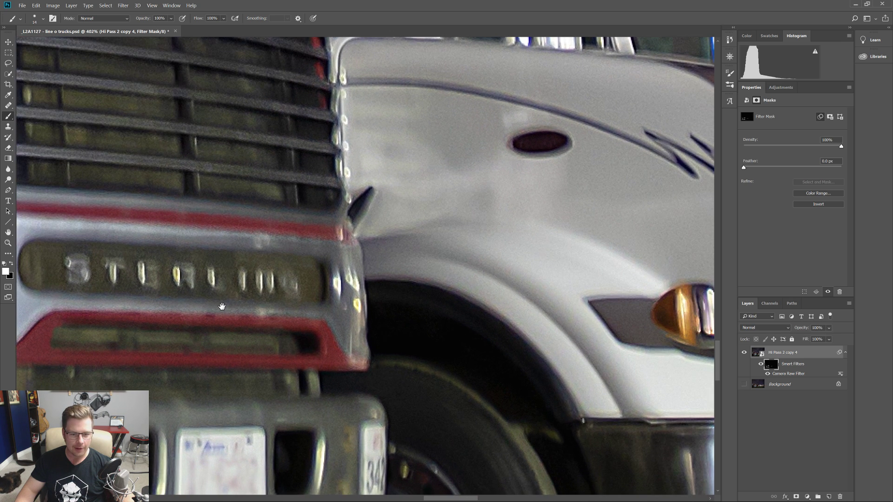
drag(416, 324, 359, 278)
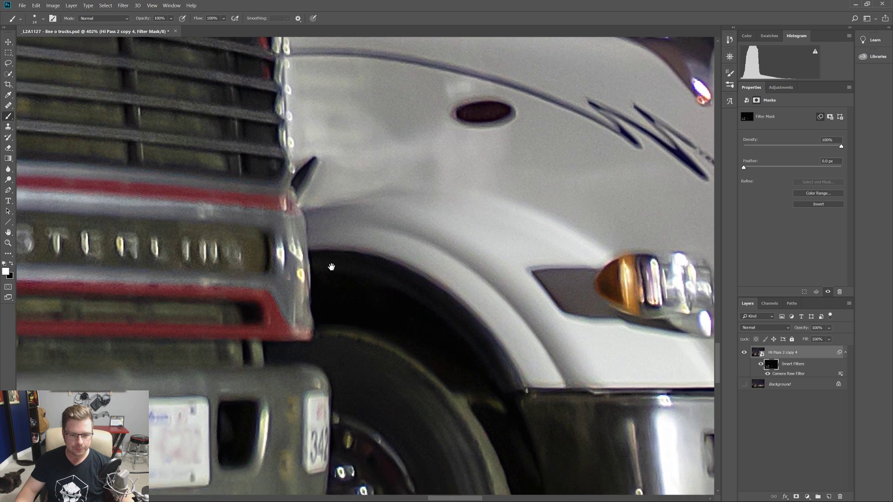
drag(441, 309, 167, 258)
key(x)
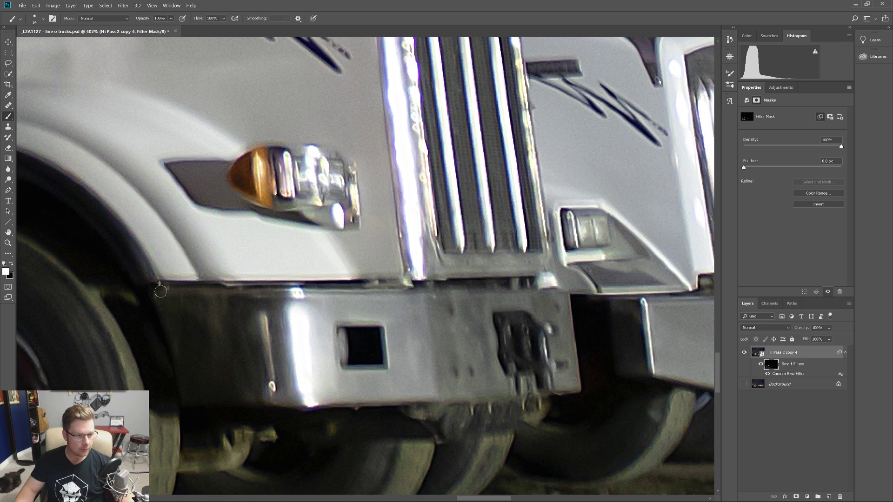
drag(158, 290, 295, 294)
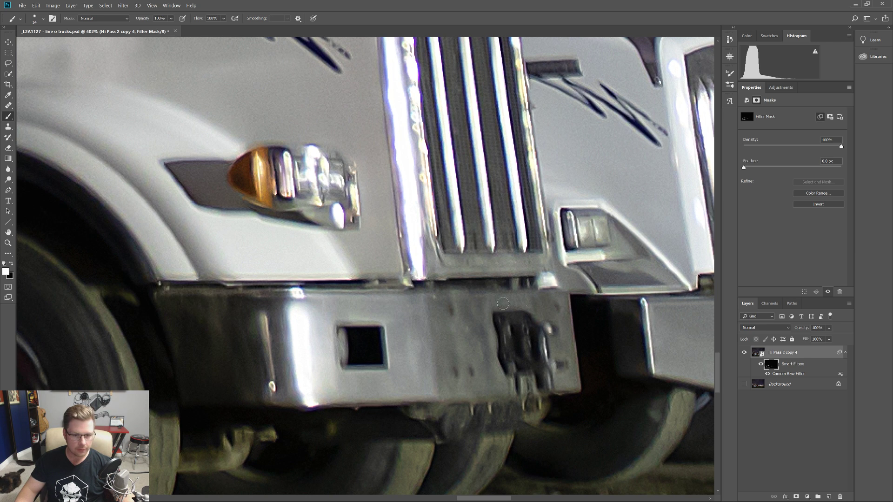
shift+click(567, 294)
shift+right_click(577, 390)
alt+right_click(576, 390)
alt+right_click(578, 390)
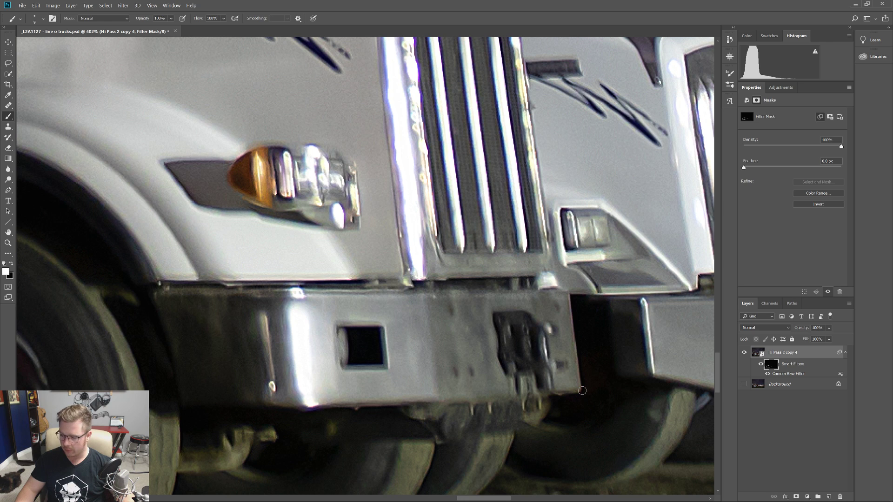
shift+click(581, 390)
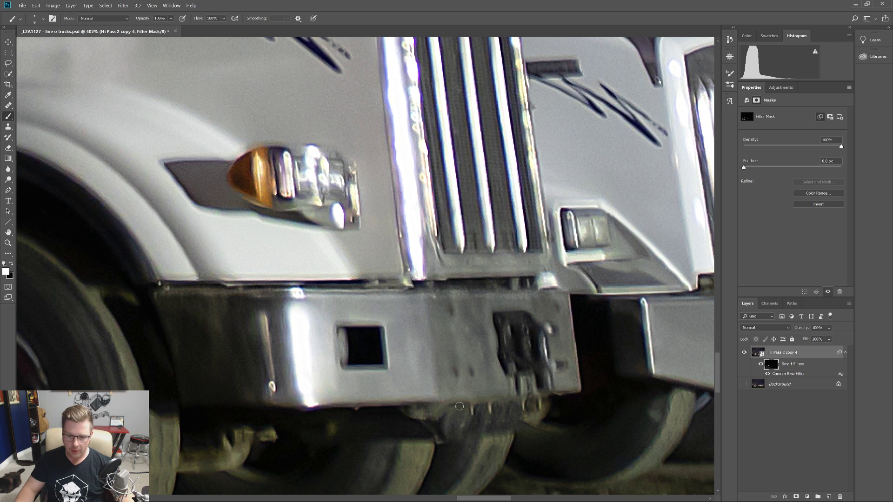
shift+click(302, 407)
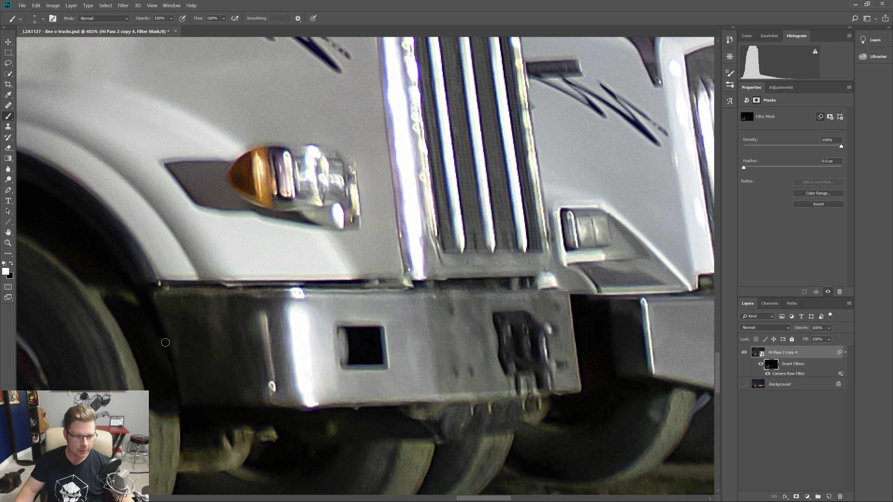
- Paint the filter effect in along the vertical bars and the upper and lower edges of the third truck's grille
scroll(324, 300, down, 7)
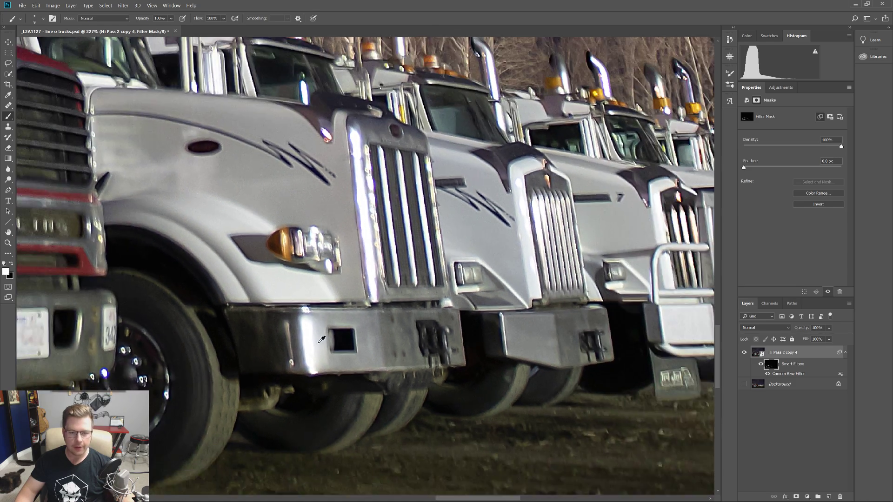
scroll(361, 256, up, 7)
scroll(362, 253, down, 2)
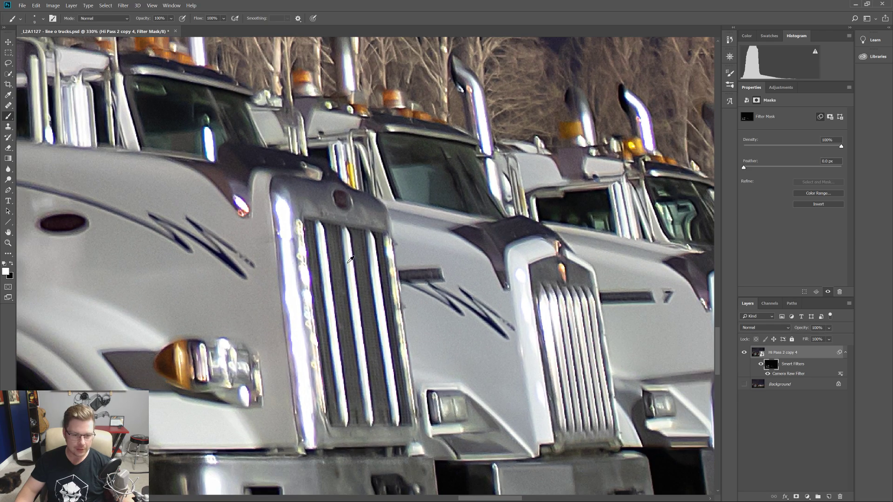
drag(320, 228, 324, 229)
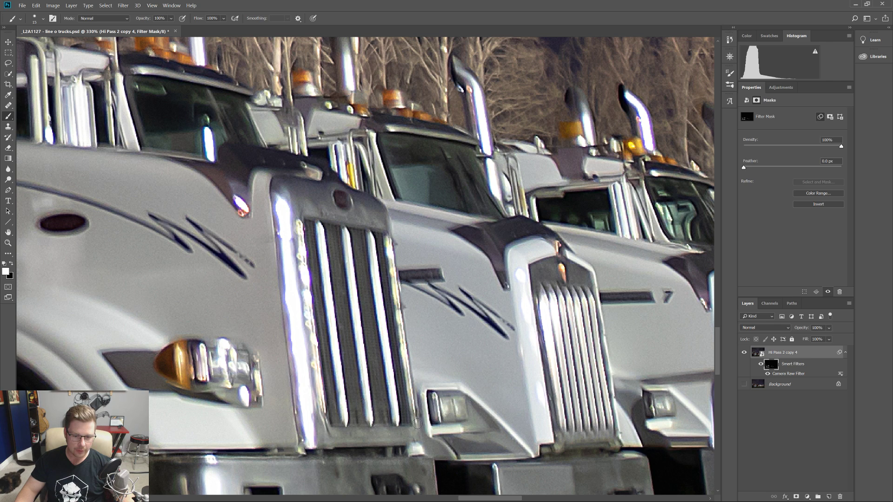
drag(391, 245, 389, 235)
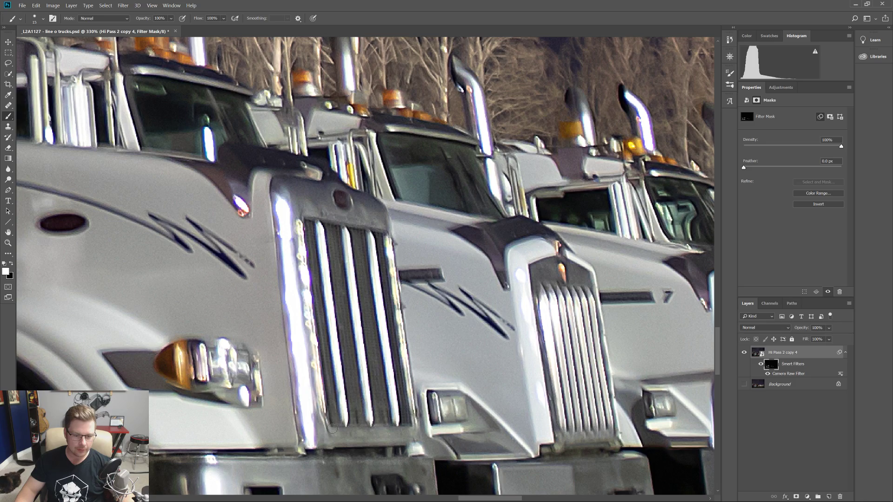
drag(417, 428, 354, 430)
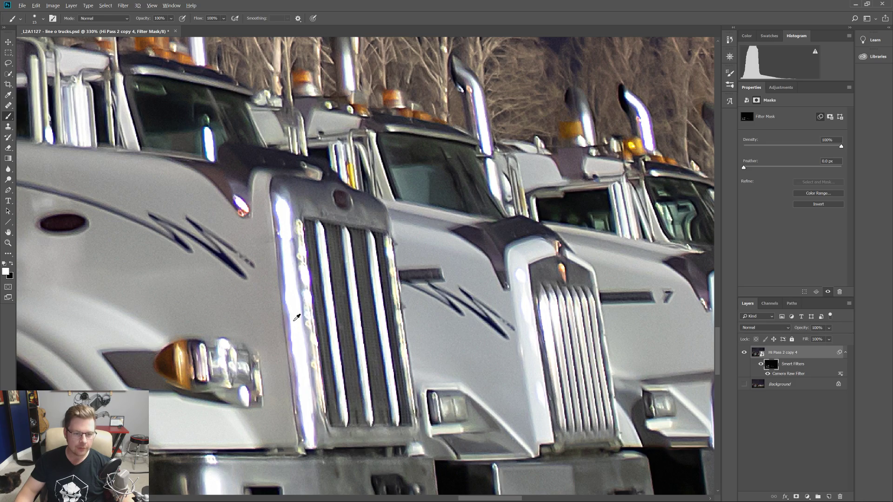
- Paint the filter effect in around the third truck's amber and clear headlight with a very small brush
scroll(293, 321, down, 6)
scroll(286, 327, up, 12)
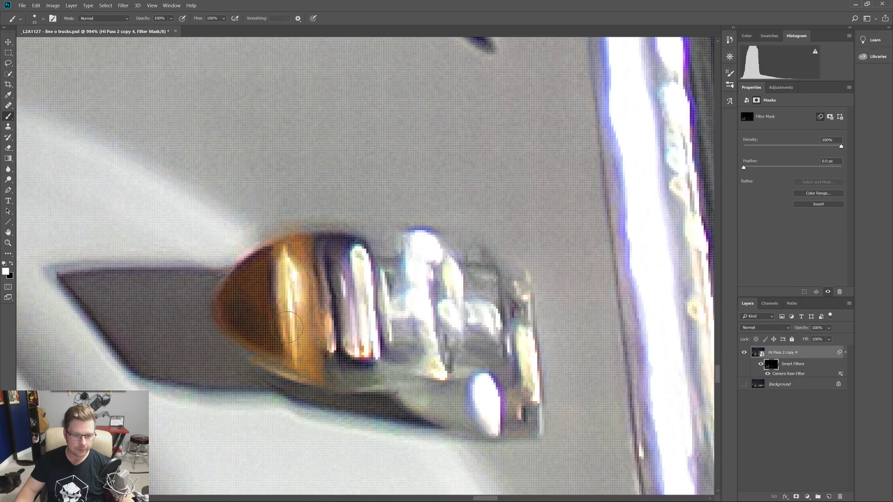
drag(339, 308, 320, 308)
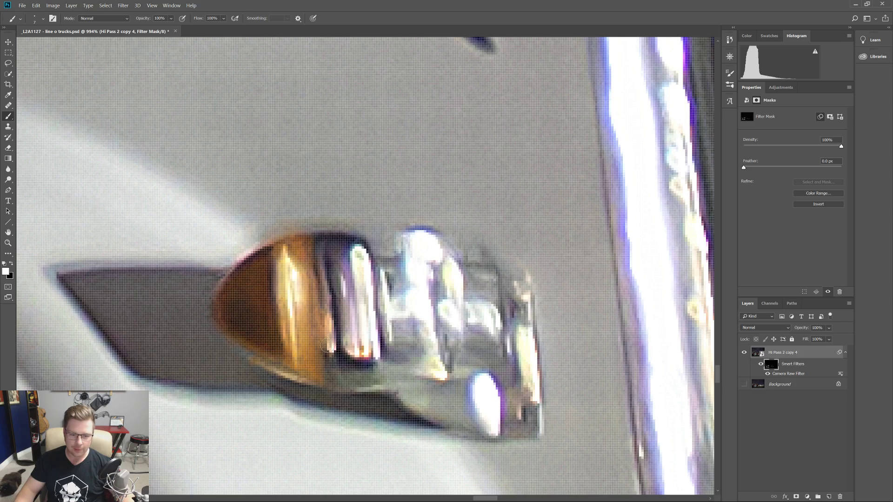
- Display the smart filter mask on its own to inspect all the painted strokes, and return to the image
scroll(256, 381, down, 3)
scroll(256, 381, down, 5)
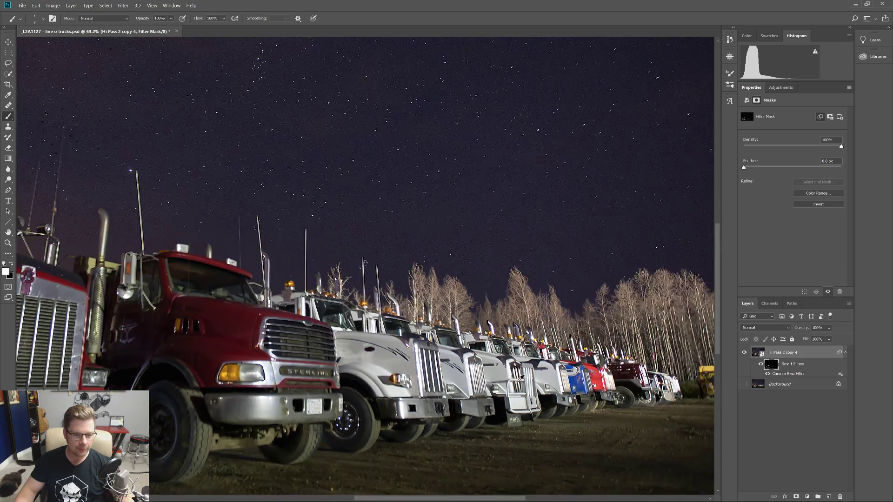
scroll(435, 376, down, 1)
scroll(394, 386, up, 5)
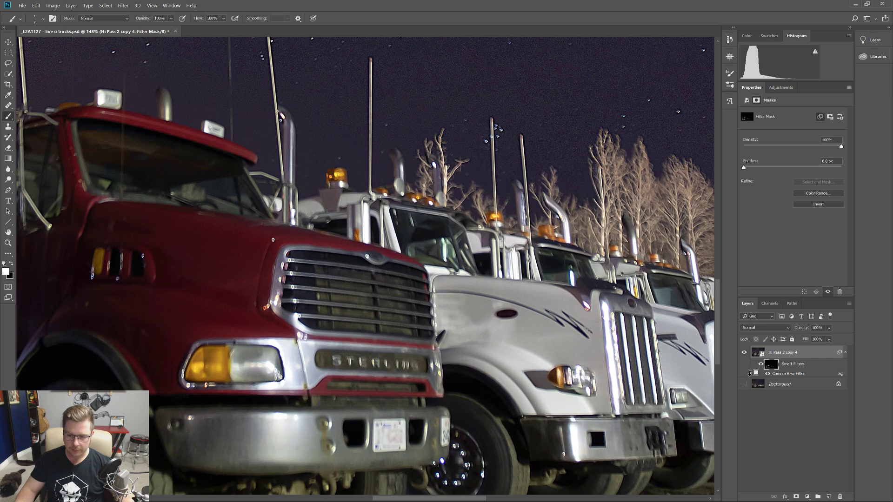
alt+click(775, 365)
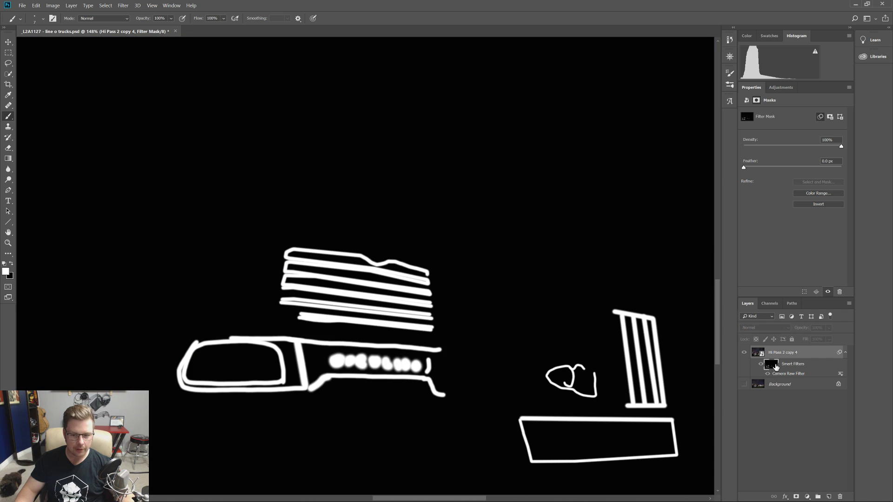
scroll(576, 352, down, 6)
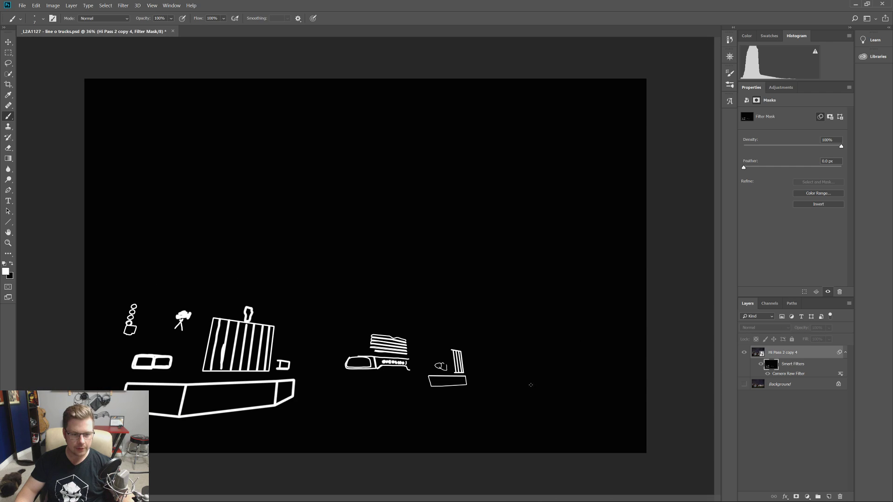
alt+click(771, 367)
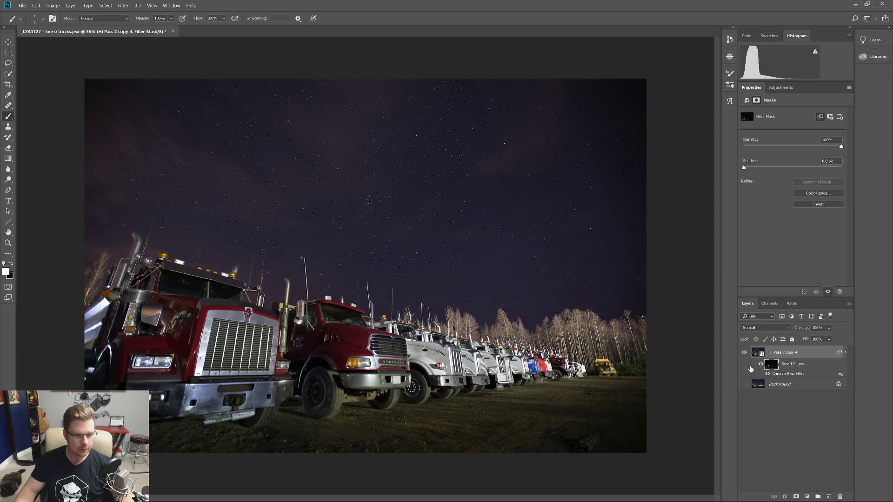
- Paint the filter effect in along the front truck's windshield frame, on its outer and lower edges, and the centre divider
scroll(138, 287, up, 7)
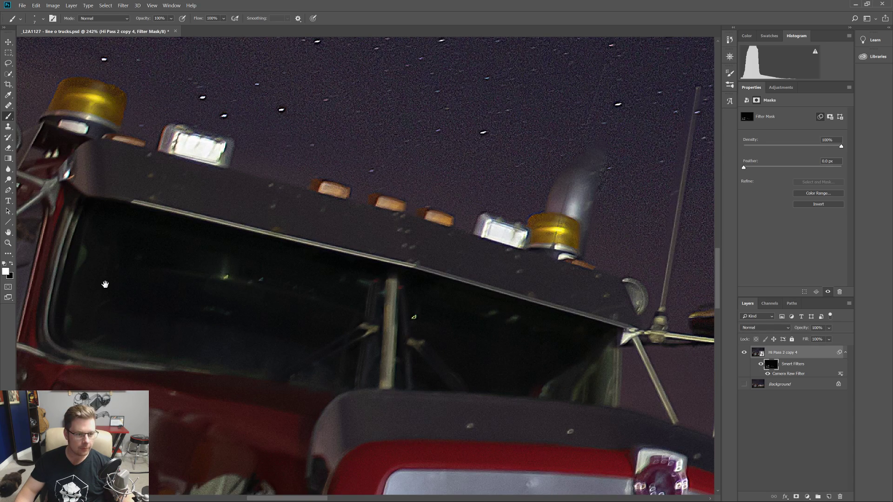
drag(106, 284, 219, 290)
alt+right_click(193, 219)
mouse_move(196, 203)
mouse_down()
mouse_move(166, 338)
mouse_move(184, 359)
mouse_move(307, 378)
mouse_up()
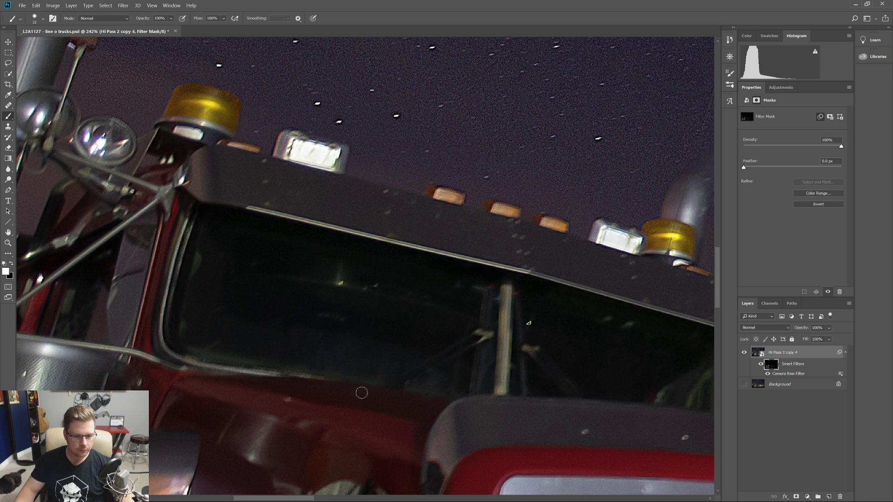
drag(498, 384, 497, 393)
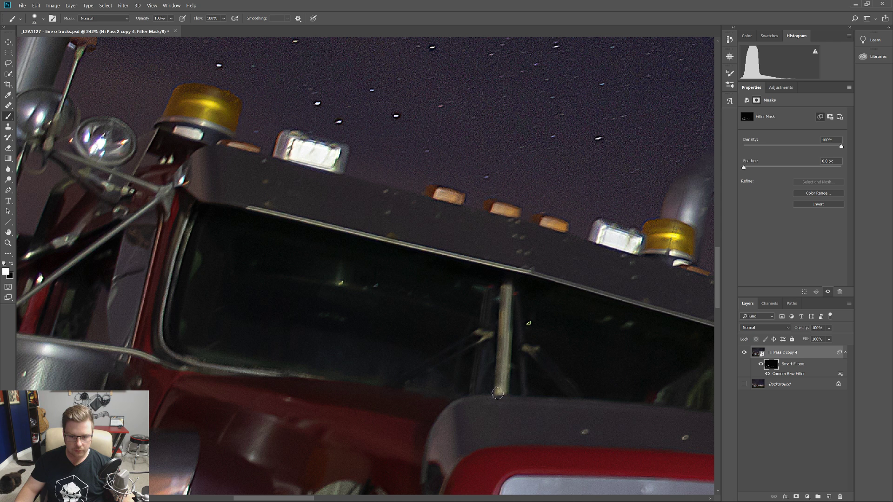
- Paint the effect in along the front truck's windshield post nearest the second truck, and work on the adjoining chrome strut with a smaller brush
drag(510, 288, 214, 296)
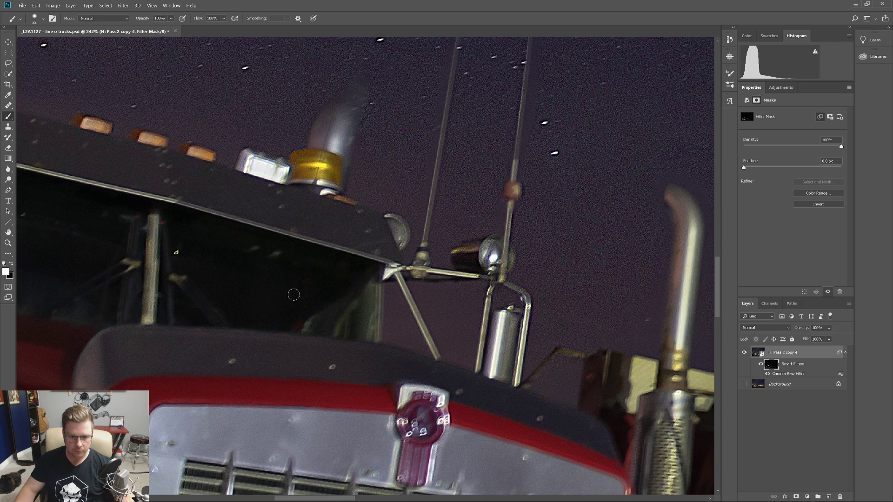
drag(379, 328, 392, 340)
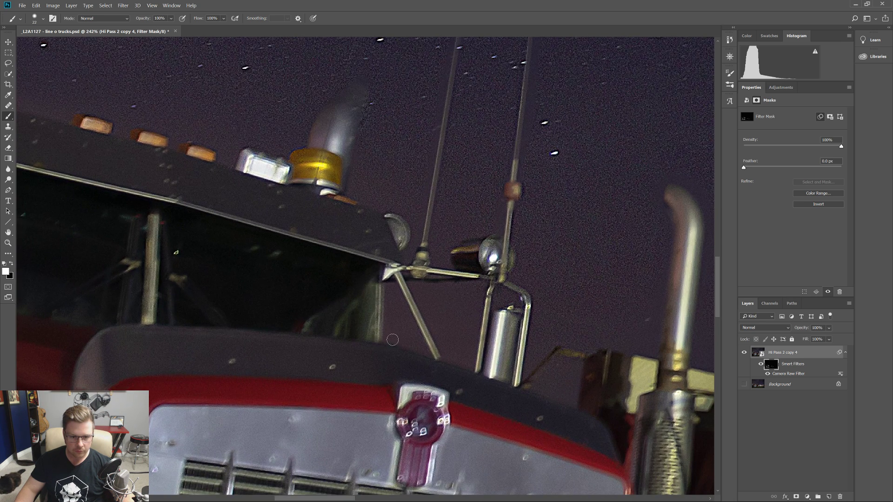
alt+right_click(400, 279)
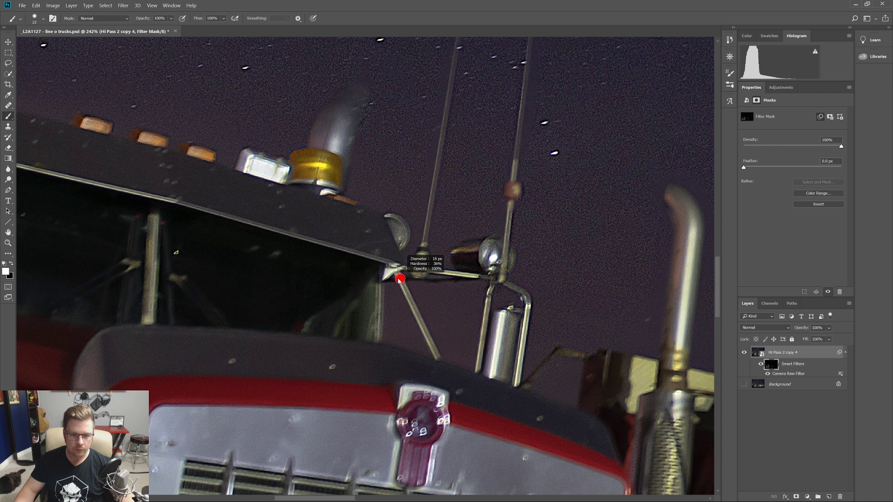
shift+click(437, 357)
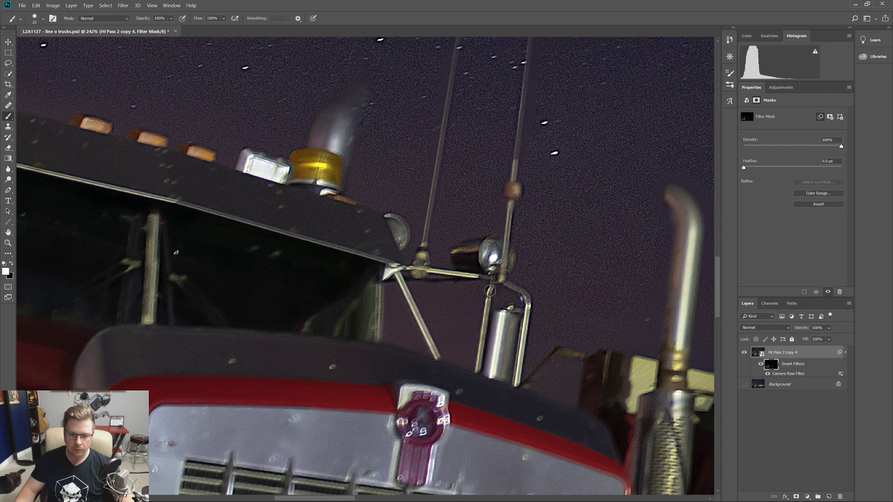
- Paint the filter effect in along both side edges of the second truck's windshield and the upright chrome pipe beside it
scroll(374, 306, down, 8)
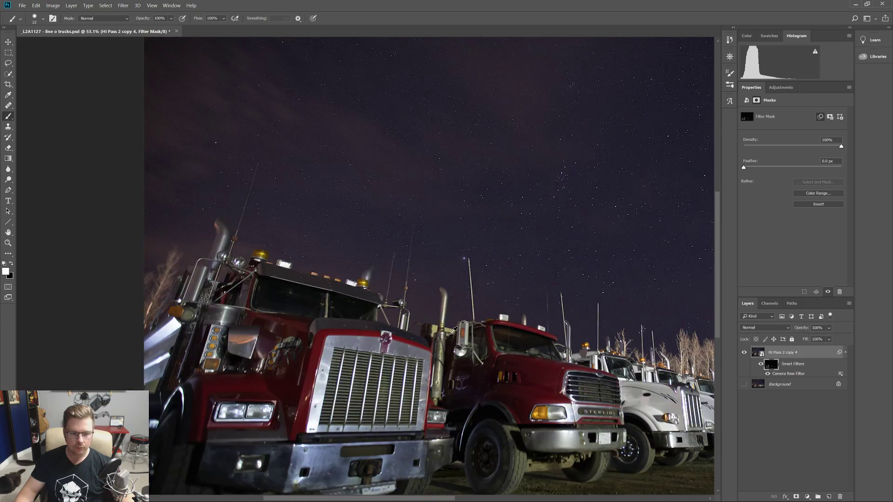
scroll(331, 307, up, 10)
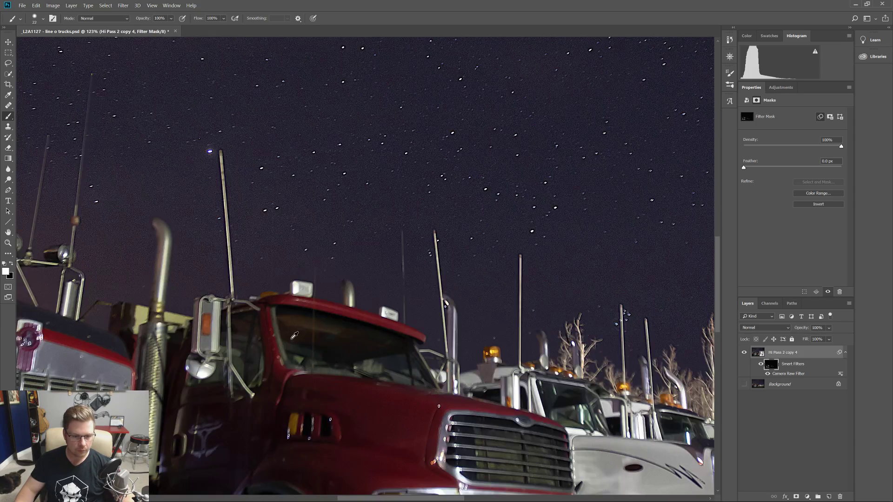
mouse_move(318, 394)
mouse_down()
mouse_move(286, 372)
mouse_move(268, 325)
mouse_move(258, 233)
mouse_up()
mouse_move(622, 330)
mouse_down()
mouse_move(692, 453)
mouse_move(332, 389)
mouse_move(242, 288)
mouse_up()
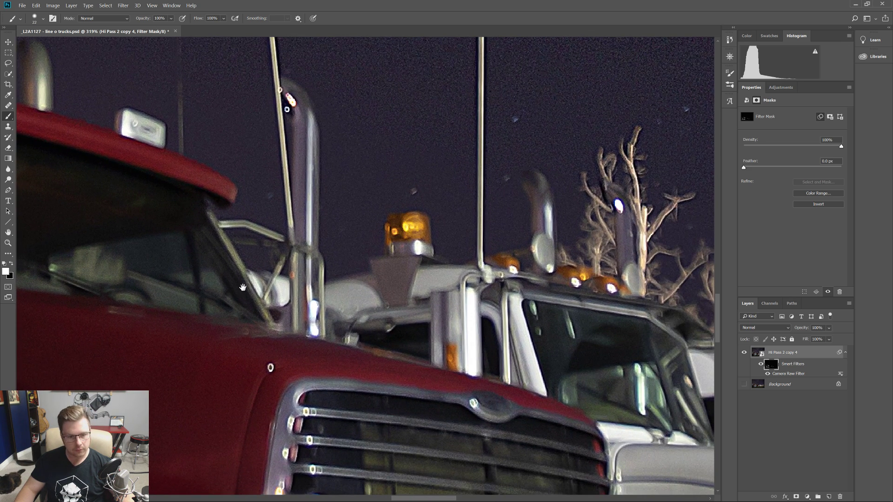
drag(295, 307, 295, 259)
- Switch between the image and the isolated filter mask to review the newly painted windshield strokes
scroll(311, 351, down, 10)
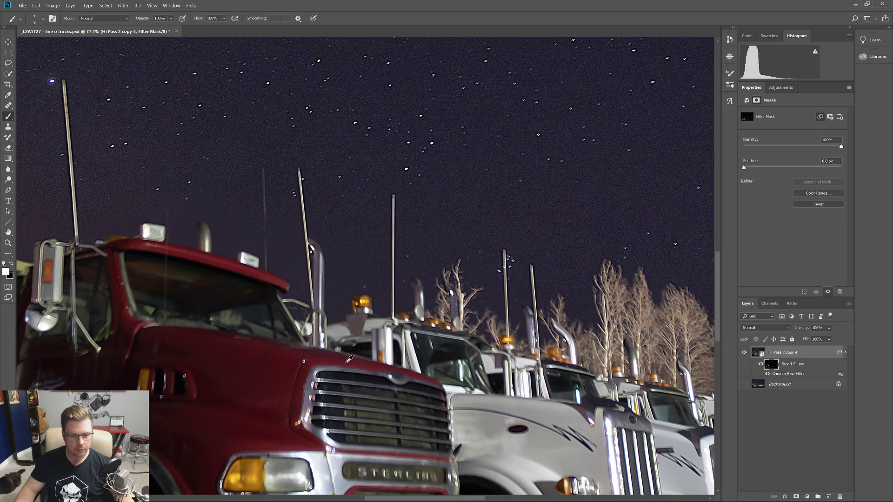
alt+click(771, 365)
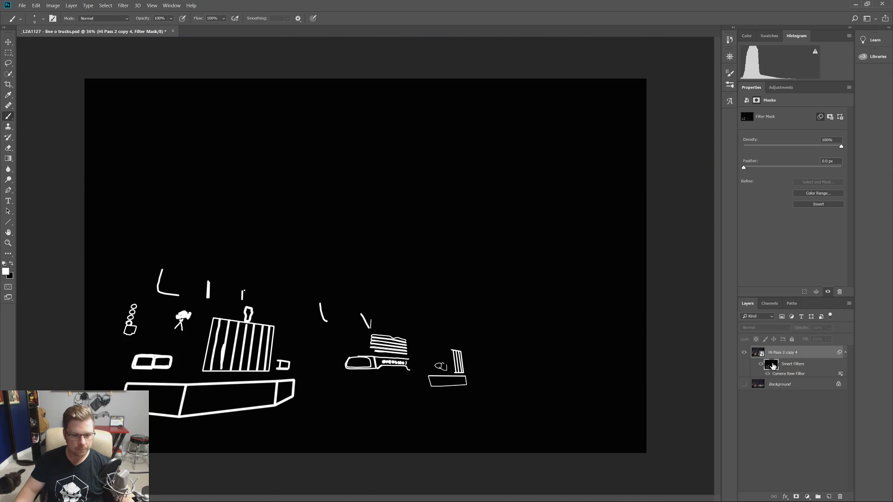
alt+click(771, 365)
alt+click(770, 365)
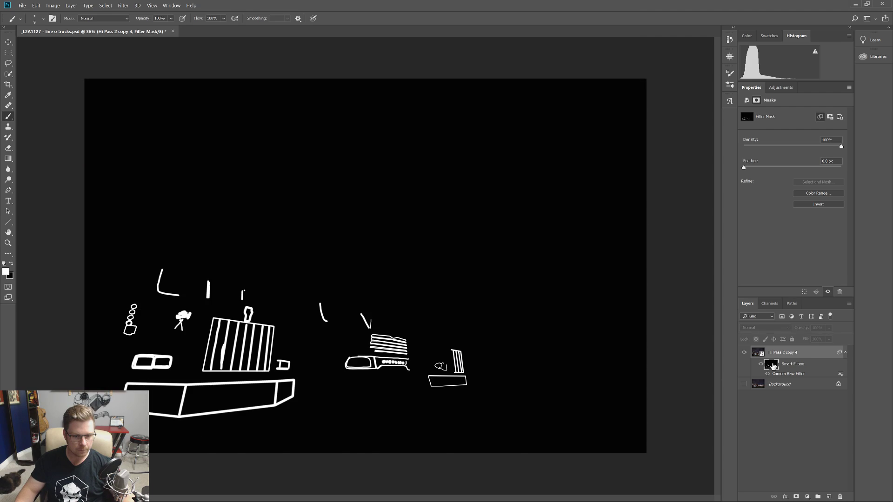
- Paint the filter effect in along the second truck's front wheel arch trim, and check the stroke on the isolated filter mask
alt+click(769, 366)
scroll(325, 362, up, 10)
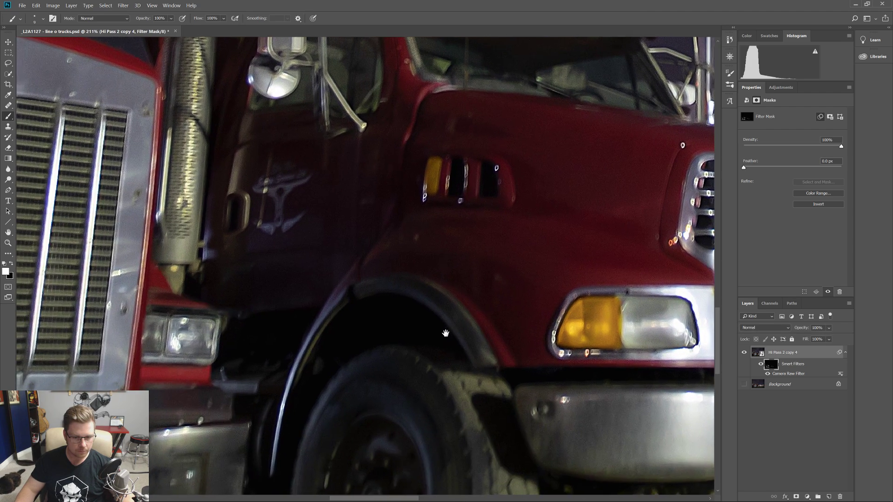
drag(446, 334, 460, 322)
alt+drag(488, 355, 490, 355)
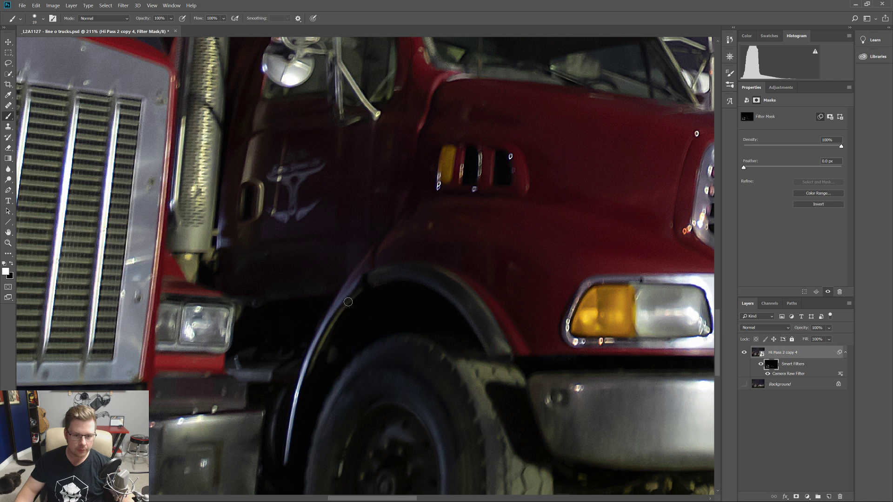
drag(306, 380, 287, 463)
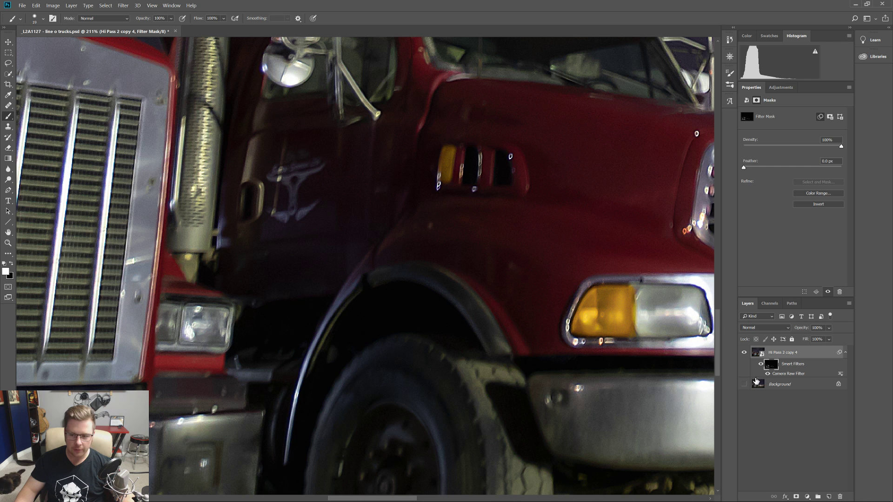
alt+click(771, 364)
alt+click(772, 366)
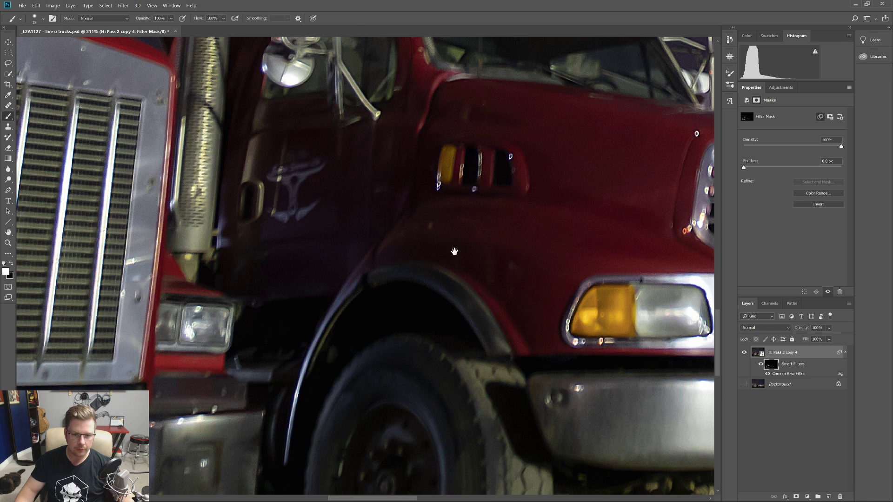
- Reduce the brush size and examine the vents on the side of the second truck's hood up close
drag(456, 255, 279, 390)
scroll(305, 299, up, 5)
key(bracketleft)
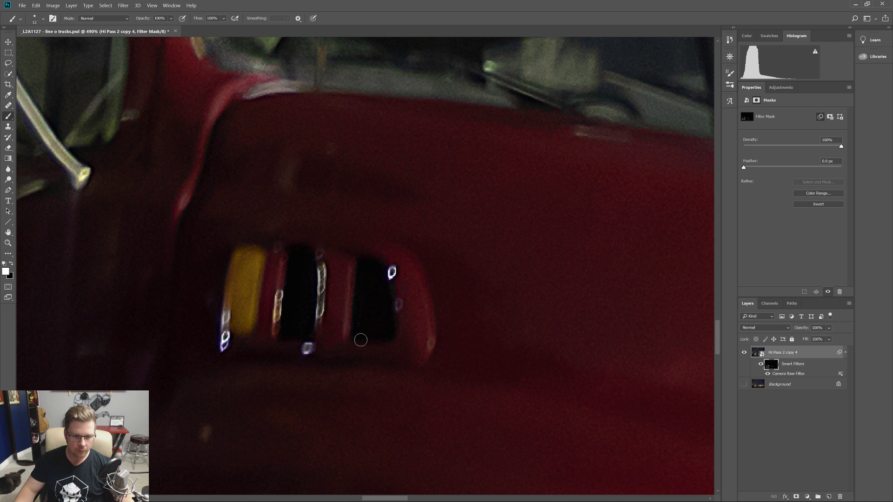
scroll(392, 318, down, 15)
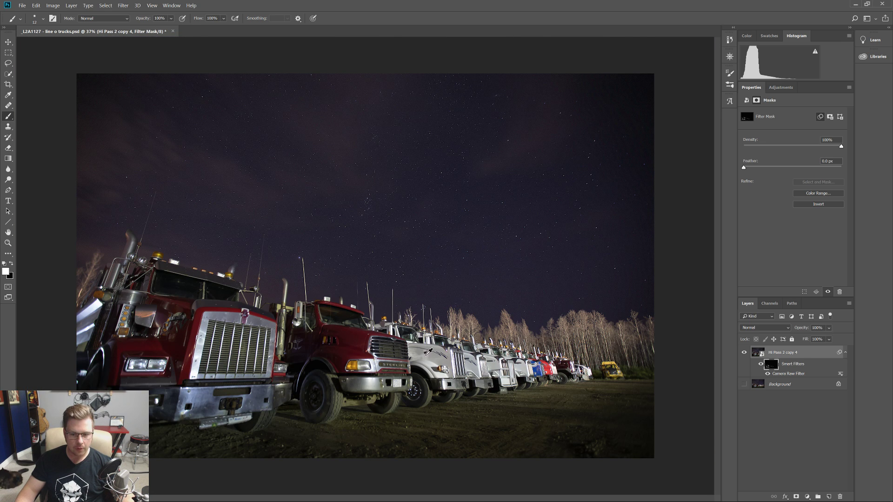
- Paint the filter effect in along both side edges of the front truck's reflective chrome panel beside the round amber lights
click(758, 353)
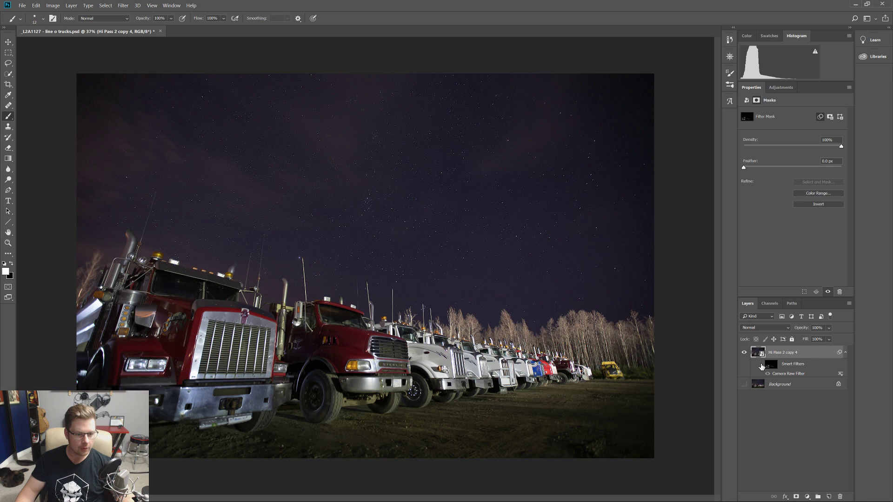
scroll(124, 329, up, 10)
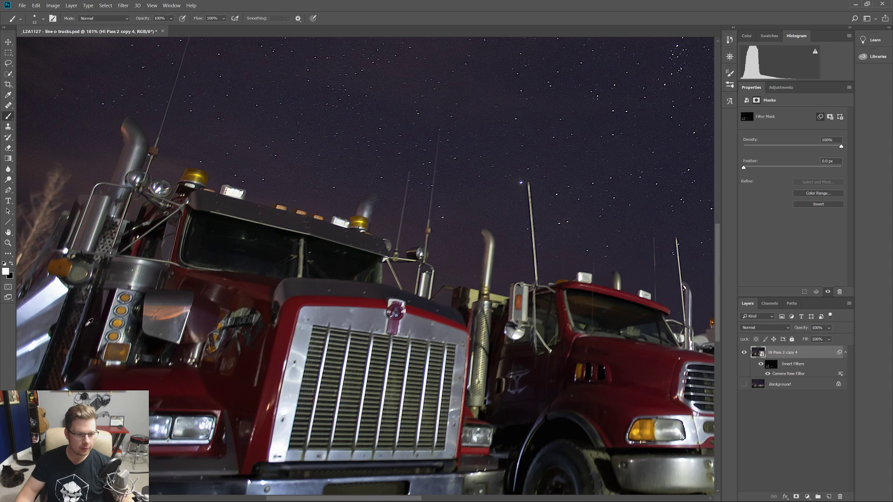
click(333, 171)
click(510, 201)
click(766, 366)
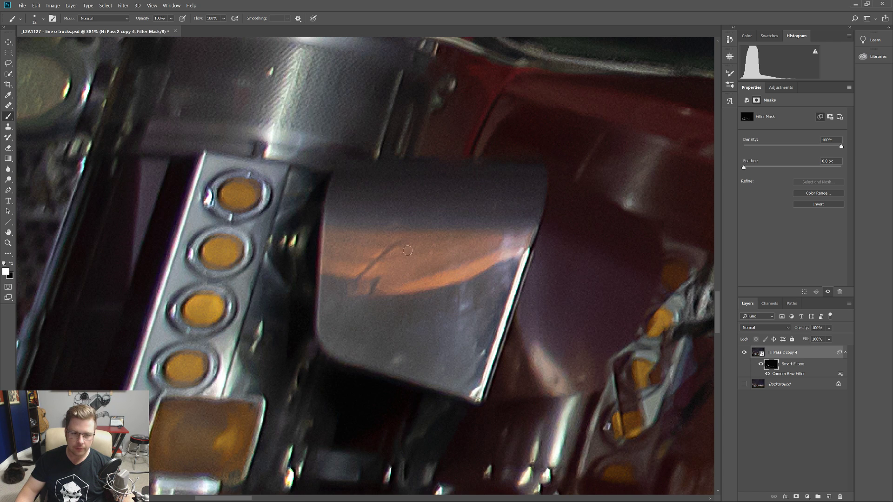
mouse_move(330, 190)
mouse_down()
mouse_move(318, 329)
mouse_move(332, 352)
mouse_up()
mouse_move(456, 392)
mouse_down()
mouse_move(485, 393)
mouse_move(546, 175)
mouse_up()
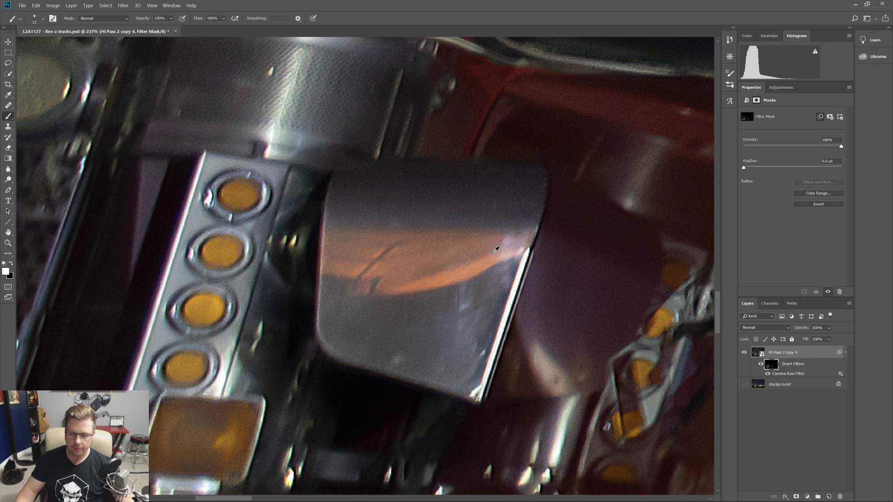
scroll(495, 250, down, 15)
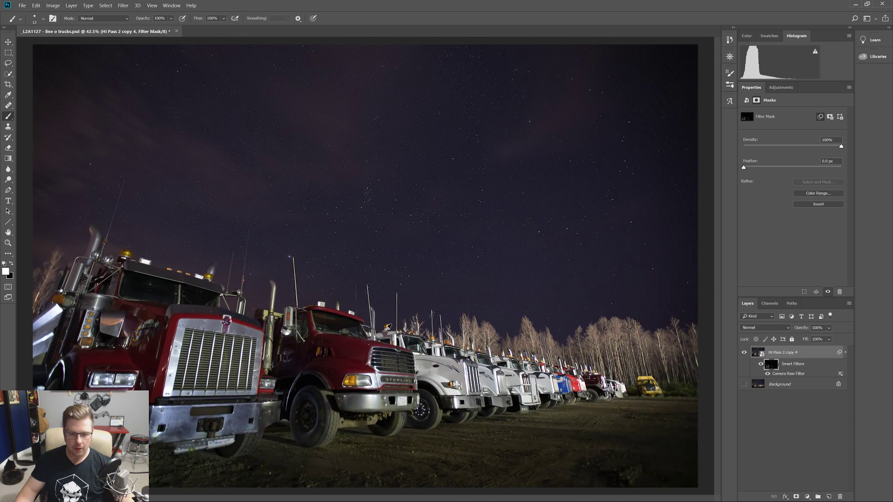
- Save the document and rasterize the Hi Pass 2 copy 4 smart object layer
scroll(387, 328, down, 2)
key(ctrl+s)
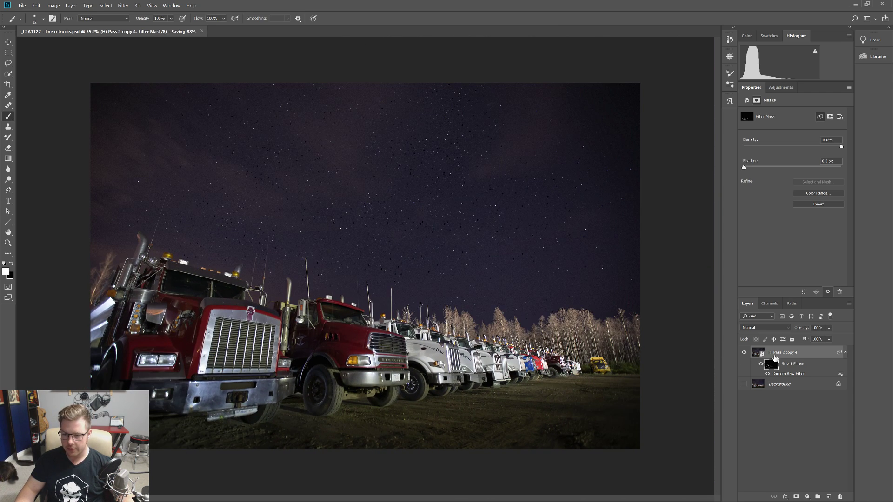
right_click(774, 358)
click(814, 156)
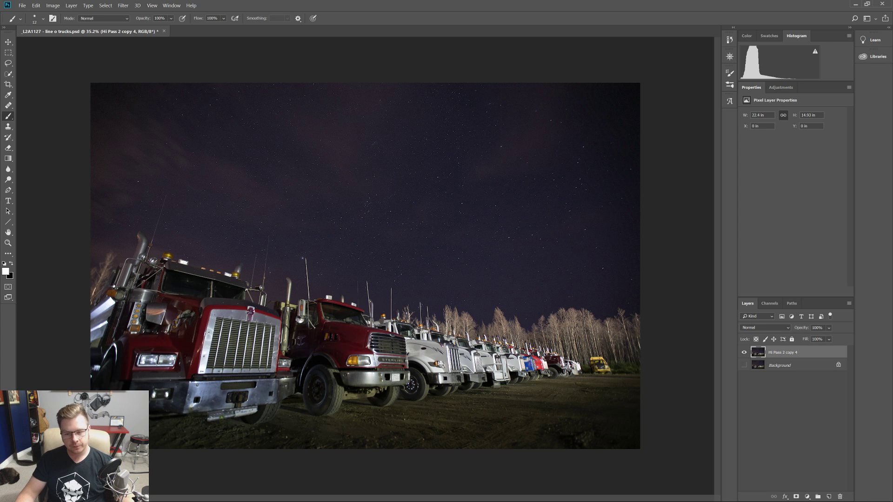
- Set up a 5:4 crop and shift the image inside it so that the whole front truck is included
click(8, 84)
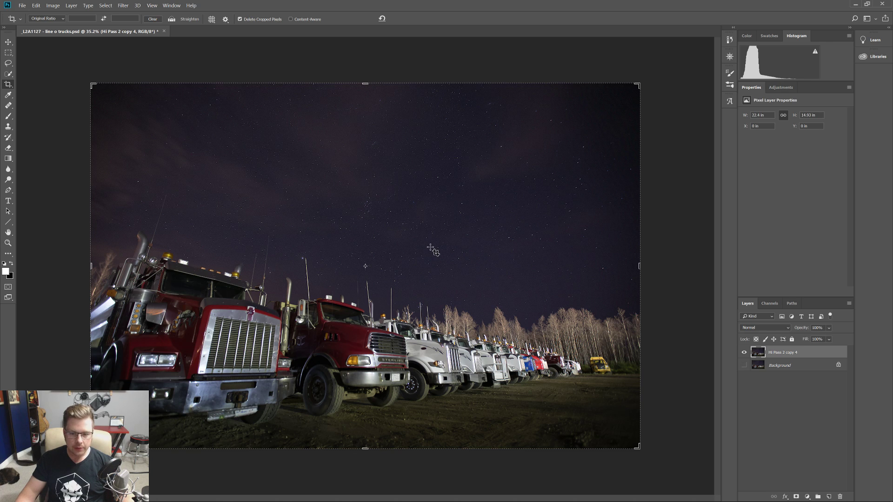
click(47, 19)
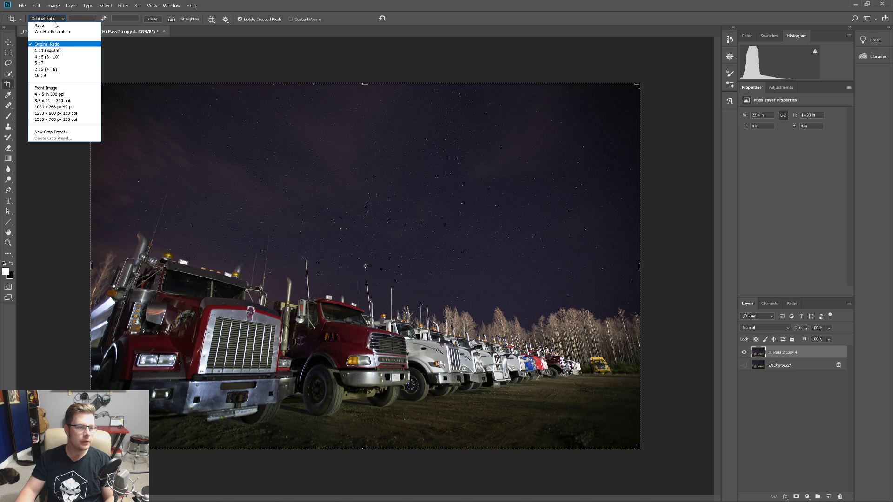
click(55, 25)
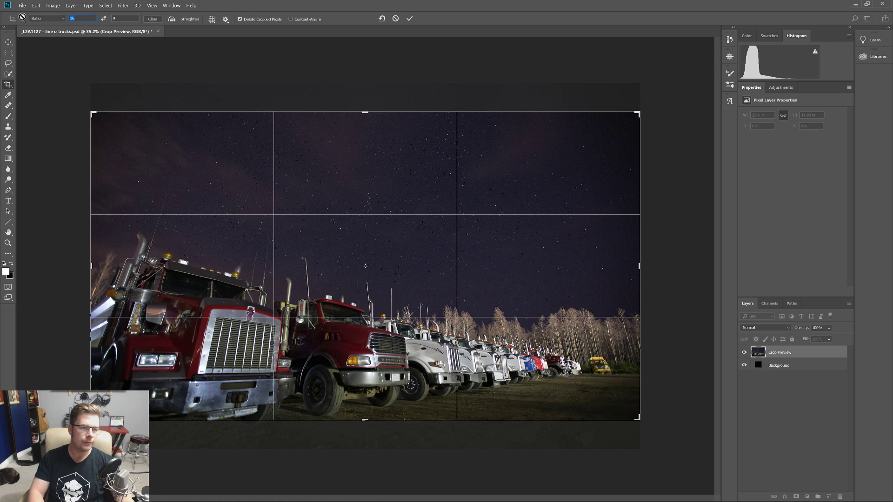
text(5)
key(Tab)
text(4)
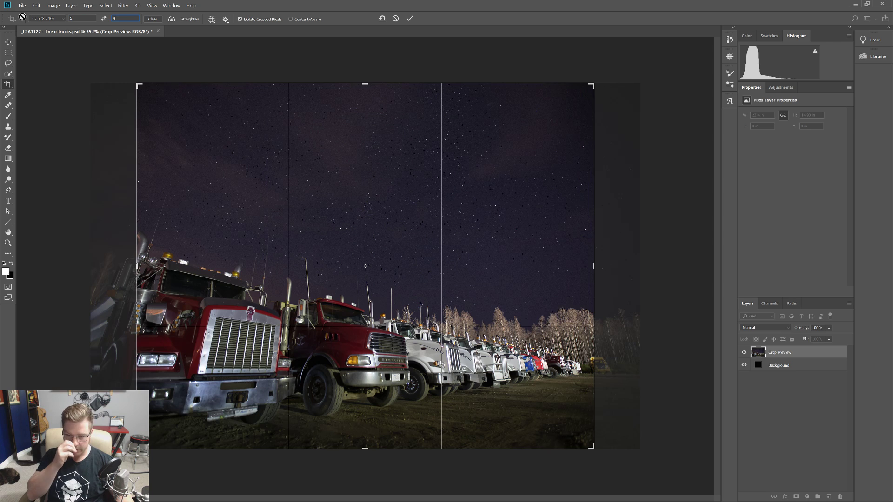
drag(309, 271, 336, 273)
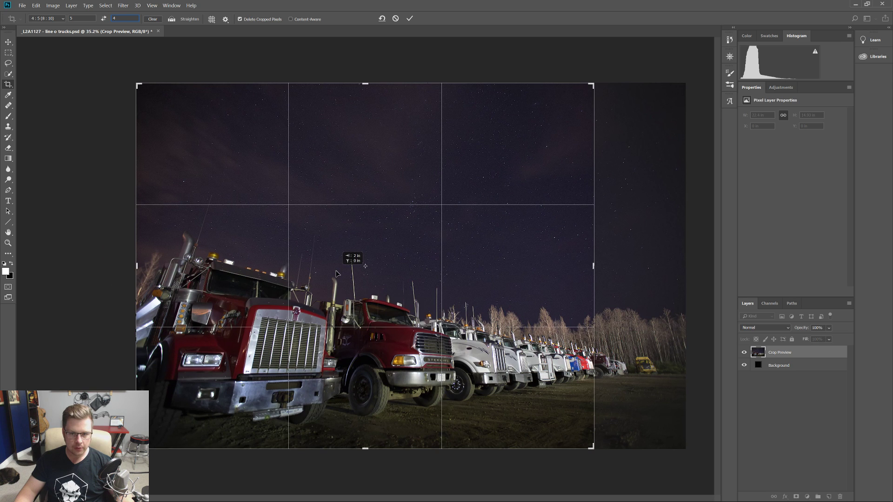
drag(336, 273, 336, 273)
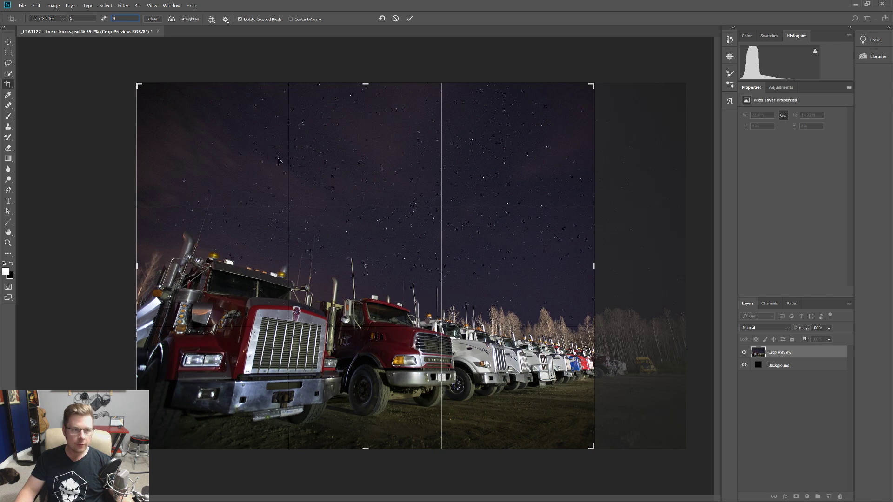
- Clear the crop ratio, widen the crop to about 20.2 in, apply it, and save the document
click(153, 18)
drag(594, 265, 614, 270)
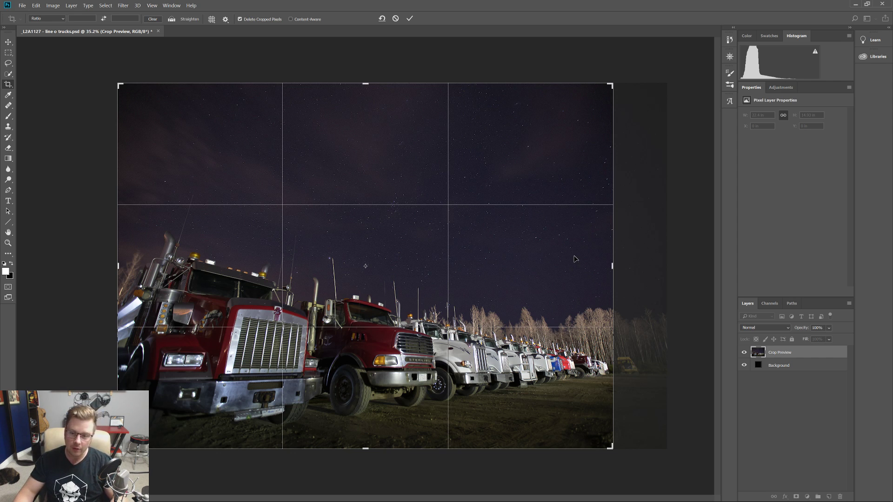
key(Return)
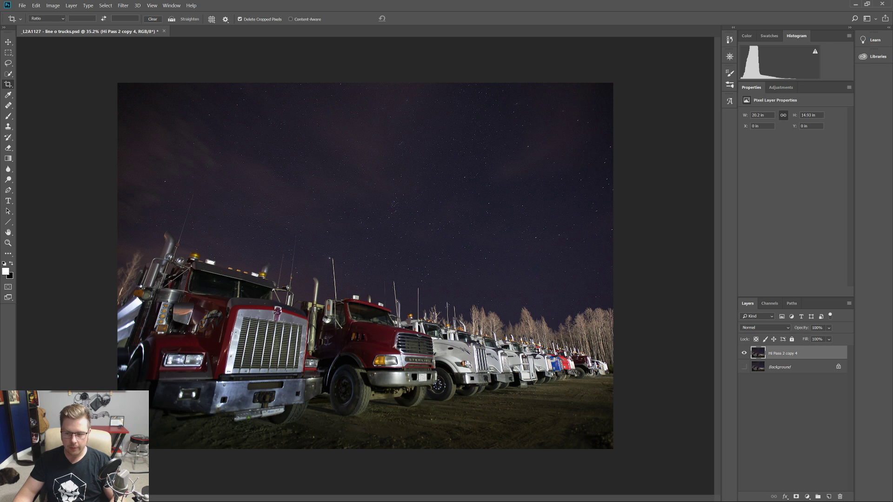
key(ctrl+s)
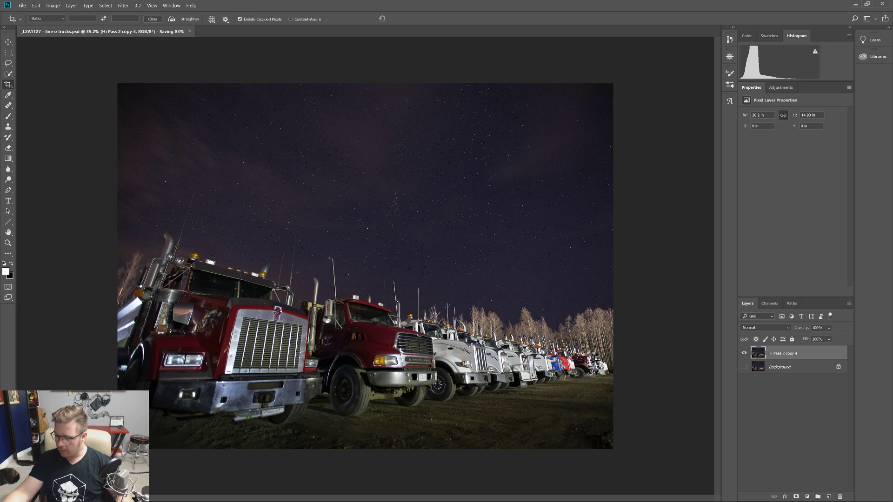
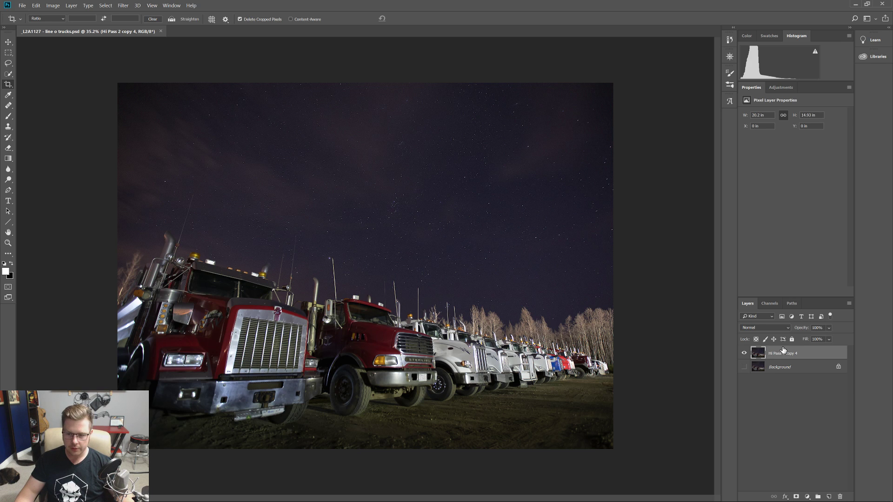
- Try a Levels adjustment layer, previewing highlight clipping at the white input point, and delete the layer
click(808, 497)
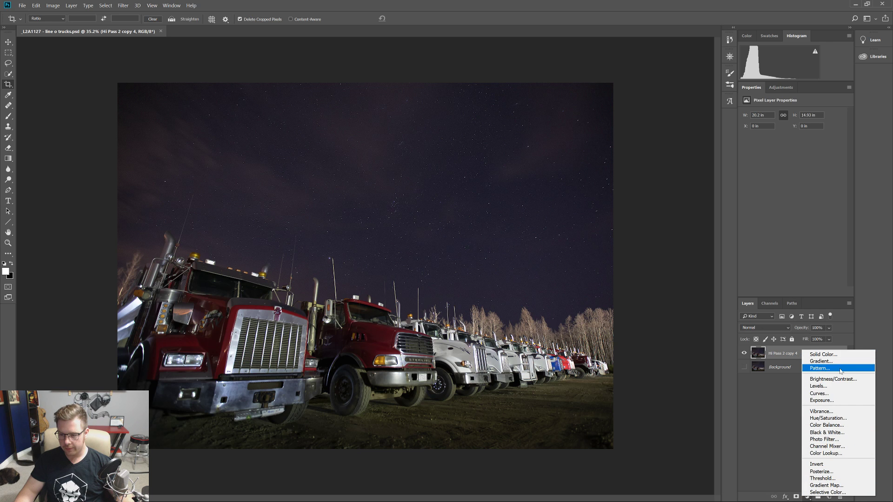
click(836, 391)
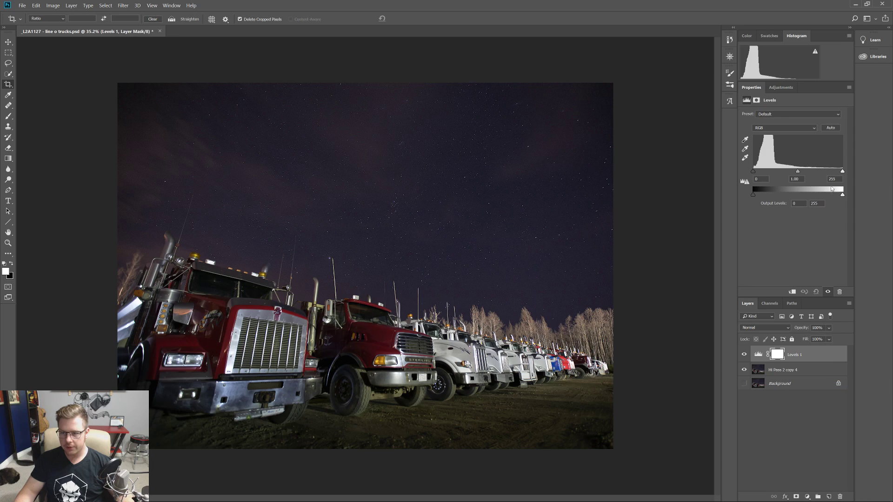
mouse_move(842, 174)
mouse_down()
mouse_move(761, 171)
mouse_move(852, 174)
mouse_up()
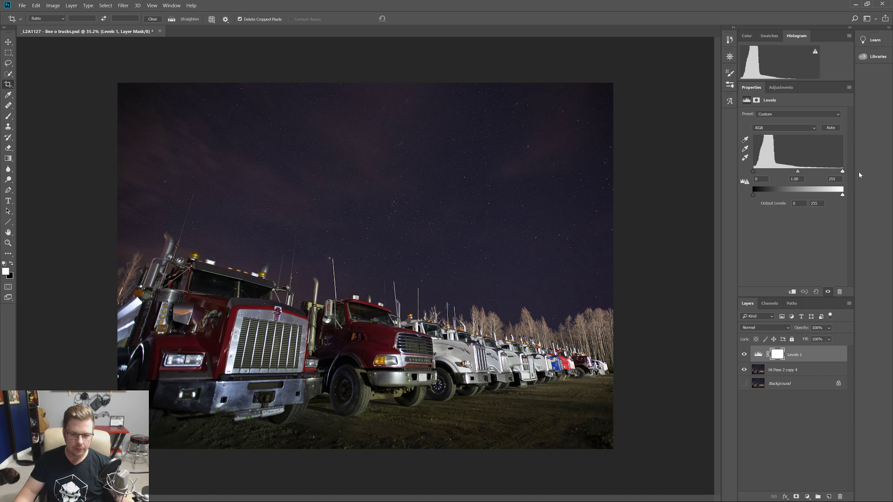
key(alt)
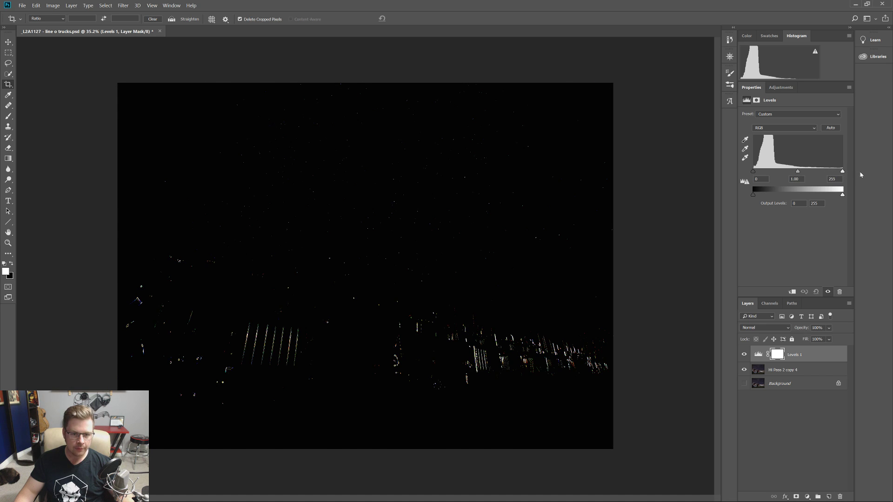
key(alt)
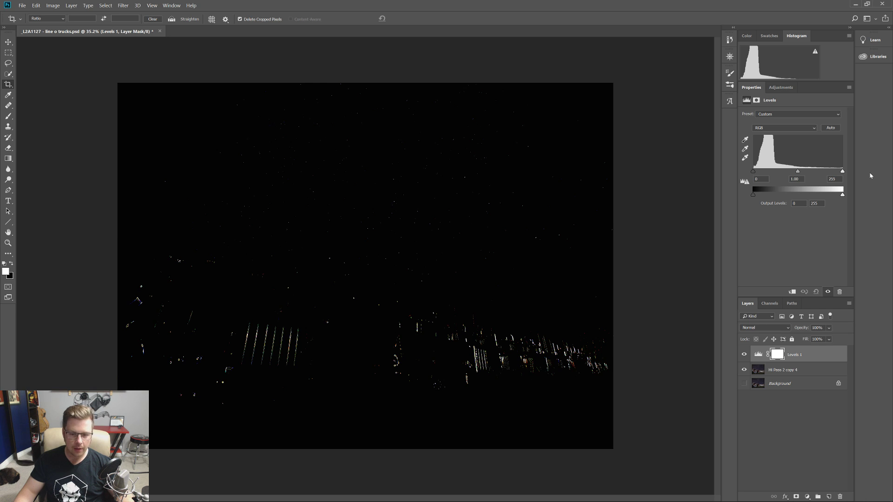
key(alt)
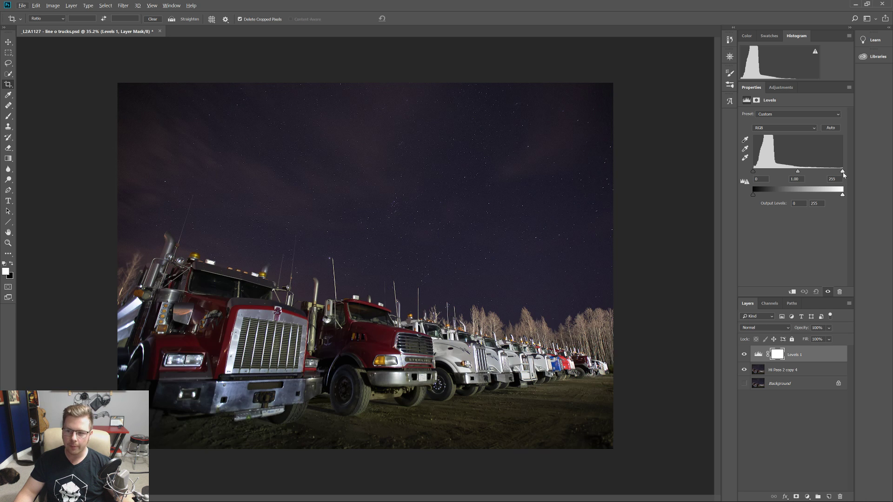
mouse_move(845, 173)
mouse_down()
mouse_move(807, 176)
mouse_move(845, 174)
mouse_move(809, 172)
mouse_move(843, 178)
mouse_move(812, 180)
mouse_move(843, 184)
mouse_move(808, 186)
mouse_move(847, 190)
mouse_up()
key(Delete)
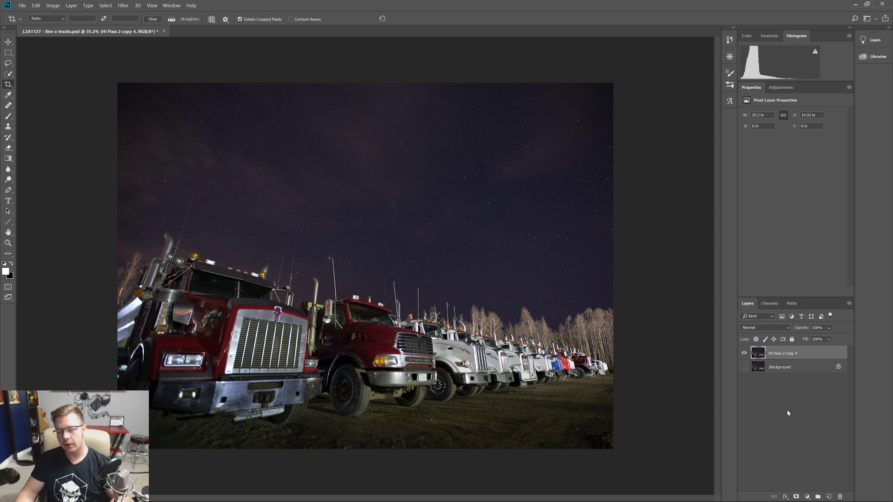
- Try a Curves adjustment layer with a gentle two-point S-curve on the RGB channel, and delete the layer
click(807, 497)
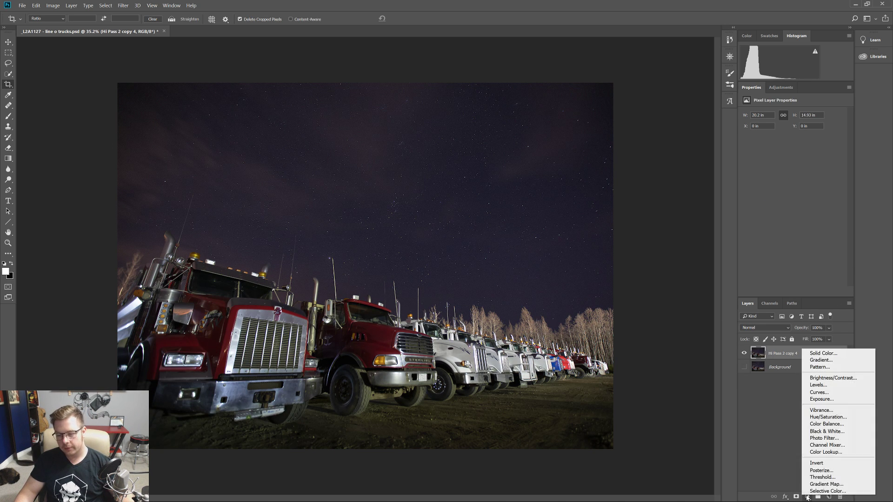
click(827, 392)
mouse_move(790, 181)
mouse_down()
mouse_move(784, 178)
mouse_move(814, 158)
mouse_move(784, 175)
mouse_move(813, 155)
mouse_move(781, 173)
mouse_move(792, 181)
mouse_up()
click(814, 158)
click(806, 360)
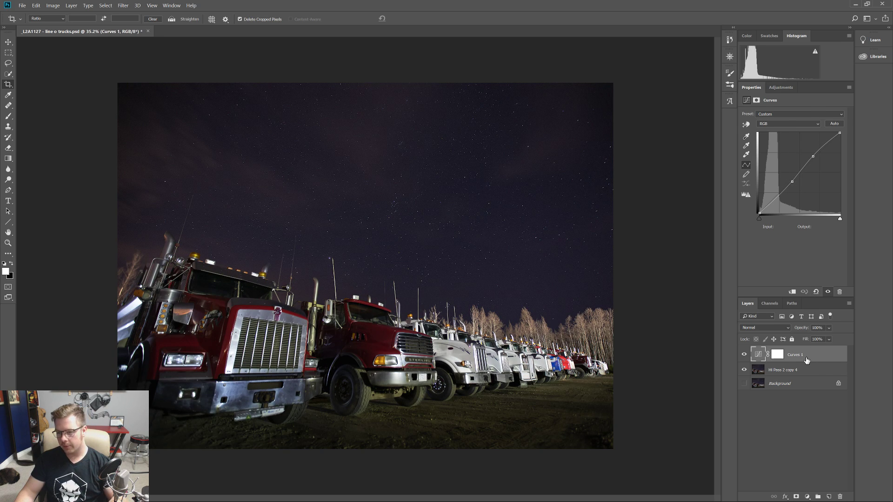
key(Delete)
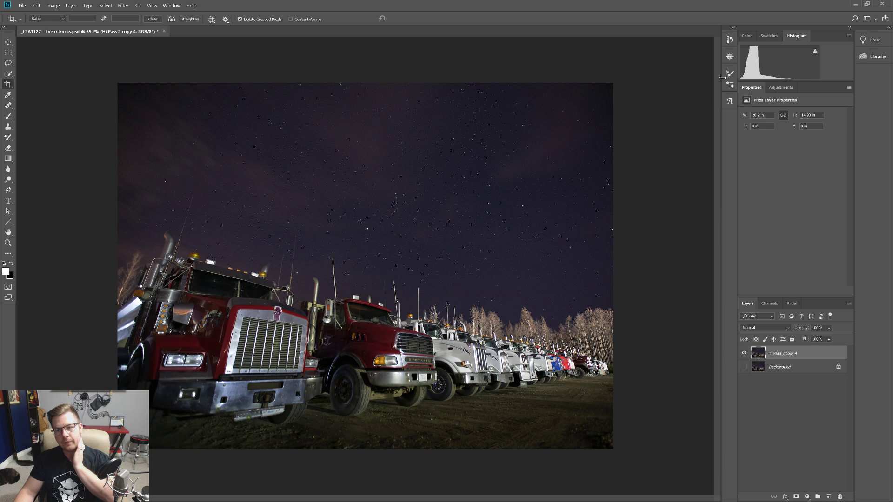
- Add a Curves adjustment layer above the photo and lift the RGB midtones from input 58 to output 128
drag(705, 79, 735, 87)
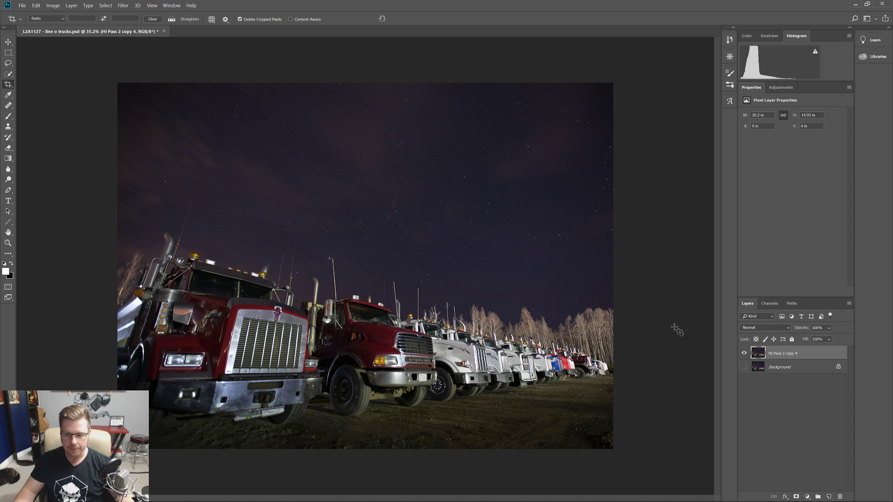
click(807, 497)
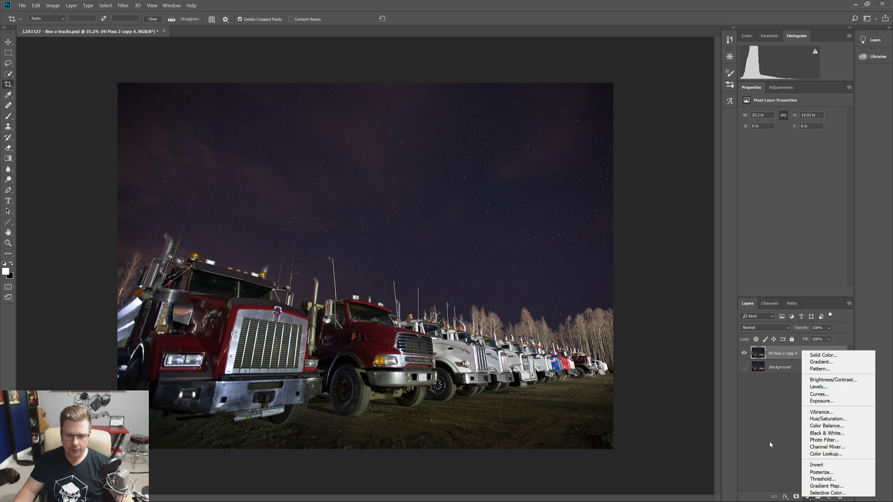
click(758, 433)
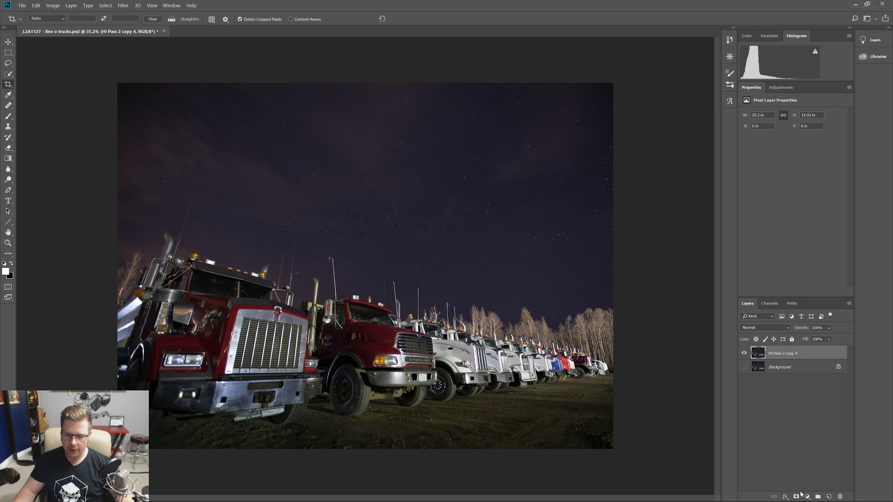
click(807, 495)
click(816, 398)
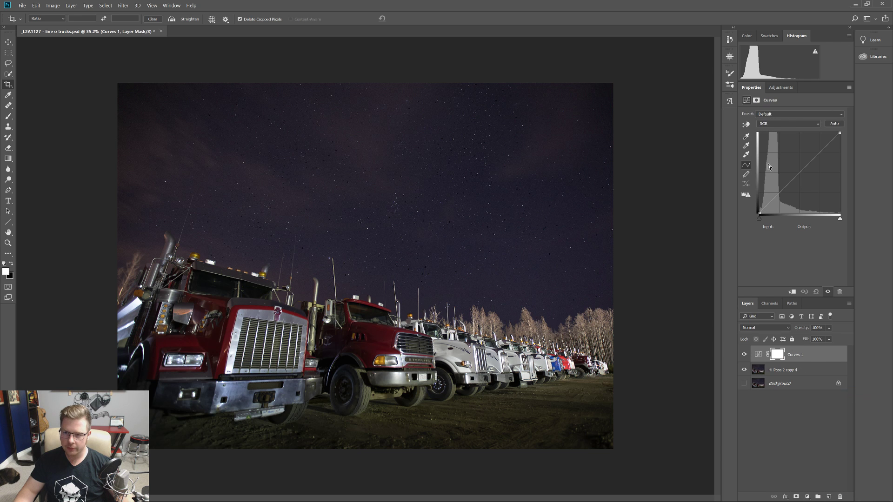
drag(798, 175, 777, 172)
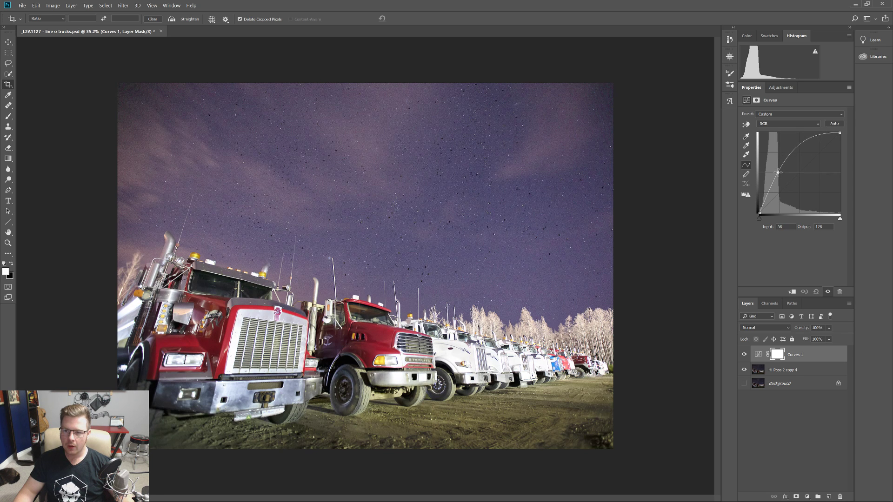
- Invert the Curves layer's mask to black and rename the layer Dodge, leaving its mask selected for painting
click(775, 355)
key(ctrl+i)
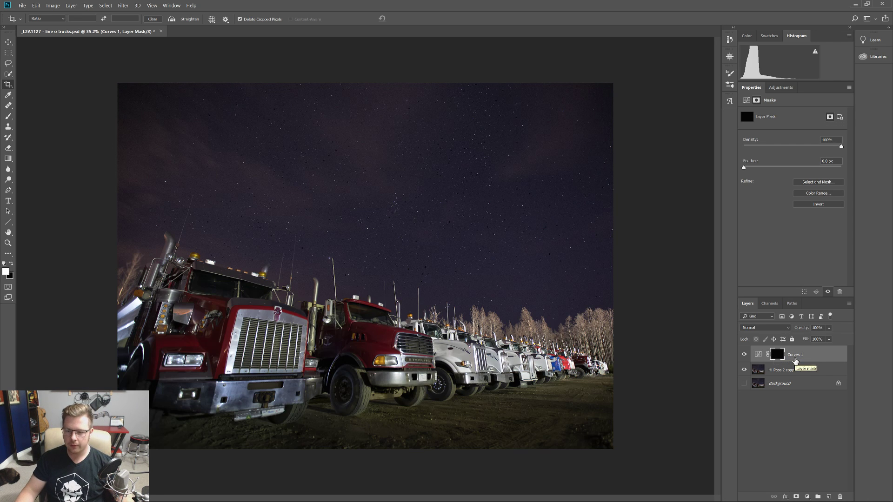
double_click(794, 356)
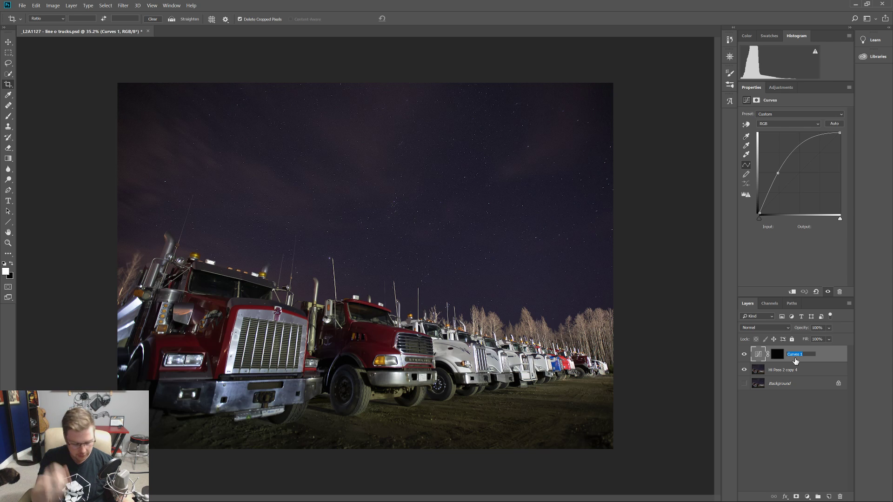
text(Dodge)
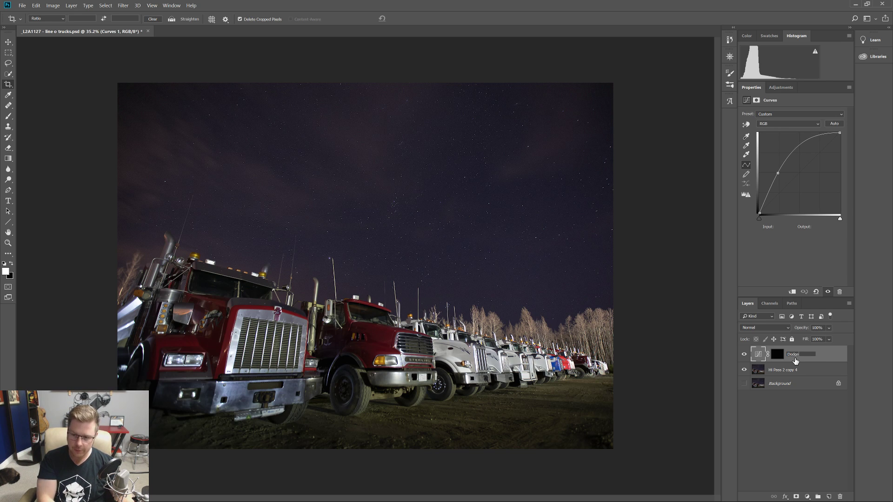
click(777, 355)
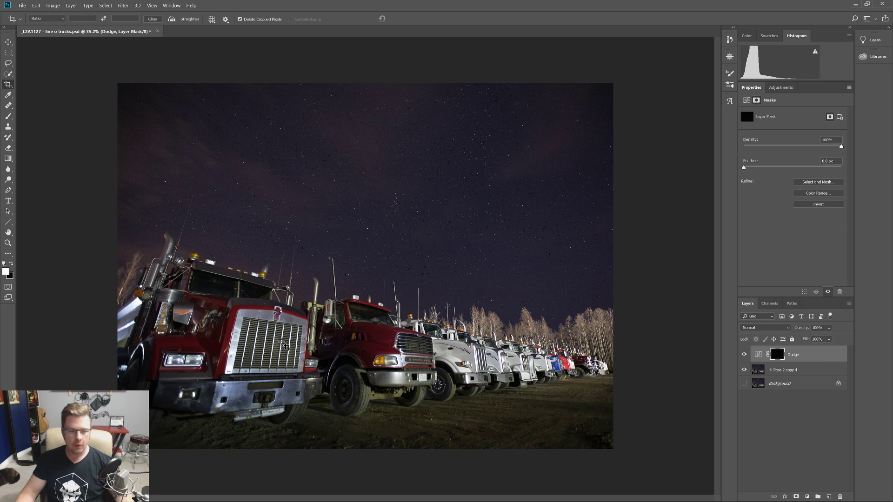
- Try a white brush stroke at 5% flow across the sky on the Dodge mask, and undo it
key(b)
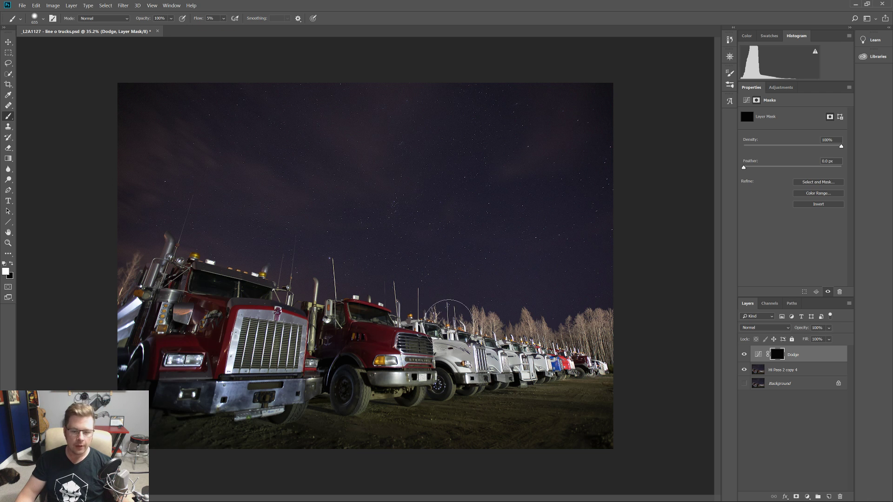
scroll(347, 381, up, 1)
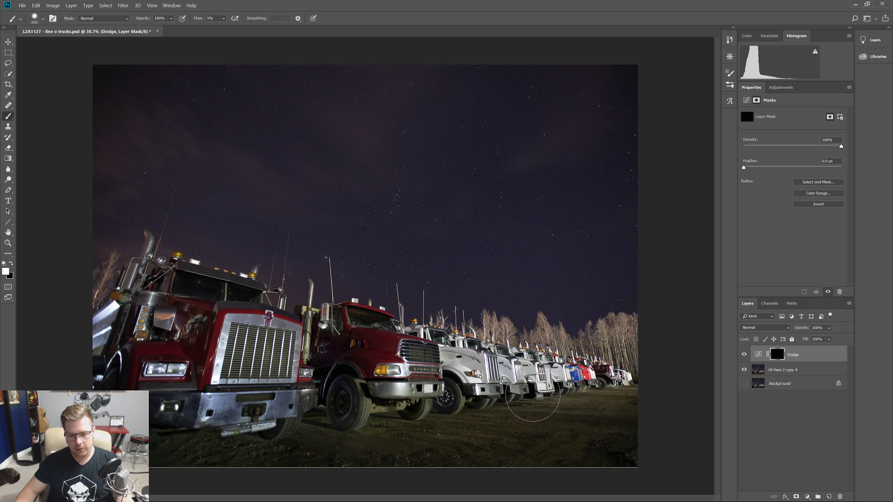
drag(464, 392, 402, 387)
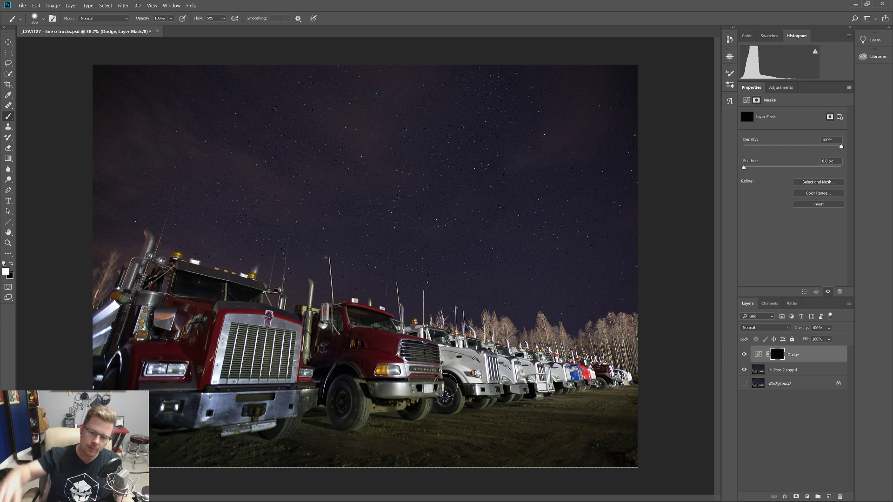
drag(635, 217, 488, 267)
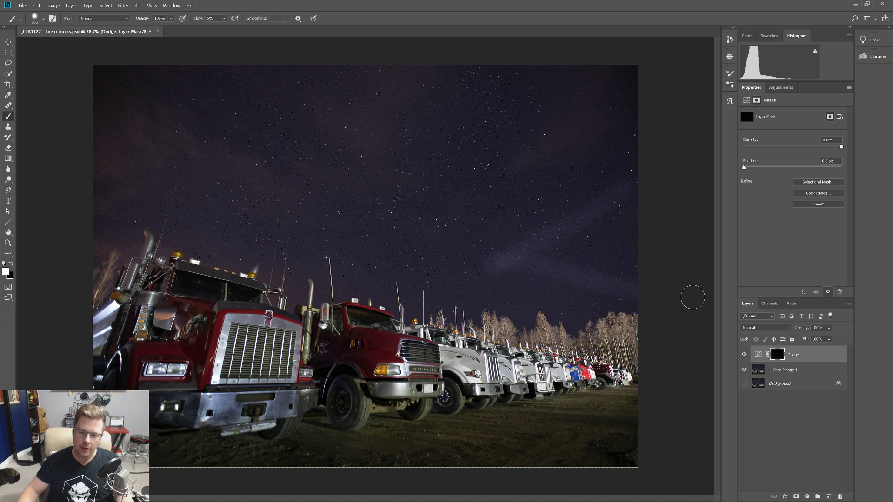
key(ctrl+z)
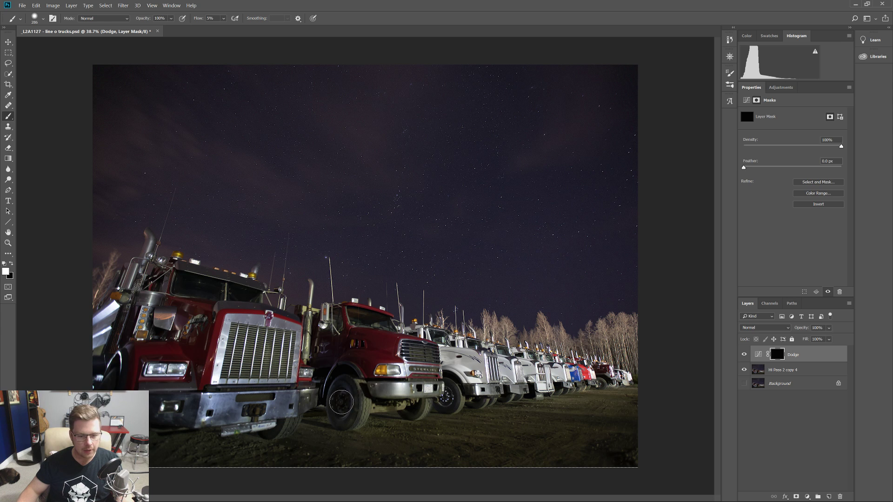
- Try a larger white brush on the Dodge mask across the front trucks, and undo the stroke
scroll(139, 371, up, 3)
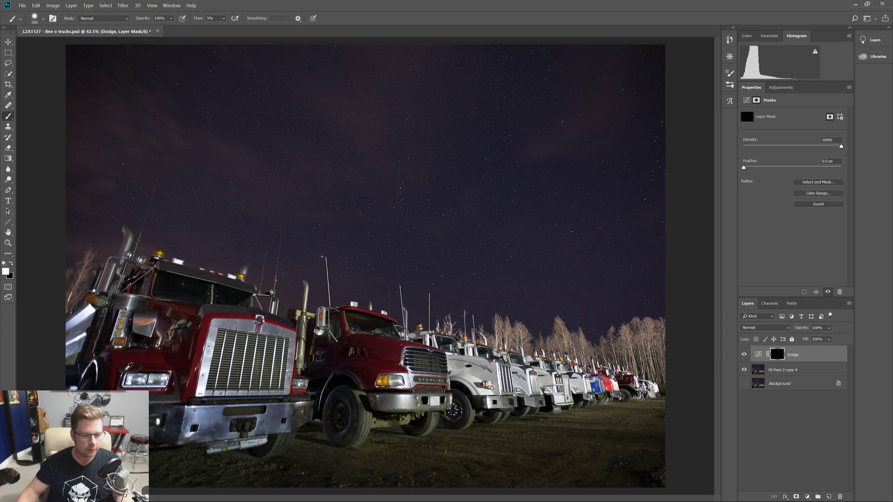
scroll(168, 390, down, 1)
scroll(168, 389, down, 1)
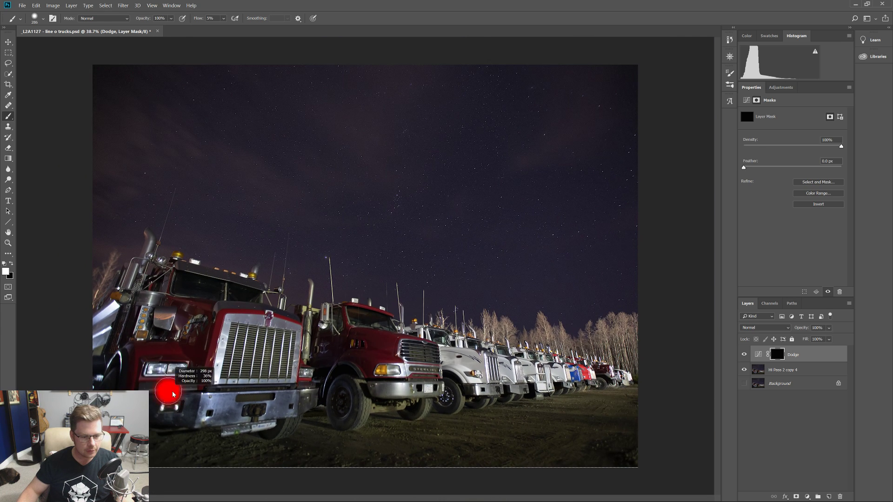
mouse_move(109, 413)
mouse_down()
mouse_move(114, 358)
mouse_move(136, 327)
mouse_move(147, 436)
mouse_move(181, 306)
mouse_move(196, 350)
mouse_move(193, 447)
mouse_move(236, 335)
mouse_move(254, 342)
mouse_move(248, 438)
mouse_move(296, 354)
mouse_move(293, 455)
mouse_move(346, 434)
mouse_move(348, 342)
mouse_move(338, 436)
mouse_move(388, 393)
mouse_move(400, 355)
mouse_move(430, 401)
mouse_move(416, 421)
mouse_up()
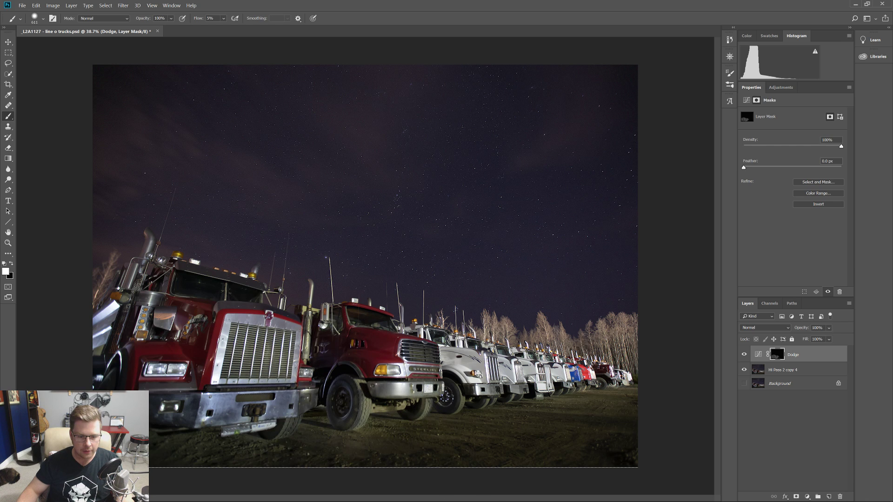
key(ctrl+z)
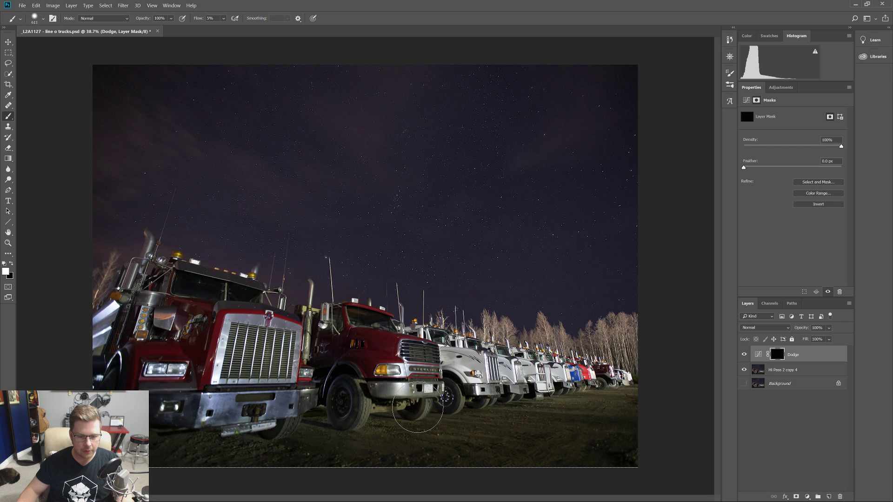
- With a smaller brush, paint white on the Dodge mask over the body, hood and bumper areas of the two red trucks
alt+right_click(428, 389)
mouse_move(437, 385)
mouse_down()
mouse_move(424, 351)
mouse_move(335, 358)
mouse_move(313, 370)
mouse_move(335, 326)
mouse_move(339, 345)
mouse_move(363, 326)
mouse_move(378, 353)
mouse_move(382, 324)
mouse_move(393, 340)
mouse_move(376, 327)
mouse_move(307, 380)
mouse_up()
mouse_move(283, 407)
mouse_down()
mouse_move(176, 405)
mouse_move(177, 418)
mouse_move(305, 411)
mouse_up()
mouse_move(303, 356)
mouse_down()
mouse_move(286, 326)
mouse_move(219, 323)
mouse_up()
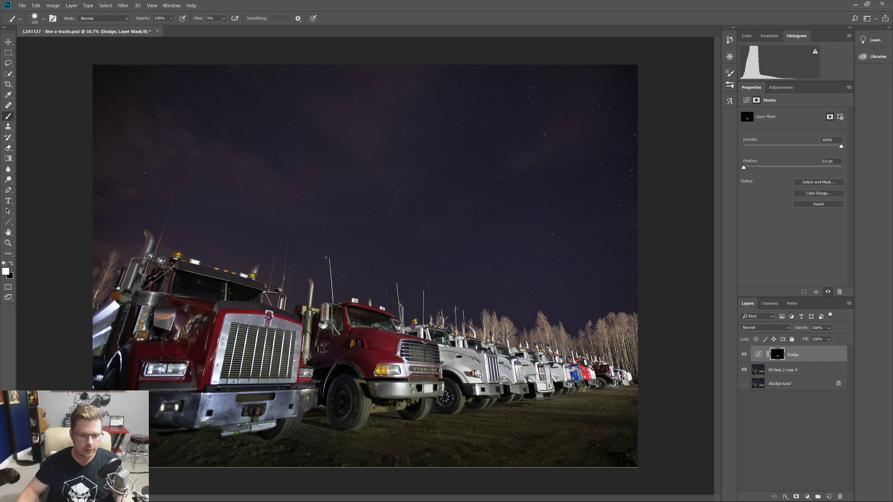
drag(122, 315, 158, 302)
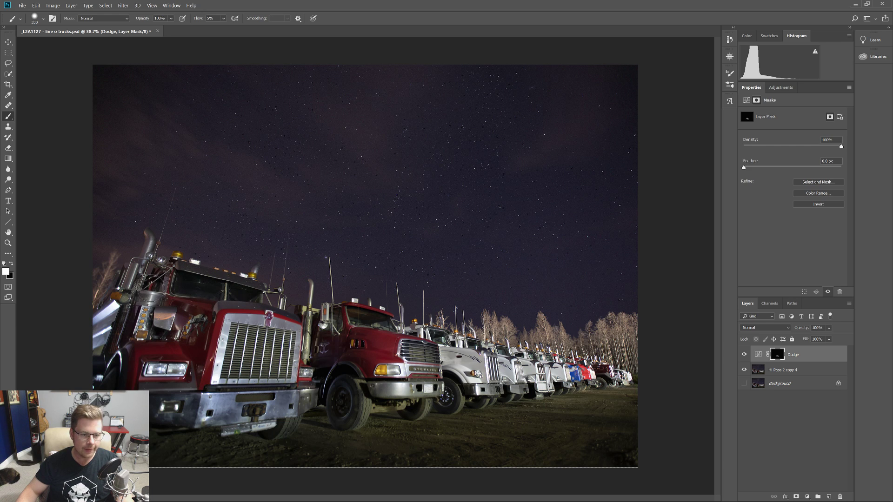
mouse_move(117, 361)
mouse_down()
mouse_move(106, 318)
mouse_move(103, 368)
mouse_move(122, 355)
mouse_move(105, 374)
mouse_move(156, 347)
mouse_move(176, 409)
mouse_move(245, 411)
mouse_up()
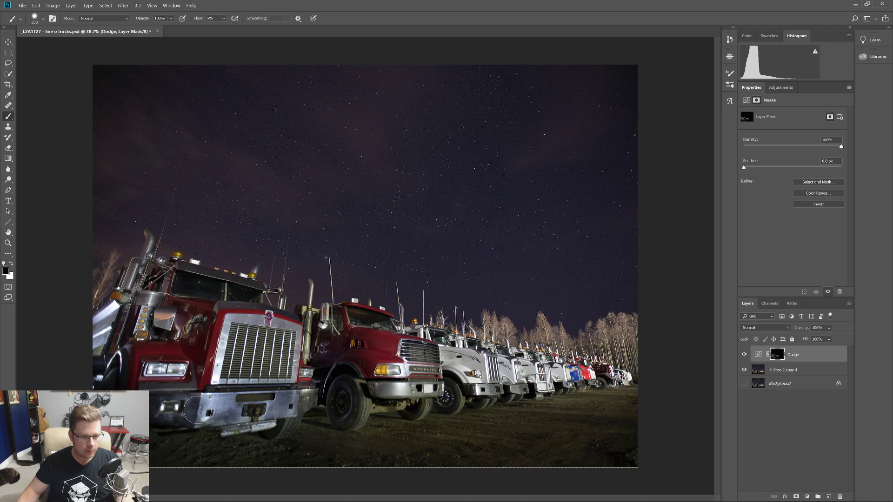
- View the Dodge mask on its own, and brush more white over the front truck's grille
key(x)
alt+click(779, 356)
alt+click(779, 355)
alt+click(779, 356)
alt+click(780, 356)
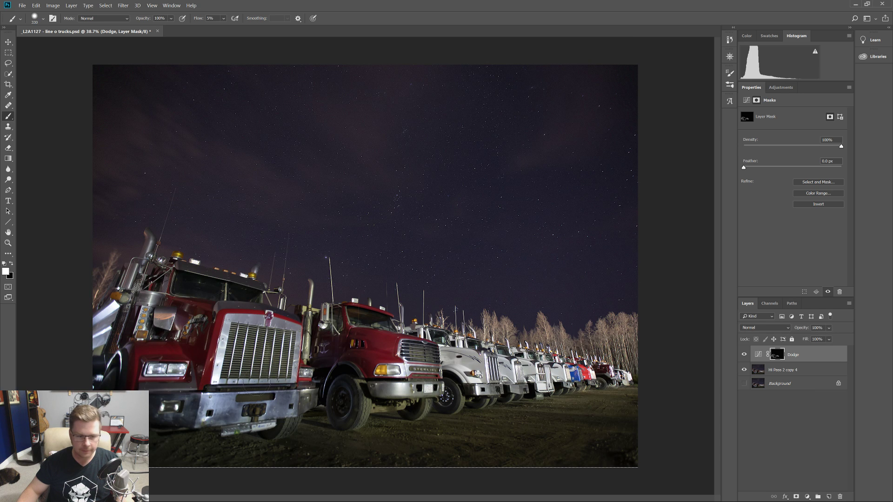
drag(262, 382, 292, 354)
- Duplicate the Dodge layer five times to exaggerate the brightening, and delete all the copies
key(ctrl+j)
key(ctrl+j)
key(ctrl+j)
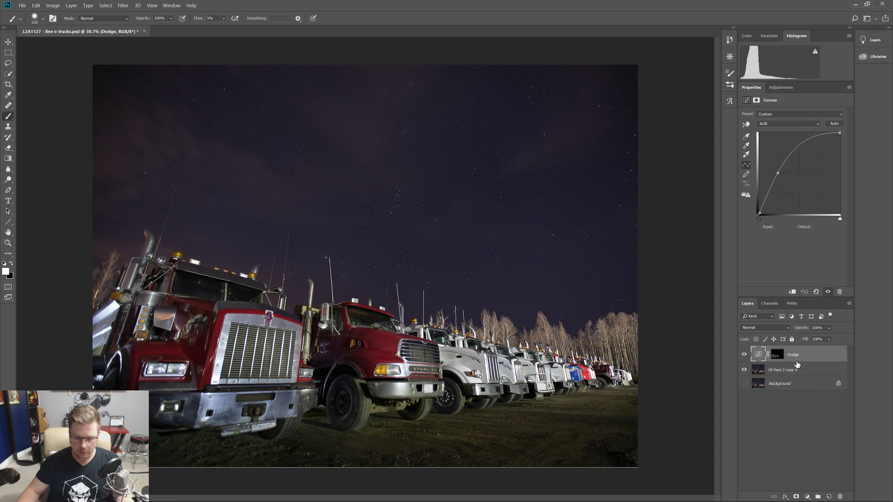
key(ctrl+j)
key(ctrl+j)
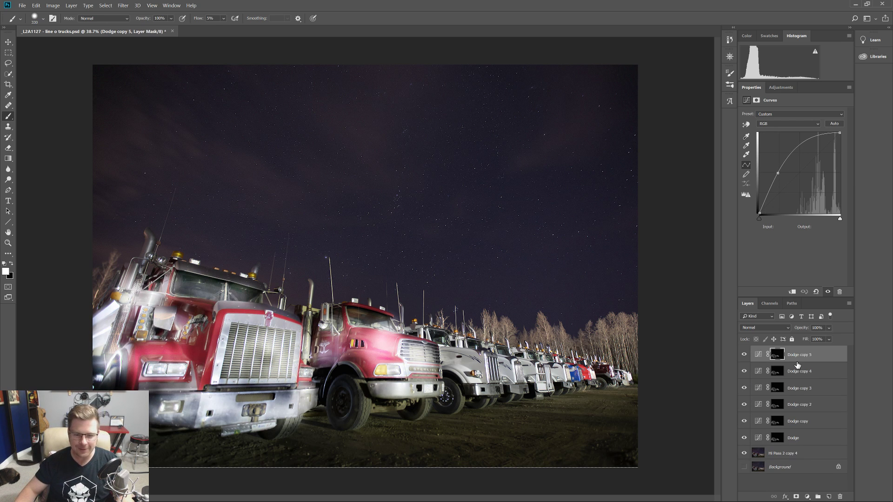
shift+click(807, 428)
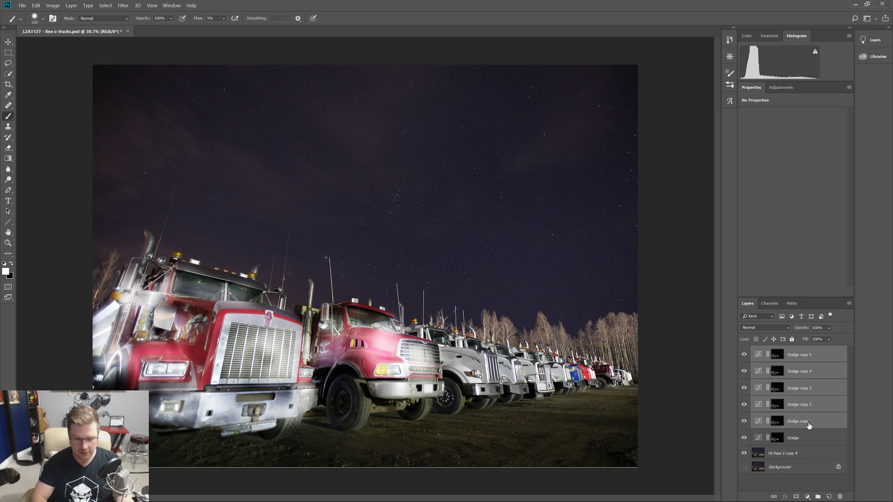
key(Delete)
- Brush more white over the two red trucks on the Dodge mask, undo the last stroke, and compare with the layer hidden
mouse_move(358, 383)
mouse_down()
mouse_move(361, 358)
mouse_move(322, 355)
mouse_move(322, 341)
mouse_move(341, 330)
mouse_move(354, 369)
mouse_move(366, 348)
mouse_move(358, 325)
mouse_move(368, 327)
mouse_move(376, 365)
mouse_move(369, 374)
mouse_move(344, 357)
mouse_move(330, 370)
mouse_move(384, 393)
mouse_up()
mouse_move(293, 397)
mouse_down()
mouse_move(307, 391)
mouse_move(296, 328)
mouse_move(216, 319)
mouse_move(247, 308)
mouse_move(218, 316)
mouse_up()
key(ctrl+z)
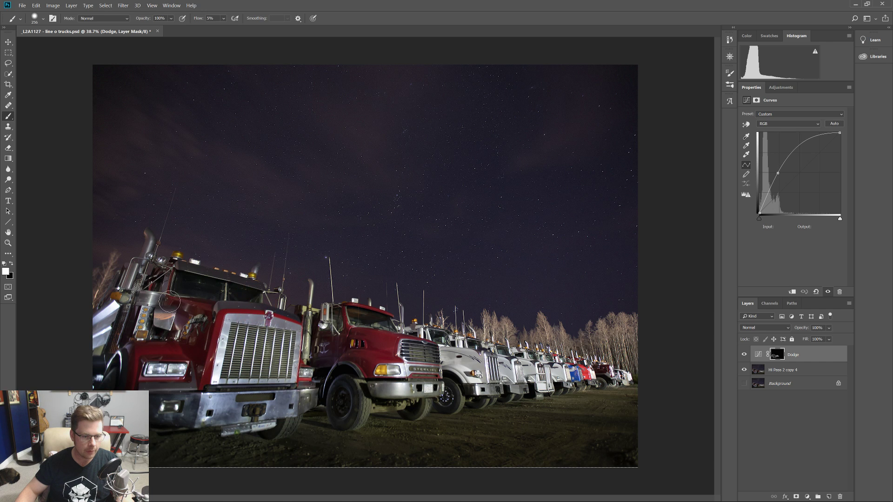
click(744, 355)
click(744, 356)
click(744, 355)
click(744, 355)
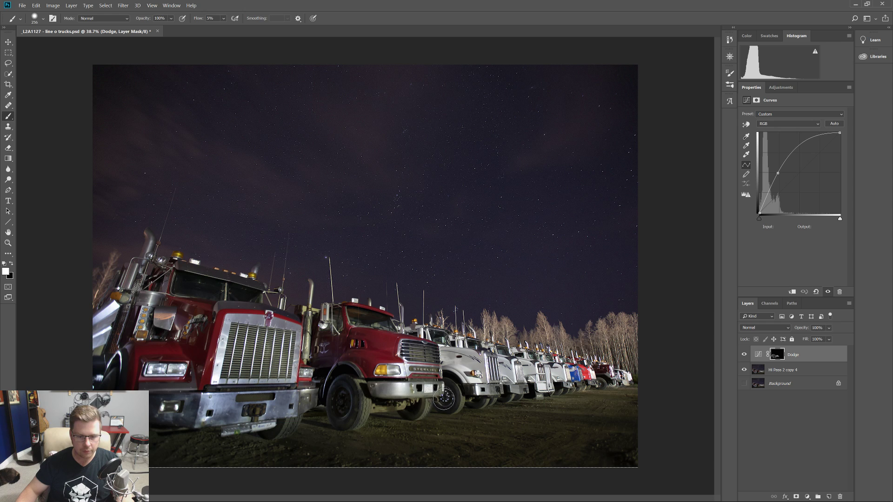
- Dodge the second truck's front end with a smaller brush, and compare the photo with the Dodge layer hidden and shown
drag(420, 380, 378, 380)
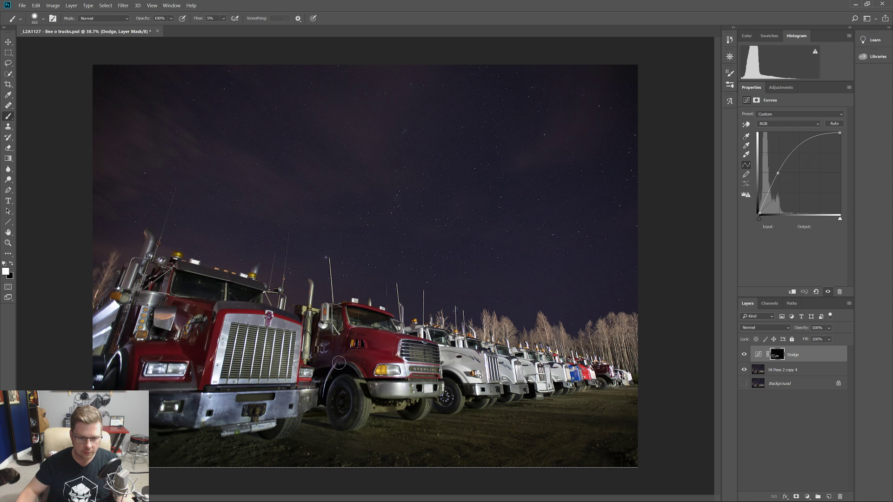
click(745, 354)
click(745, 353)
click(745, 354)
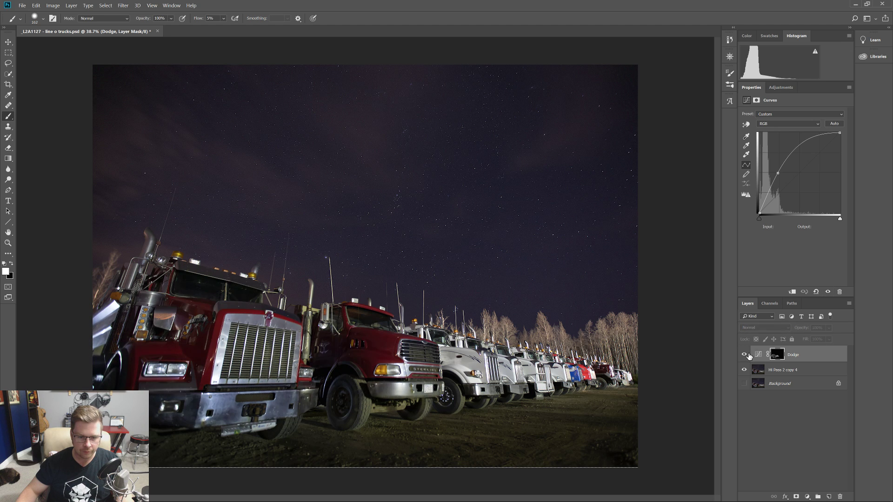
click(745, 354)
click(745, 354)
click(745, 354)
click(745, 355)
click(745, 355)
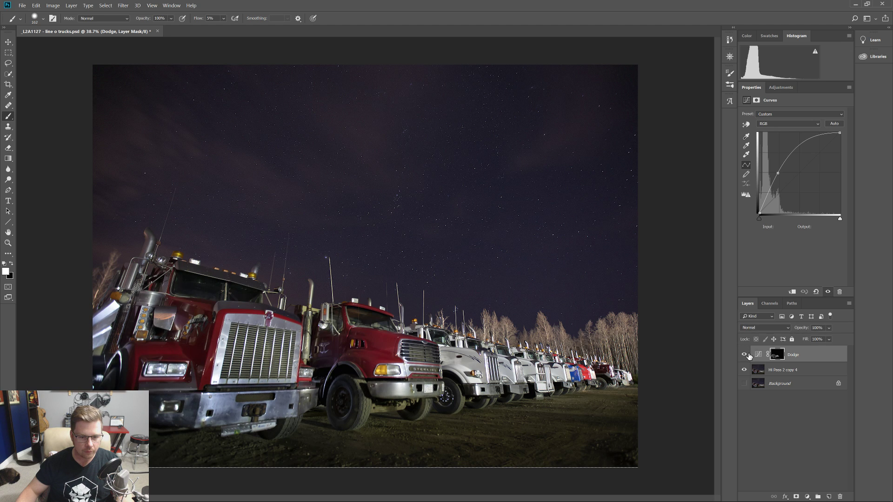
click(746, 354)
click(746, 355)
- Dodge the edge of the second truck's cab roof with a fine brush, and compare with the Dodge layer hidden and shown
drag(387, 312, 378, 315)
scroll(378, 320, up, 9)
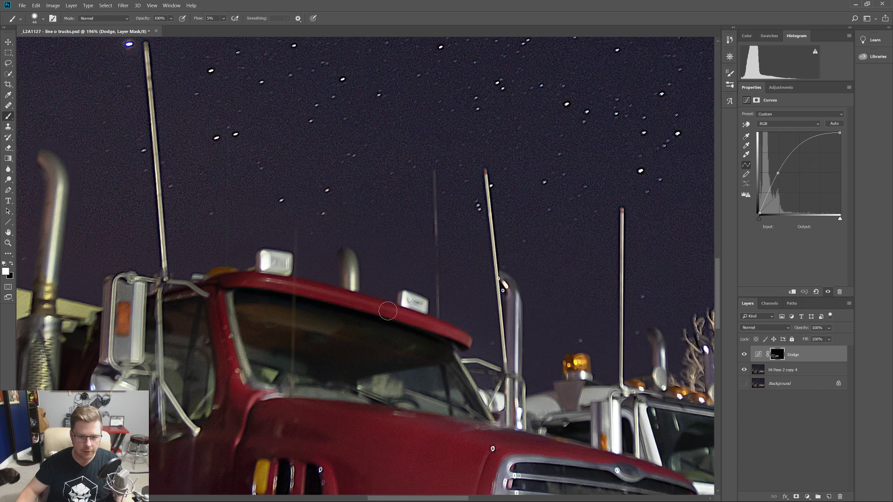
scroll(205, 303, down, 9)
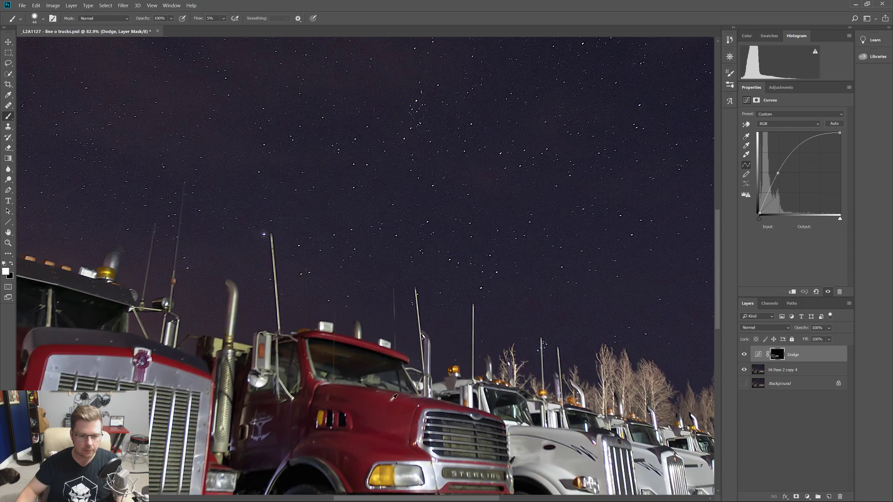
click(744, 357)
click(744, 357)
click(744, 356)
click(744, 357)
click(744, 356)
click(744, 356)
click(744, 357)
click(744, 356)
- Dodge the upper cab of the front truck, and check the whole photo with the Dodge layer hidden and shown
drag(166, 266, 179, 266)
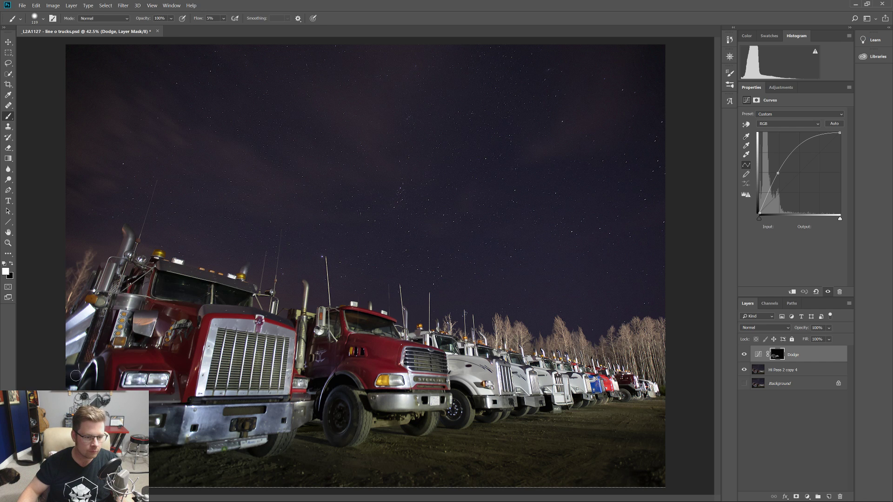
click(744, 357)
click(744, 357)
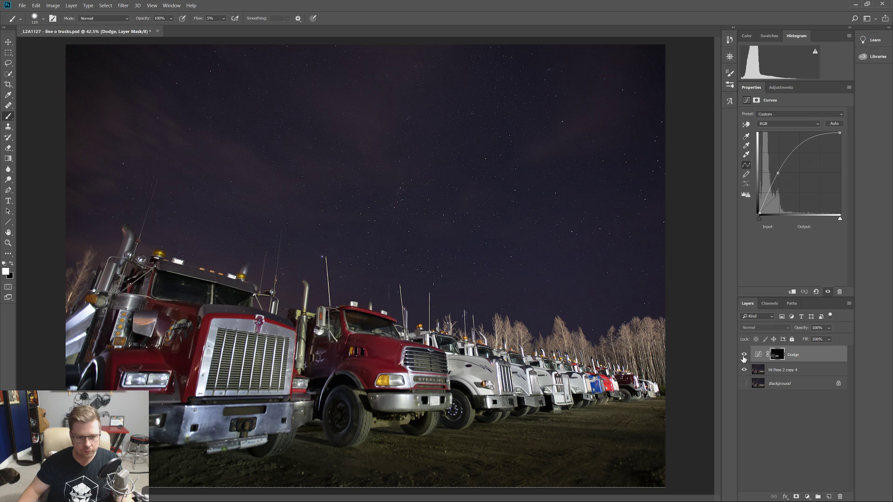
click(743, 357)
click(744, 356)
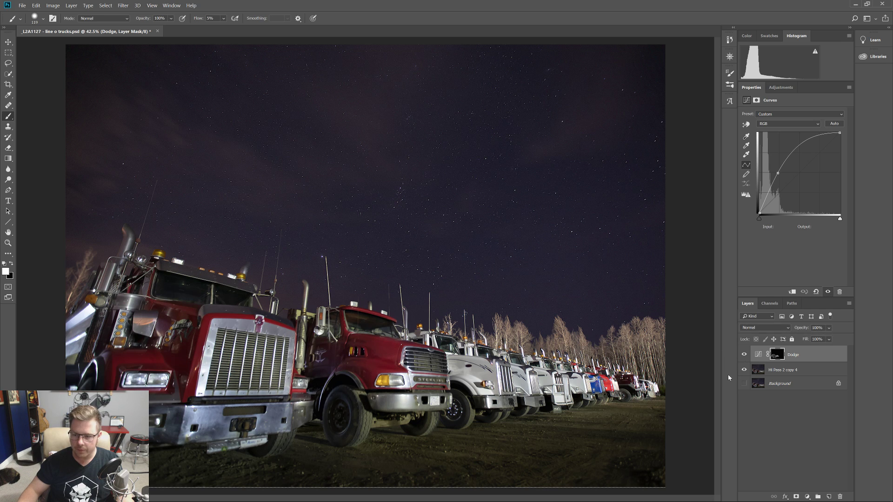
- Add a Curves adjustment layer that darkens the photo, with a point at input 171 and output 103, and invert its mask to black
click(807, 497)
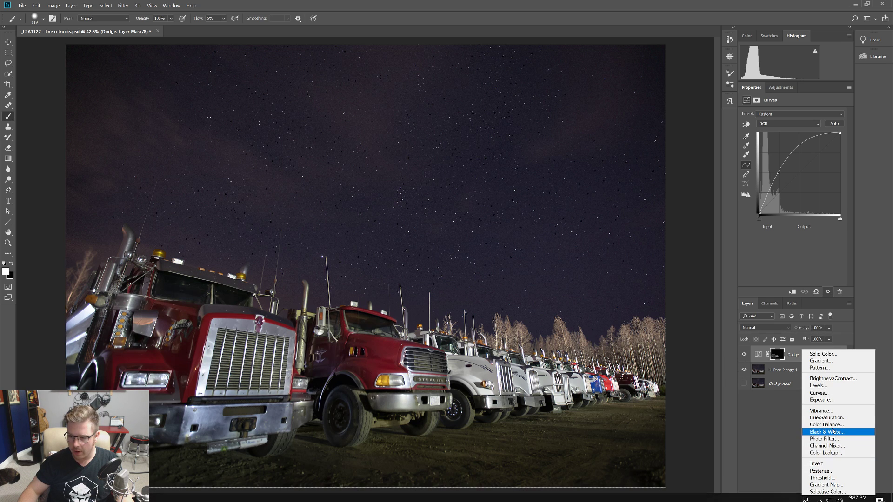
click(820, 393)
drag(803, 166, 810, 184)
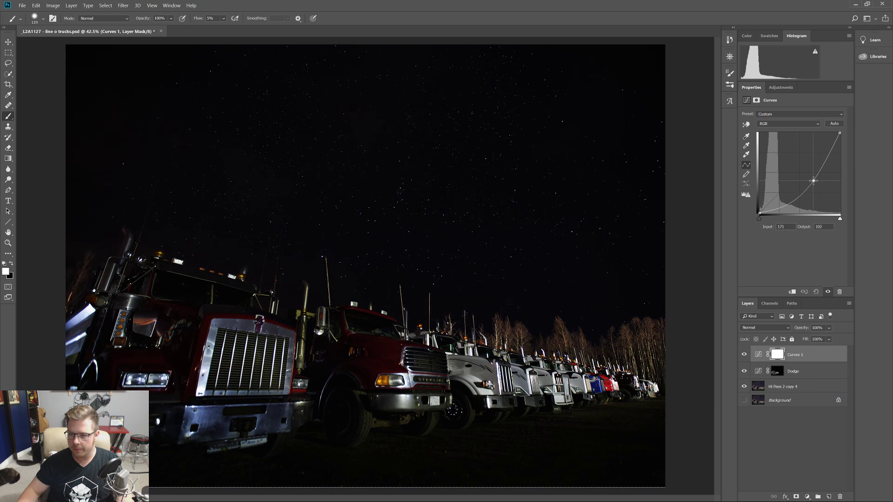
click(780, 354)
key(ctrl+i)
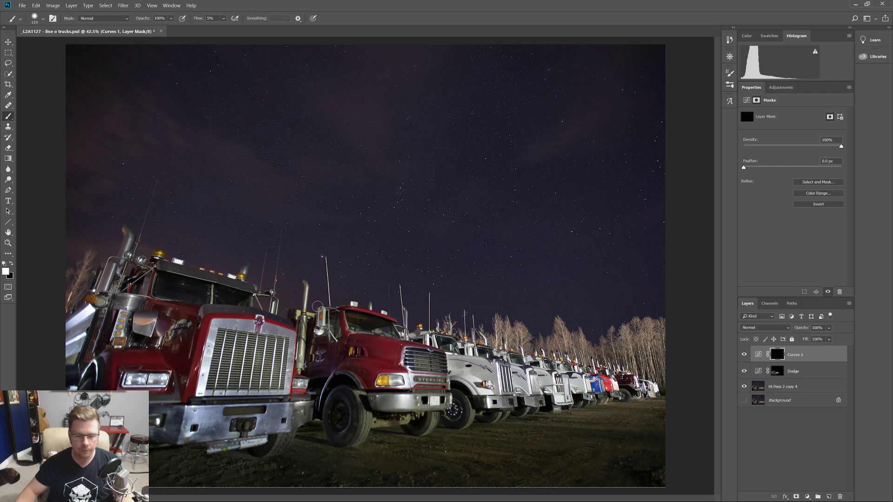
- Burn the dirt ground in front of the truck line by brushing white on the new Curves layer's mask
drag(457, 437, 506, 448)
scroll(512, 404, down, 5)
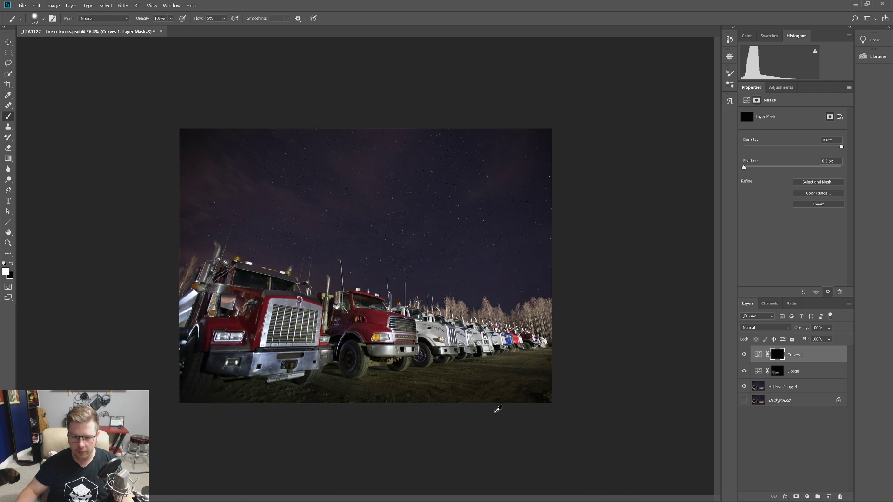
scroll(496, 410, up, 4)
scroll(499, 421, down, 1)
mouse_move(610, 395)
mouse_down()
mouse_move(429, 434)
mouse_move(418, 444)
mouse_move(323, 446)
mouse_move(466, 426)
mouse_move(236, 448)
mouse_move(248, 452)
mouse_move(195, 461)
mouse_move(442, 435)
mouse_move(373, 442)
mouse_move(573, 452)
mouse_move(478, 423)
mouse_move(604, 407)
mouse_up()
mouse_move(466, 432)
mouse_down()
mouse_move(424, 436)
mouse_move(433, 436)
mouse_move(382, 298)
mouse_up()
scroll(356, 426, up, 6)
scroll(321, 439, up, 1)
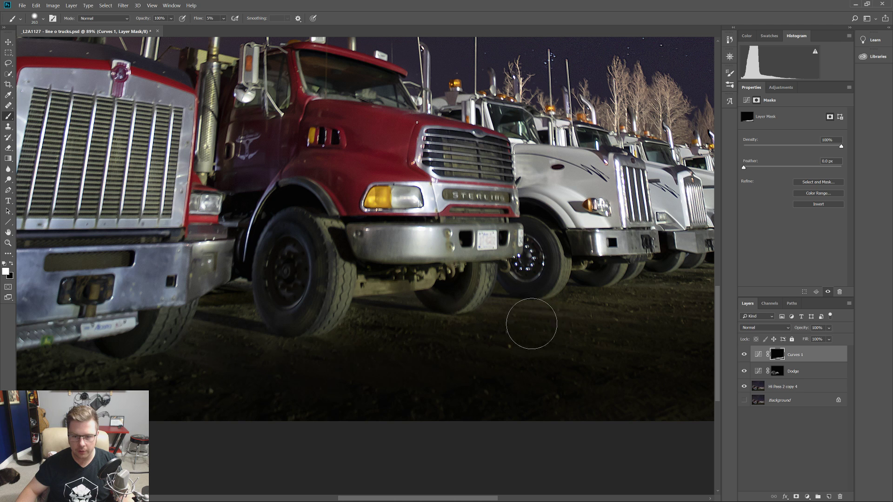
drag(610, 309, 370, 369)
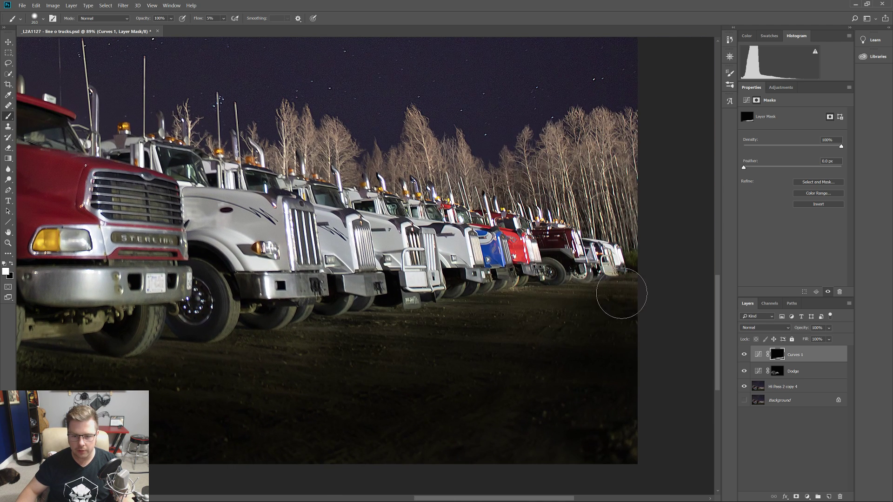
scroll(433, 387, down, 5)
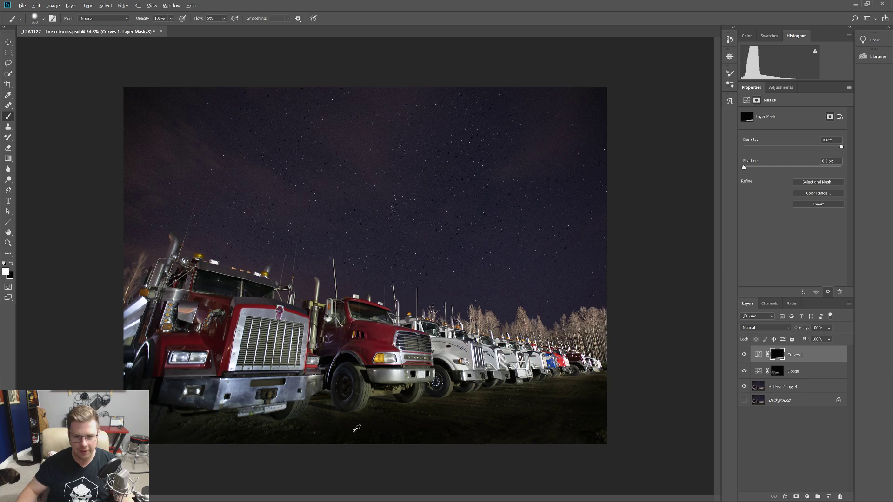
scroll(425, 447, up, 2)
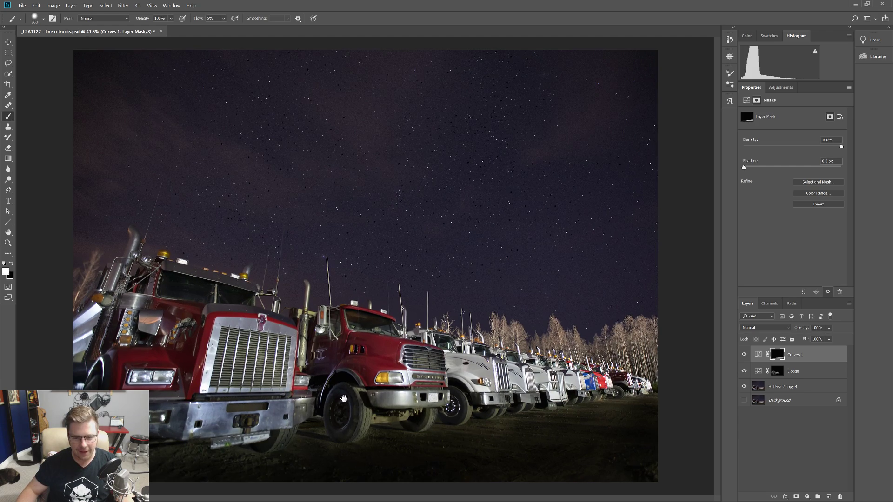
- Burn the bare trees behind the far trucks with a smaller brush
scroll(537, 347, up, 8)
drag(587, 335, 223, 311)
mouse_move(355, 333)
mouse_down()
mouse_move(322, 339)
mouse_move(336, 335)
mouse_up()
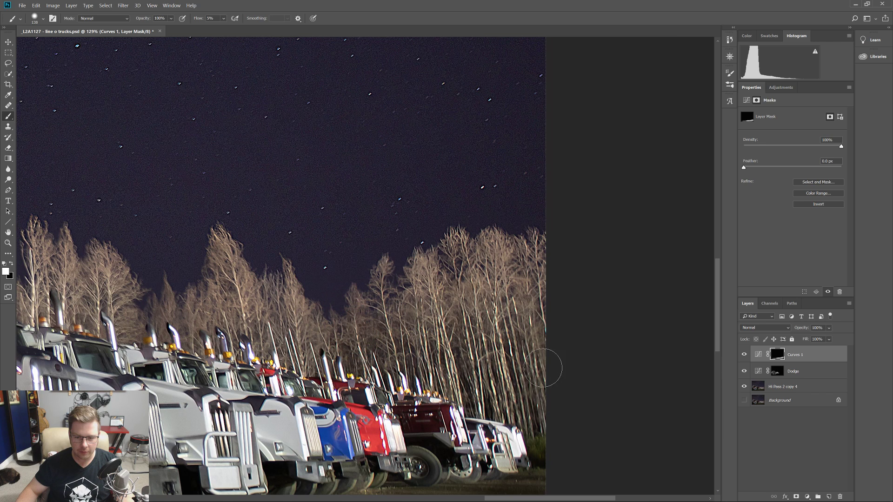
mouse_move(492, 247)
mouse_down()
mouse_move(512, 323)
mouse_move(522, 431)
mouse_move(514, 265)
mouse_move(472, 298)
mouse_move(477, 418)
mouse_move(455, 254)
mouse_move(433, 348)
mouse_move(418, 311)
mouse_move(421, 289)
mouse_move(402, 372)
mouse_up()
mouse_move(322, 317)
mouse_down()
mouse_move(490, 322)
mouse_move(475, 333)
mouse_move(451, 304)
mouse_move(435, 342)
mouse_move(386, 265)
mouse_move(379, 325)
mouse_move(360, 328)
mouse_move(420, 302)
mouse_move(499, 306)
mouse_move(417, 260)
mouse_move(369, 293)
mouse_up()
drag(505, 311, 579, 284)
- Touch up the tree line with black on the Curves mask, and compare the photo with the layer hidden and shown
scroll(578, 287, down, 7)
scroll(83, 284, up, 6)
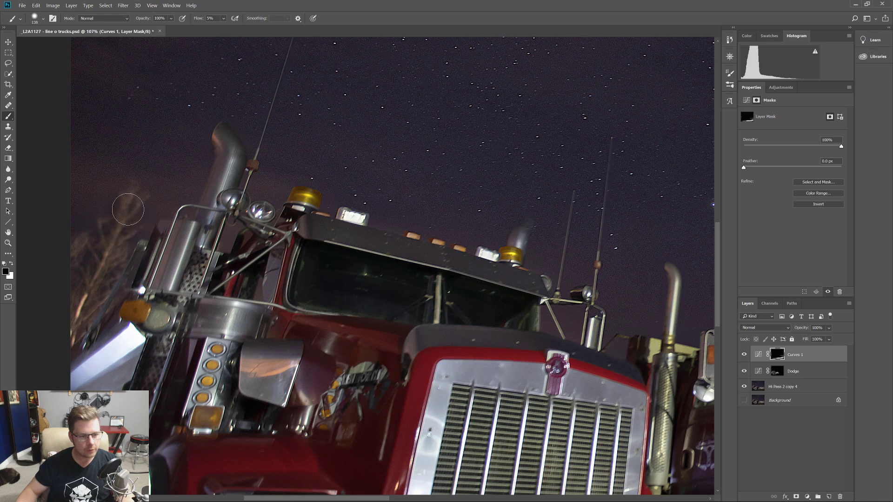
drag(495, 274, 19, 264)
drag(516, 303, 39, 289)
drag(505, 355, 353, 257)
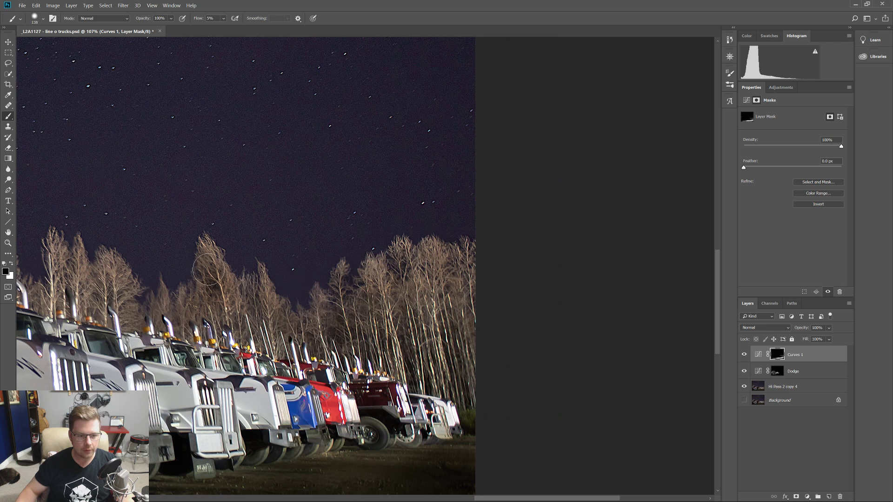
scroll(421, 425, down, 7)
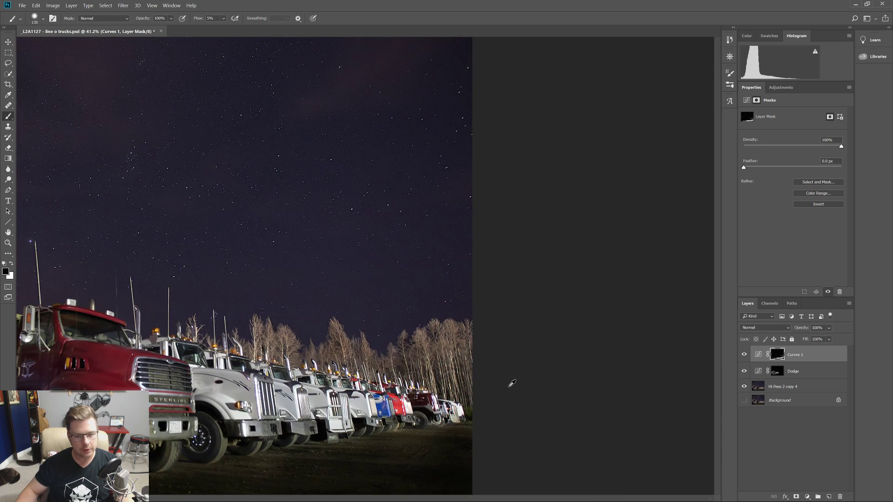
click(743, 356)
click(743, 356)
click(743, 356)
click(743, 356)
click(743, 357)
click(743, 356)
click(743, 356)
click(743, 356)
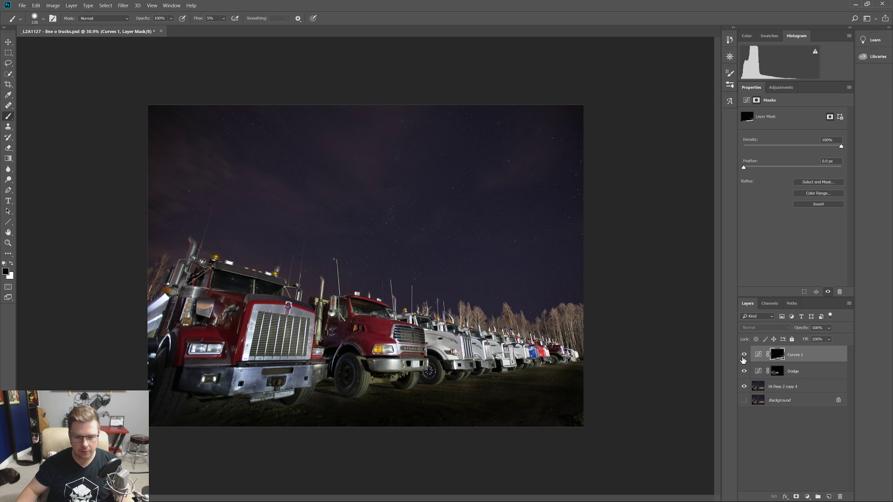
- Retouch the ground below the trucks on the Curves mask with a larger brush, and compare with the layer hidden and shown
scroll(471, 412, up, 3)
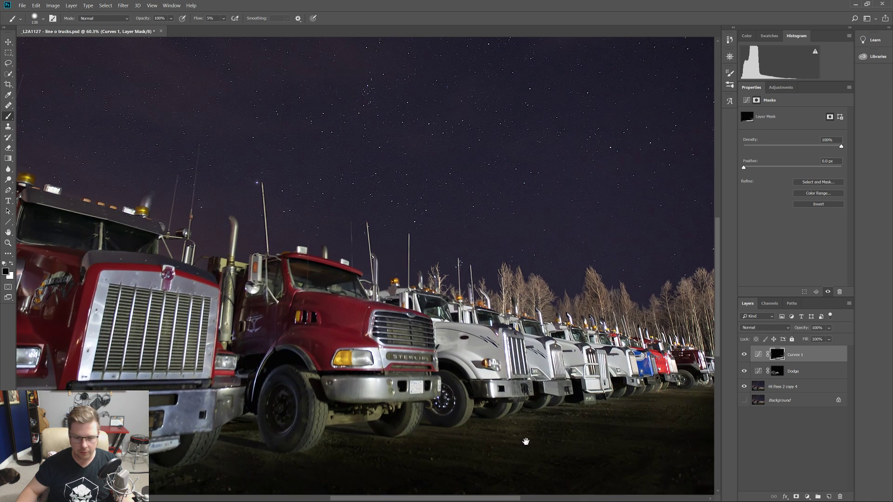
drag(527, 443, 437, 311)
drag(320, 309, 356, 320)
key(x)
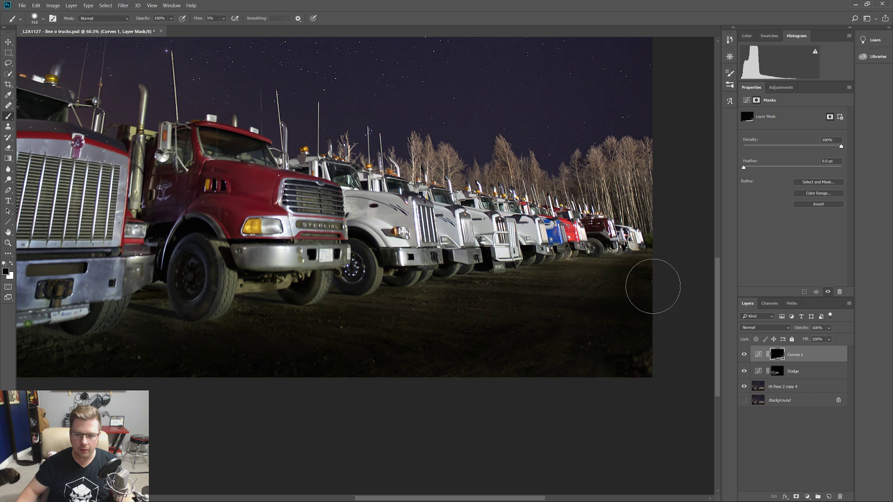
click(744, 355)
click(744, 355)
click(744, 355)
click(744, 355)
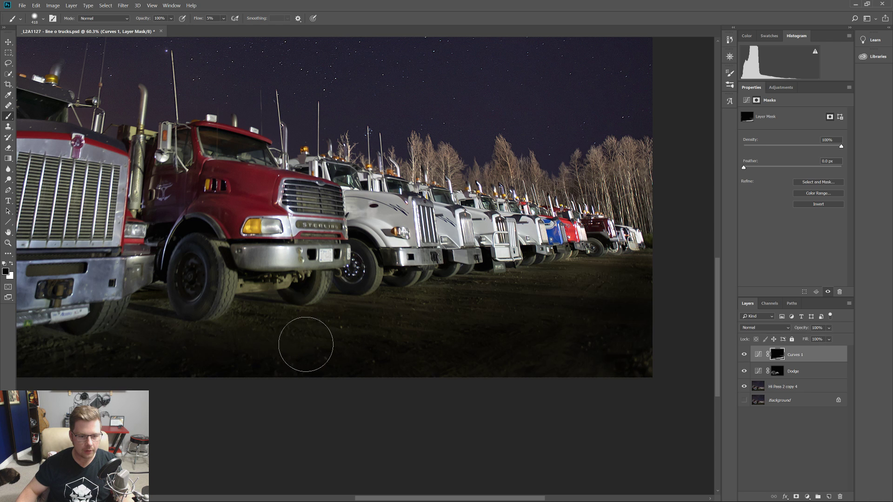
- Compare the whole photo with the darkening Curves layer hidden and shown
scroll(481, 349, down, 5)
scroll(405, 361, up, 2)
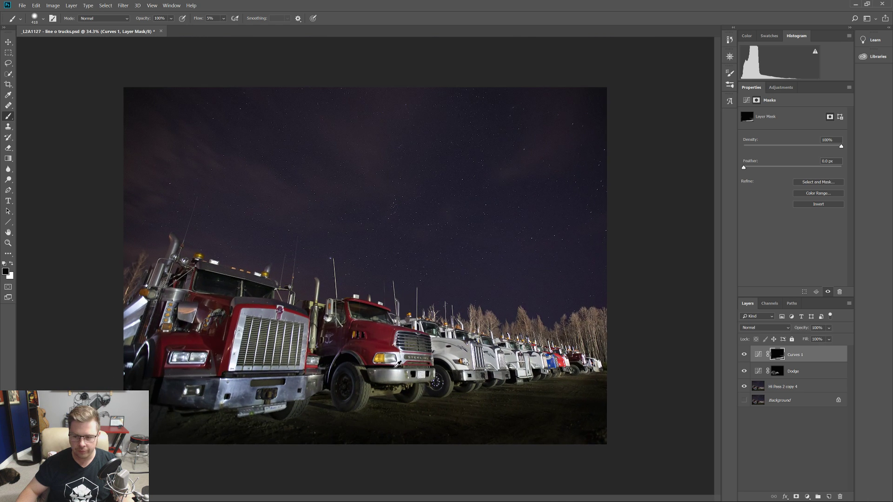
click(744, 355)
click(744, 355)
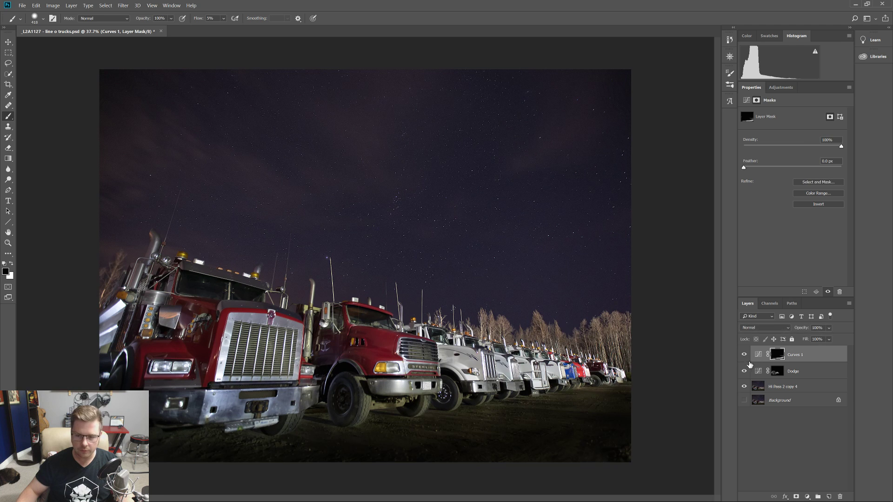
click(790, 371)
shift+click(792, 359)
click(743, 356)
click(743, 355)
click(744, 355)
click(743, 356)
click(744, 355)
click(743, 355)
- Rename the upper Curves layer as "Burn"
click(807, 359)
double_click(797, 355)
text(Burn)
key(Return)
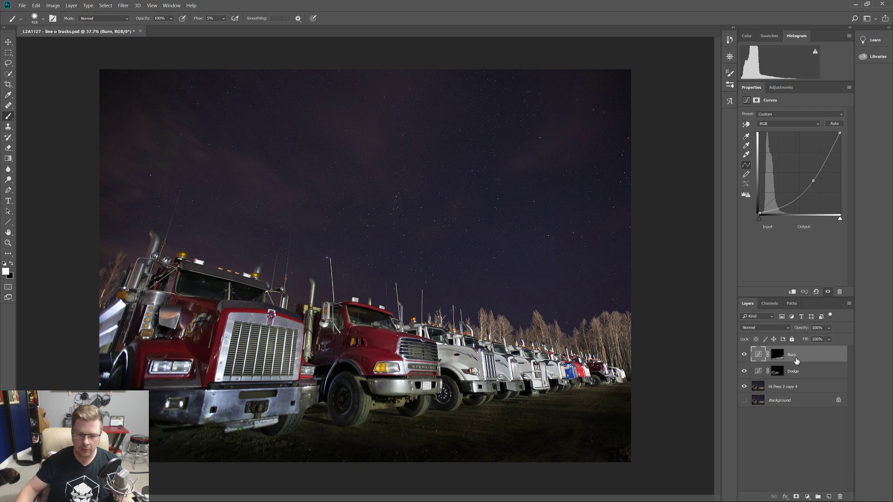
- Burn the ground around the tires and below the bumpers along the truck line with a smaller brush on the Burn mask
scroll(397, 415, up, 6)
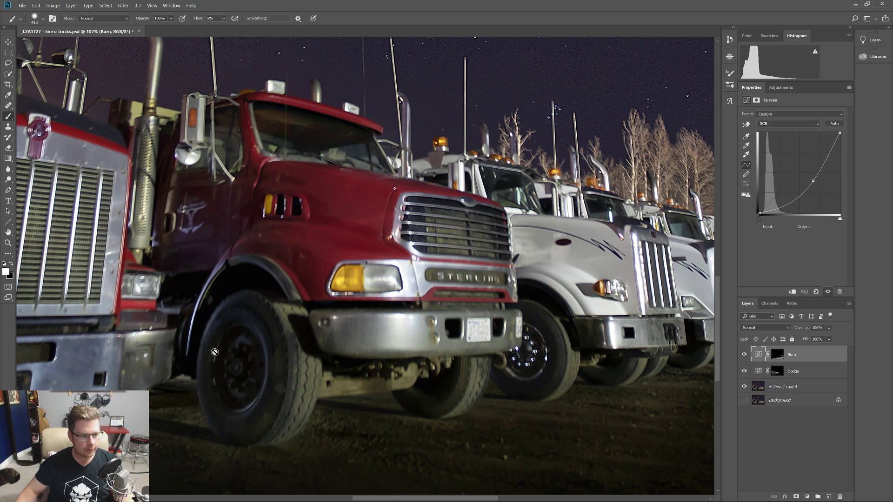
click(785, 355)
mouse_move(276, 423)
mouse_down()
mouse_move(267, 426)
mouse_move(303, 392)
mouse_move(285, 443)
mouse_move(307, 406)
mouse_move(263, 445)
mouse_up()
drag(451, 418, 456, 420)
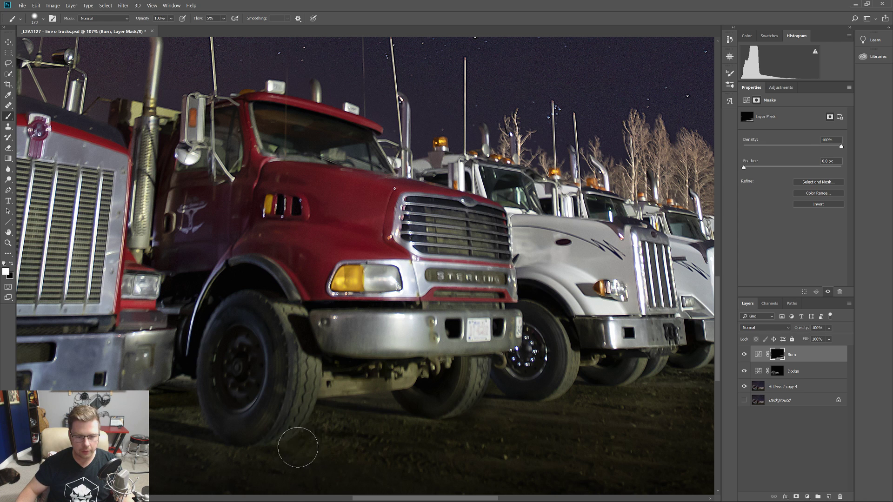
mouse_move(517, 417)
mouse_down()
mouse_move(424, 362)
mouse_move(355, 355)
mouse_up()
mouse_move(403, 326)
mouse_down()
mouse_move(405, 351)
mouse_move(495, 333)
mouse_move(501, 319)
mouse_up()
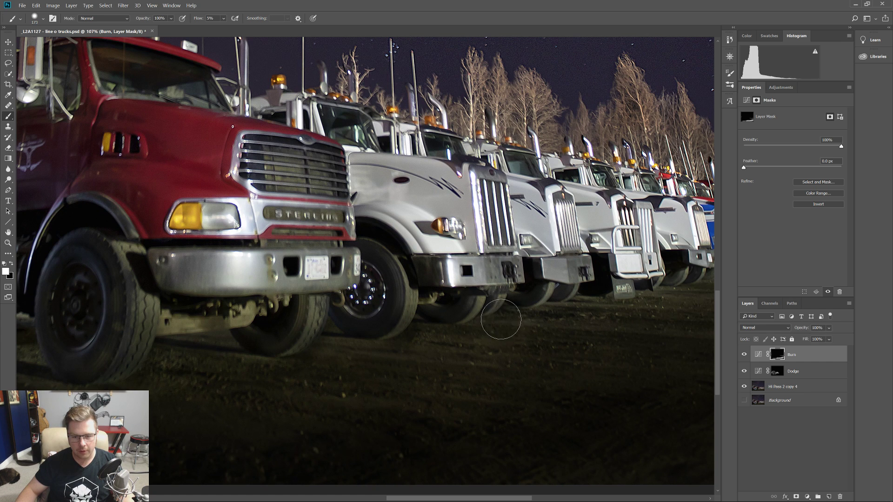
mouse_move(557, 304)
mouse_down()
mouse_move(548, 298)
mouse_move(419, 355)
mouse_up()
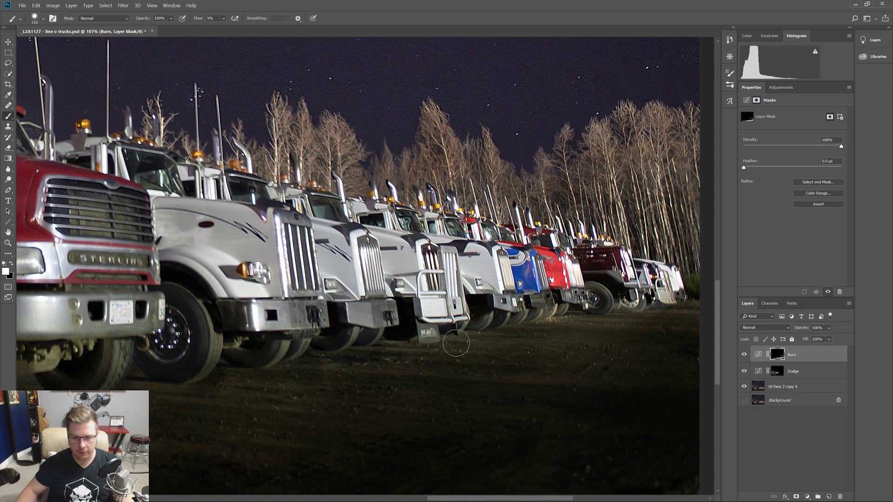
mouse_move(560, 315)
mouse_down()
mouse_move(550, 319)
mouse_move(568, 317)
mouse_up()
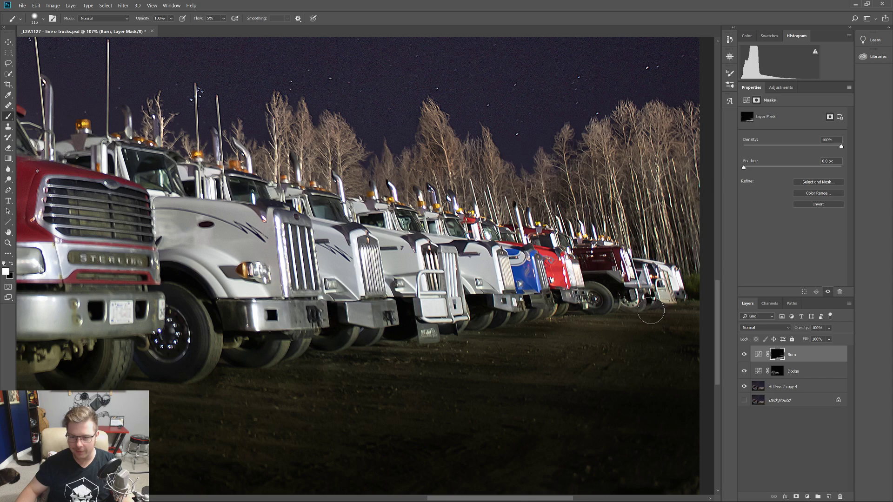
scroll(641, 344, down, 6)
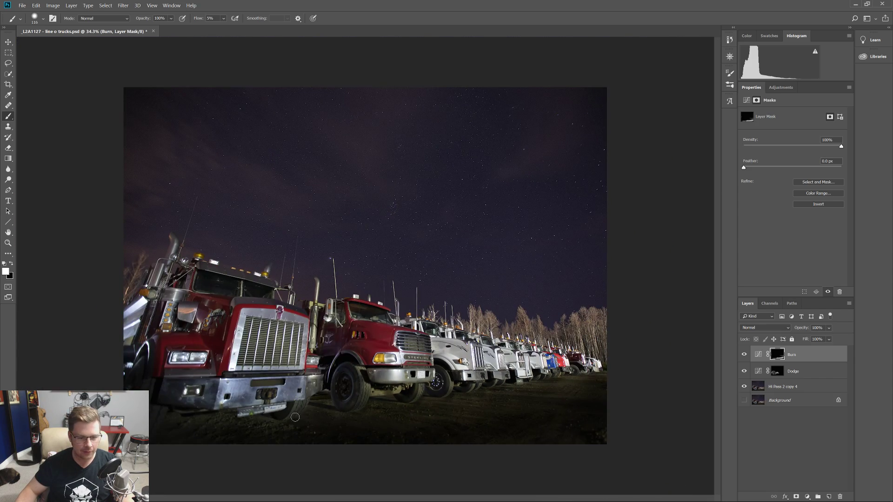
scroll(295, 416, up, 3)
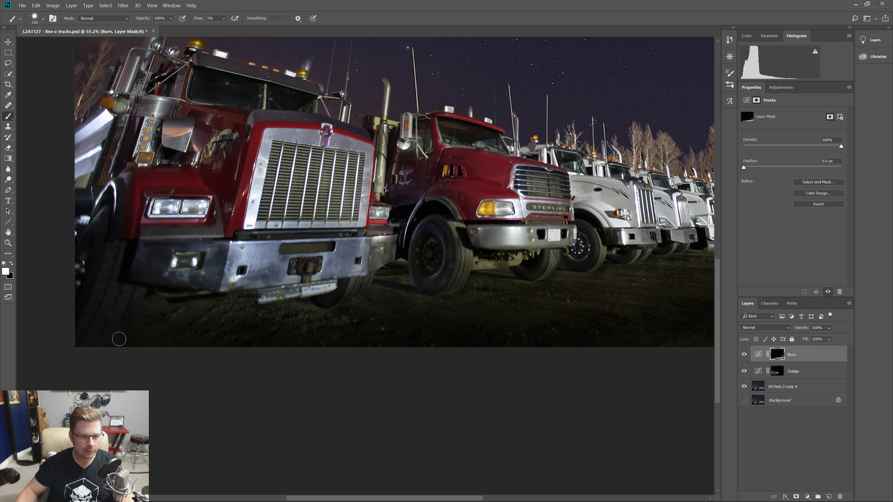
scroll(108, 341, down, 4)
scroll(345, 358, up, 2)
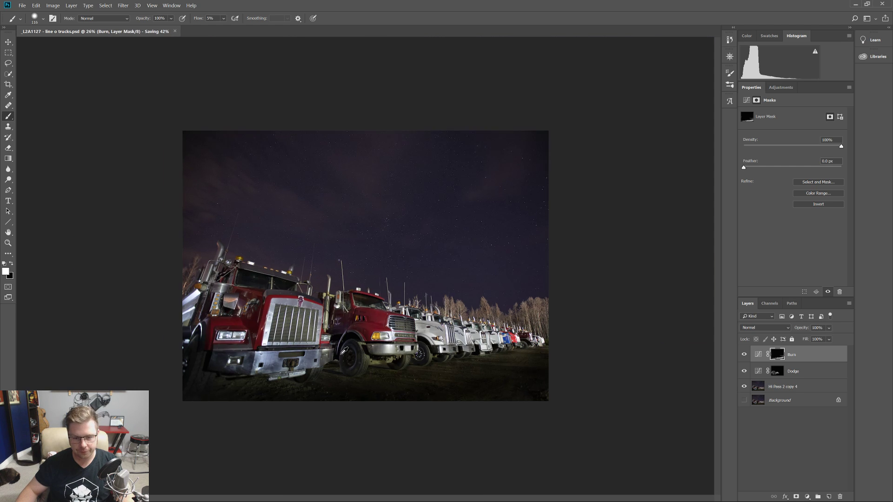
- Check the Burn layer's effect, and burn the lower edge and sides of the photo with a very large brush
click(743, 355)
click(744, 355)
mouse_move(565, 402)
mouse_down()
mouse_move(604, 403)
mouse_move(596, 399)
mouse_up()
mouse_move(515, 390)
mouse_down()
mouse_move(412, 384)
mouse_move(250, 395)
mouse_move(591, 370)
mouse_move(344, 386)
mouse_move(367, 382)
mouse_up()
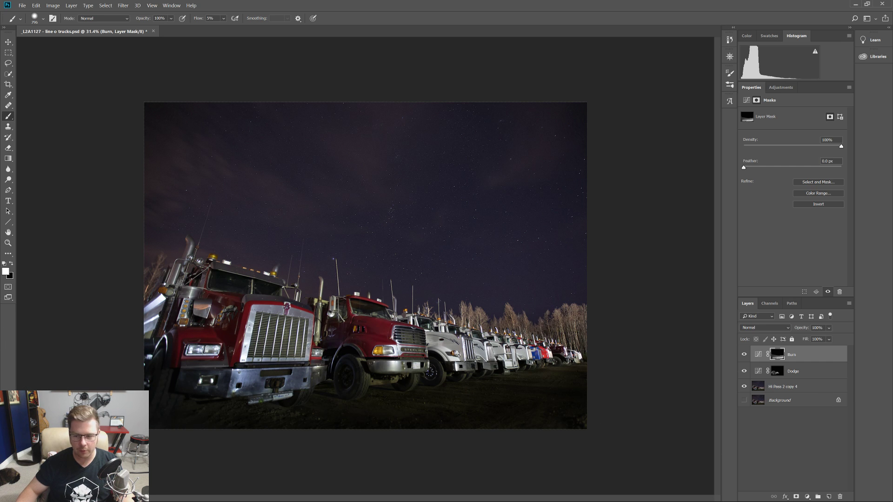
- Compare the photo with the Burn layer hidden and shown, and save the document
click(744, 354)
click(744, 355)
click(745, 355)
click(744, 355)
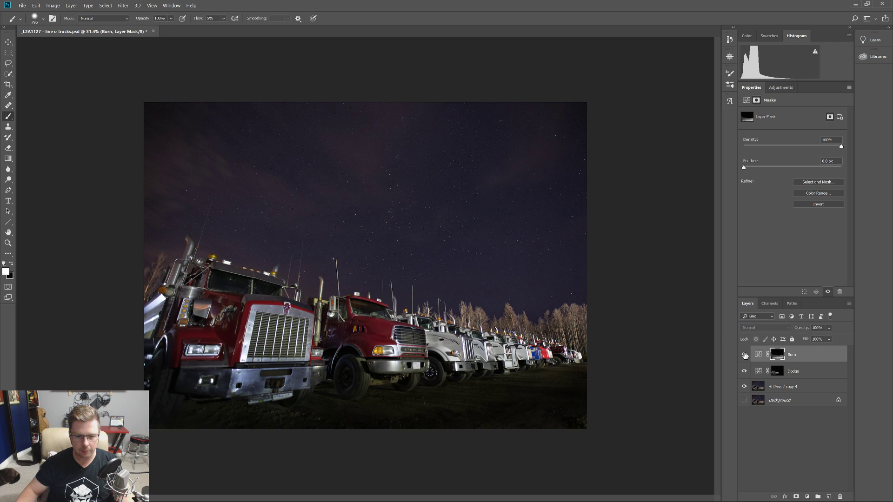
click(744, 356)
click(744, 356)
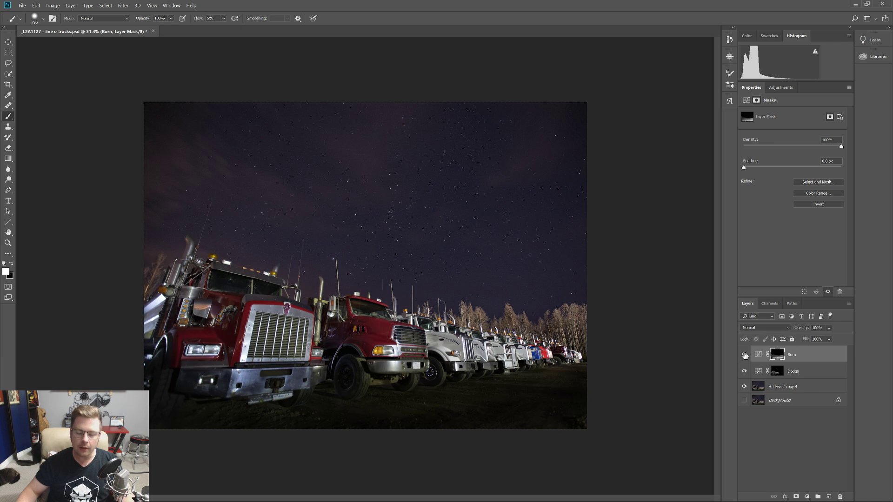
key(ctrl+s)
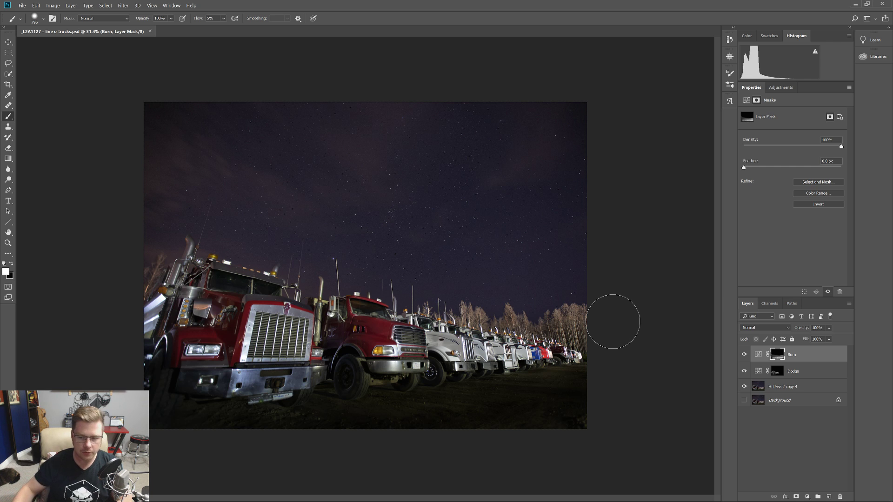
- Compare the original Background layer alone with the fully edited photo several times
alt+click(745, 403)
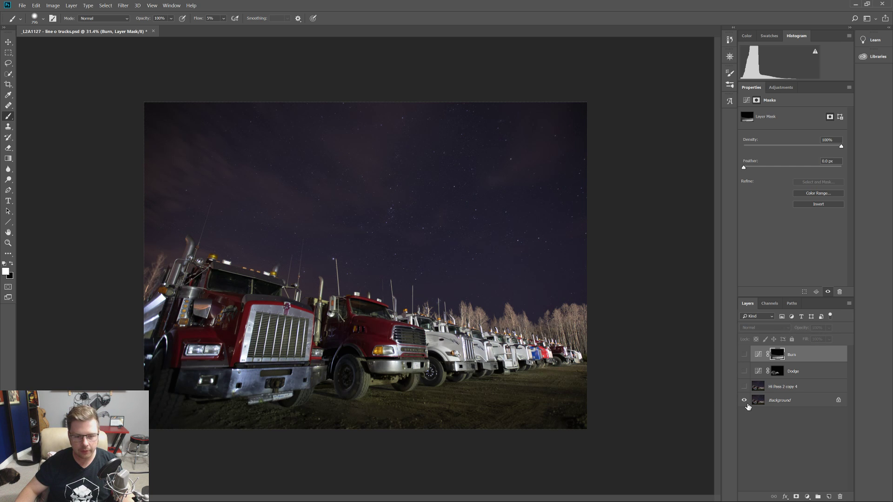
alt+click(745, 404)
alt+click(745, 404)
alt+click(745, 403)
alt+click(745, 404)
alt+click(745, 403)
alt+click(744, 403)
alt+click(745, 404)
alt+click(745, 403)
alt+click(745, 404)
alt+click(745, 403)
alt+click(745, 404)
alt+click(745, 403)
alt+click(745, 403)
alt+click(745, 403)
alt+click(745, 404)
alt+click(744, 404)
alt+click(745, 403)
alt+click(745, 404)
alt+click(745, 403)
alt+click(744, 404)
alt+click(744, 403)
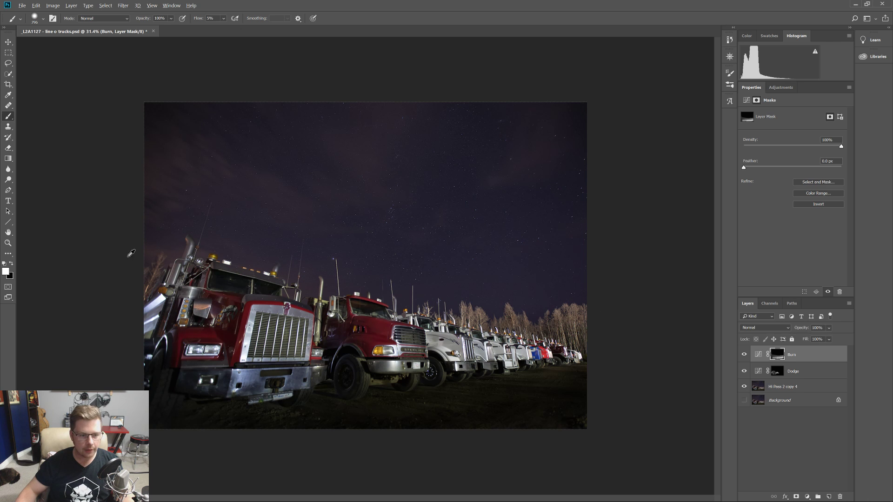
- Burn the bare tree beside the front truck's exhaust with a small brush, and return to the wider view
scroll(159, 293, up, 5)
mouse_move(156, 296)
mouse_down()
mouse_move(0, 292)
mouse_move(106, 303)
mouse_move(160, 232)
mouse_move(170, 293)
mouse_move(169, 235)
mouse_move(102, 305)
mouse_move(110, 282)
mouse_move(92, 346)
mouse_move(119, 314)
mouse_up()
key(x)
key(x)
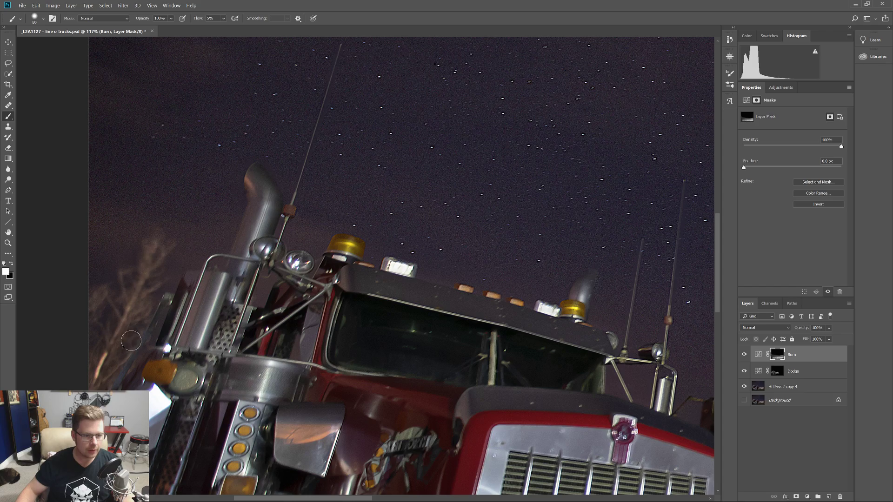
key(ctrl+0)
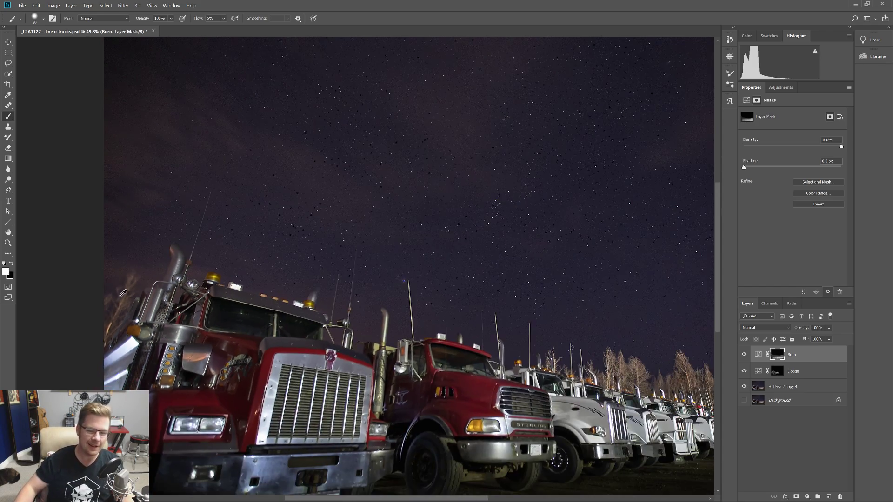
- Touch up the burn on the trees and last truck at the far end of the row with a small brush
scroll(123, 292, down, 4)
scroll(600, 340, up, 11)
drag(641, 365, 304, 265)
key(x)
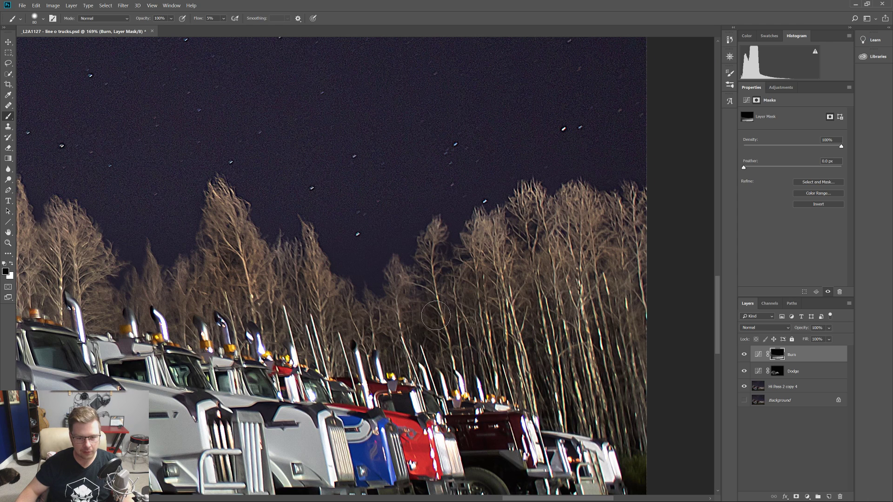
drag(581, 356, 381, 316)
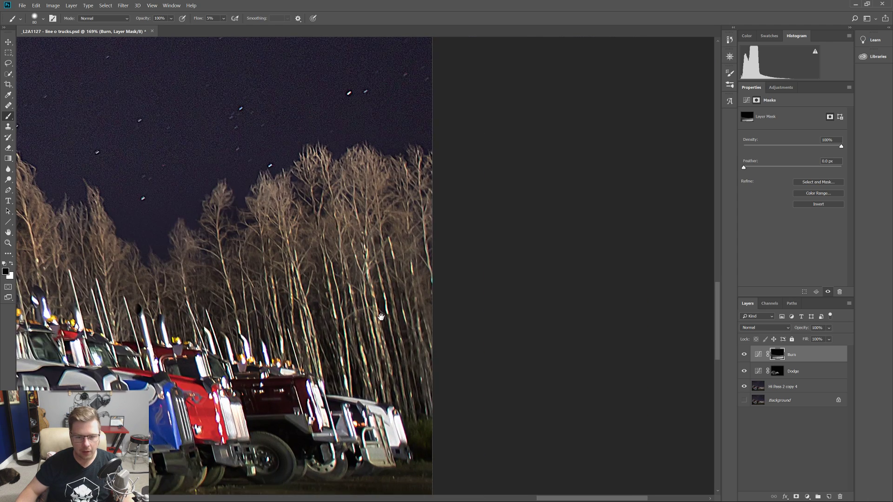
scroll(402, 348, up, 7)
mouse_move(399, 367)
mouse_down()
mouse_move(354, 372)
mouse_move(362, 370)
mouse_up()
drag(411, 388, 413, 393)
scroll(401, 381, down, 4)
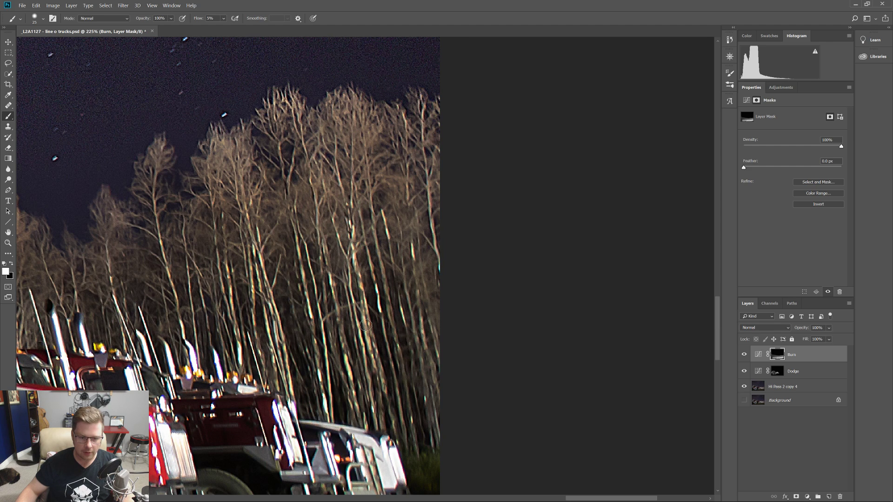
- Inspect the treeline behind the trucks from the far end back along the row, and save the document
drag(262, 335, 456, 351)
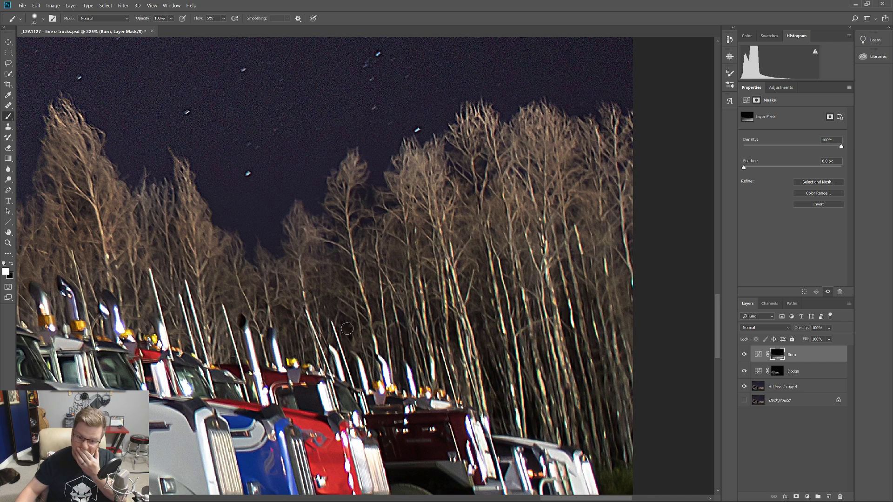
drag(329, 338, 517, 313)
drag(289, 263, 621, 303)
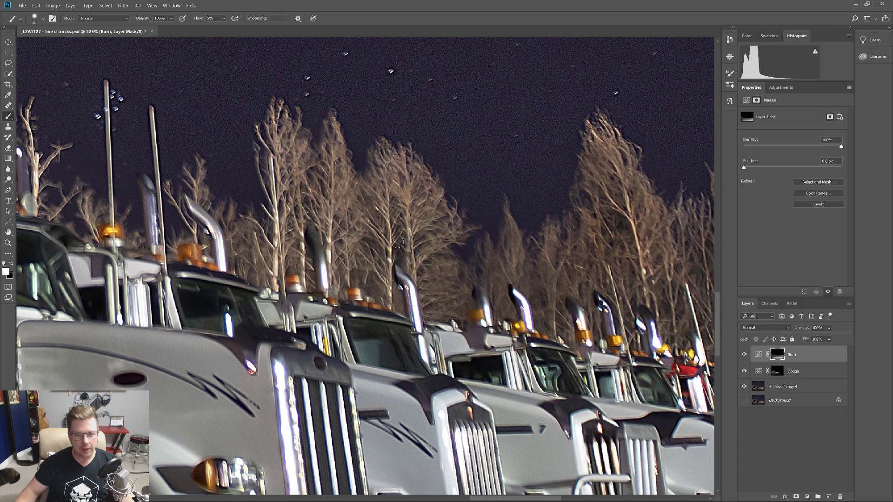
drag(345, 260, 515, 241)
scroll(427, 280, down, 8)
key(ctrl+s)
scroll(410, 232, down, 2)
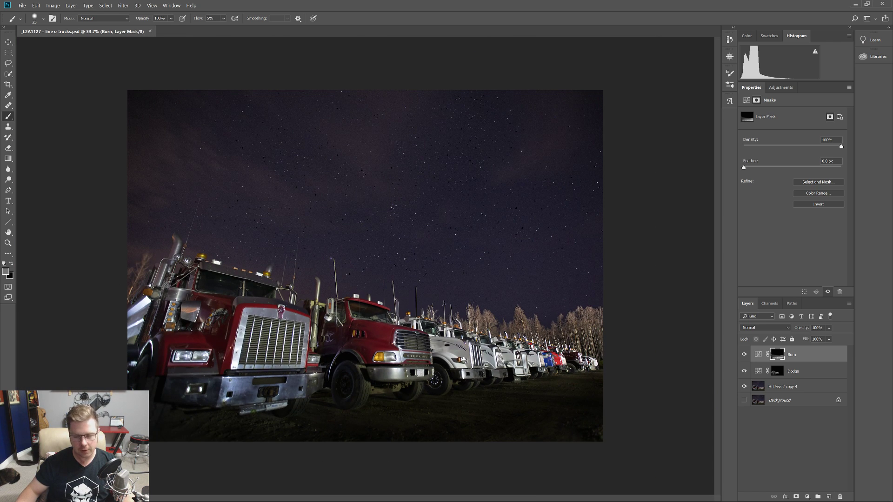
- Compare the original Background layer alone with the fully edited photo
click(744, 401)
click(745, 401)
click(744, 401)
click(744, 401)
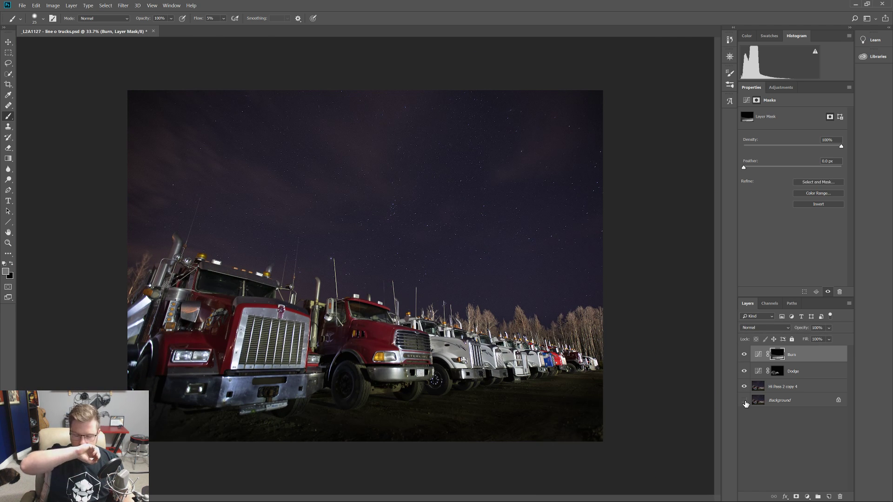
alt+click(744, 400)
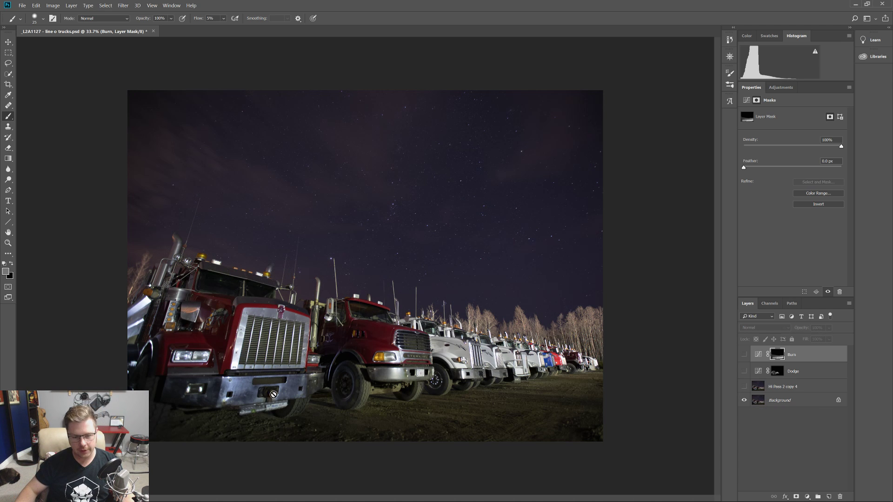
alt+click(744, 402)
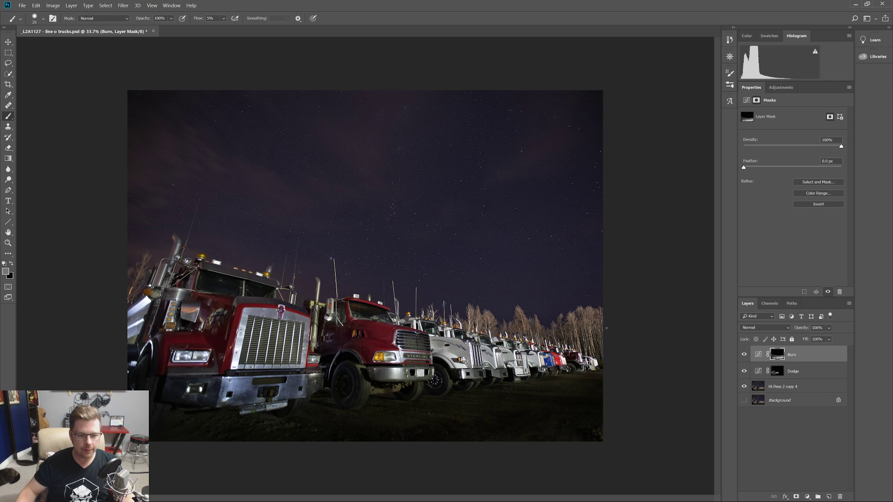
- Save the document, and merge the Burn, Dodge and Hi Pass 2 copy 4 layers into one layer
key(ctrl+s)
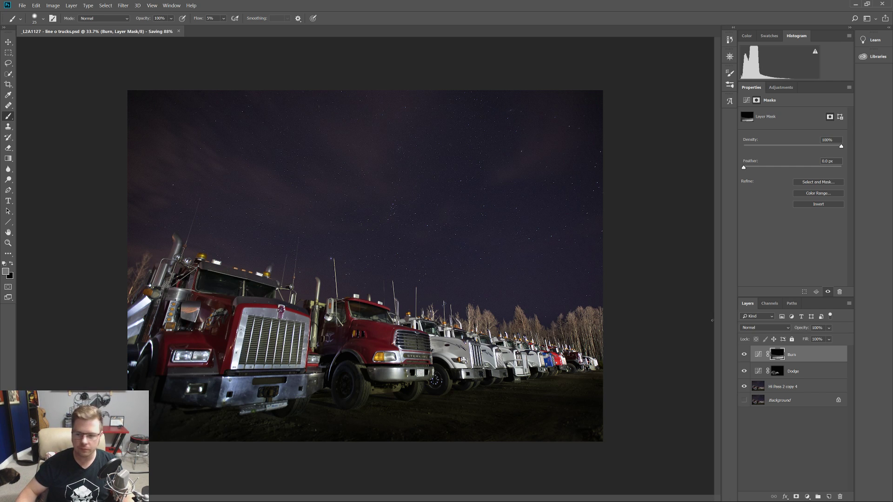
shift+click(783, 387)
right_click(806, 367)
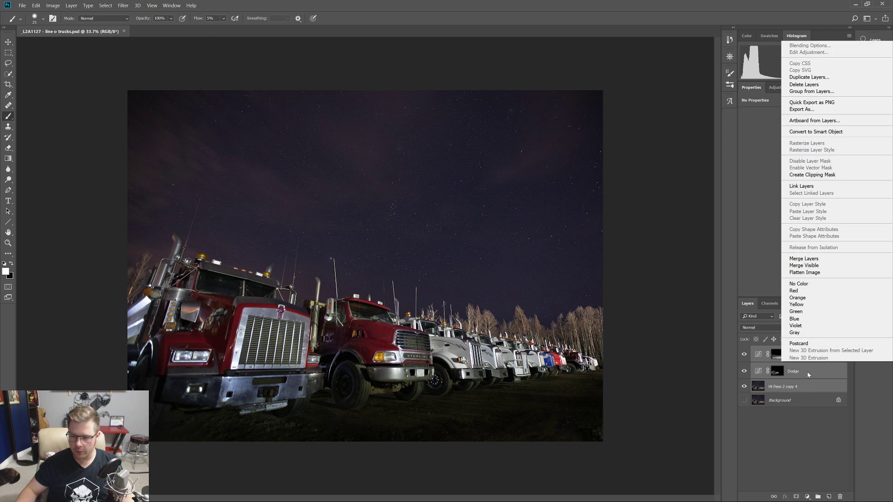
click(803, 257)
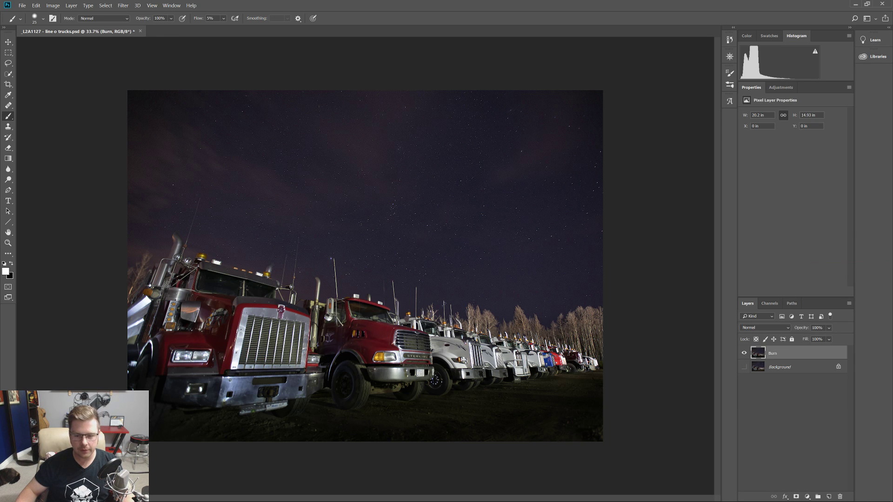
click(129, 4)
mouse_move(139, 5)
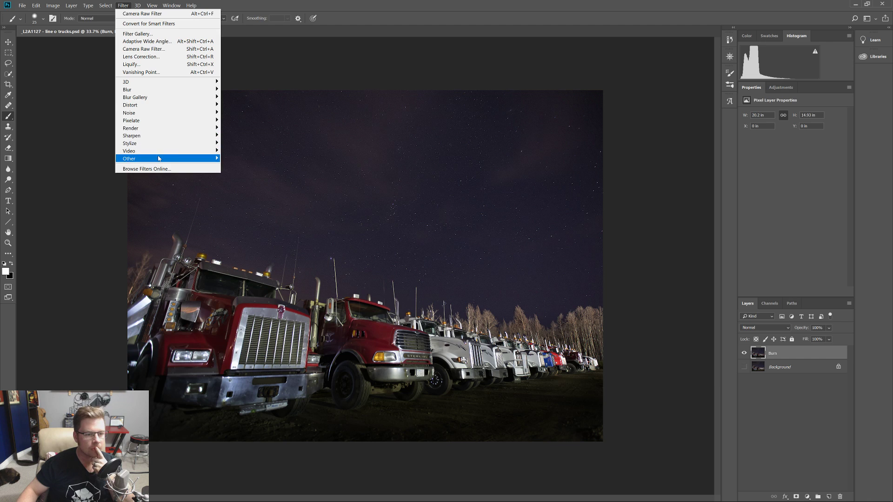
mouse_move(159, 158)
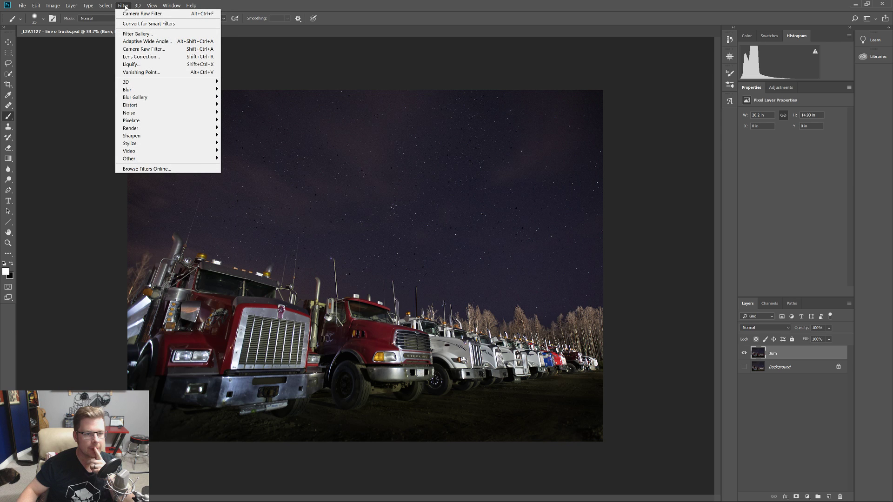
key(Escape)
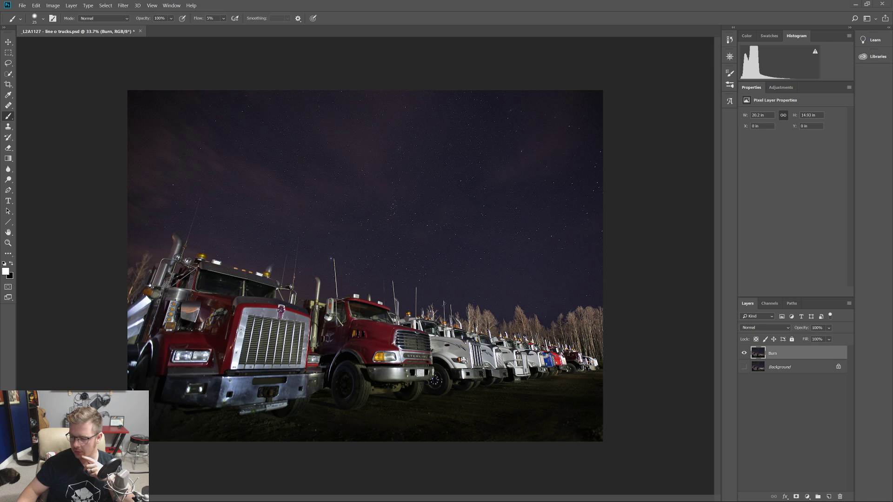
click(119, 4)
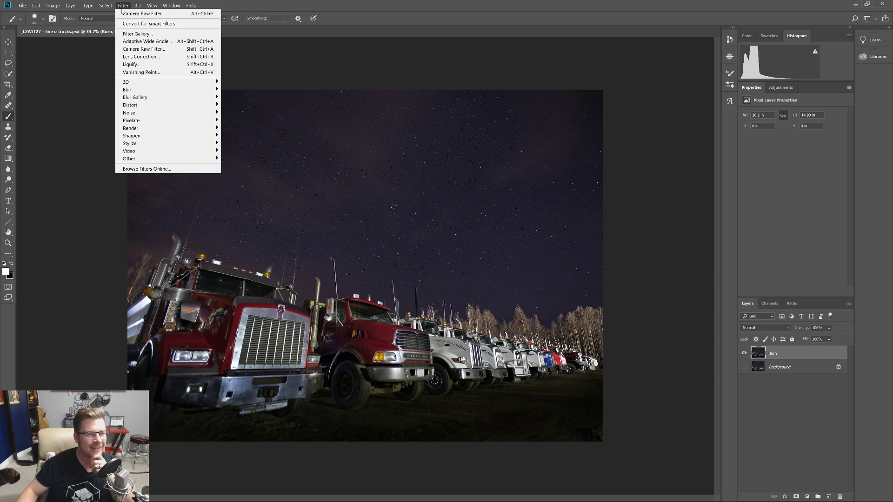
key(Escape)
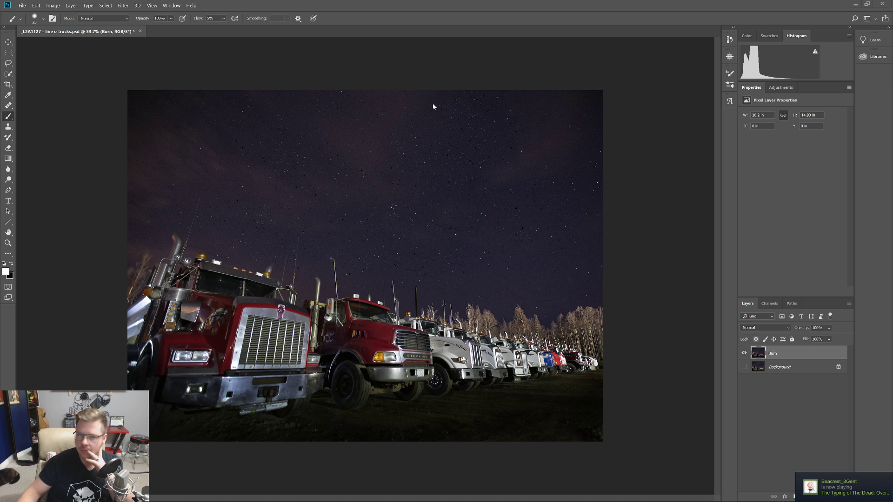
click(71, 6)
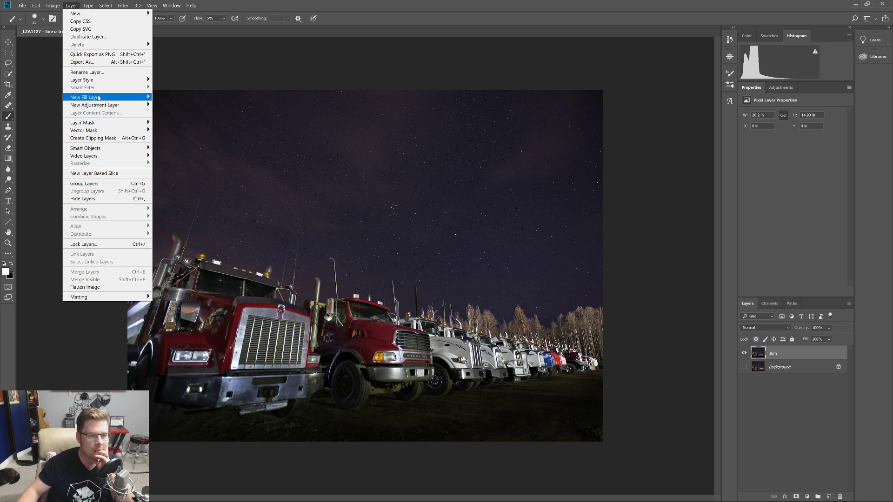
mouse_move(107, 157)
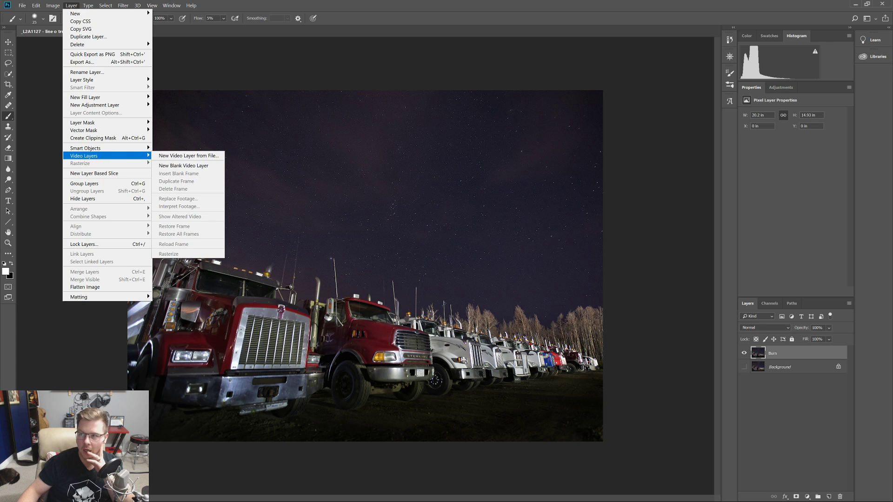
key(Escape)
key(Escape)
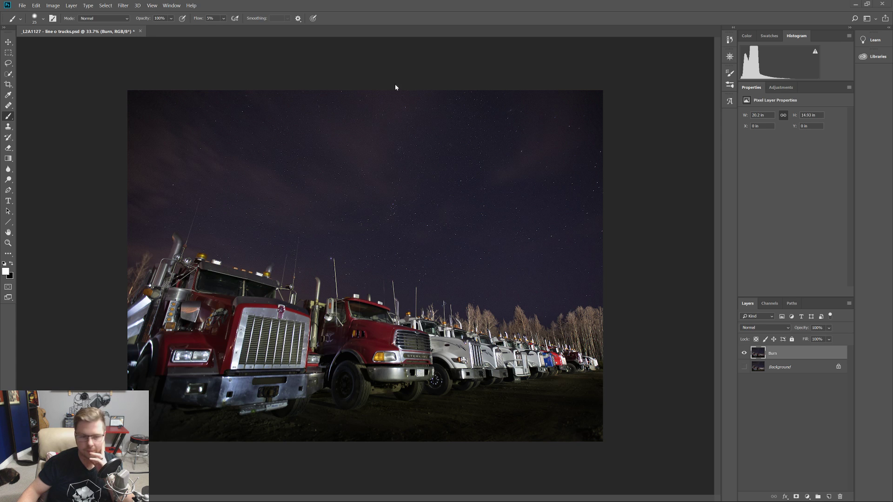
click(121, 6)
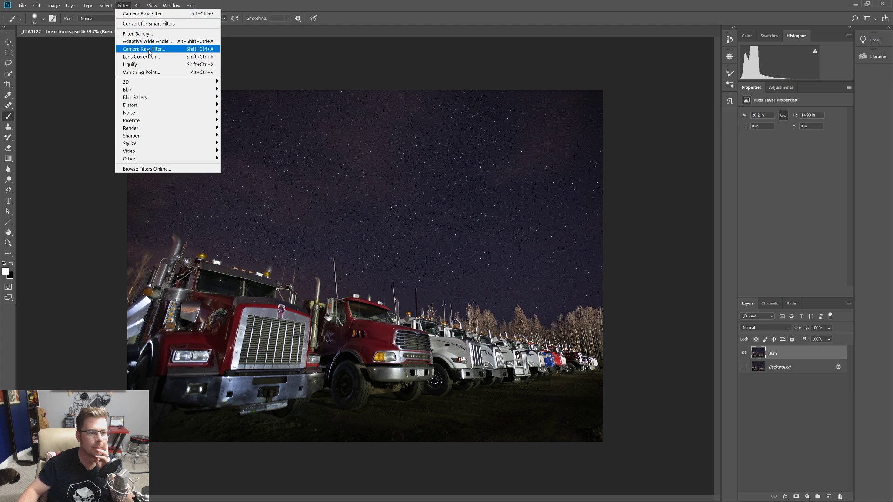
mouse_move(149, 82)
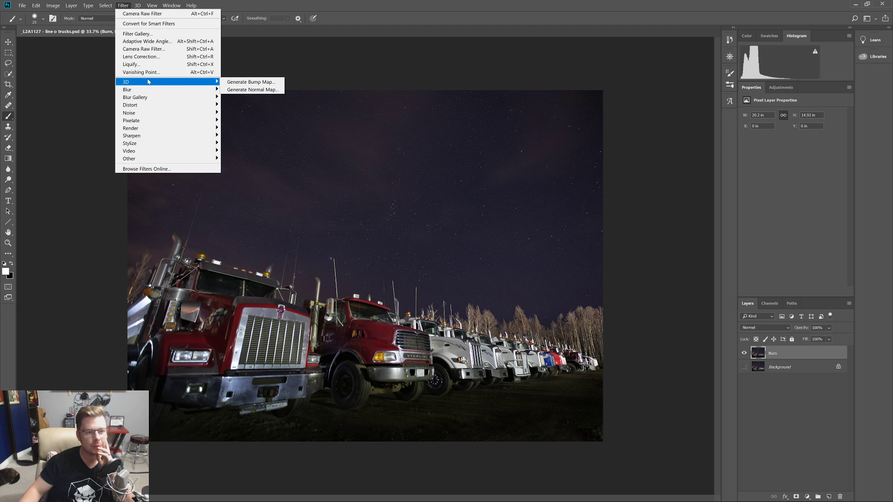
mouse_move(152, 130)
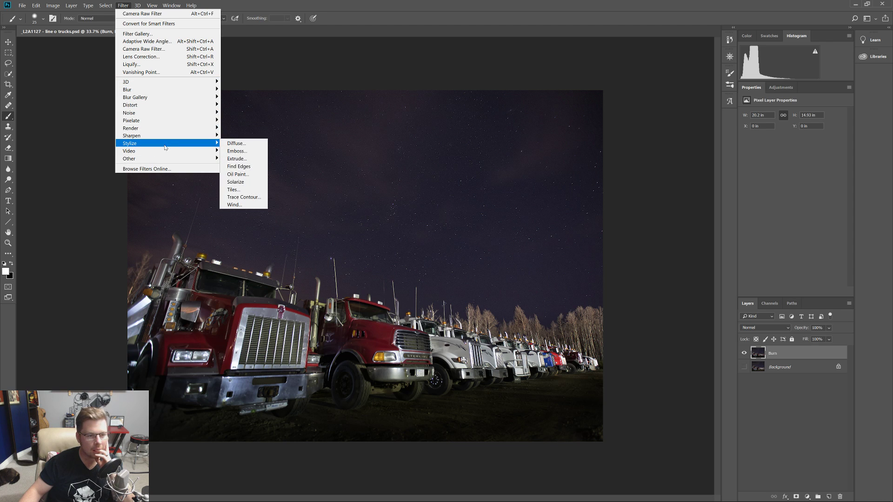
mouse_move(177, 121)
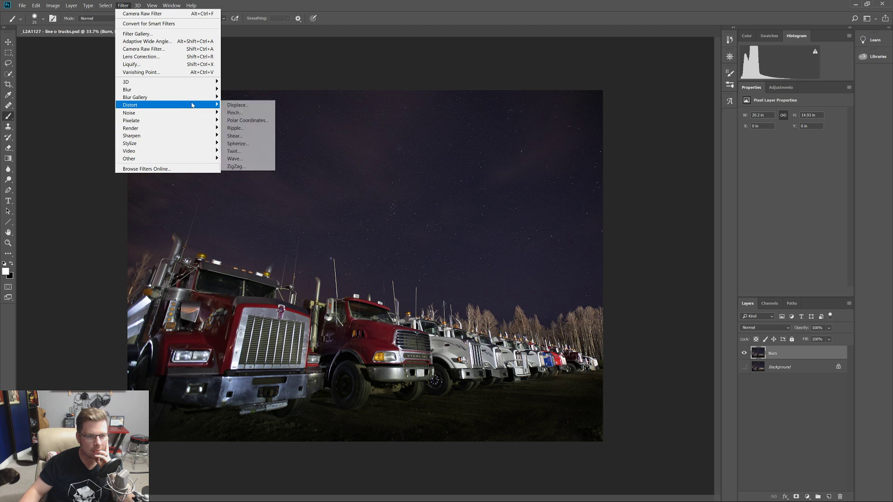
mouse_move(194, 98)
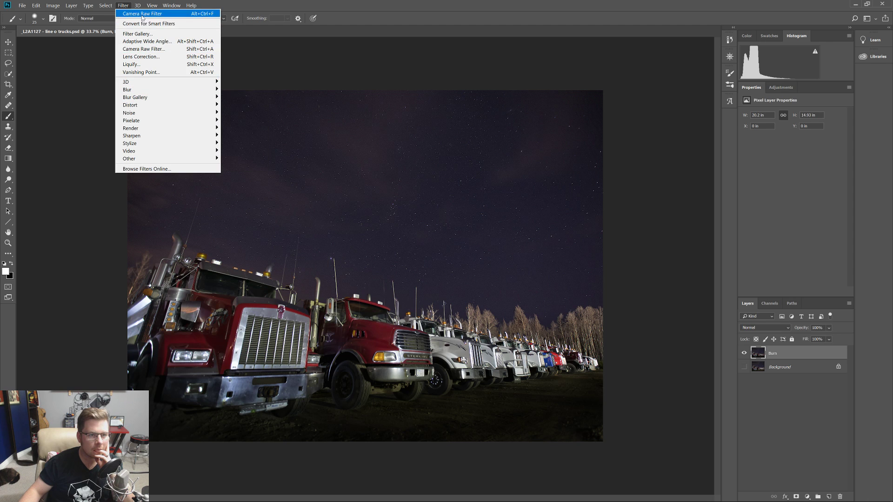
- Create a clipping mask from the merged Burn layer onto the Background layer, and release it
mouse_move(136, 6)
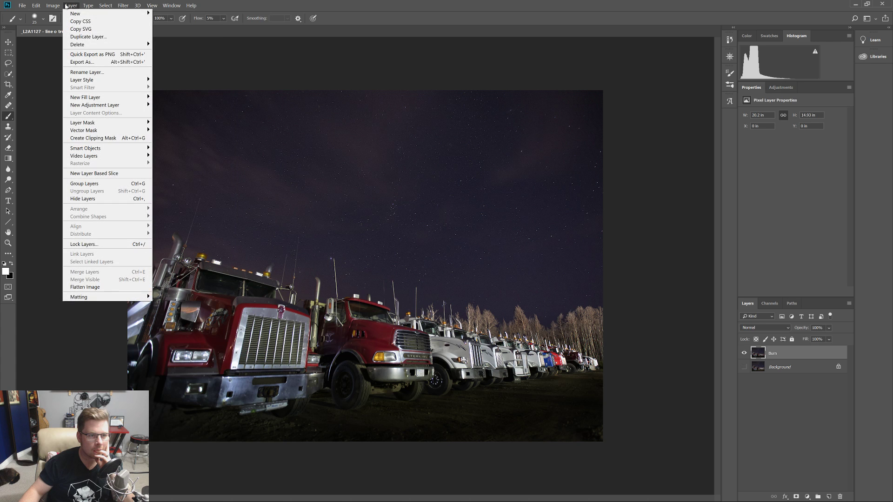
mouse_move(53, 6)
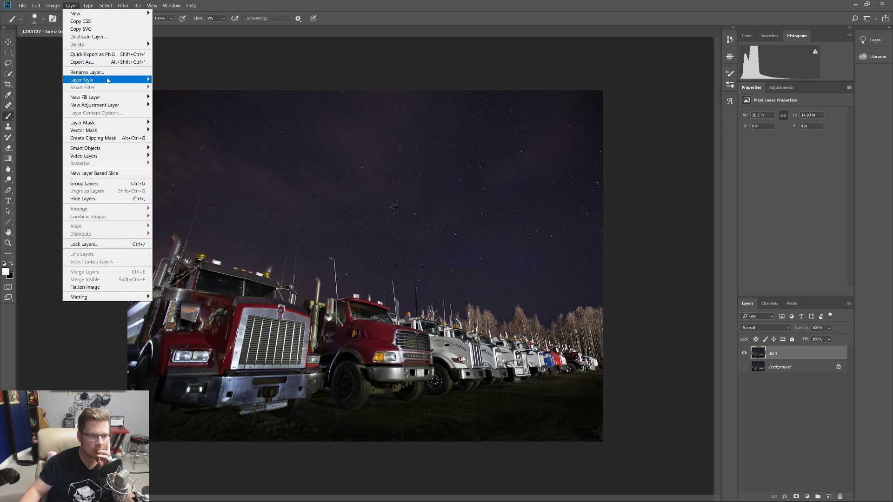
mouse_move(107, 80)
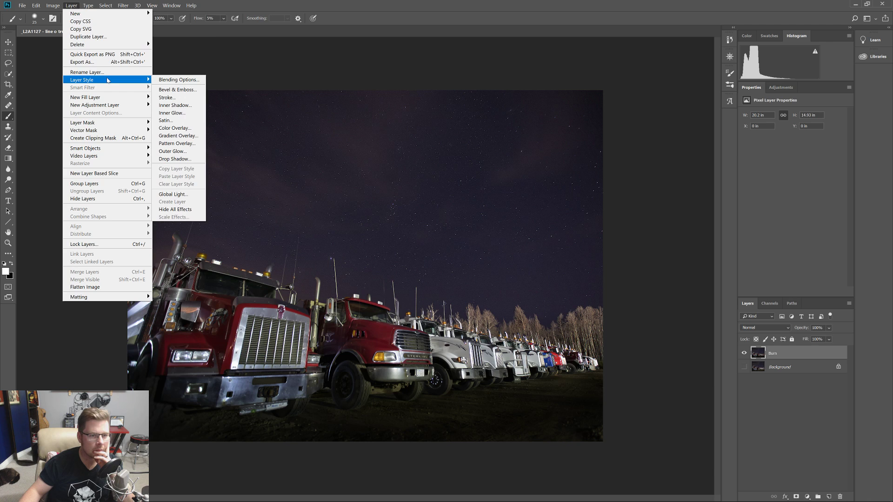
mouse_move(110, 123)
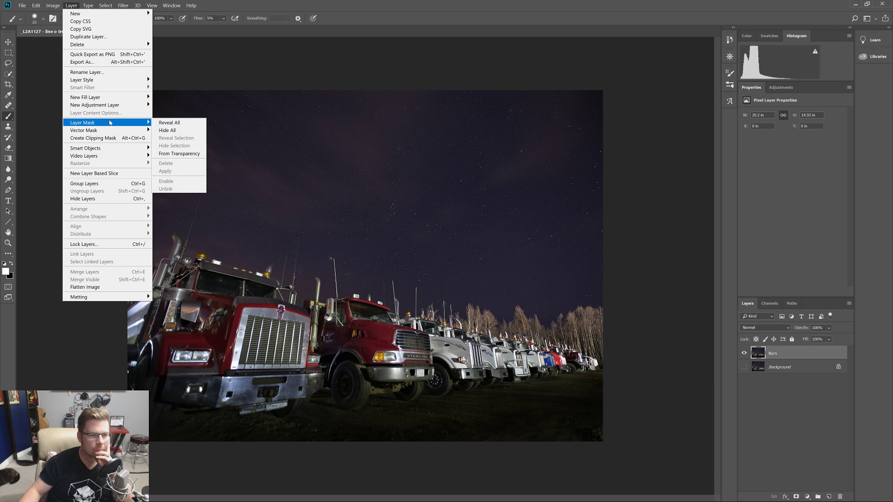
click(112, 139)
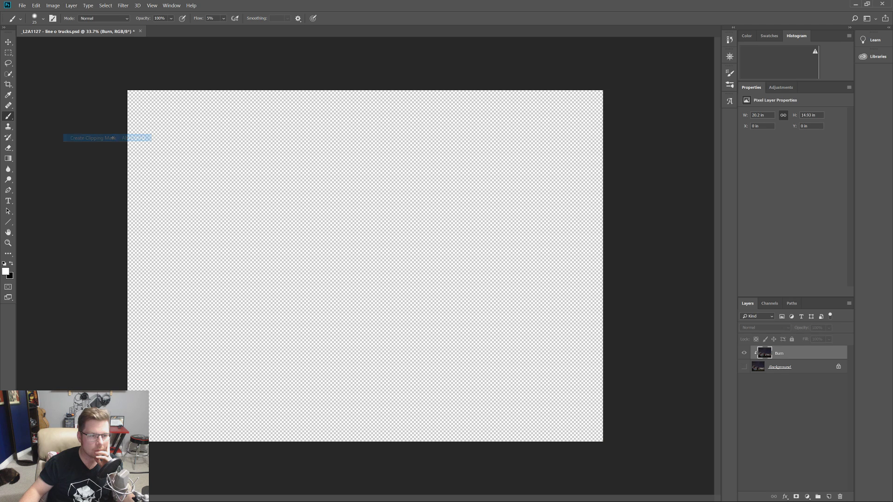
alt+click(753, 349)
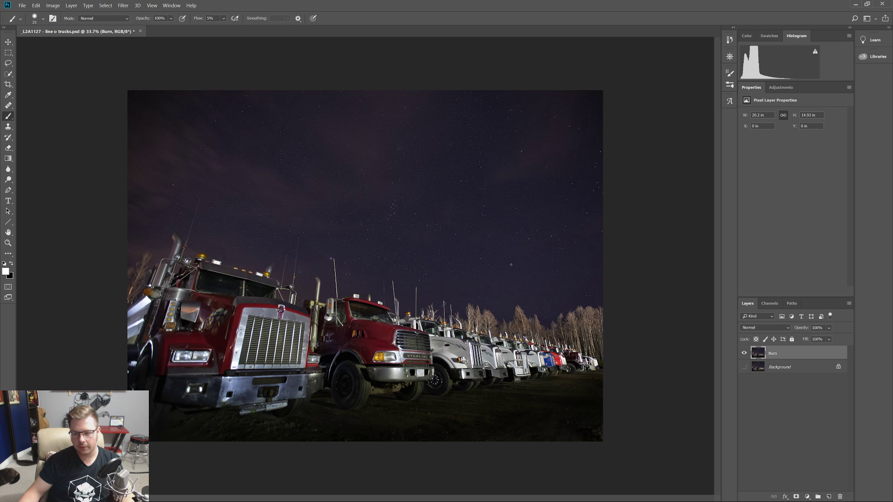
- Hide the merged Burn layer
click(807, 497)
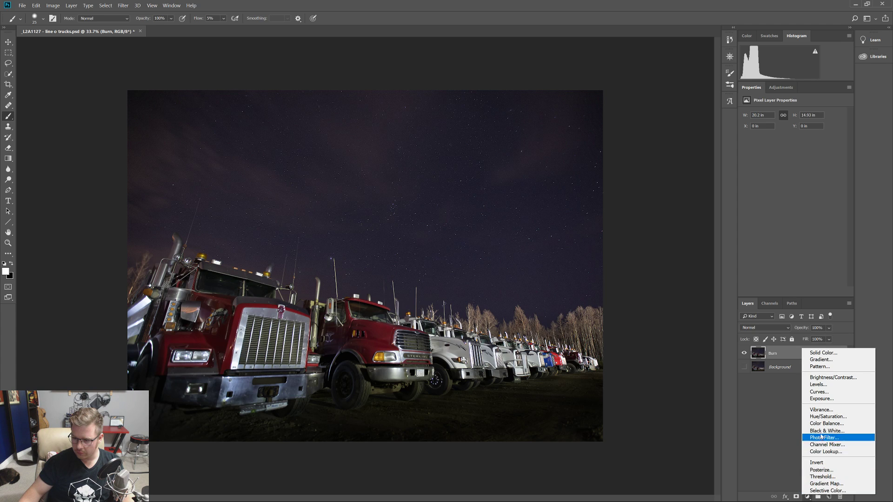
click(784, 355)
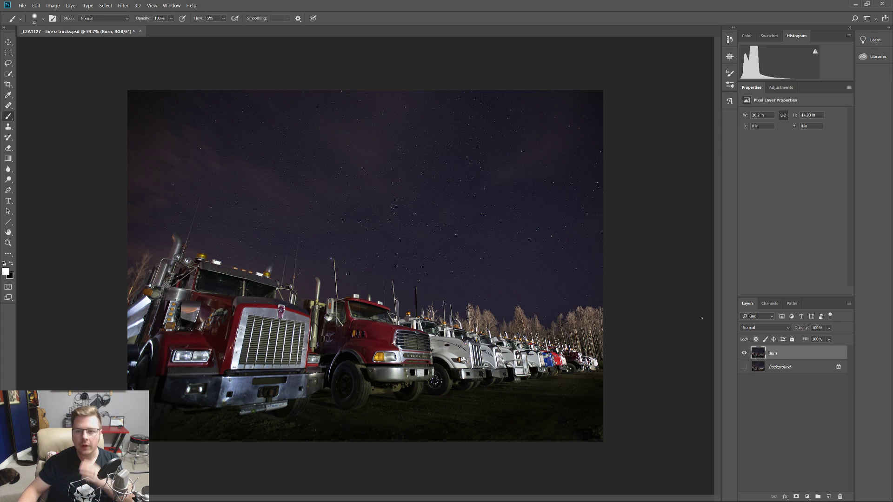
click(124, 6)
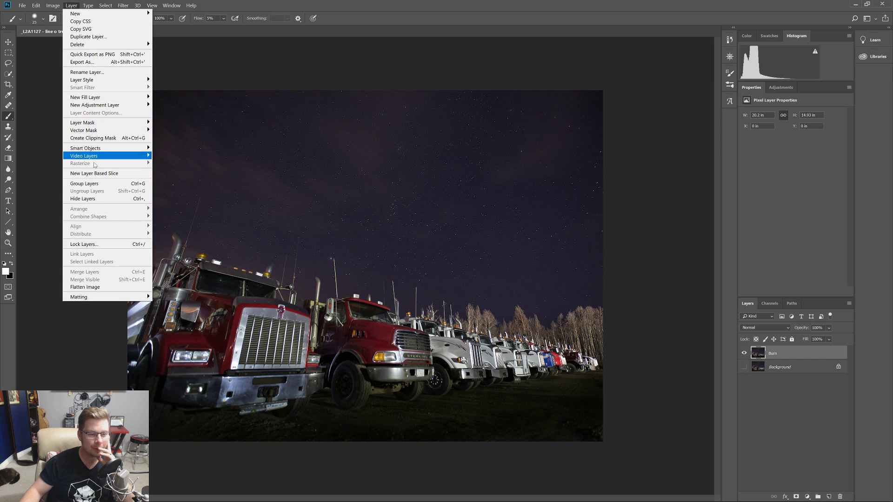
click(103, 199)
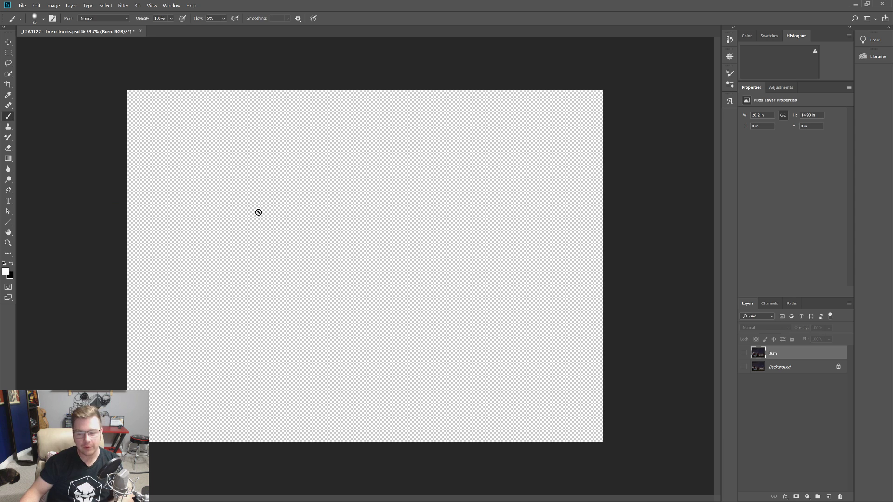
key(ctrl+alt+g)
click(332, 190)
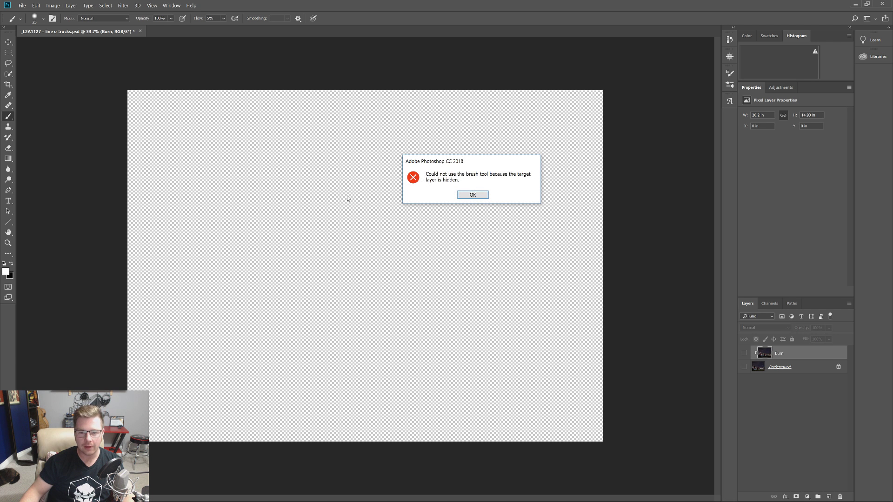
click(468, 198)
key(ctrl+alt+g)
- Make the merged Burn layer visible again
click(71, 5)
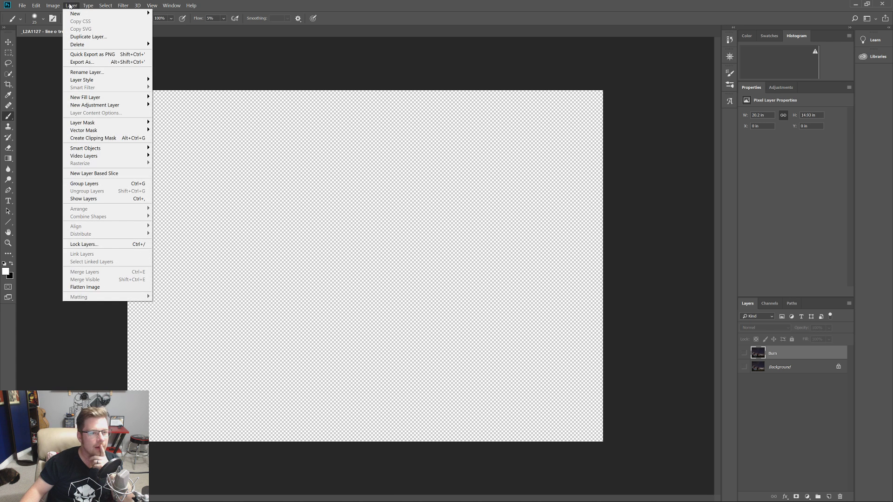
click(102, 199)
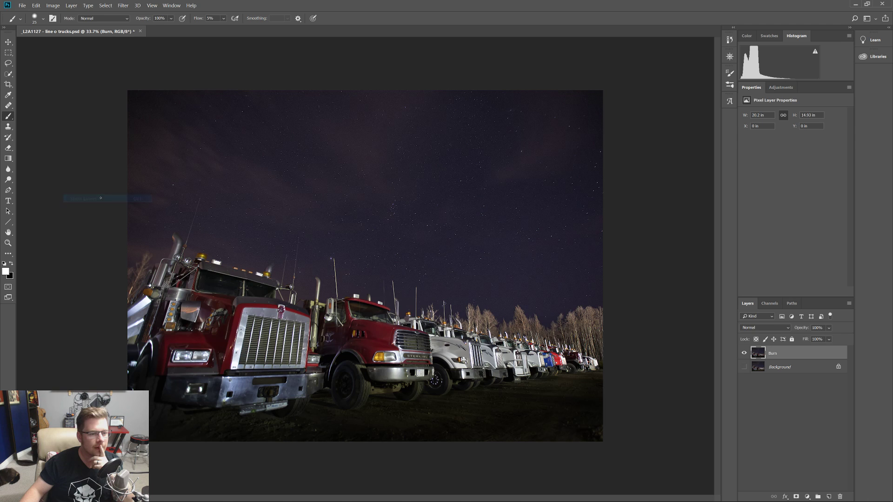
click(72, 5)
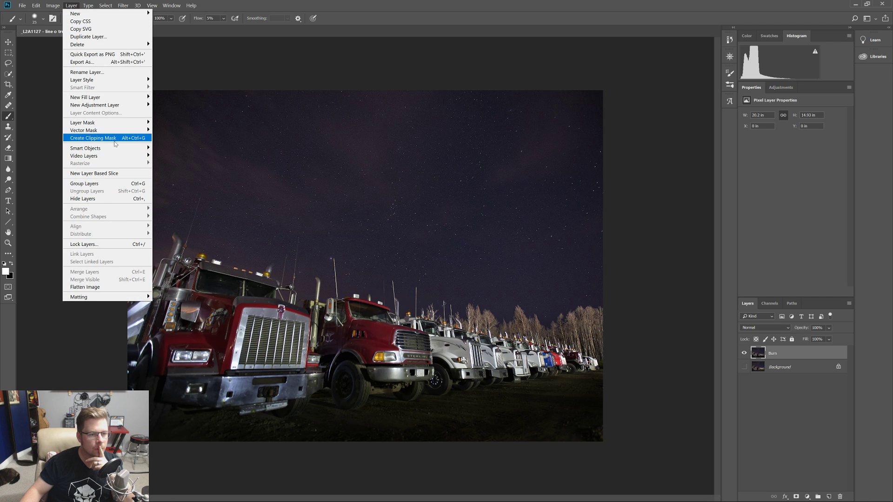
mouse_move(87, 4)
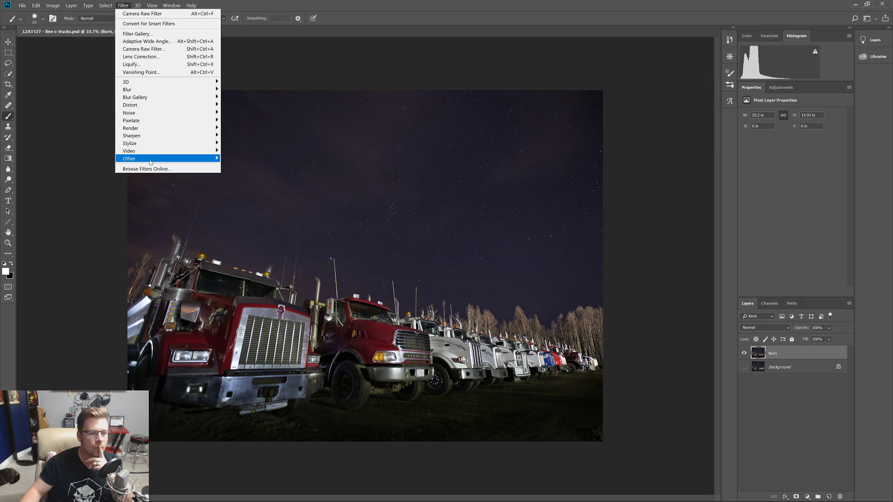
right_click(778, 355)
key(Escape)
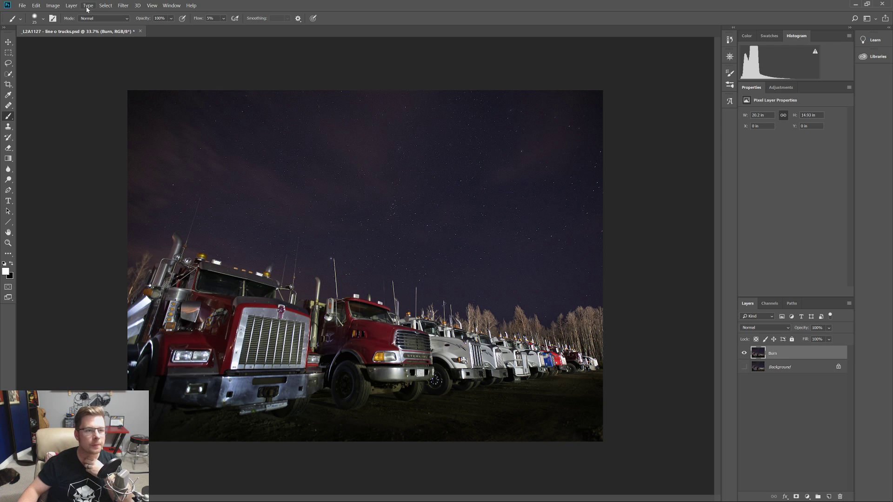
- Apply Defringe matting with a width of 1 pixel to the Burn layer
click(72, 5)
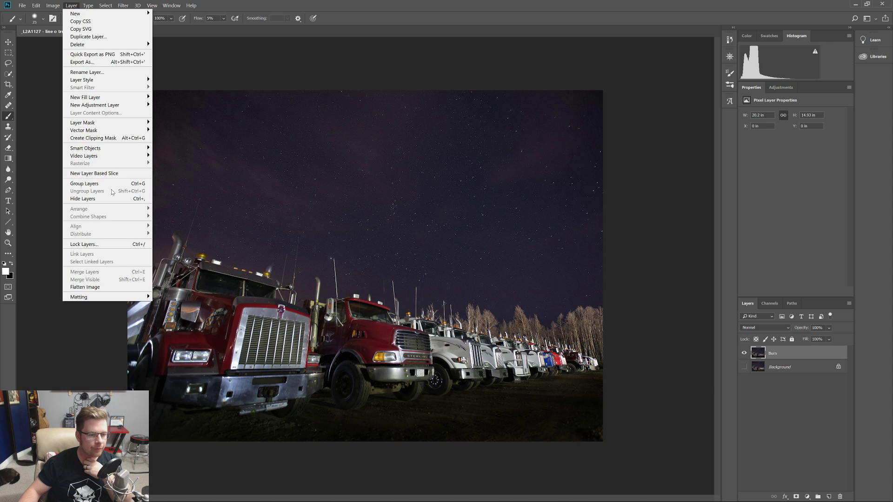
mouse_move(99, 298)
click(165, 304)
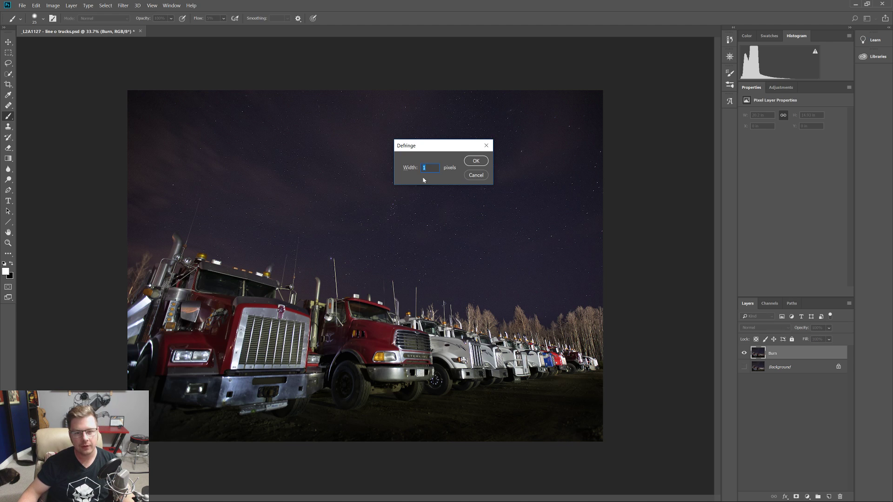
key(Return)
- Examine the stars, antennas, chrome grilles and truck edges up close for colour fringing
scroll(403, 327, up, 12)
drag(466, 249, 379, 318)
scroll(281, 277, up, 4)
drag(376, 131, 225, 393)
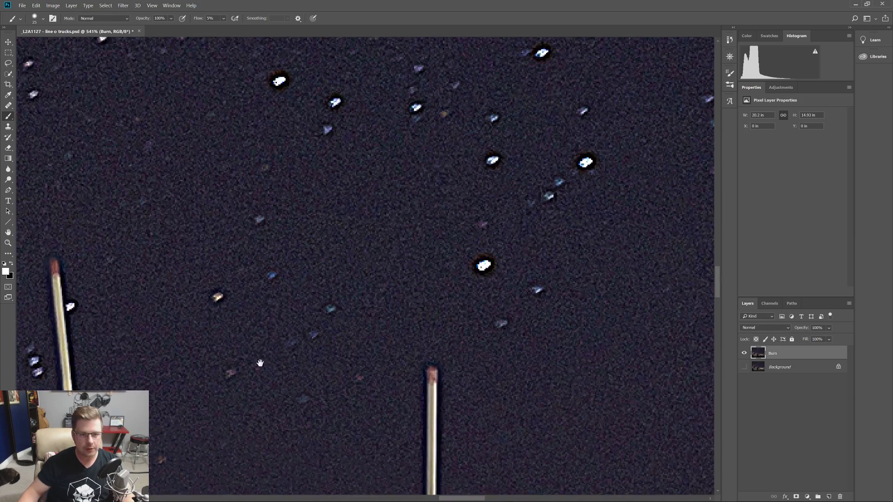
drag(334, 333, 189, 316)
scroll(237, 318, down, 4)
drag(292, 350, 451, 56)
drag(329, 269, 536, 54)
drag(497, 87, 141, 142)
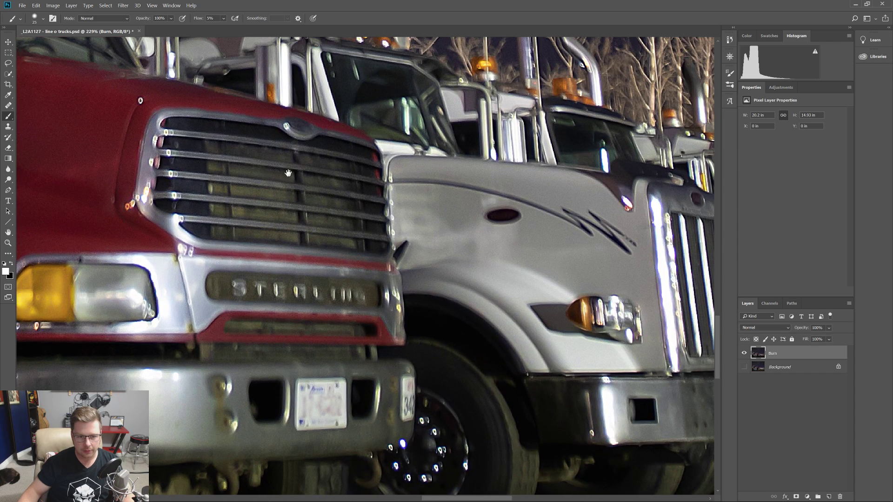
mouse_move(478, 176)
mouse_down()
mouse_move(202, 203)
mouse_move(177, 194)
mouse_up()
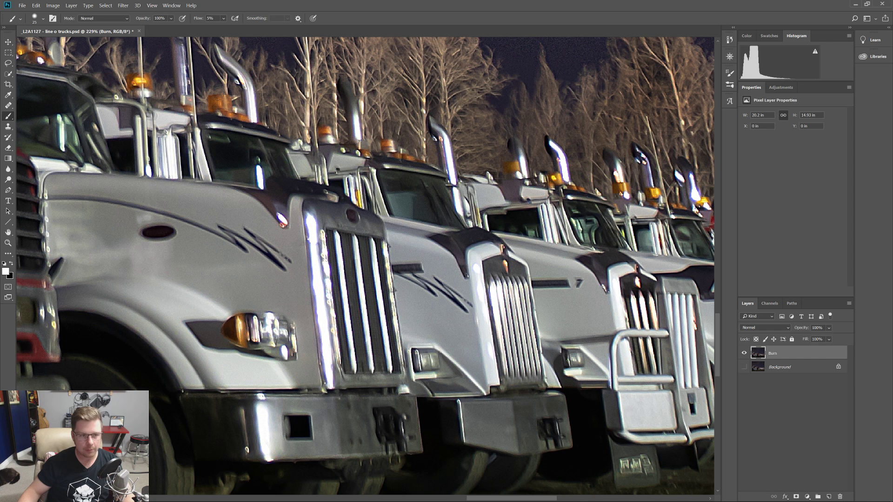
- Apply Defringe to the Burn layer a second time with a width of 1 pixel
click(69, 5)
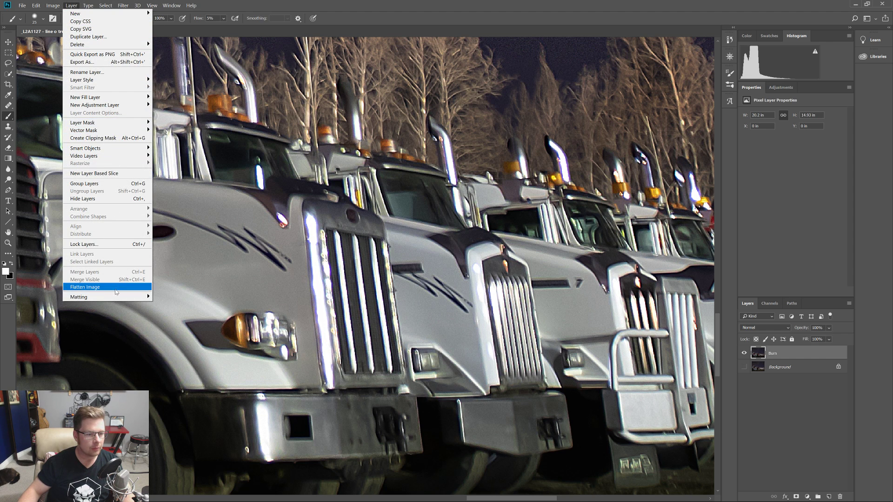
mouse_move(140, 297)
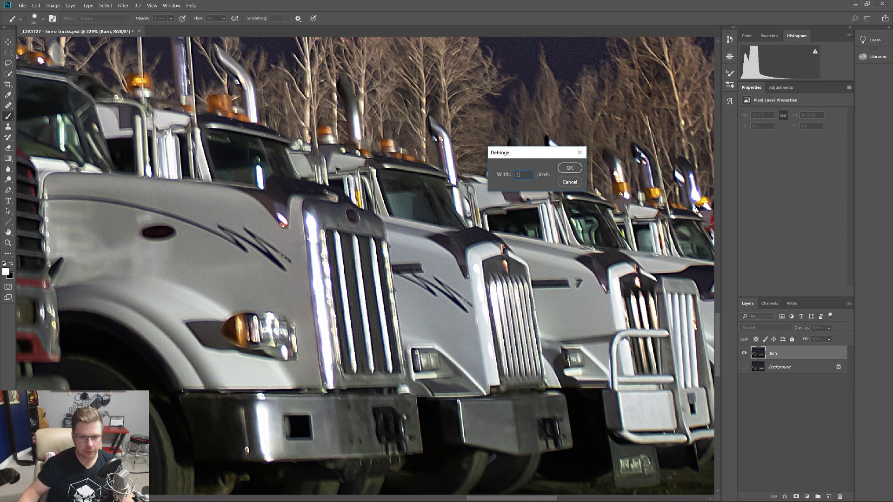
click(570, 168)
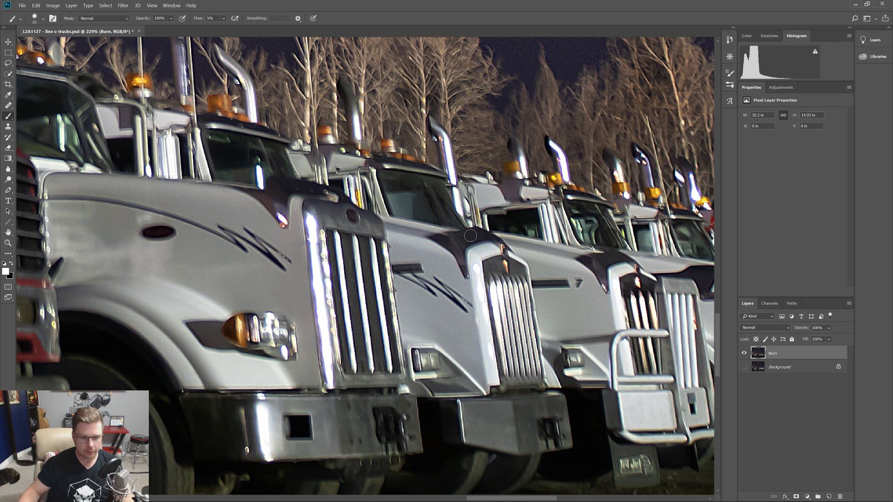
scroll(317, 311, down, 2)
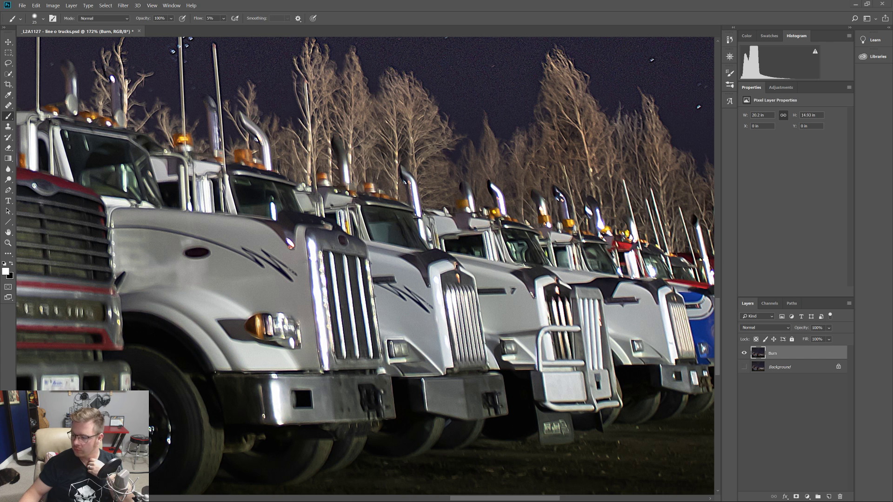
click(139, 5)
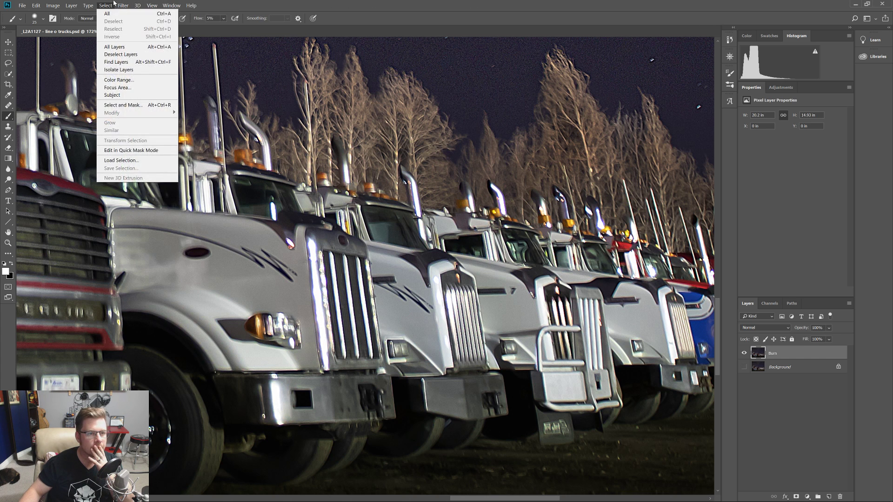
mouse_move(124, 6)
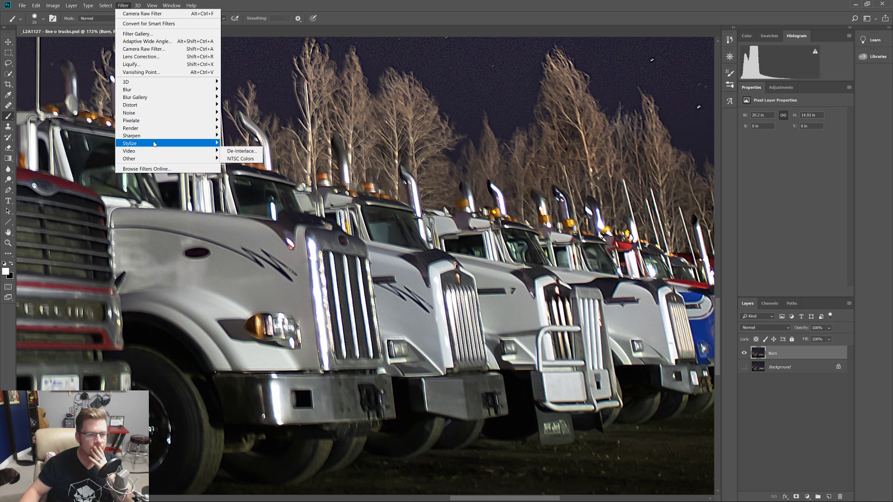
mouse_move(154, 144)
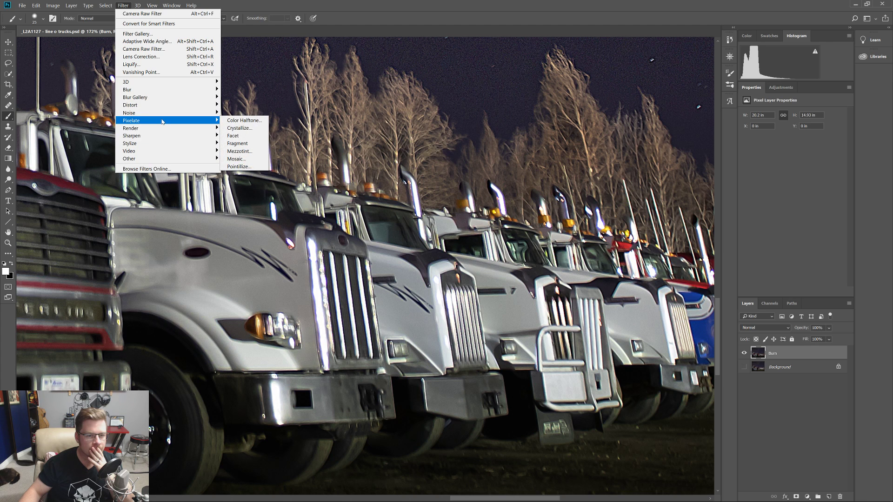
mouse_move(164, 106)
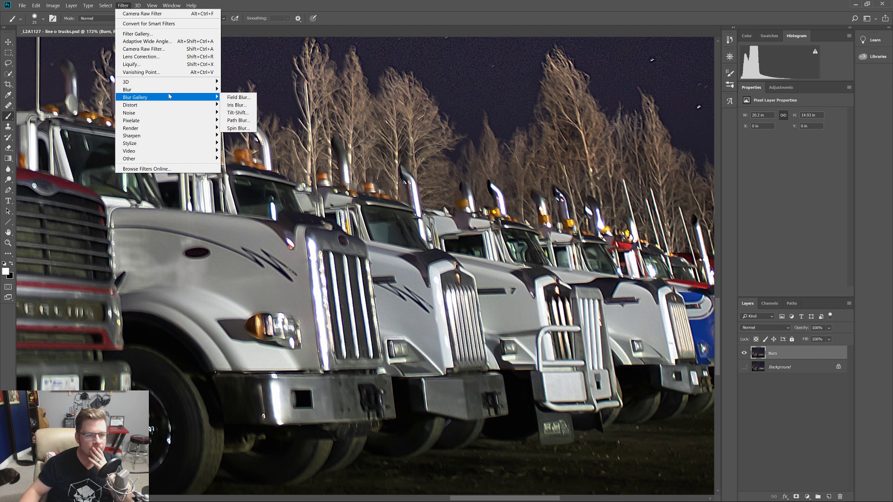
mouse_move(173, 89)
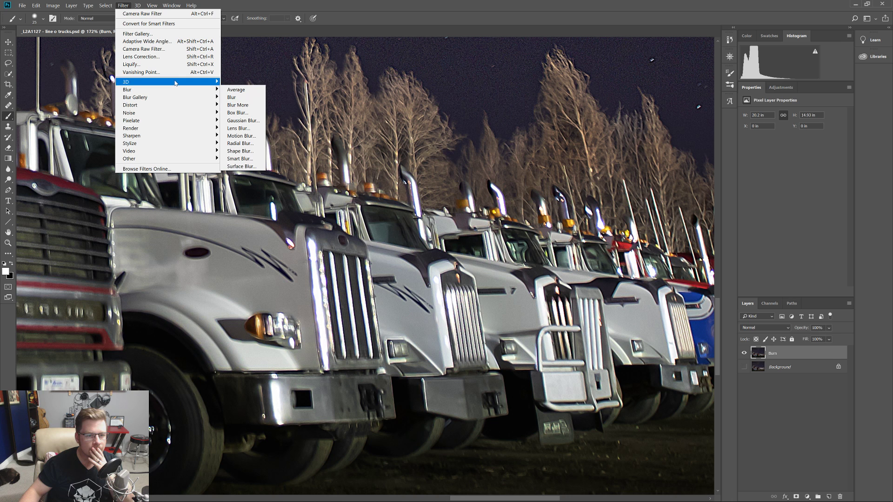
click(218, 7)
click(152, 6)
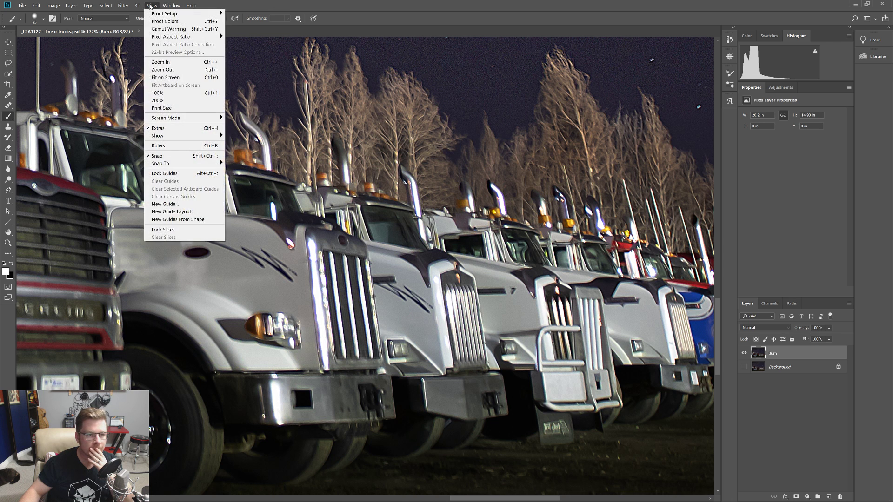
- Open the Camera Raw Filter on the Burn layer and bring up its Lens Corrections settings
click(131, 50)
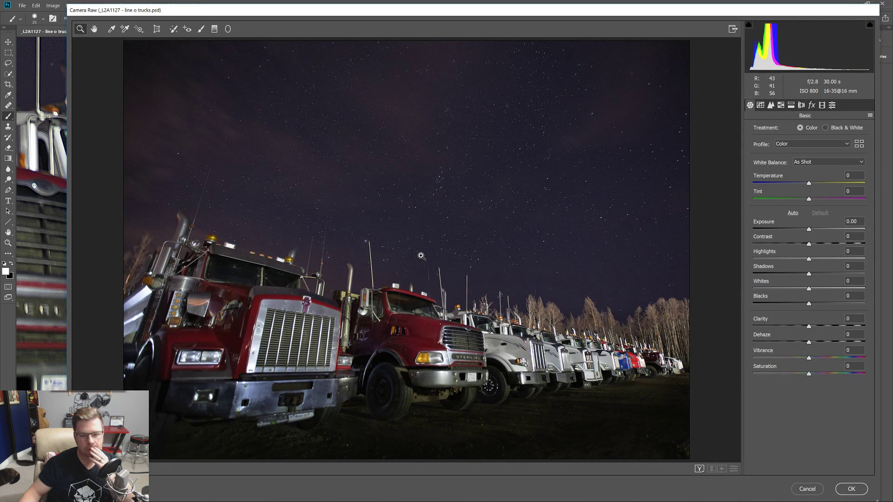
click(781, 105)
click(771, 105)
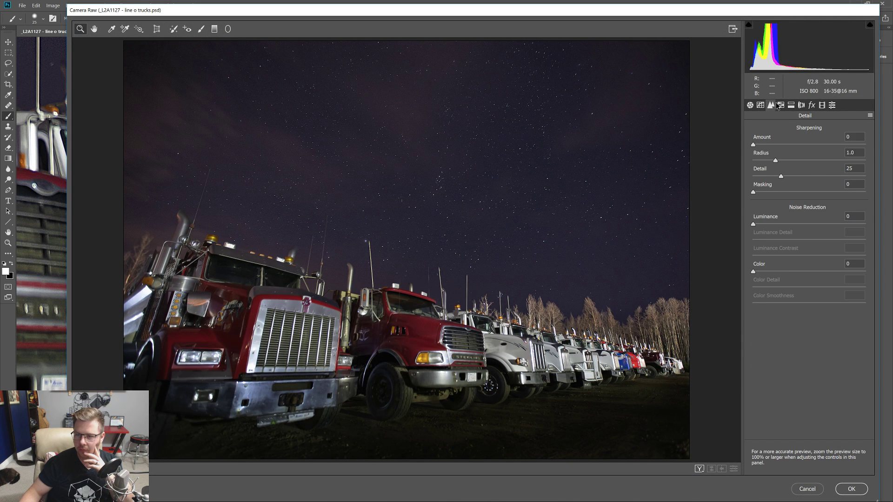
click(781, 106)
click(790, 106)
click(800, 106)
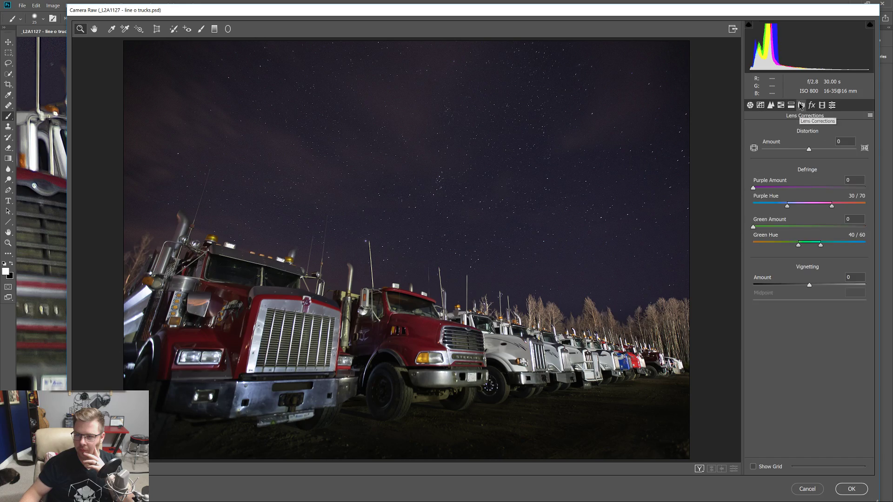
- Set the Defringe Purple Amount to 3 while checking the chrome grilles of the white trucks
drag(400, 241, 161, 198)
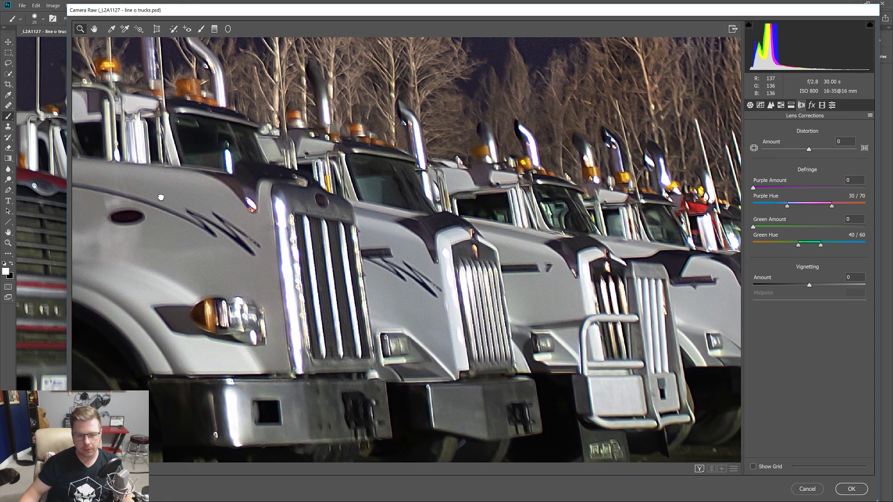
scroll(275, 351, up, 2)
drag(275, 354, 349, 256)
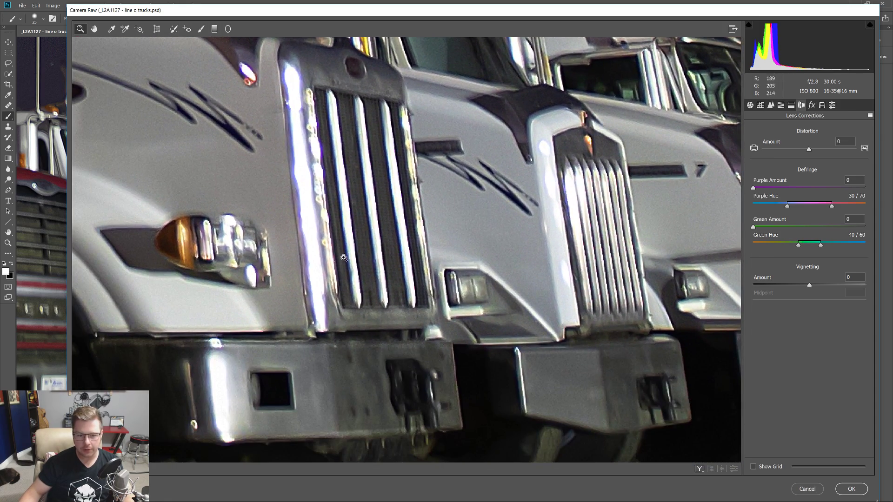
mouse_move(755, 189)
mouse_down()
mouse_move(809, 189)
mouse_move(755, 190)
mouse_up()
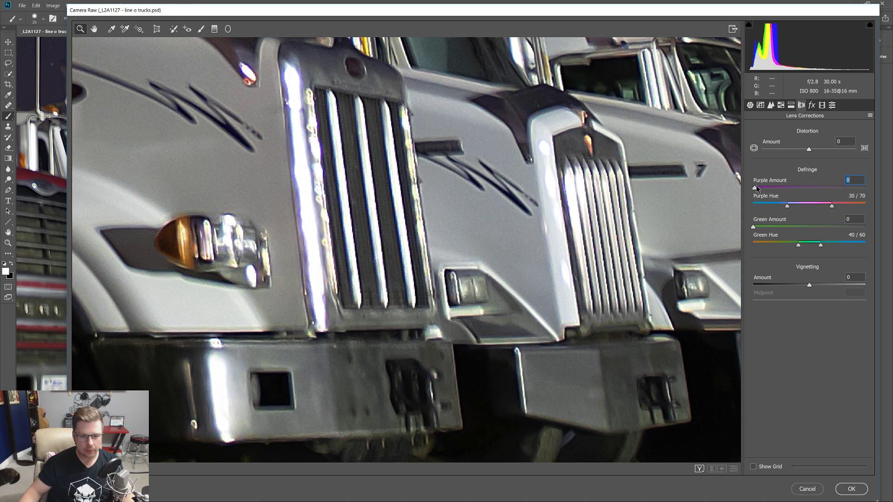
mouse_move(757, 190)
mouse_down()
mouse_move(772, 192)
mouse_move(762, 192)
mouse_up()
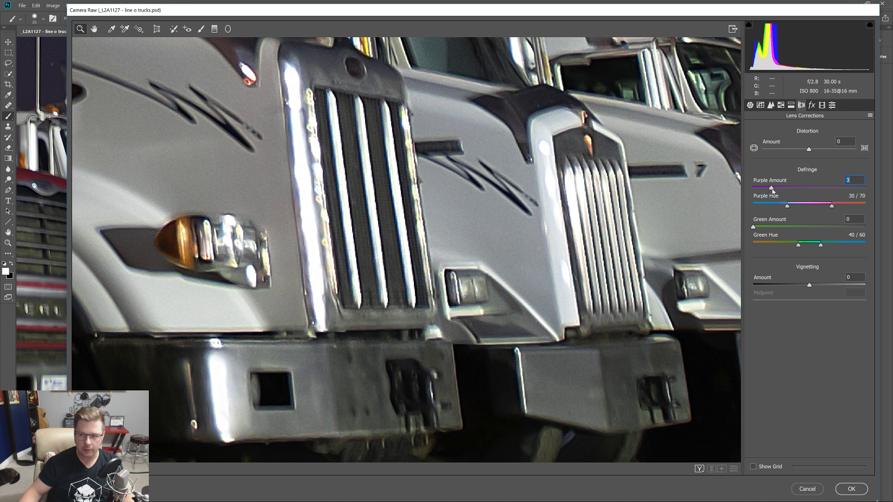
- Check the whole photo and the stars up close, and set the Defringe Purple Amount to 2
alt+click(419, 259)
alt+click(420, 260)
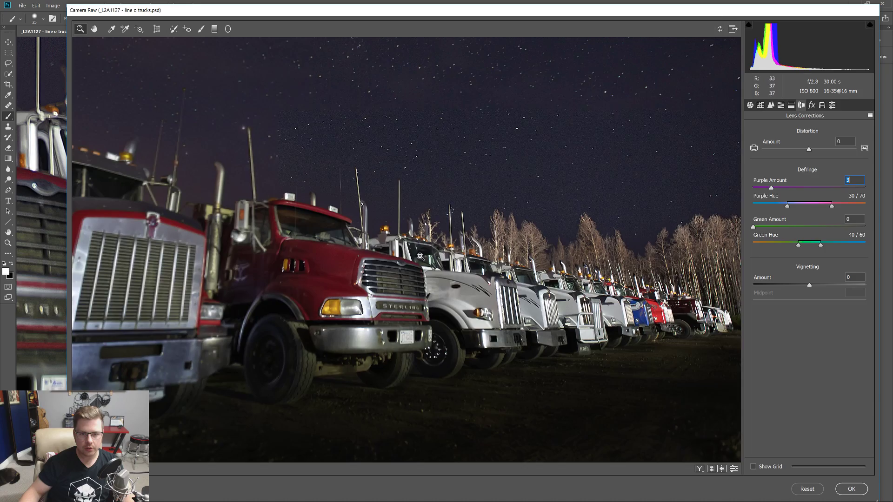
alt+click(420, 260)
alt+click(420, 260)
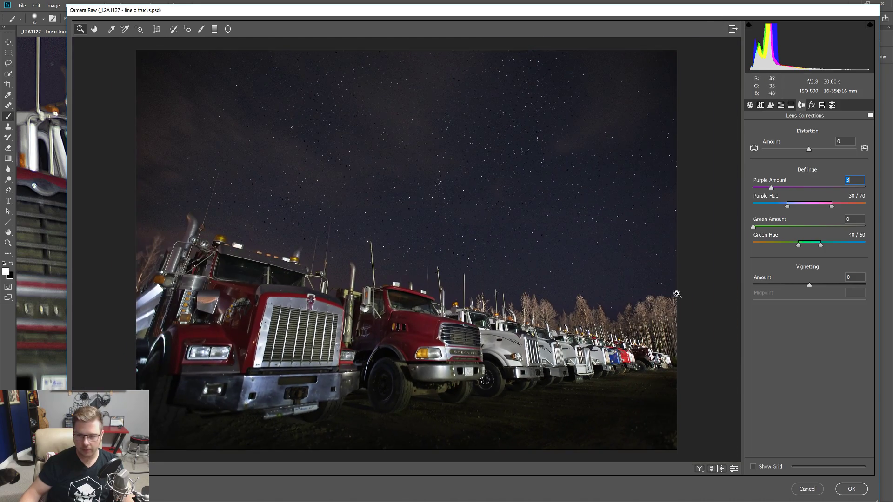
click(634, 347)
scroll(633, 347, up, 3)
drag(485, 125, 289, 490)
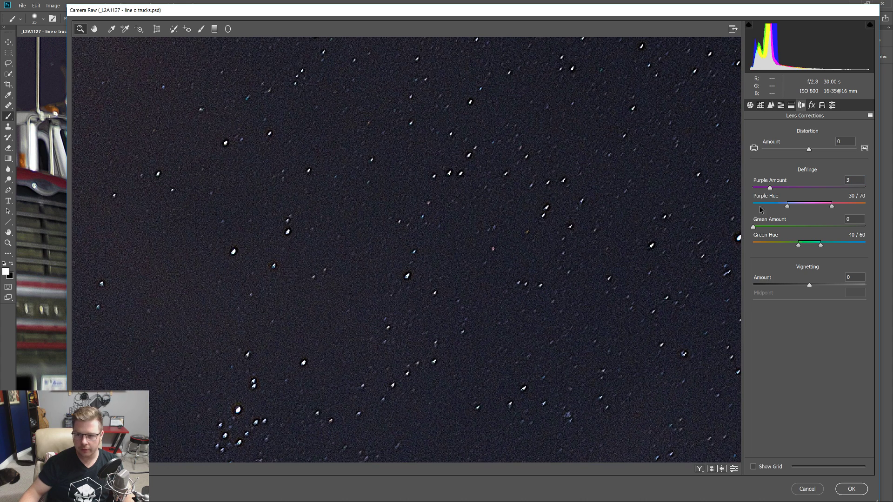
drag(770, 191, 728, 195)
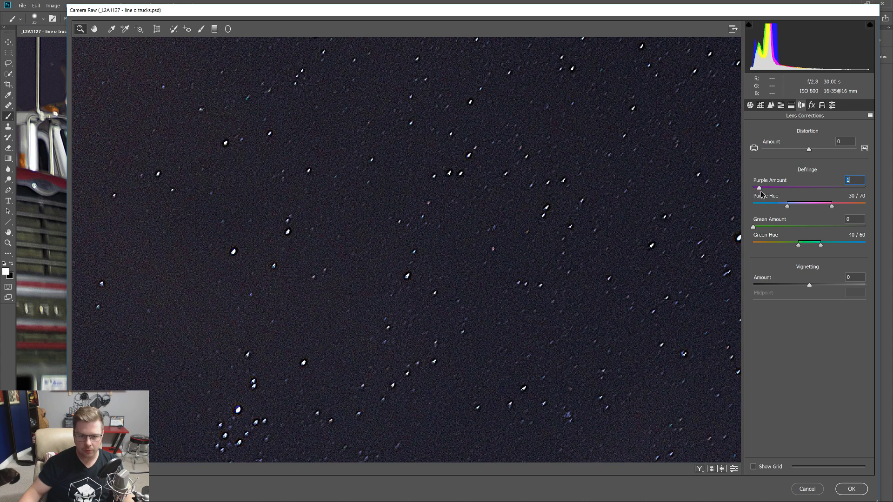
text(2)
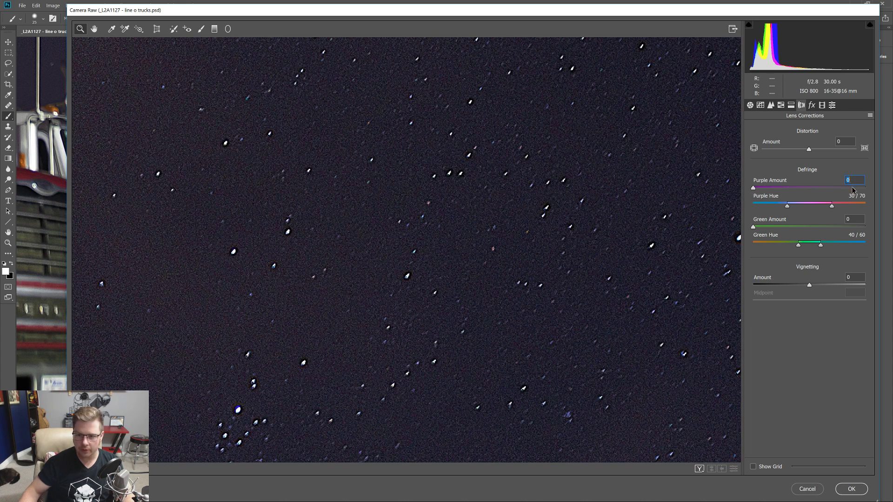
- Examine the stars, the whole photo and the row of trucks with the reduced purple fringing
drag(582, 115, 367, 319)
alt+click(373, 291)
alt+click(377, 289)
alt+click(413, 283)
alt+click(428, 288)
alt+click(441, 297)
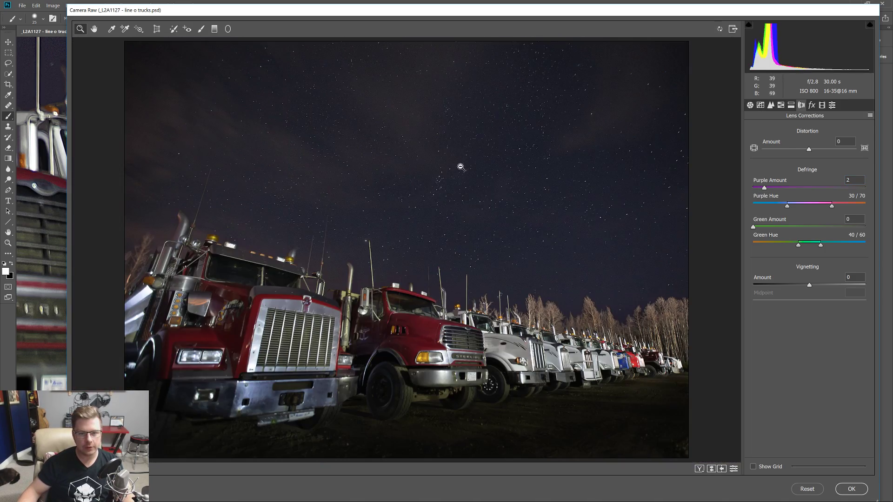
key(ctrl+plus)
key(ctrl+plus)
drag(577, 409, 467, 292)
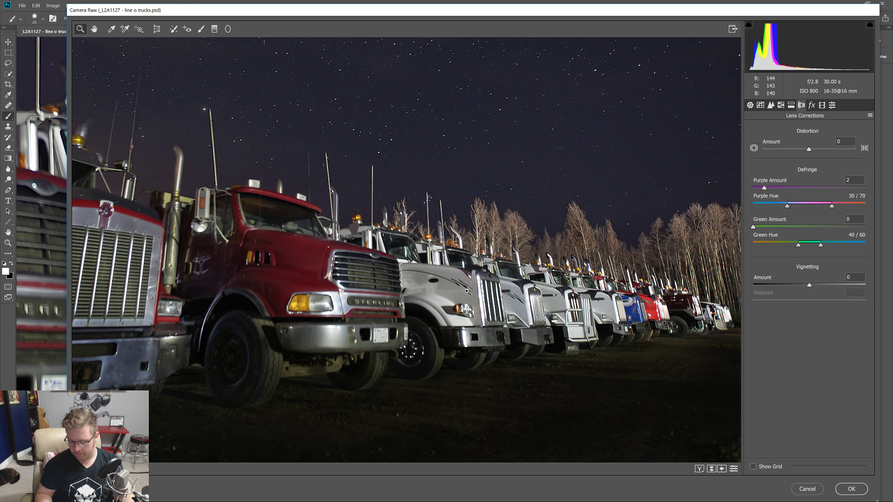
- Examine the distant white, blue and red trucks up close for remaining colour fringing
key(alt)
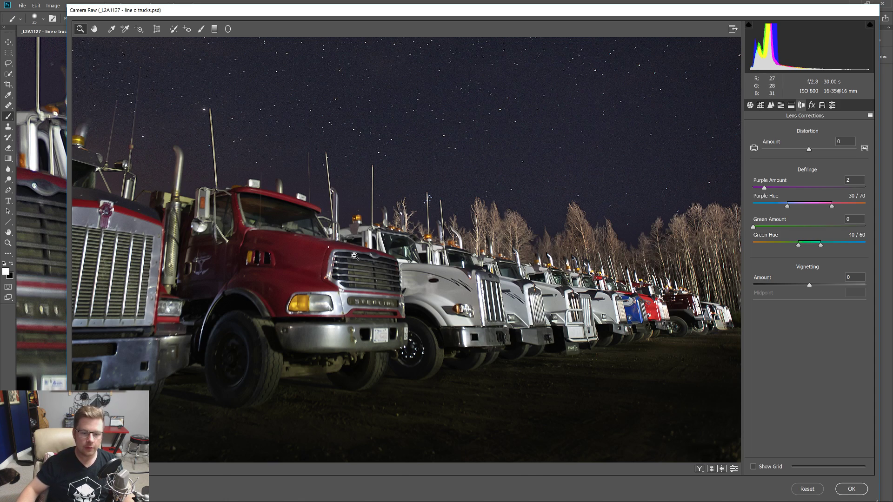
scroll(355, 256, up, 3)
drag(585, 291, 103, 200)
drag(397, 260, 270, 209)
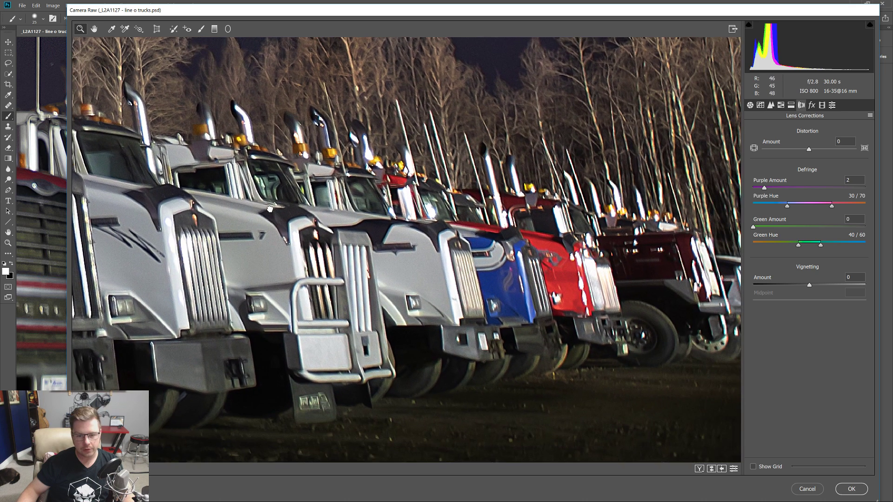
drag(548, 254, 293, 241)
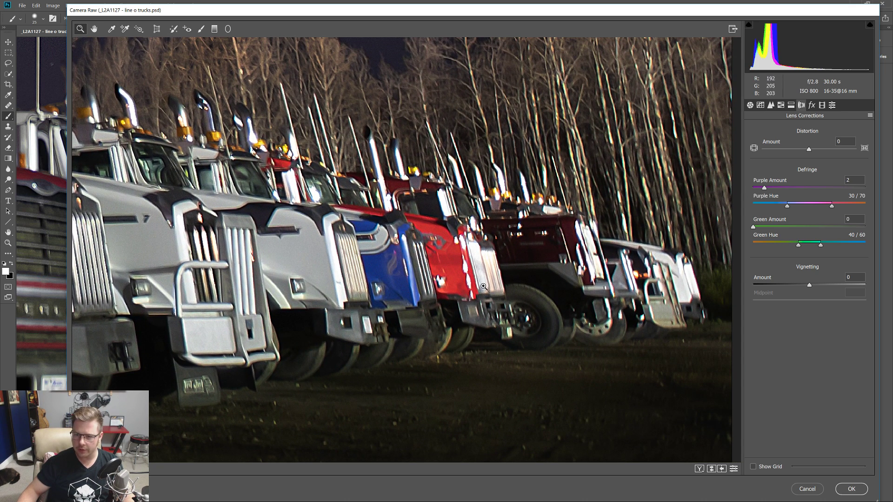
scroll(480, 283, up, 2)
scroll(413, 276, up, 2)
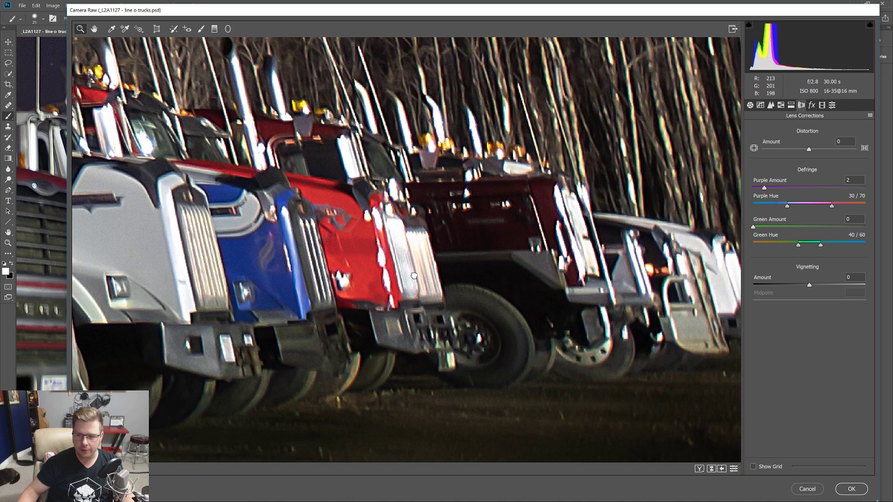
- Try the Defringe Green Hue range at 0 / 14 and bring the full row of trucks back into view
drag(798, 245, 753, 245)
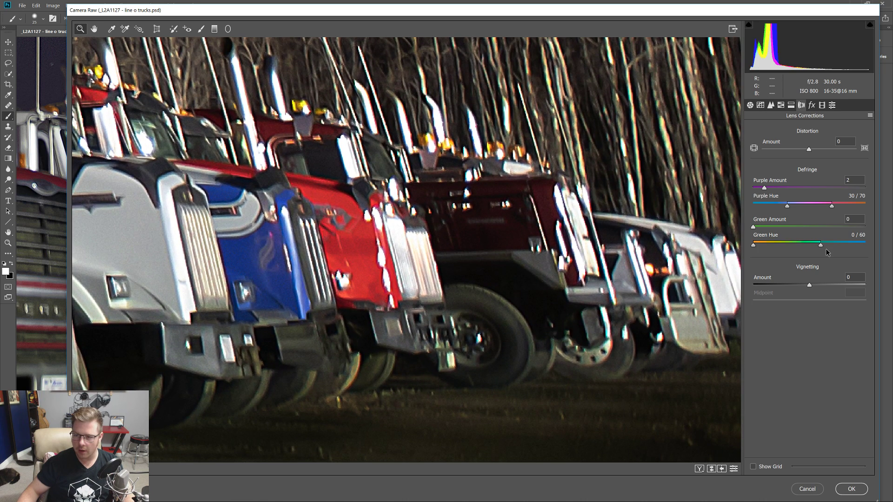
drag(820, 247, 714, 227)
alt+click(518, 266)
alt+click(518, 265)
alt+click(518, 266)
alt+click(518, 266)
alt+click(519, 266)
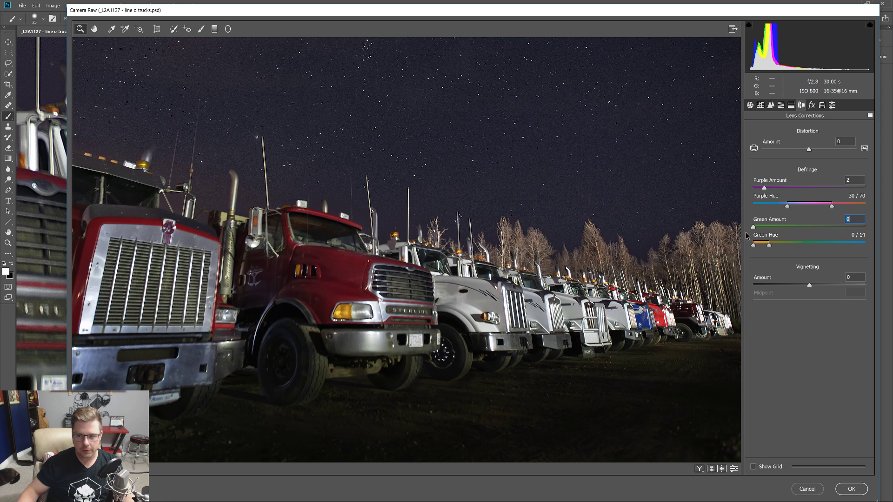
- Try the Defringe Green Amount at 20 and return it to 0
drag(754, 229, 863, 240)
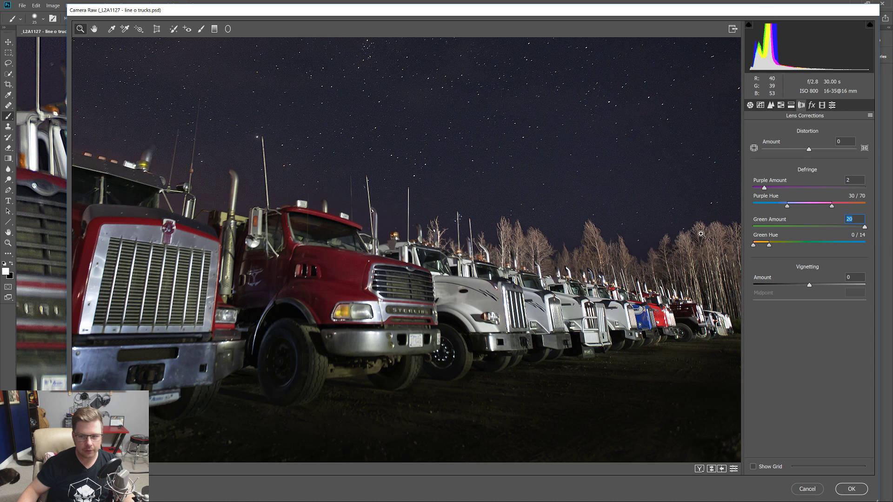
text(0)
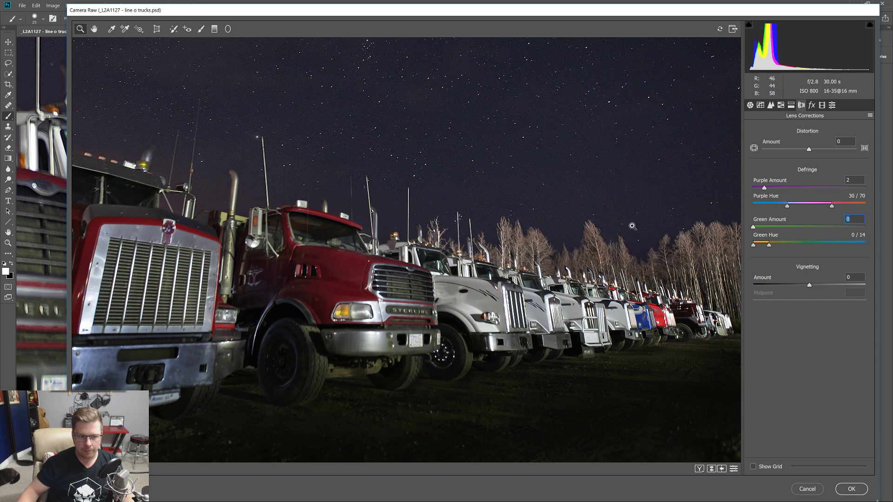
alt+click(340, 298)
alt+click(341, 298)
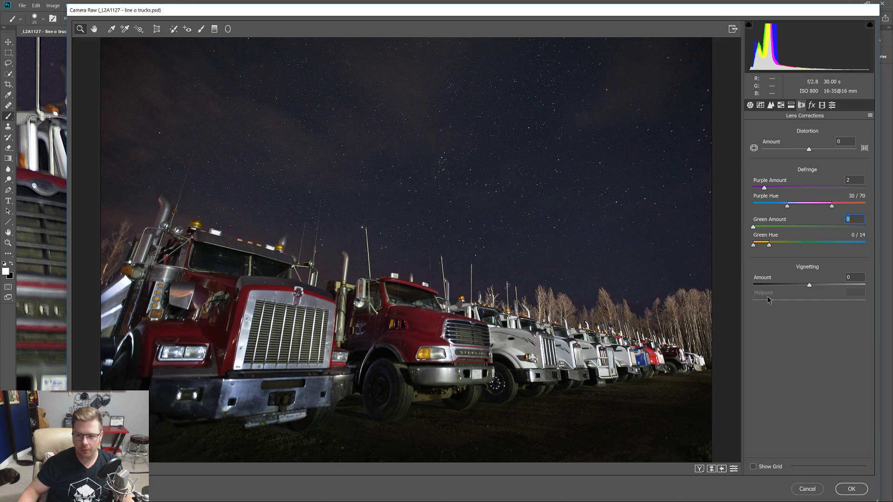
- Set the Defringe Green Hue range to 31 / 48 and the Green Amount to 1, and apply the filter
drag(770, 245, 808, 245)
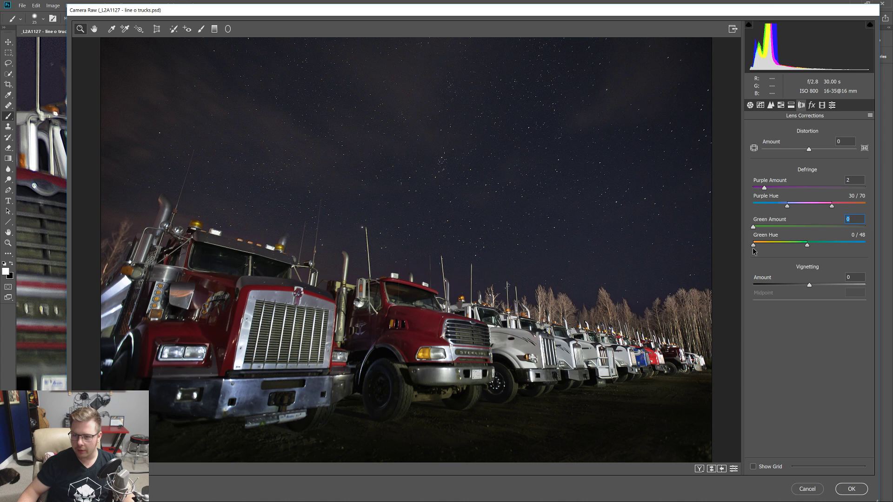
drag(754, 246, 788, 248)
text(1)
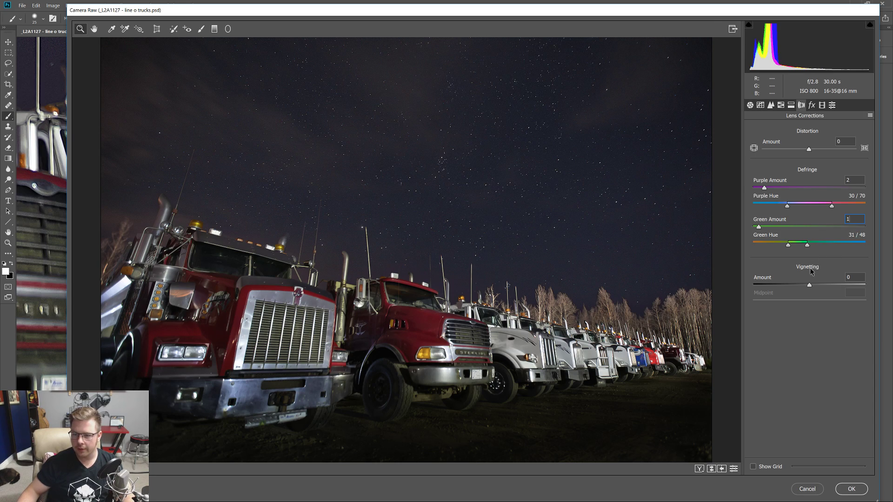
click(848, 490)
- Check the whole filtered photo and save the document
scroll(407, 299, down, 5)
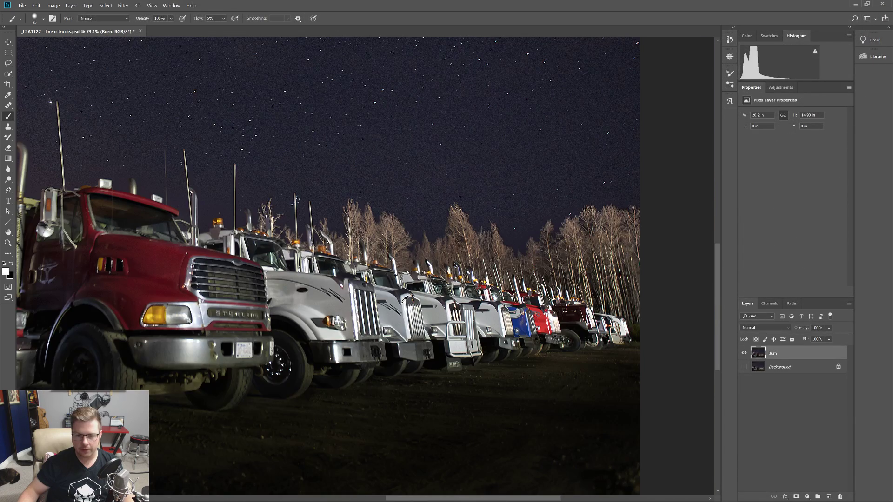
scroll(411, 296, down, 3)
scroll(367, 301, up, 2)
key(ctrl+s)
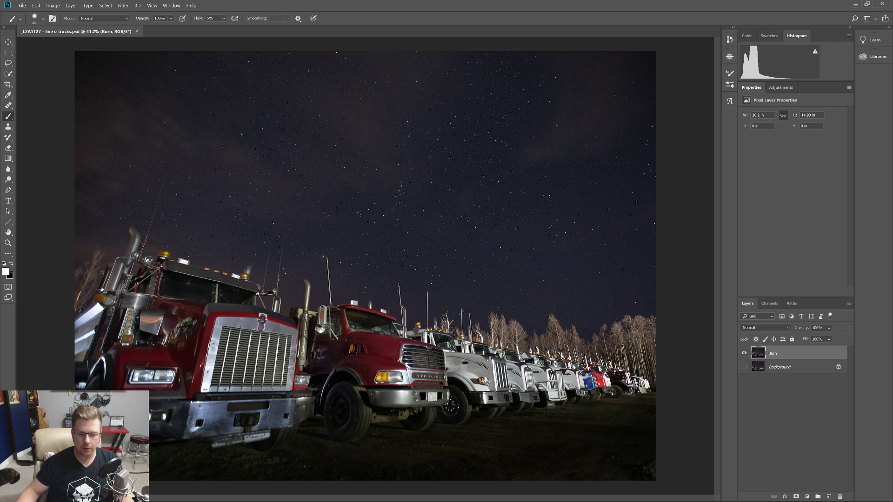
- Open the Camera Raw Filter on the Burn layer again, and try the Auto tone adjustment before restoring the default values
click(135, 5)
mouse_move(124, 6)
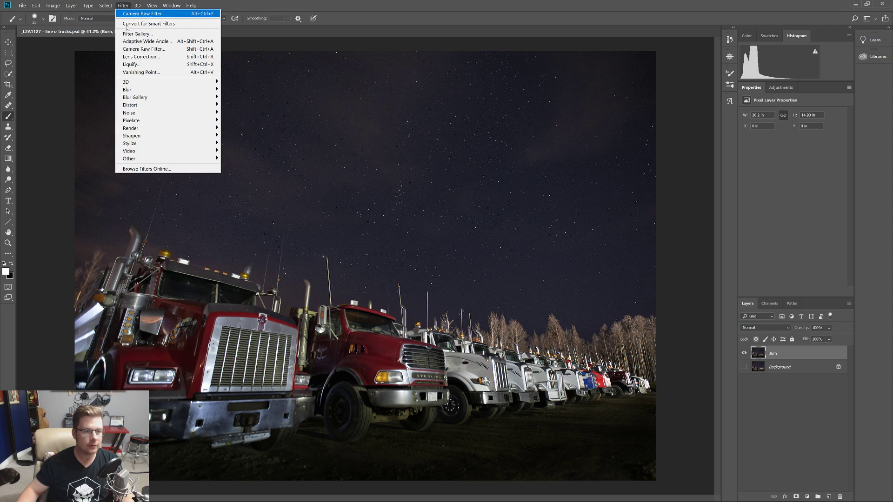
click(144, 49)
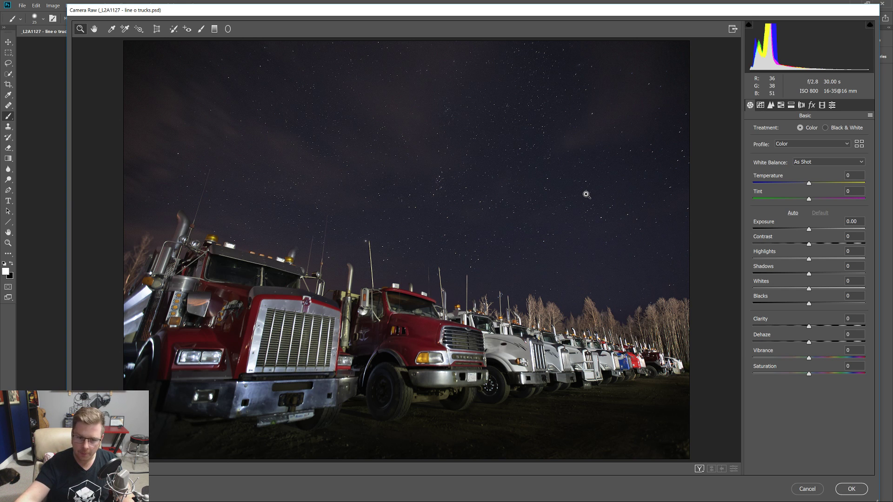
click(793, 213)
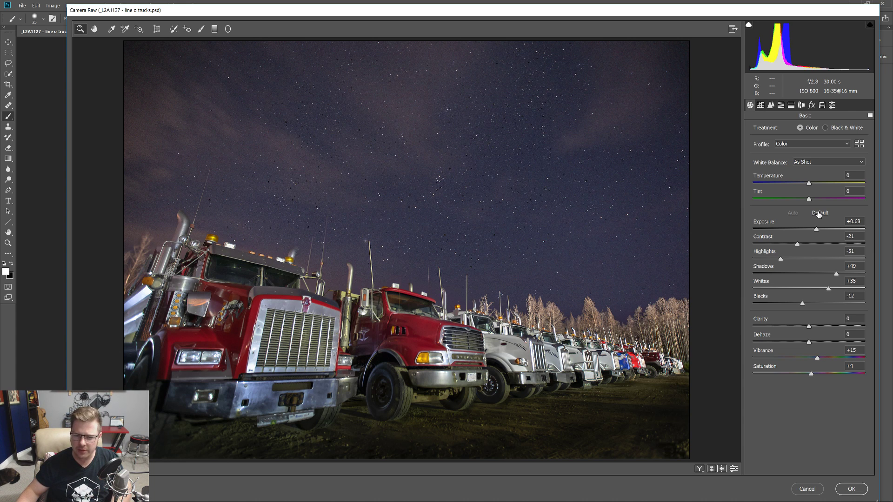
click(819, 213)
- Set the Exposure to +0.25 and the Contrast to +20 in the Basic adjustments
click(861, 222)
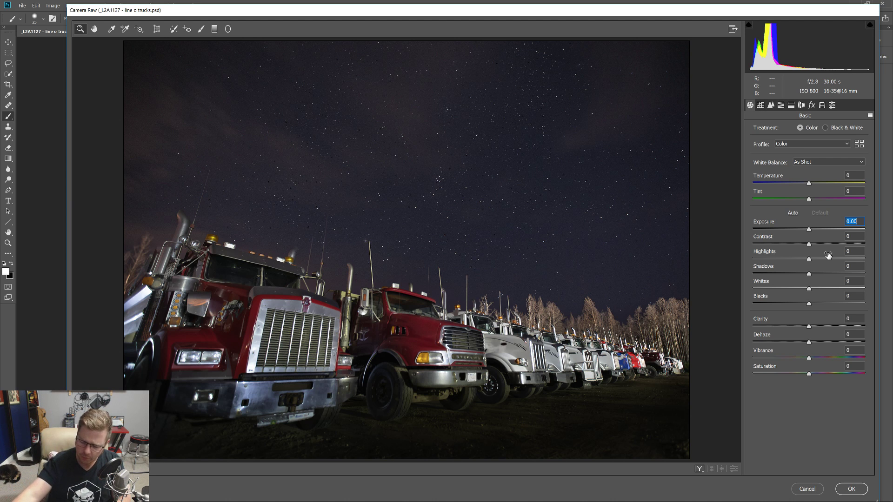
text(0.25)
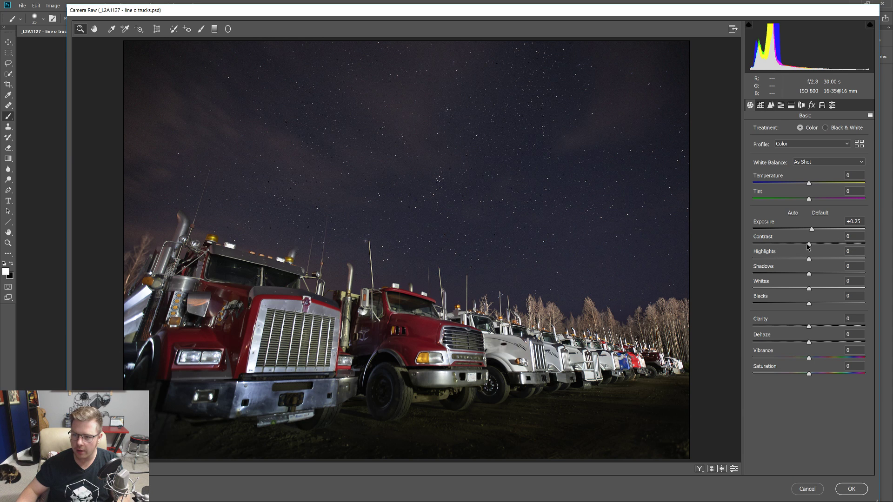
mouse_move(809, 245)
mouse_down()
mouse_move(835, 246)
mouse_move(814, 251)
mouse_up()
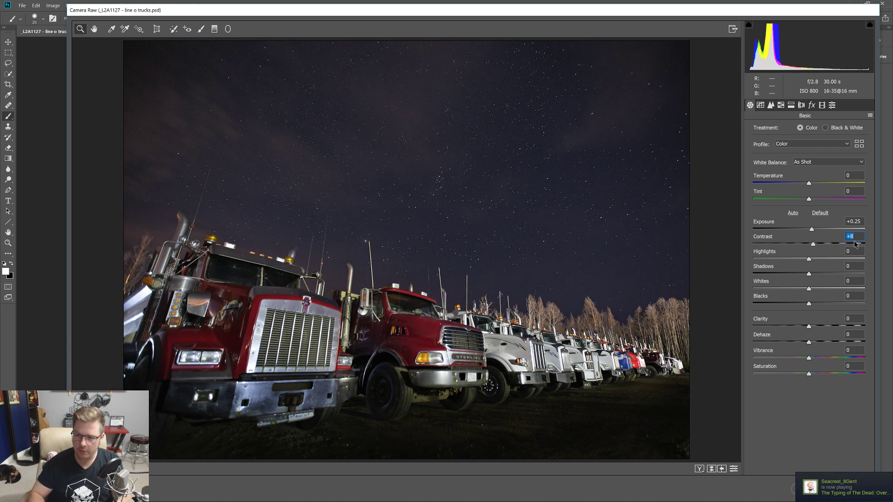
text(20)
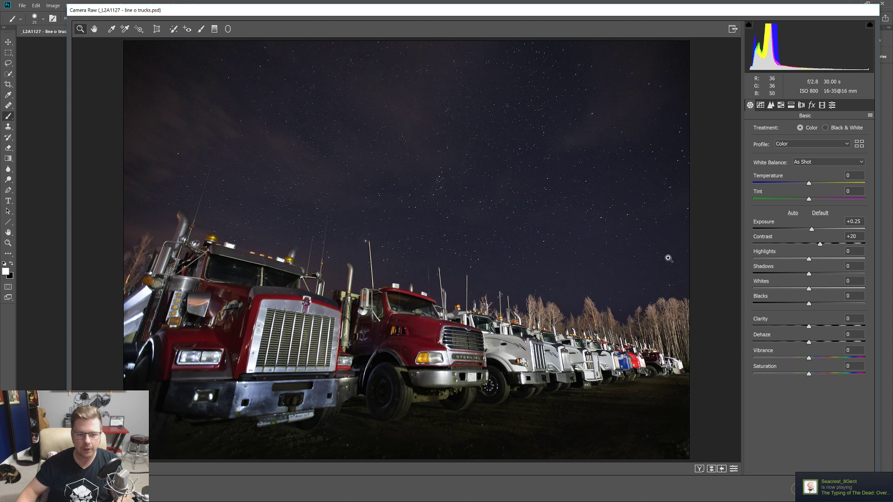
- Set the Shadows to +10 in the Basic adjustments
click(858, 266)
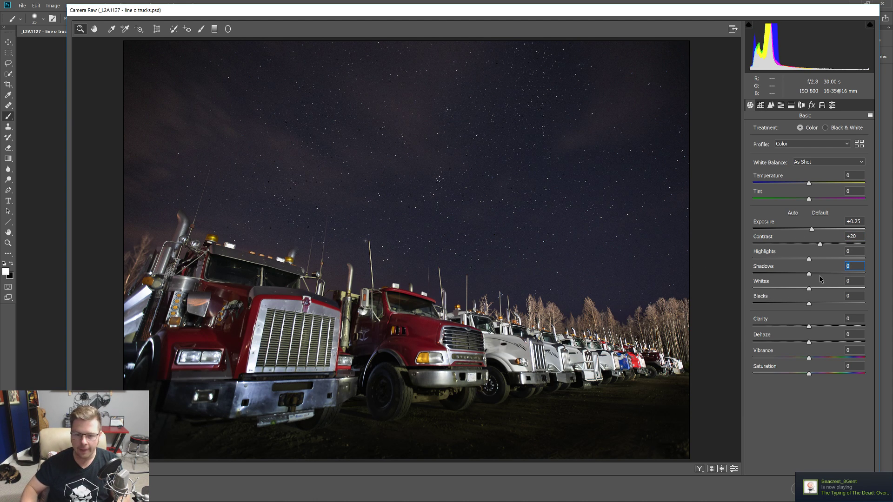
text(10)
key(Return)
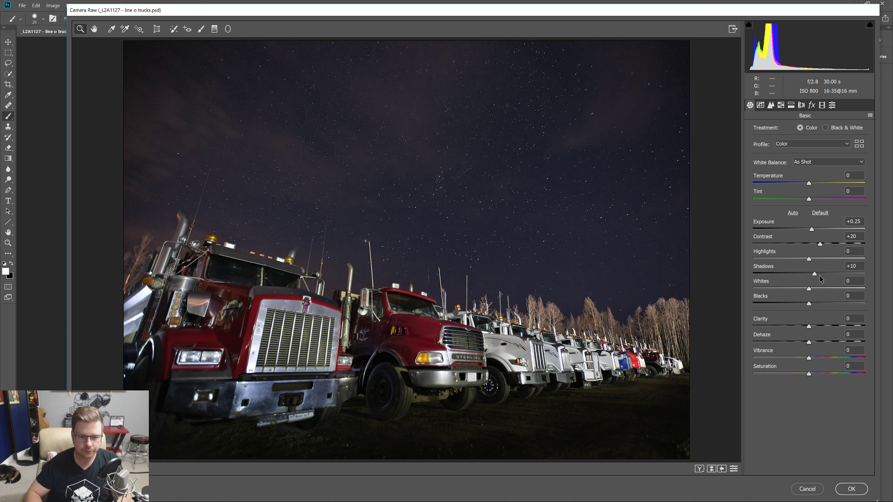
- Try lower and higher Shadows values, including +54, and return the setting to +10
drag(815, 276, 740, 275)
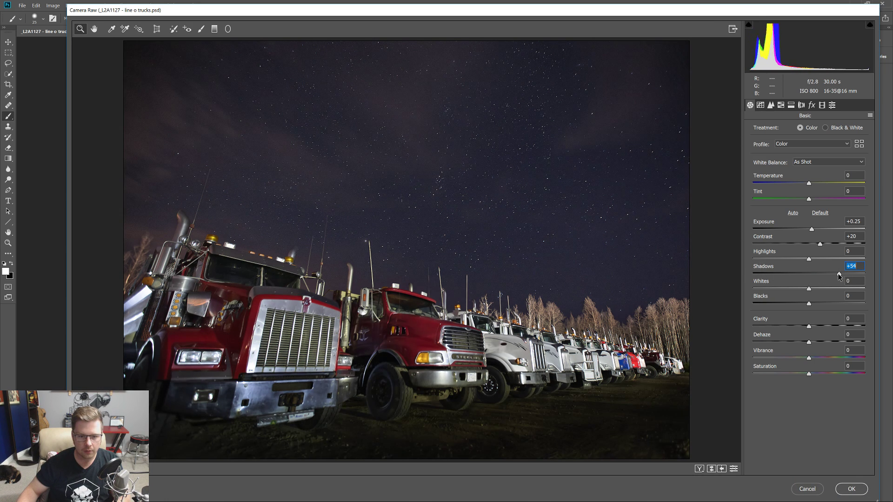
mouse_move(797, 278)
mouse_down()
mouse_move(771, 278)
mouse_move(795, 274)
mouse_up()
double_click(795, 275)
text(10)
key(Return)
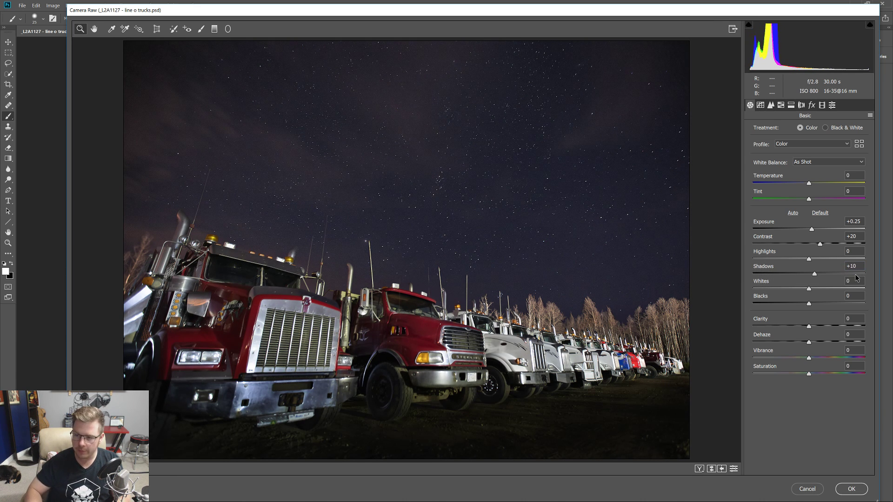
- Try out different Highlights values and reset the setting to 0
alt+click(809, 259)
drag(810, 262, 803, 263)
double_click(804, 260)
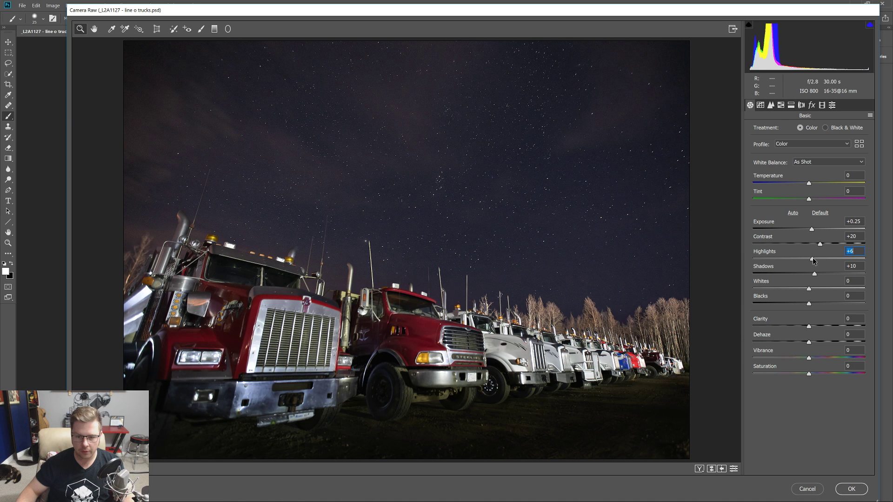
- Set the Blacks to -8 and the Vibrance to +10 in the Basic adjustments
drag(810, 307, 807, 307)
double_click(807, 305)
drag(810, 306, 809, 326)
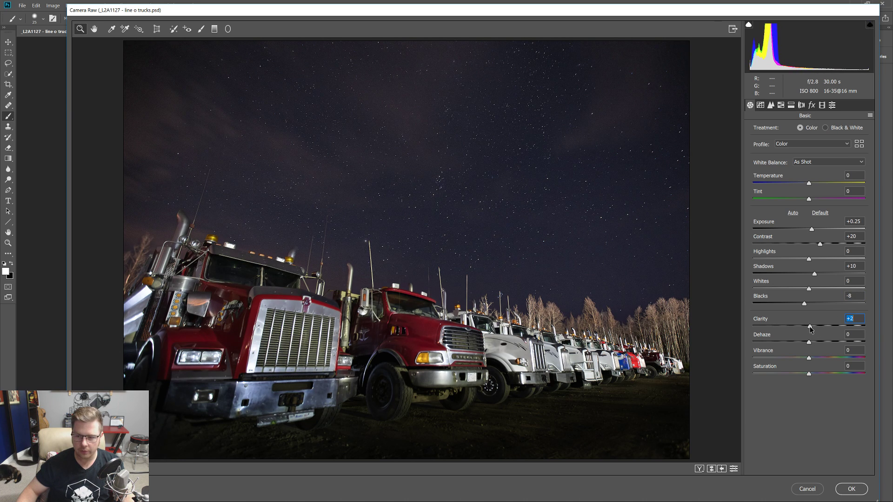
mouse_move(809, 358)
mouse_down()
mouse_move(879, 361)
mouse_move(809, 362)
mouse_up()
text(10)
key(Return)
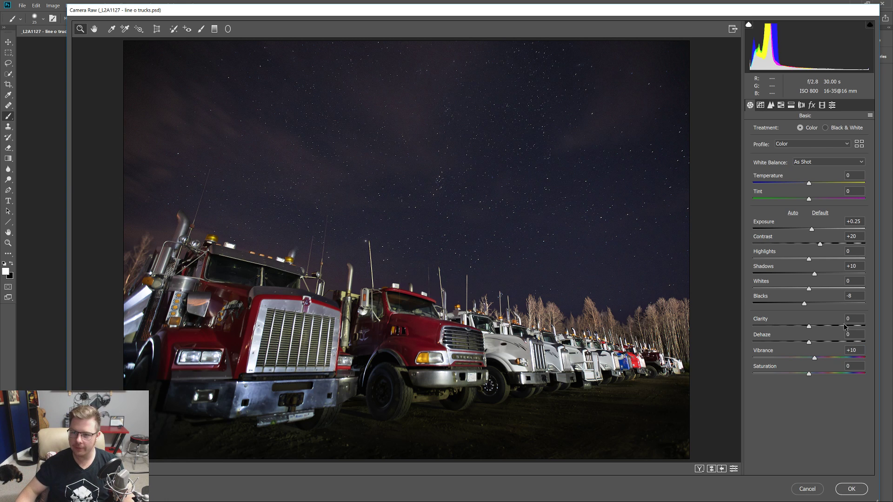
- Try raised Darks and Highlights at +43 on the parametric Tone Curve, and reset both to 0
click(760, 105)
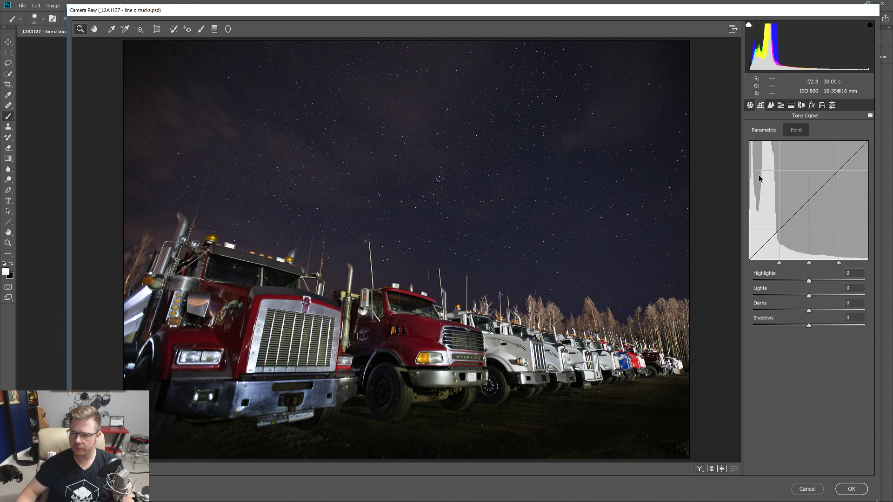
drag(809, 312, 830, 322)
double_click(830, 311)
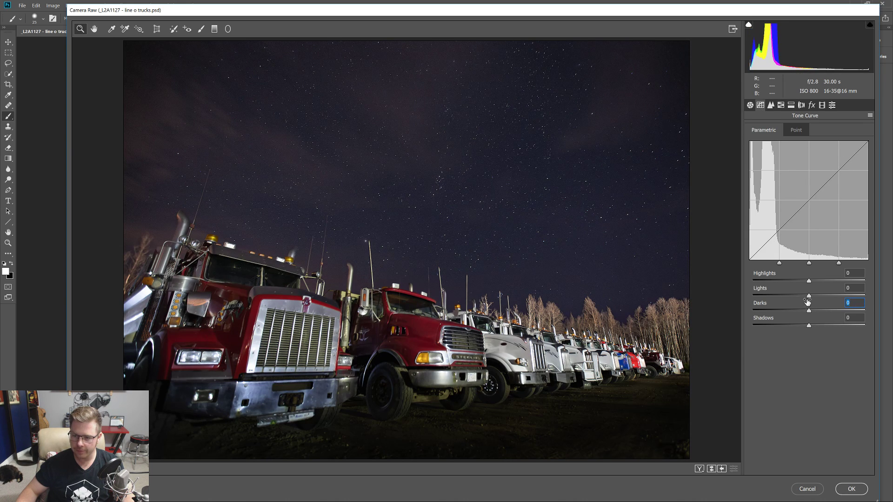
drag(809, 282, 833, 285)
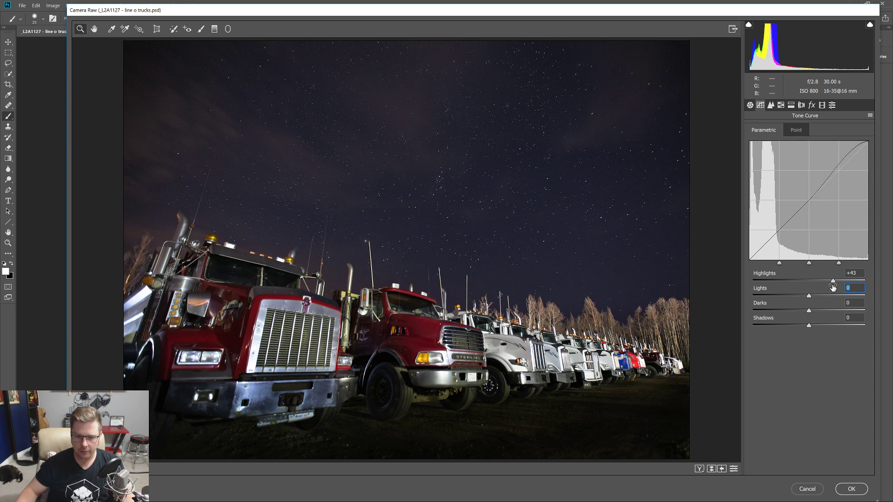
double_click(833, 282)
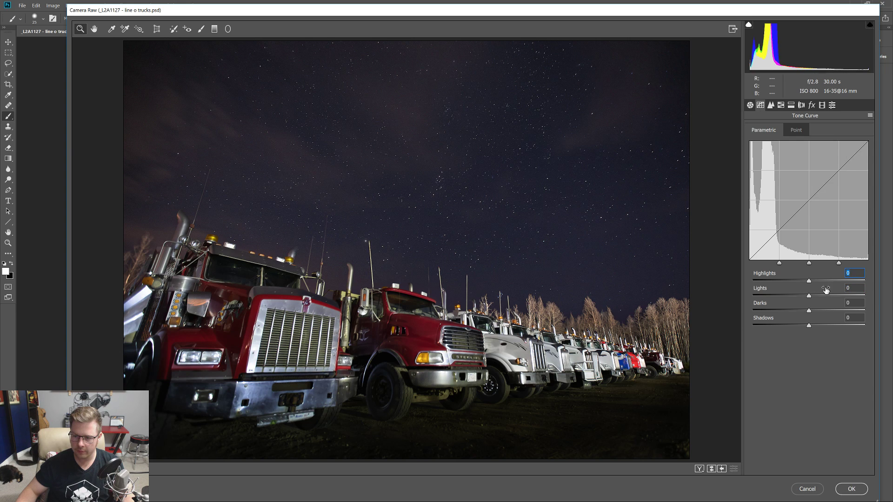
- Set the Luminance noise reduction to 100 in the Detail settings, viewing the starry sky above the trucks up close
click(772, 107)
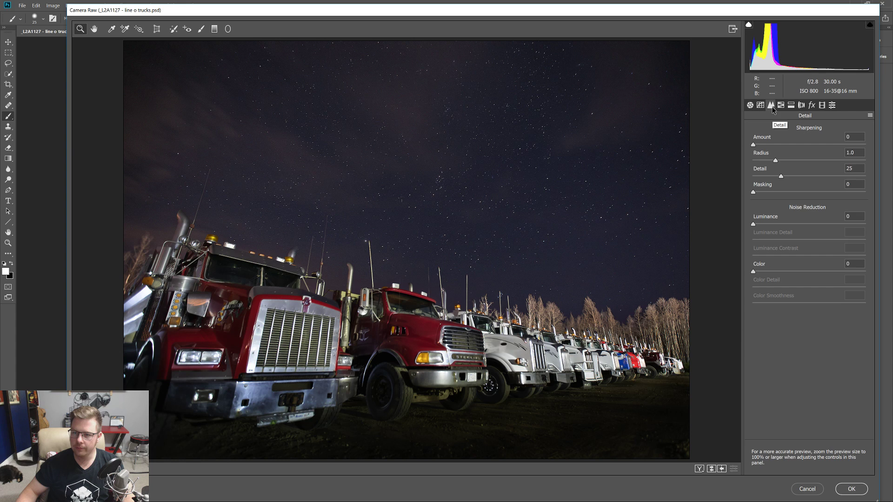
drag(753, 147, 723, 166)
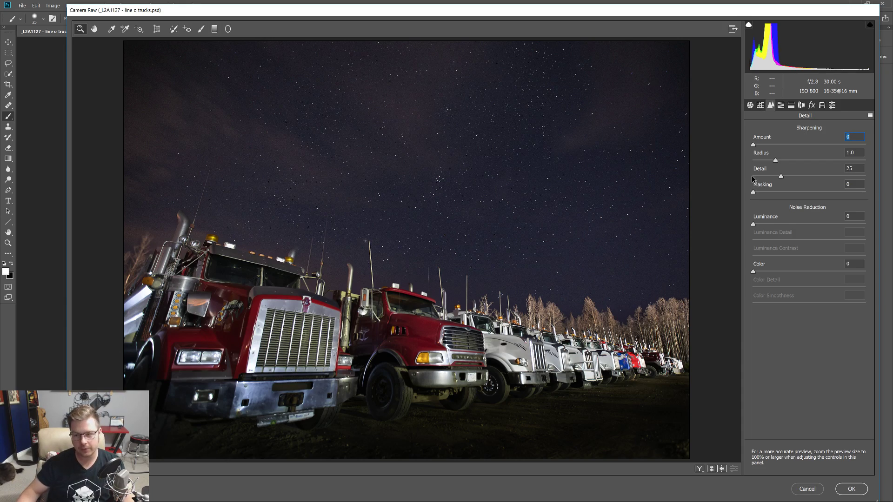
scroll(430, 165, up, 5)
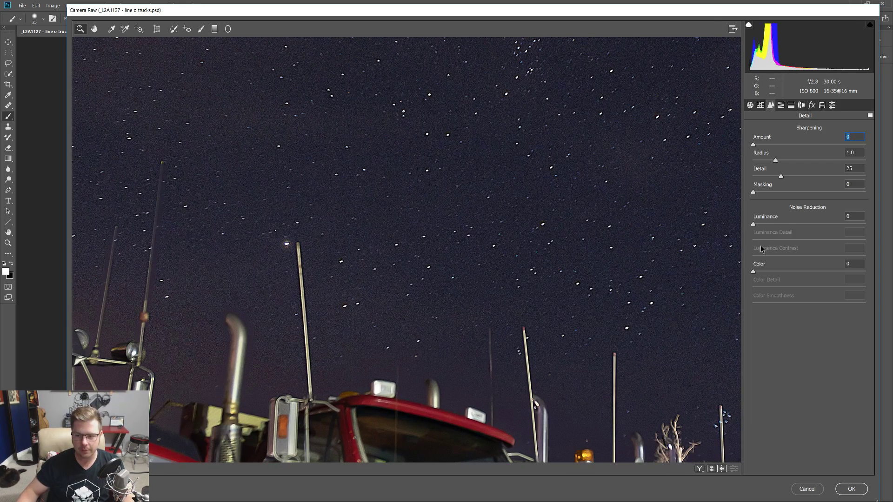
drag(754, 224, 889, 234)
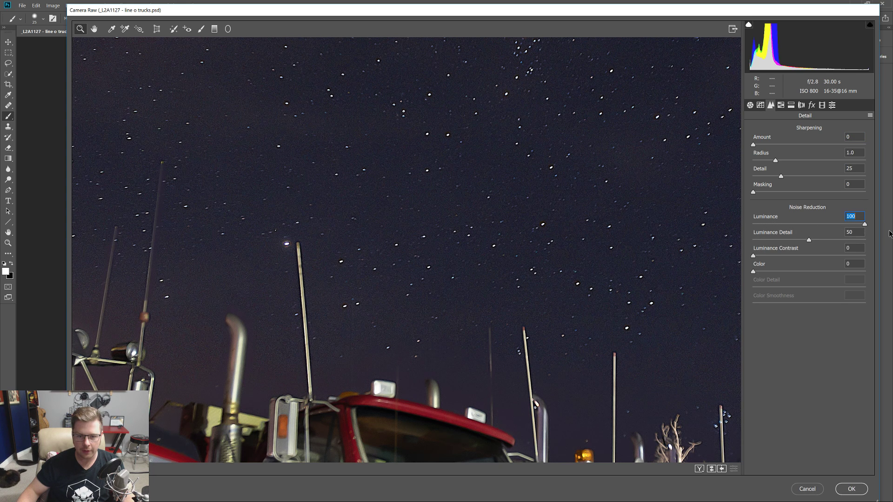
- Try Luminance Detail at 0 and 42 with the whole photo in view, and reset the Luminance noise reduction to 0
drag(809, 240, 708, 246)
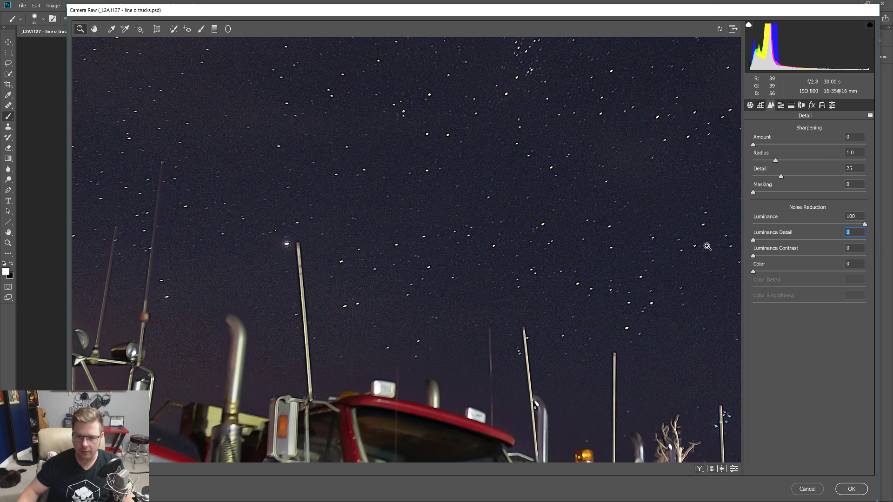
alt+click(402, 251)
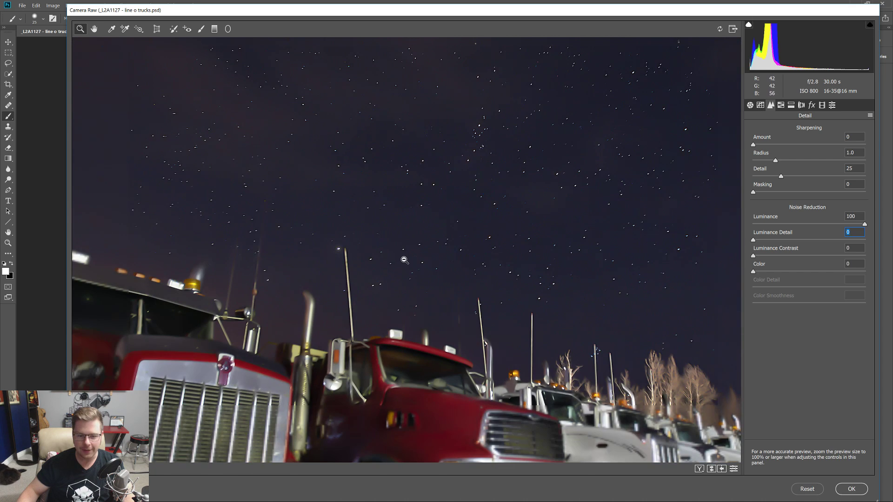
alt+click(416, 281)
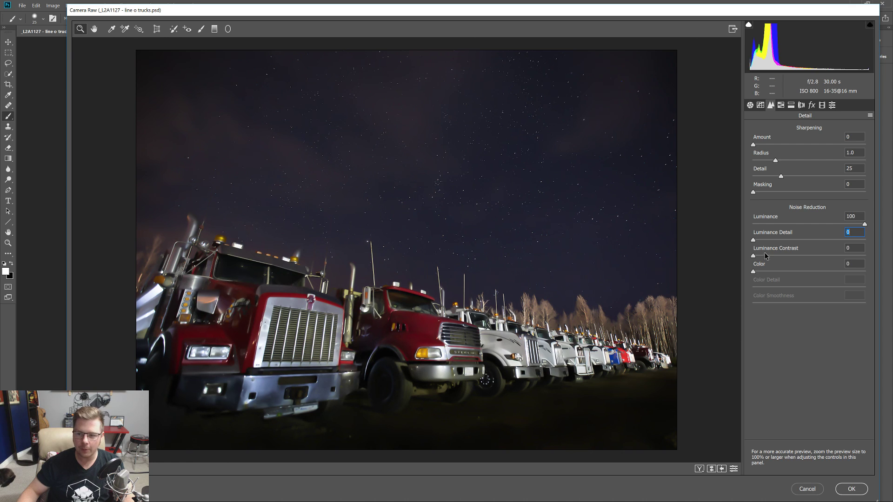
drag(753, 241, 799, 246)
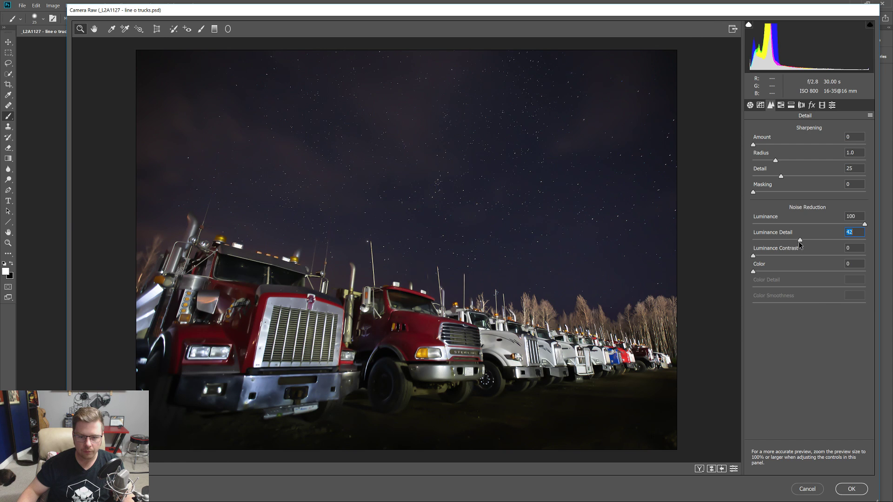
double_click(863, 225)
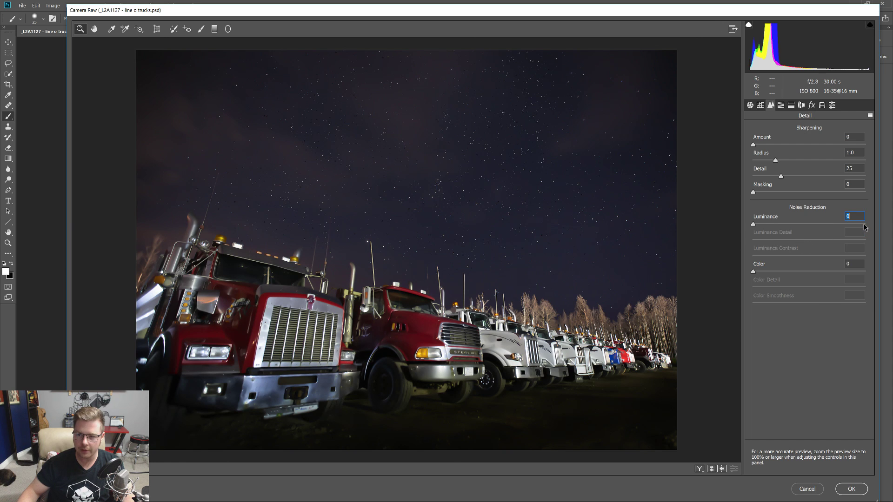
- Tint the shadows blue with Split Toning, trying other hues before settling on Hue 231 and Saturation 7
click(781, 105)
click(791, 106)
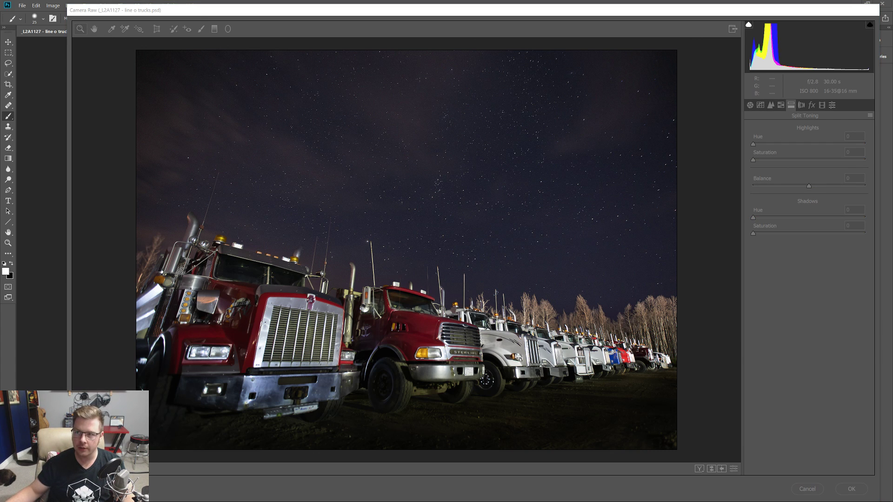
click(751, 245)
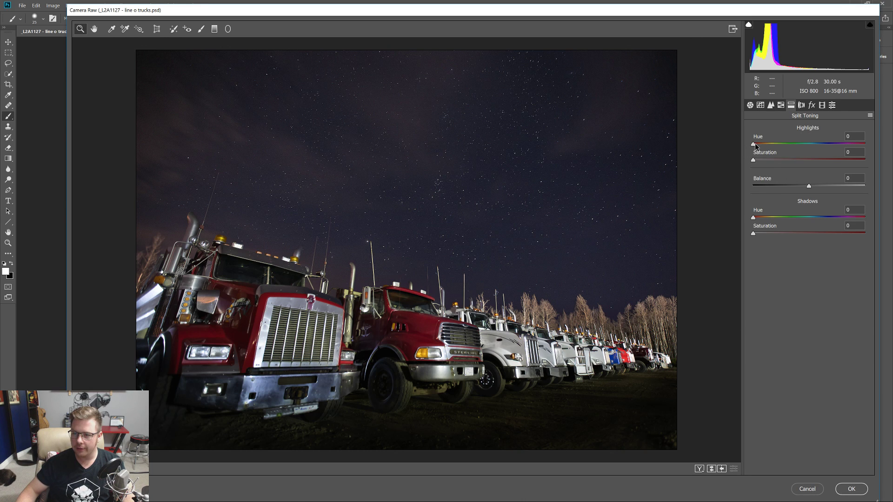
drag(754, 220, 826, 222)
mouse_move(753, 233)
mouse_down()
mouse_move(854, 233)
mouse_move(750, 232)
mouse_move(765, 228)
mouse_up()
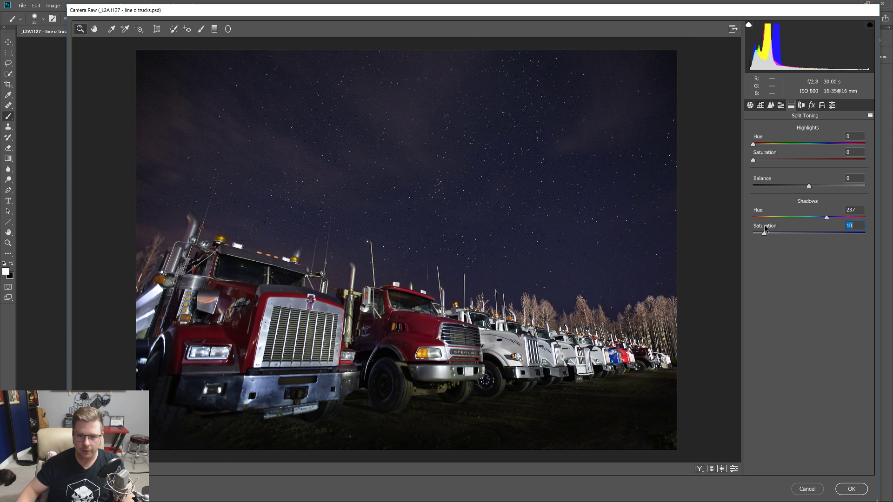
drag(826, 218, 842, 225)
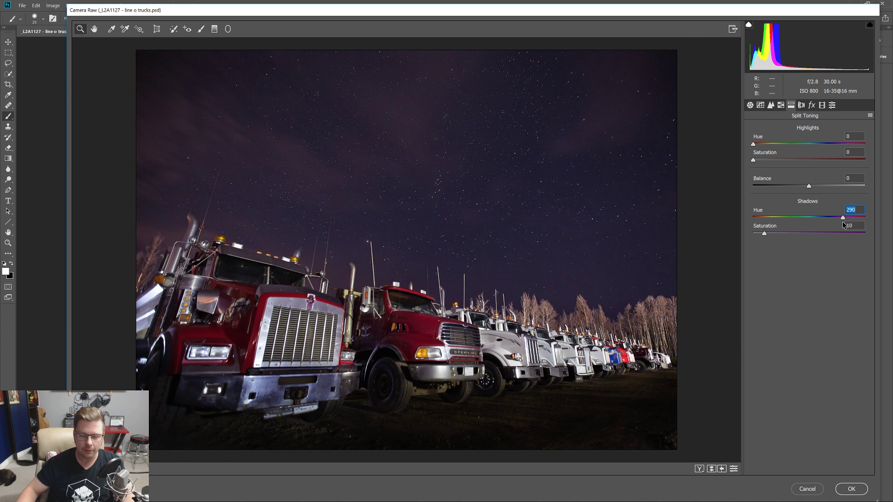
drag(843, 225, 825, 226)
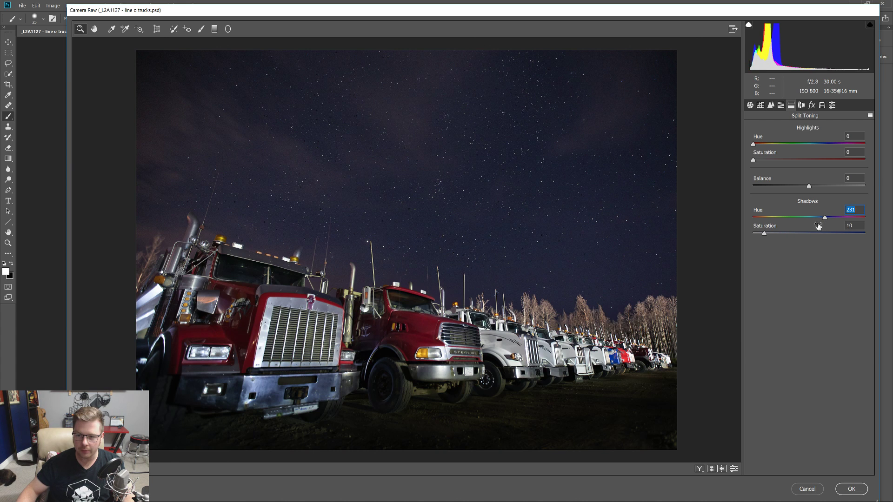
drag(763, 234, 752, 234)
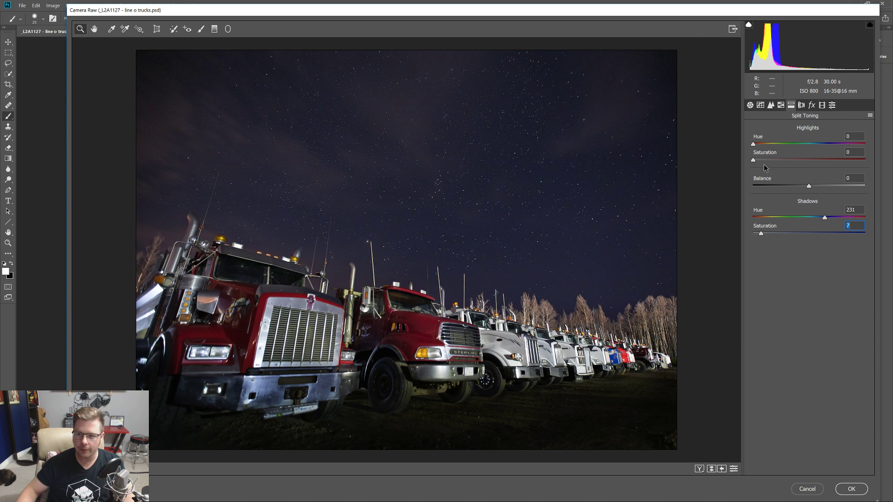
- Try Split Toning highlight hues of 186 and 44 with some saturation, and reset both highlight settings to 0
drag(753, 144, 812, 148)
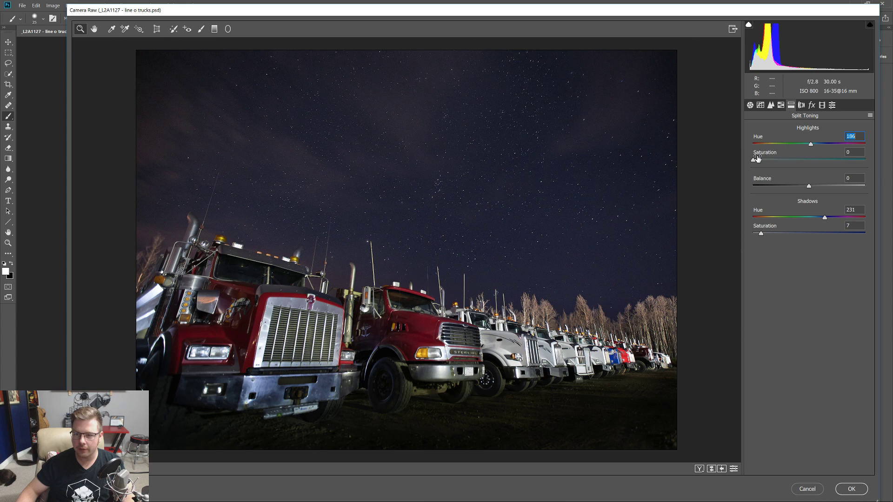
mouse_move(754, 163)
mouse_down()
mouse_move(776, 164)
mouse_move(757, 165)
mouse_move(765, 165)
mouse_up()
drag(811, 145, 735, 167)
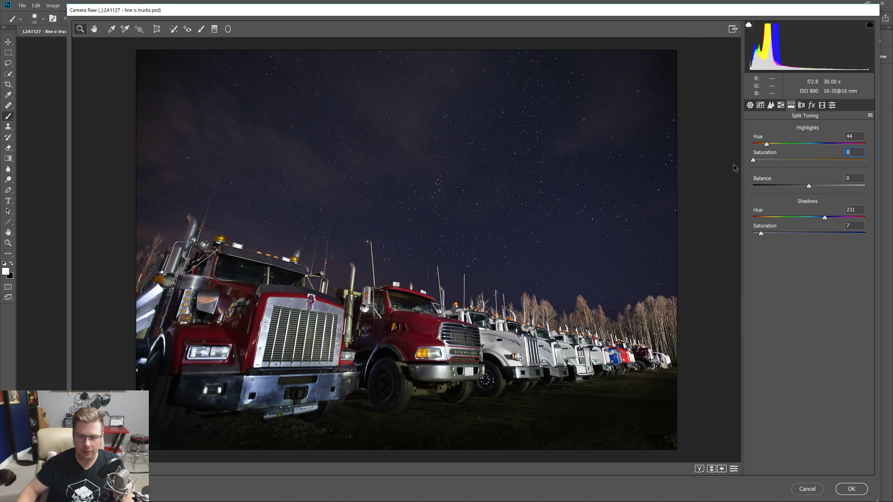
click(765, 142)
double_click(765, 142)
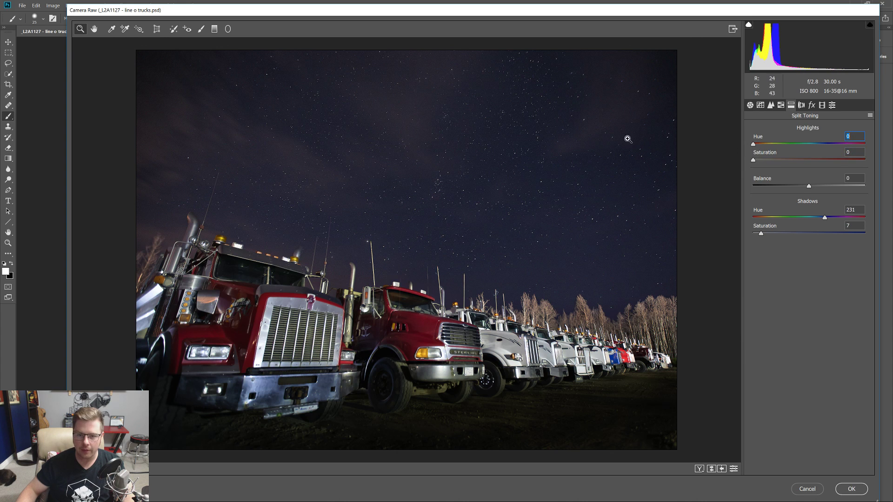
- Try a Post Crop Vignetting amount of -3 and look through the Lens Corrections, Calibration and Presets settings
click(800, 105)
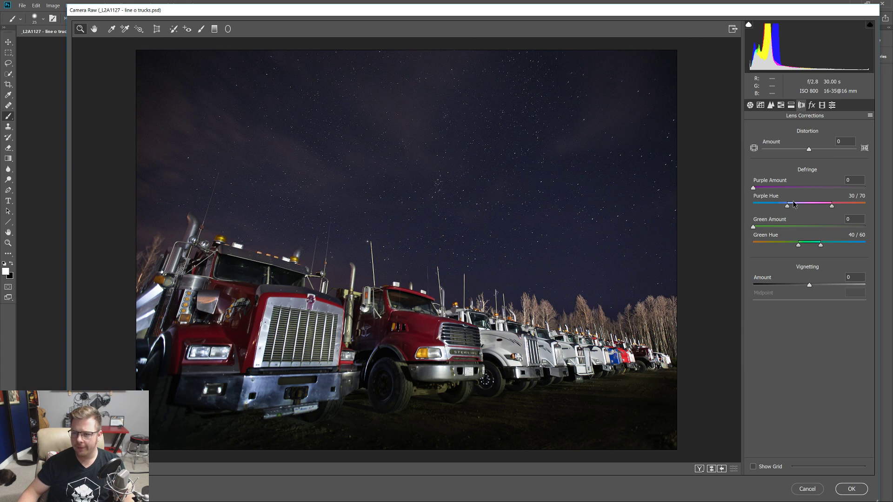
click(813, 106)
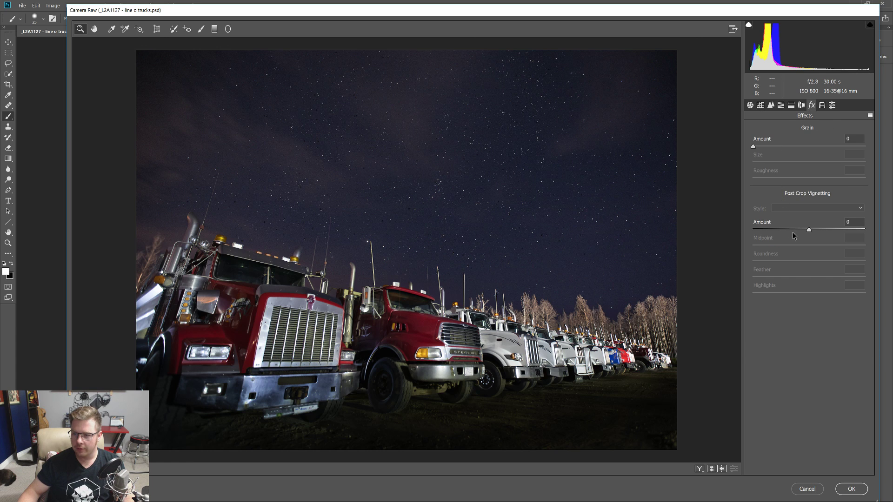
mouse_move(809, 231)
mouse_down()
mouse_move(793, 233)
mouse_move(808, 234)
mouse_up()
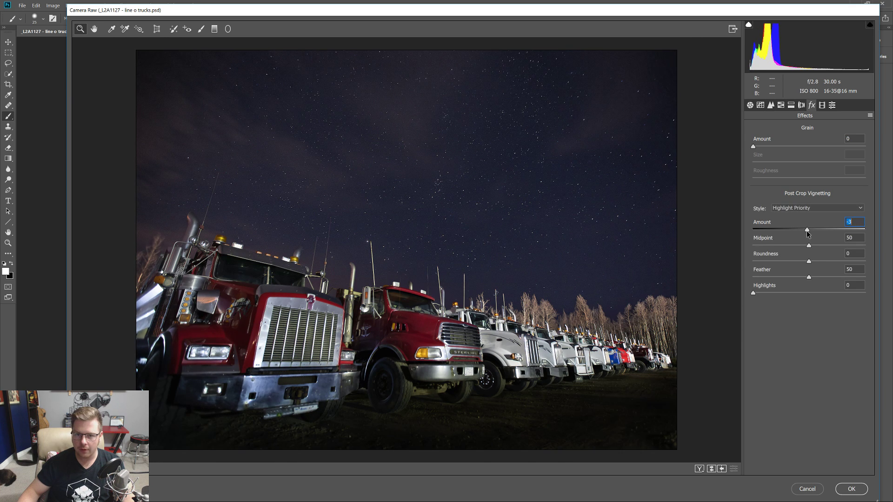
click(822, 106)
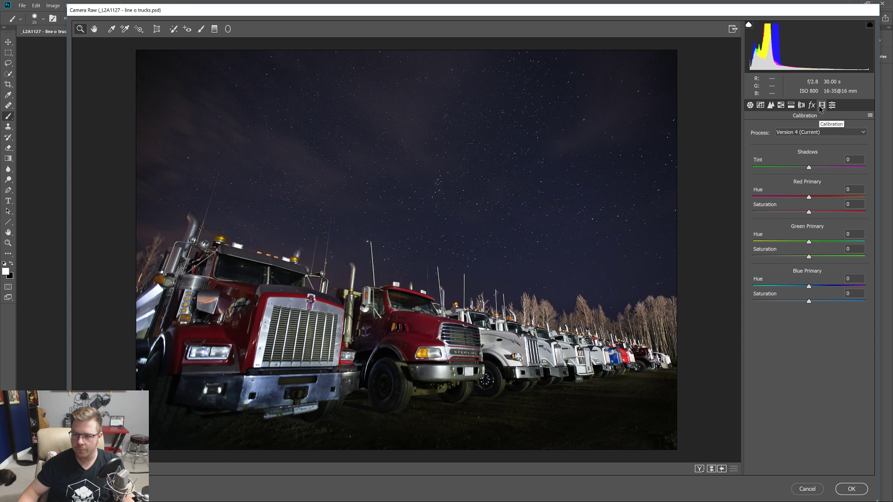
click(833, 105)
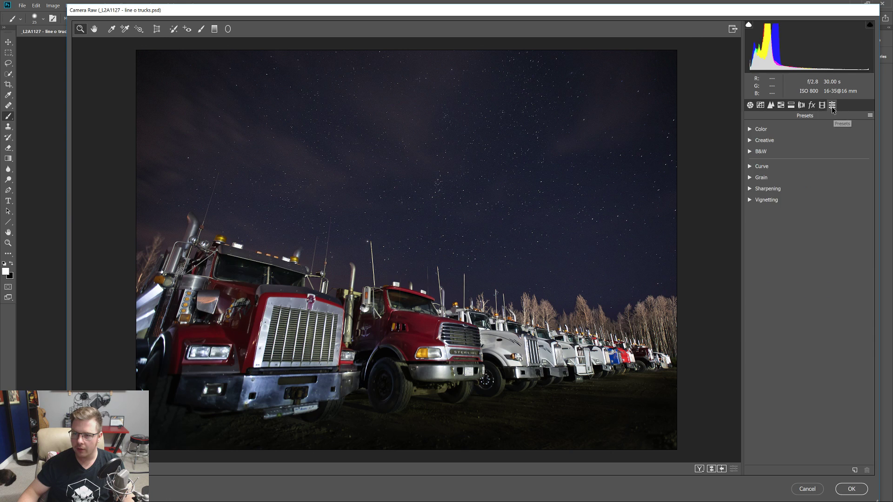
click(750, 105)
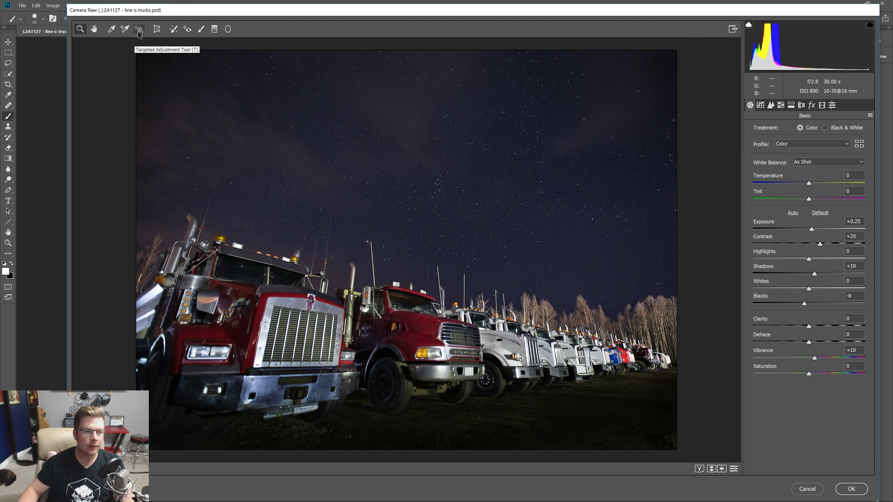
- Add a tilted Graduated Filter from above the photo down to the horizon, with its Noise Reduction reset to 0
click(215, 30)
drag(401, 51, 448, 447)
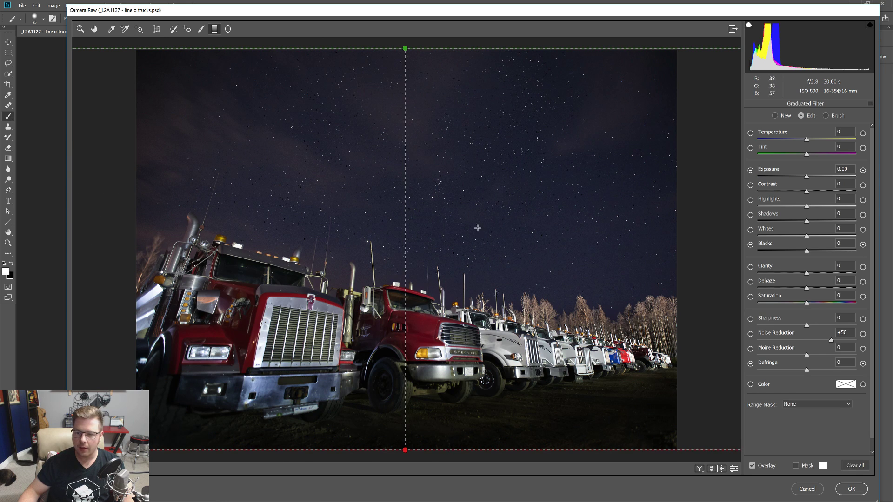
double_click(831, 341)
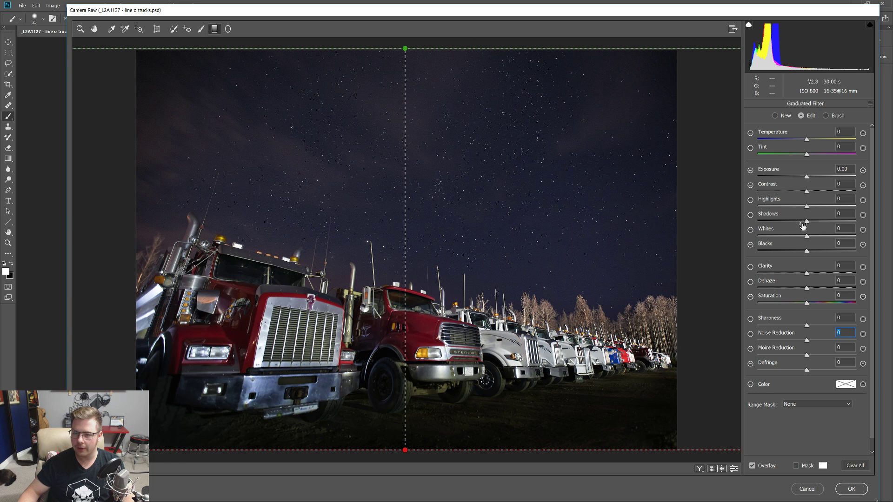
drag(405, 450, 375, 260)
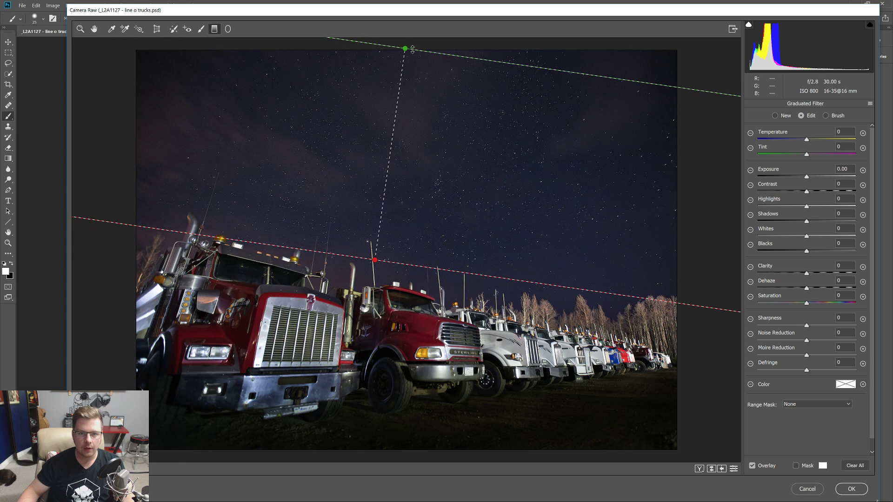
drag(406, 50, 417, 13)
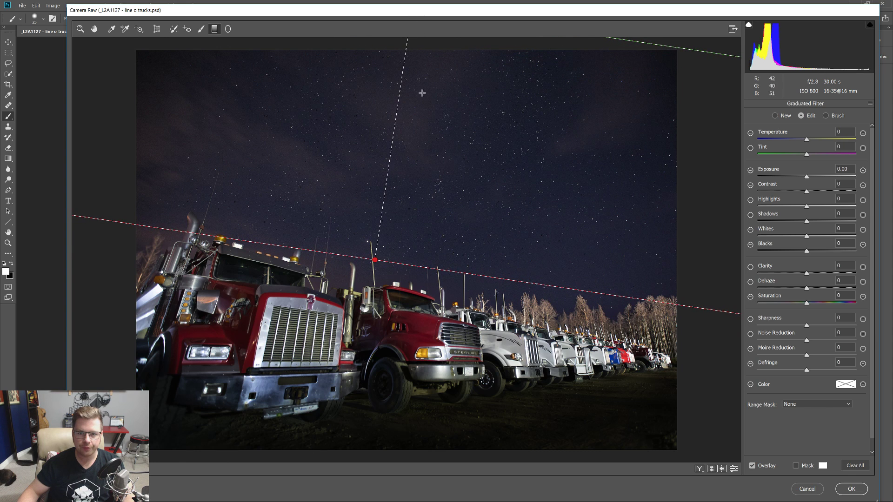
- Try different Whites values up to +100 on the sky gradient and reset the setting to 0
drag(806, 237, 774, 237)
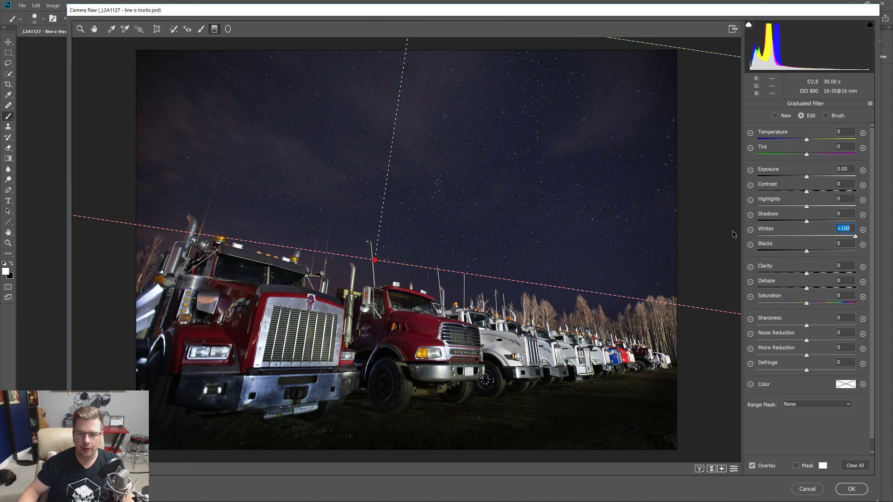
drag(774, 237, 800, 238)
double_click(800, 238)
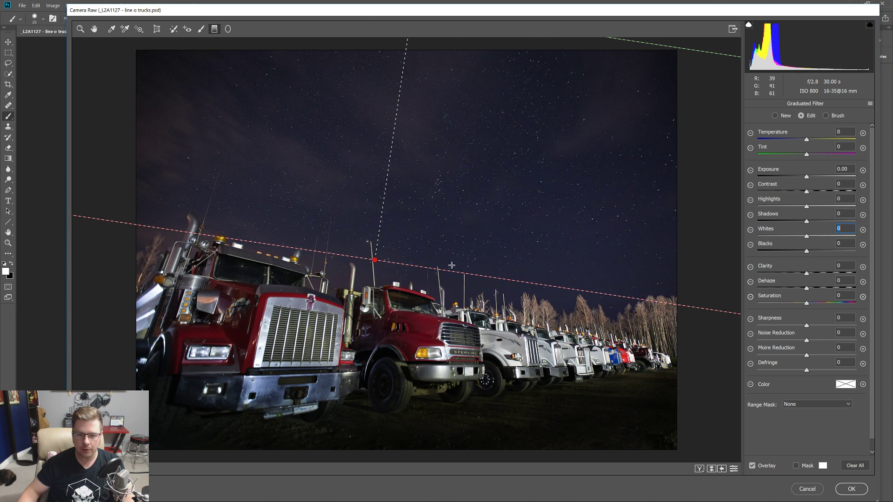
- Extend the gradient's lower end onto the trucks and set its Saturation to -15
drag(381, 266, 377, 301)
mouse_move(807, 304)
mouse_down()
mouse_move(842, 307)
mouse_move(757, 309)
mouse_move(843, 308)
mouse_move(705, 313)
mouse_move(834, 305)
mouse_move(798, 305)
mouse_up()
double_click(799, 305)
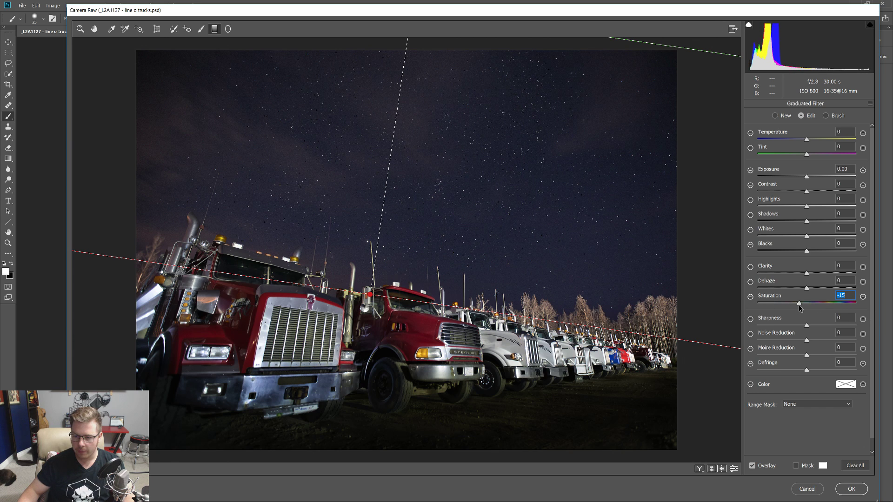
- Try out Defringe and Moire Reduction on the gradient and reset both to 0
double_click(827, 370)
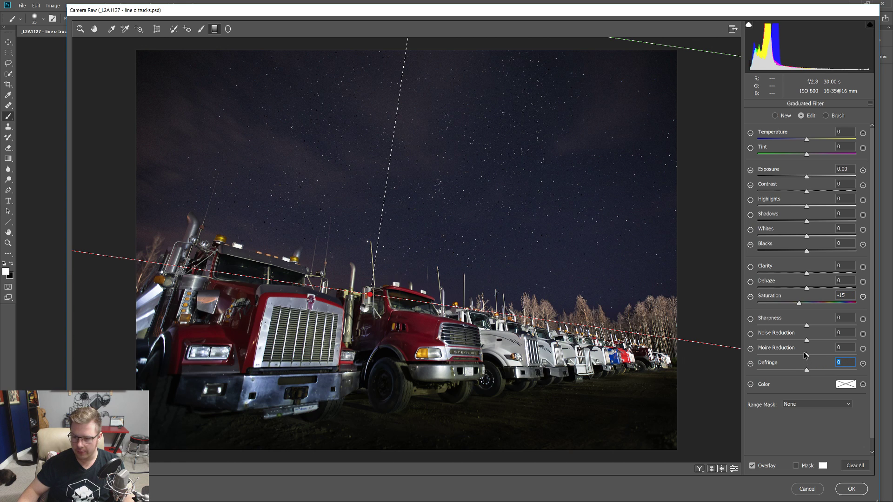
drag(806, 355, 849, 371)
double_click(826, 356)
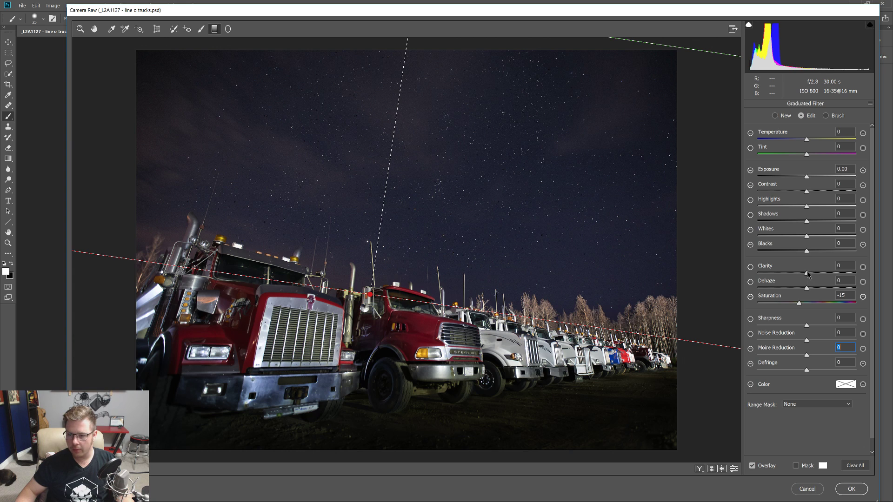
- Set the gradient's Clarity to +17, Exposure to +0.15 and Contrast to +78, and reset its Saturation and Sharpness to 0
mouse_move(807, 273)
mouse_down()
mouse_move(829, 274)
mouse_move(813, 273)
mouse_up()
double_click(800, 303)
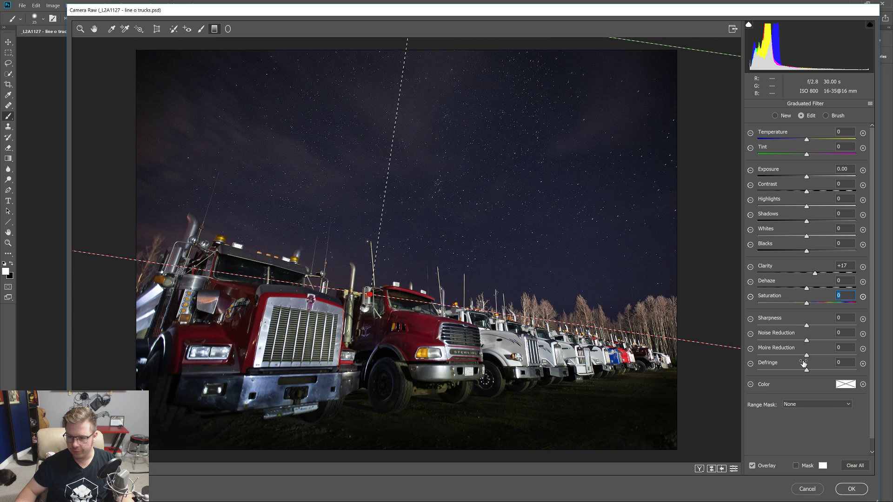
mouse_move(807, 326)
mouse_down()
mouse_move(756, 327)
mouse_move(882, 329)
mouse_move(810, 327)
mouse_up()
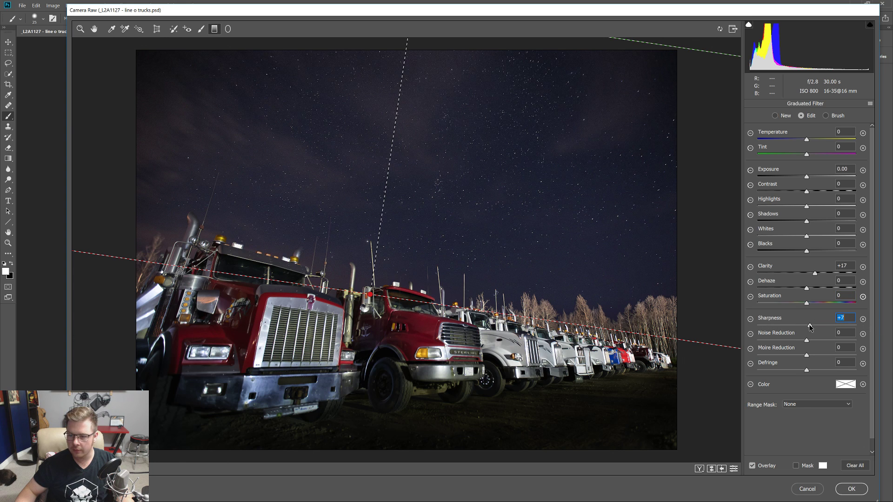
drag(806, 180, 847, 196)
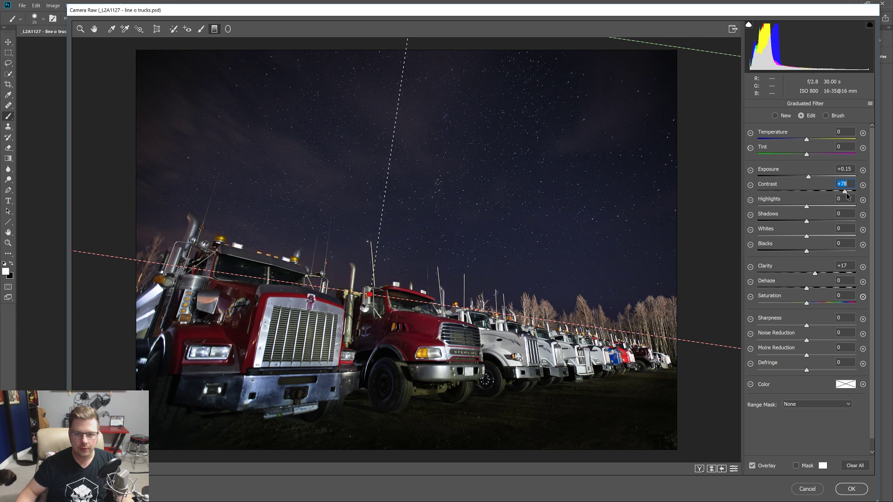
- Extend the gradient to the photo's lower edge, set its Contrast to +59, and apply the Camera Raw Filter
drag(375, 297, 354, 446)
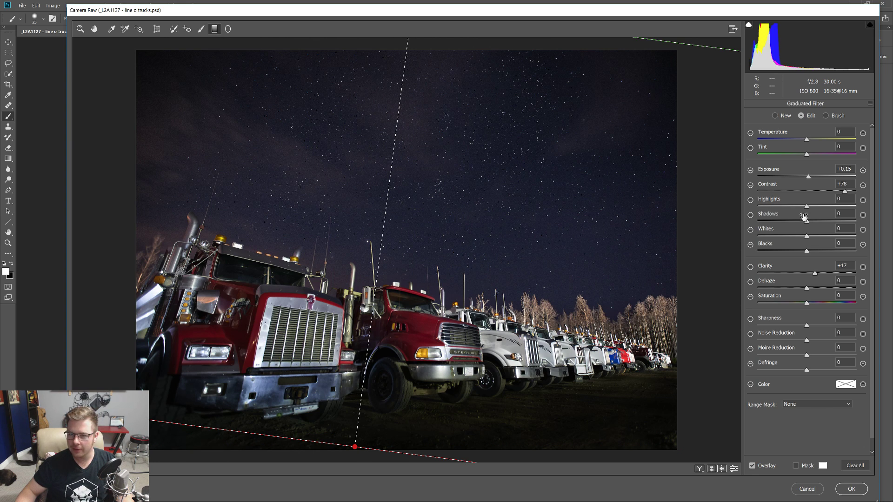
mouse_move(845, 193)
mouse_down()
mouse_move(864, 202)
mouse_move(836, 197)
mouse_up()
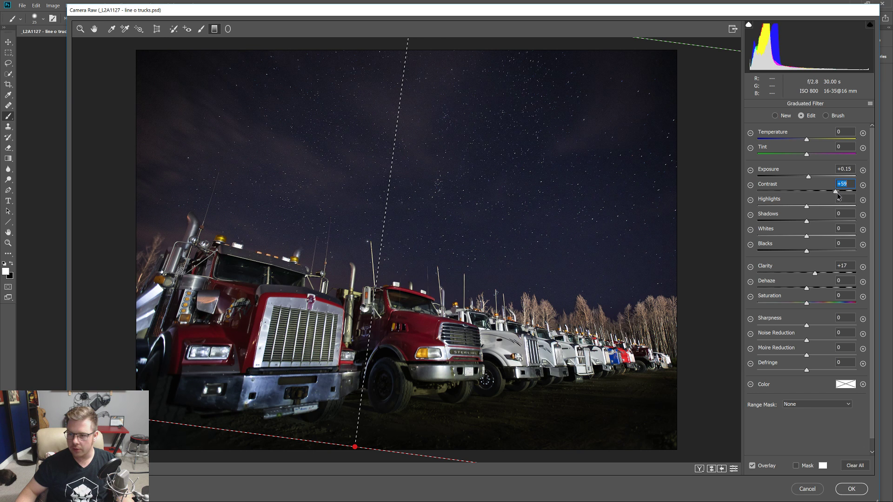
click(840, 484)
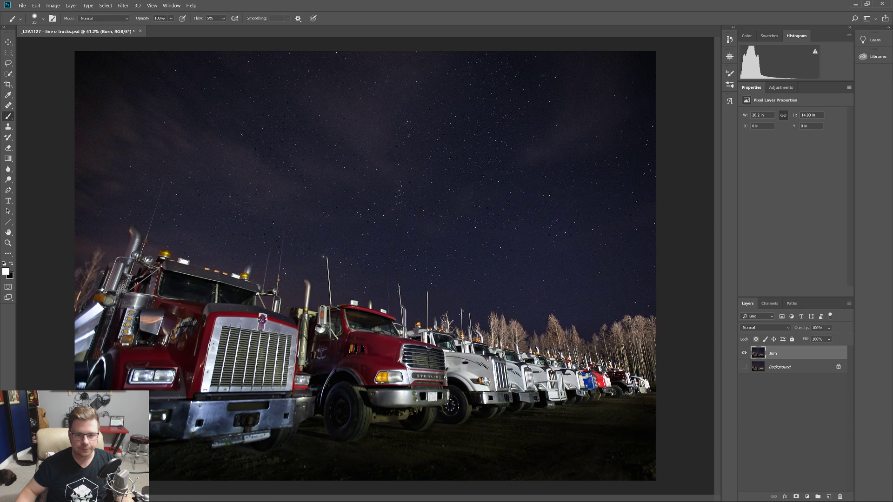
- Save the document and add a text box in the Robertortiz font at the photo's lower-left corner
key(ctrl+s)
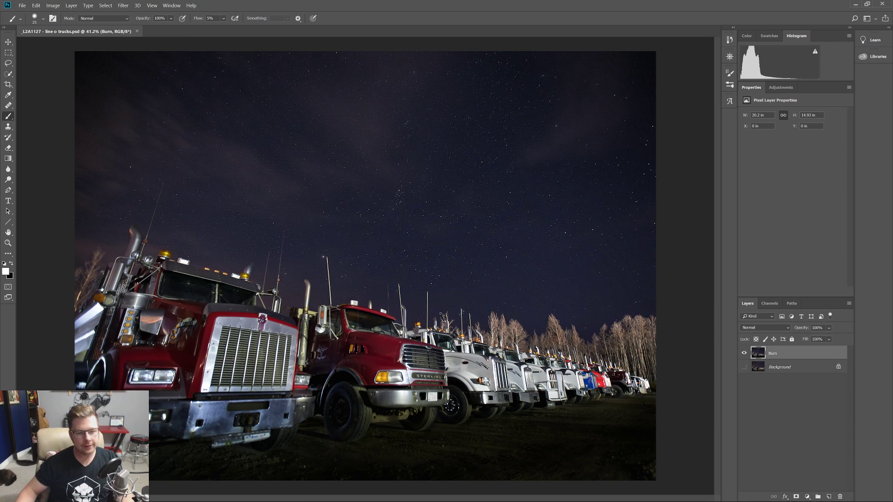
click(8, 201)
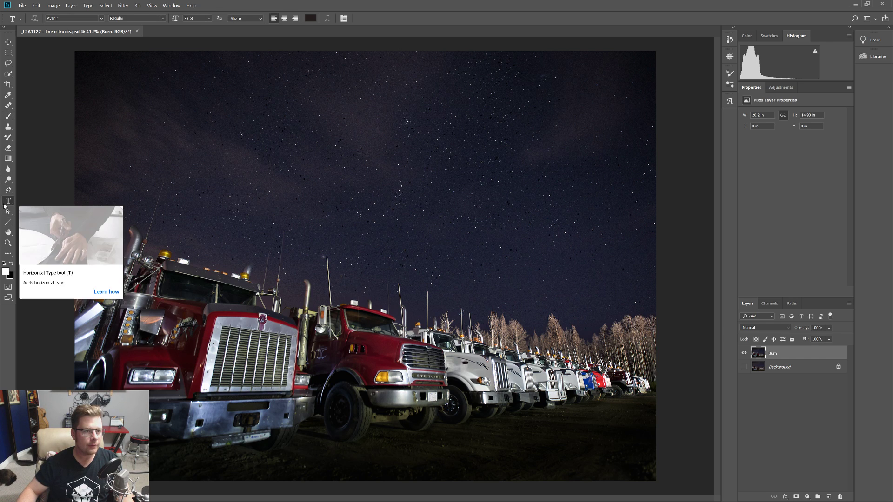
click(100, 18)
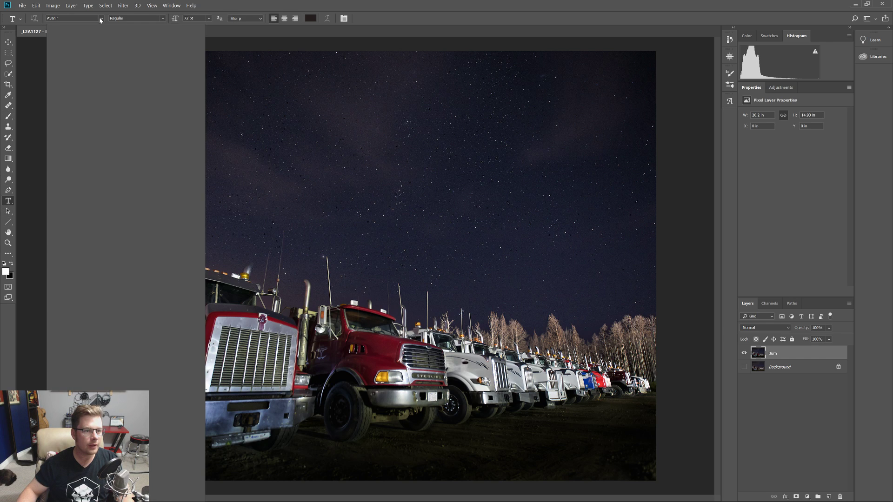
click(78, 53)
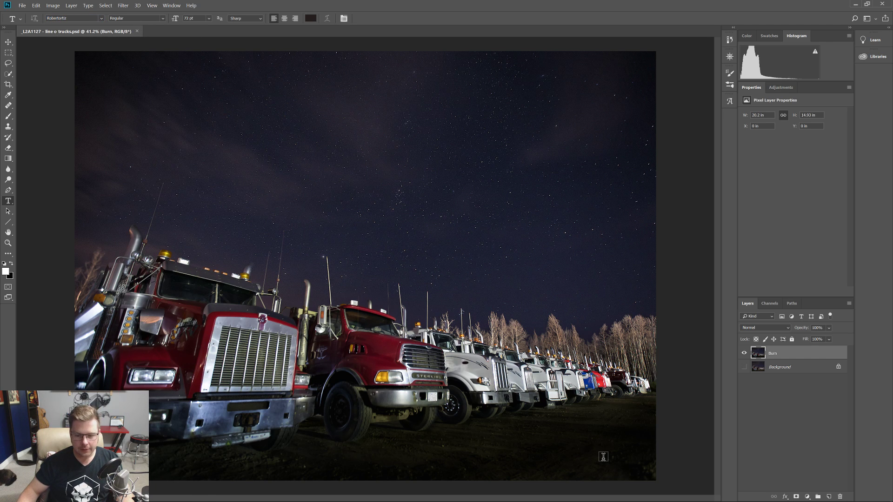
click(161, 467)
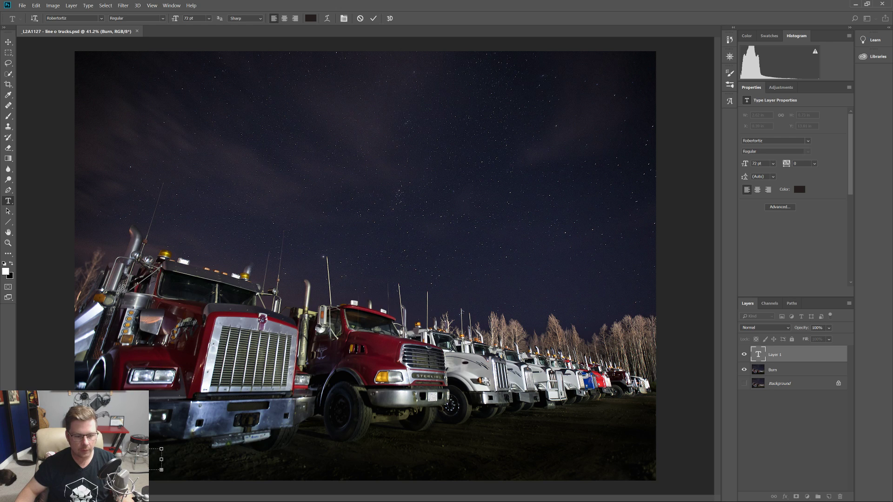
drag(161, 449, 255, 388)
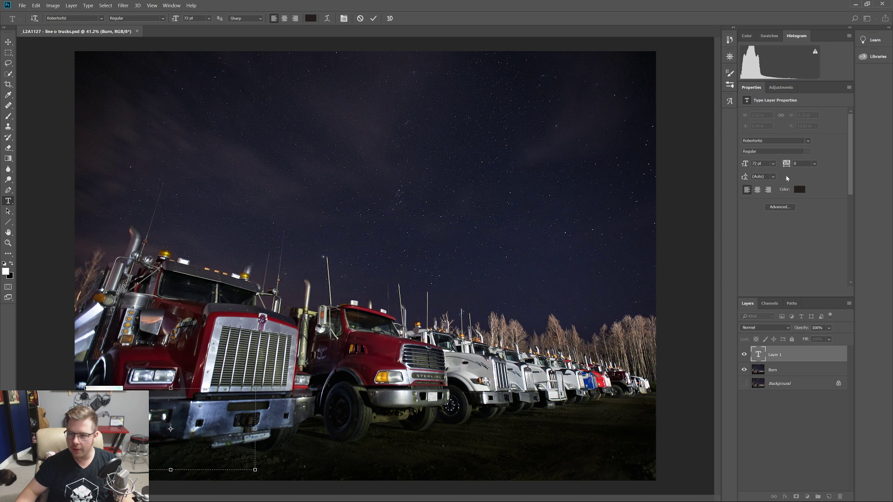
- Set the text colour to light grey a8a8a9 sampled from the white truck, shrink the text box, and enter the photographer's first name
click(799, 190)
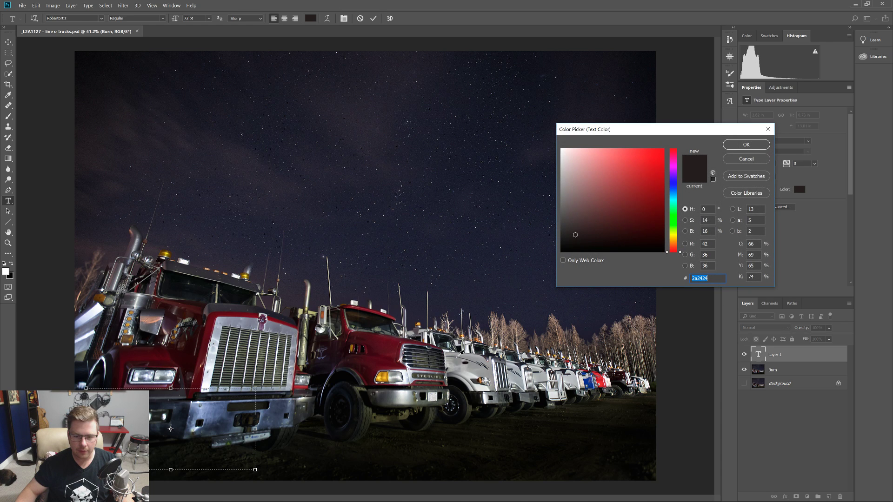
click(477, 370)
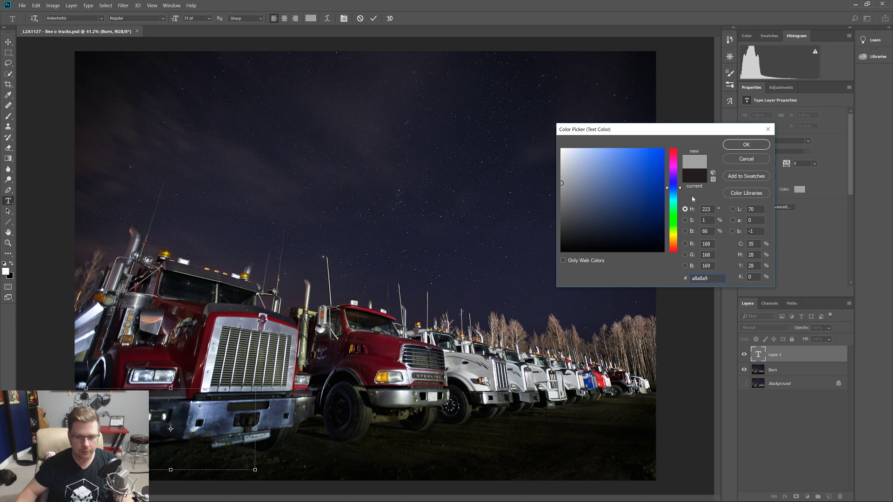
click(746, 144)
drag(255, 388, 160, 438)
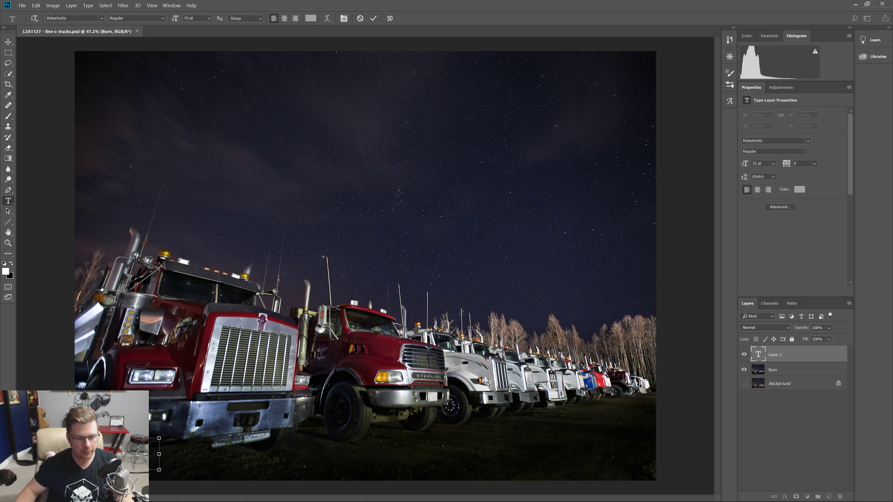
key(ctrl+Return)
- Move the signature text to about X 0.3 in, Y 13.37 in, set its layer opacity to 25%, and save the document
key(v)
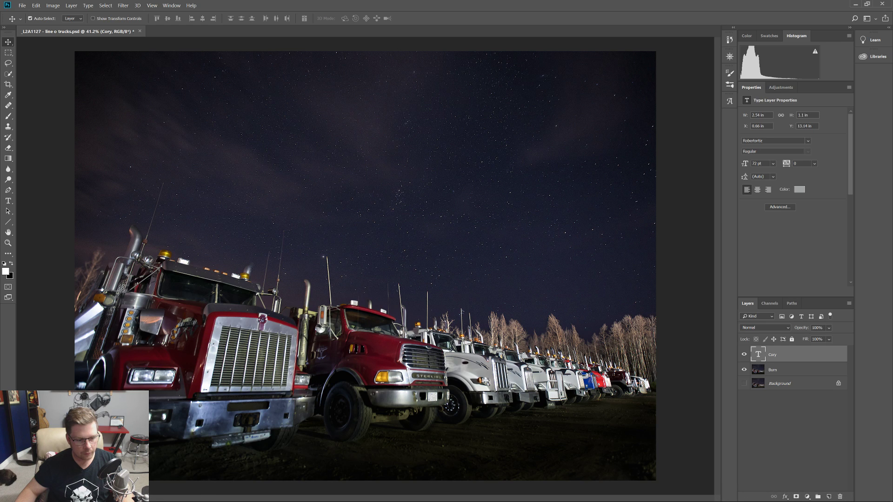
mouse_move(130, 446)
mouse_down()
mouse_move(639, 454)
mouse_move(109, 469)
mouse_up()
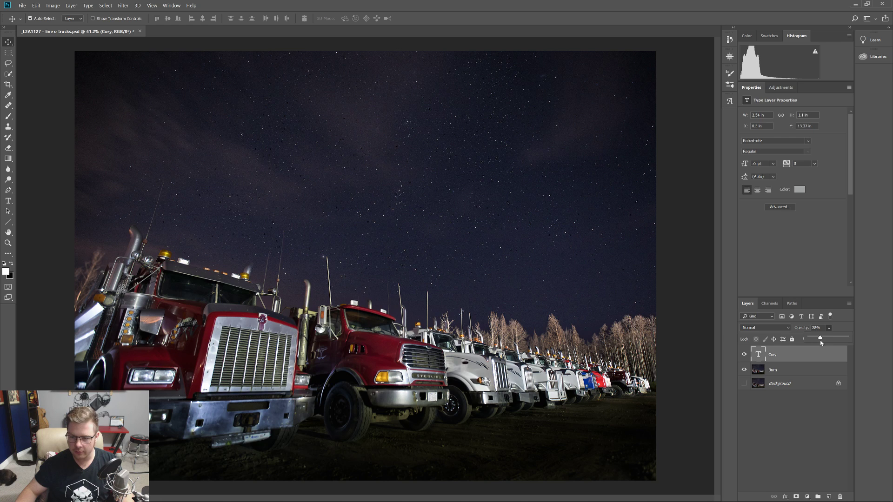
text(25)
key(Return)
key(ctrl+s)
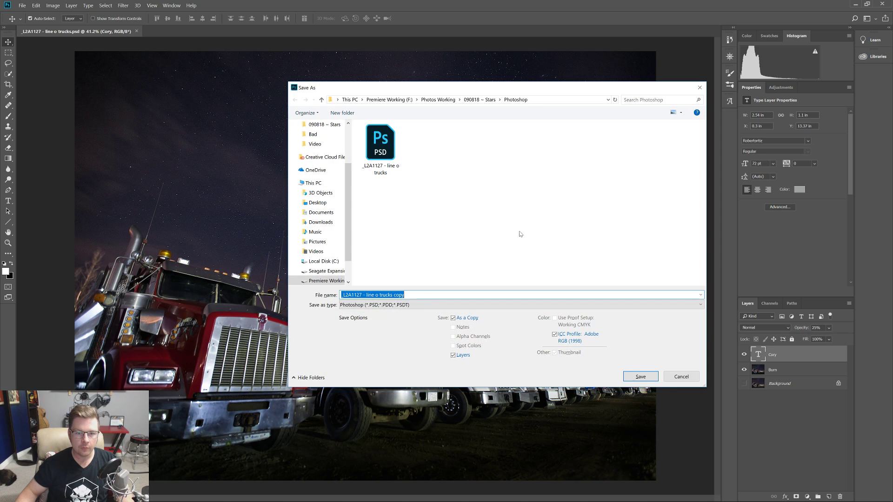
click(681, 377)
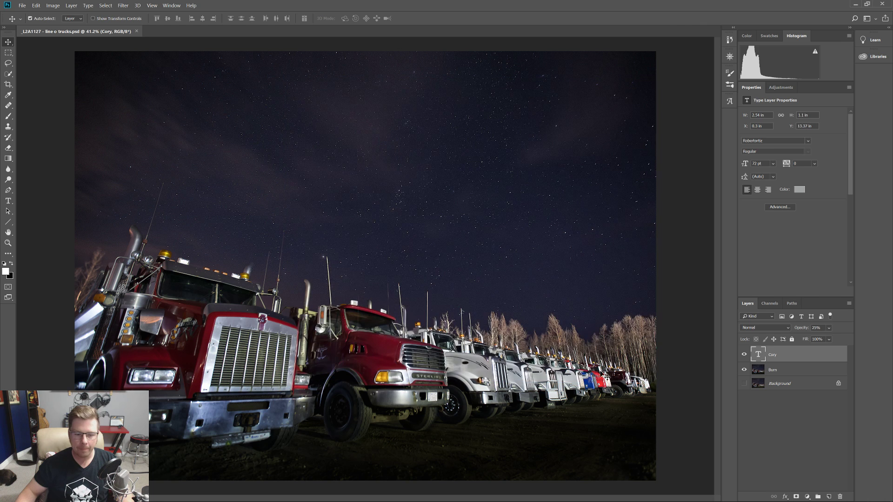
- Start a full-size PNG export of the photo and browse to the Exports folder on the Premiere Working (F:) drive
click(22, 5)
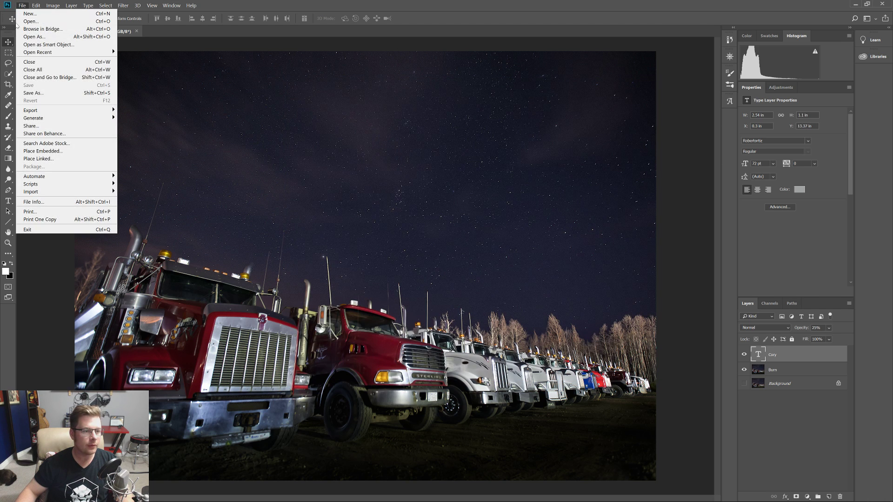
mouse_move(93, 110)
click(146, 120)
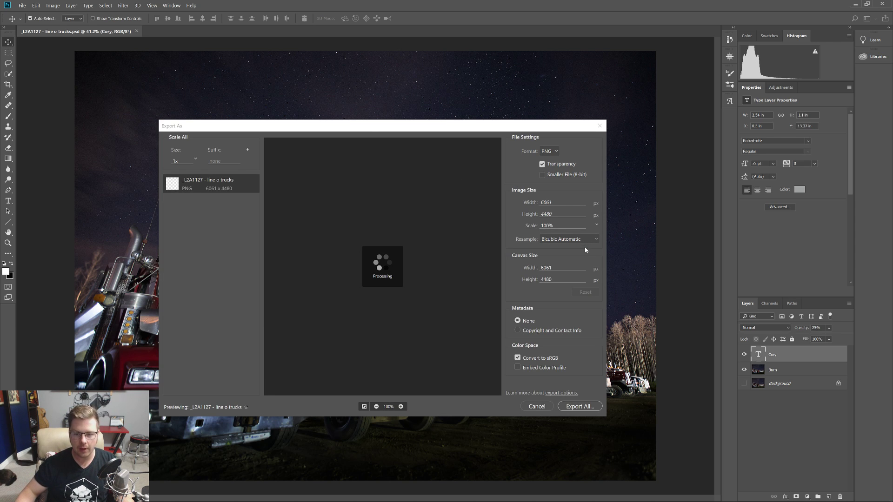
click(584, 411)
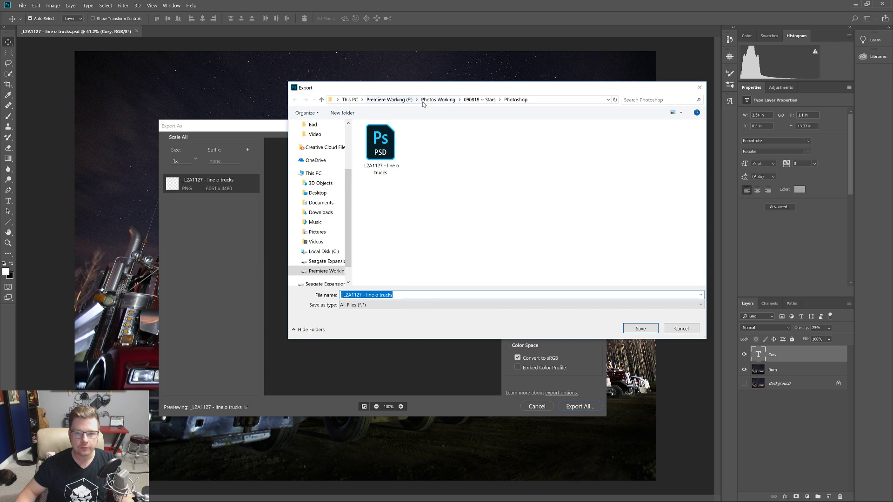
click(389, 99)
double_click(382, 137)
- Create a folder named 090818 ~ Stars inside Exports and open it
right_click(397, 240)
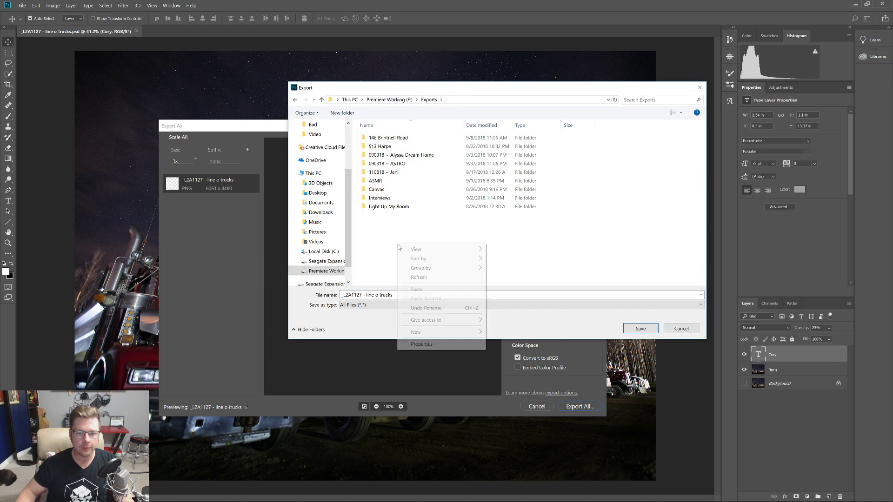
mouse_move(447, 333)
click(502, 333)
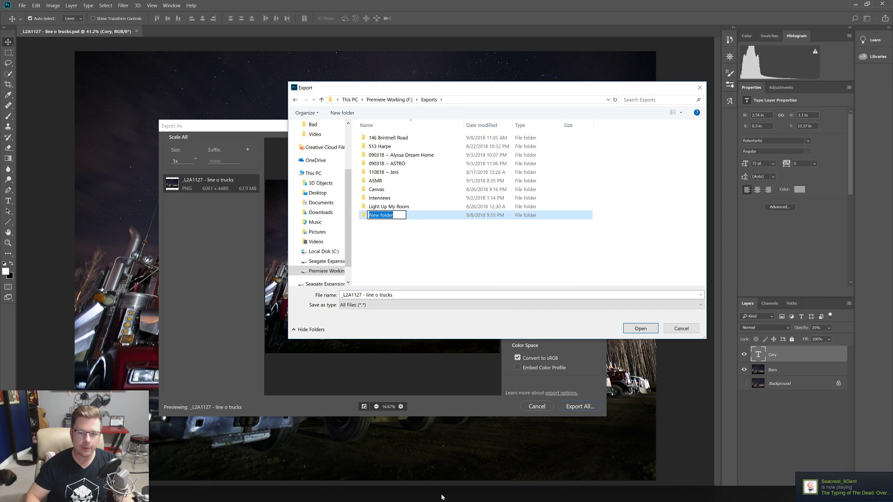
text(0908)
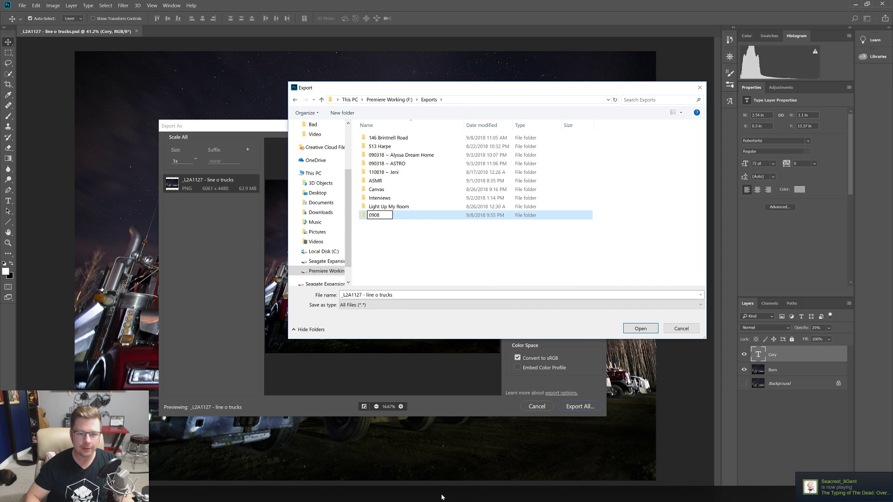
text(18 ~ Stars)
key(Return)
key(Return)
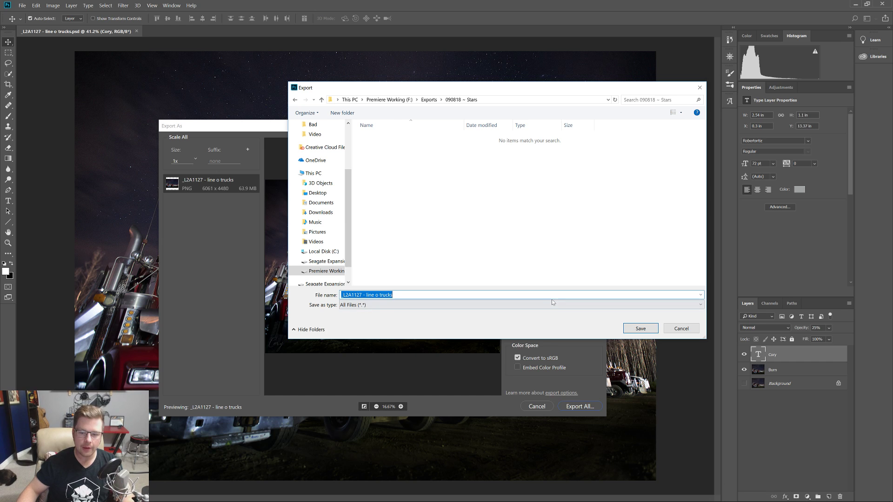
- Create a Facebook subfolder in 090818 ~ Stars and save the PNG export there as _L2A1127 - line o trucks
right_click(481, 214)
mouse_move(535, 301)
click(588, 301)
text(Facebook)
key(Return)
click(572, 295)
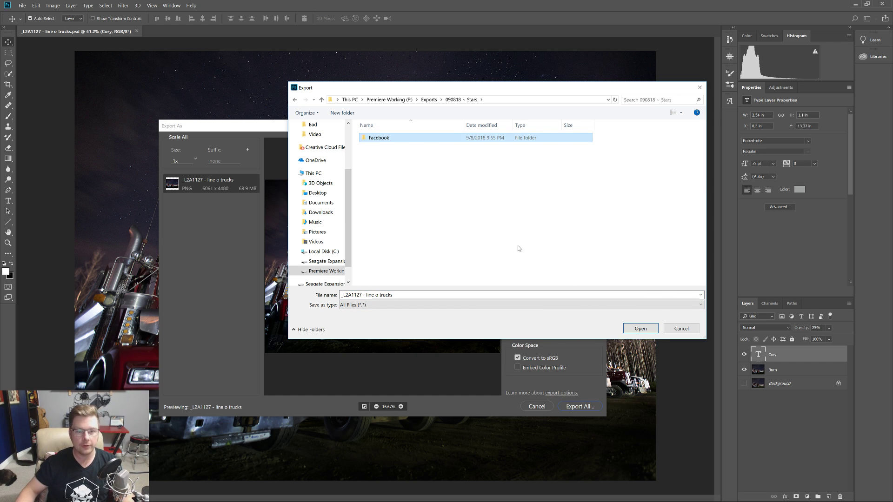
click(640, 329)
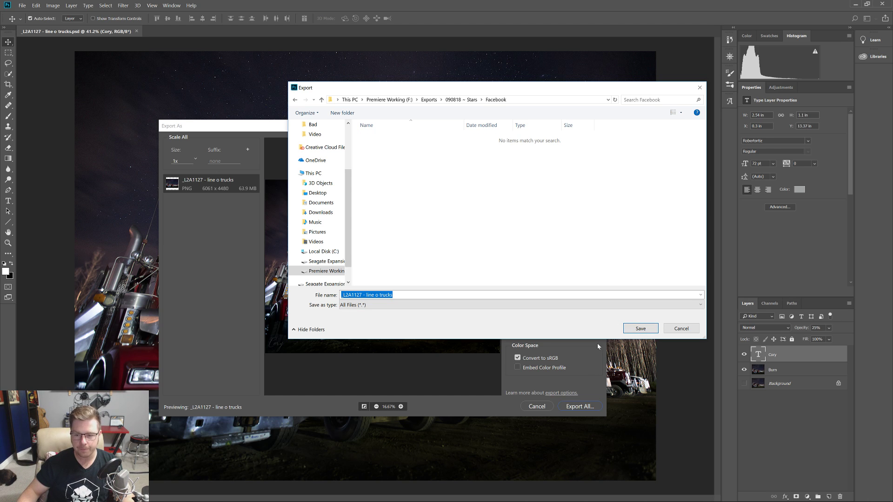
click(640, 329)
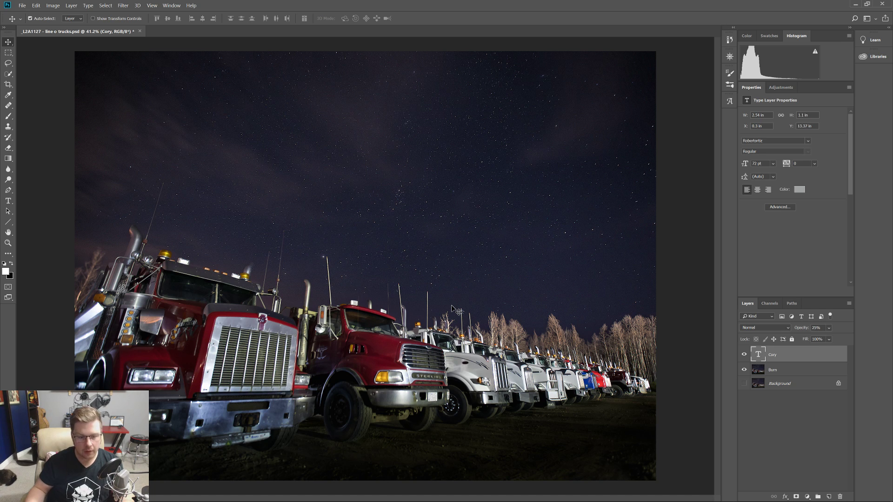
- Set up a second export of the photo as a JPG with a height of 2048 px
click(21, 5)
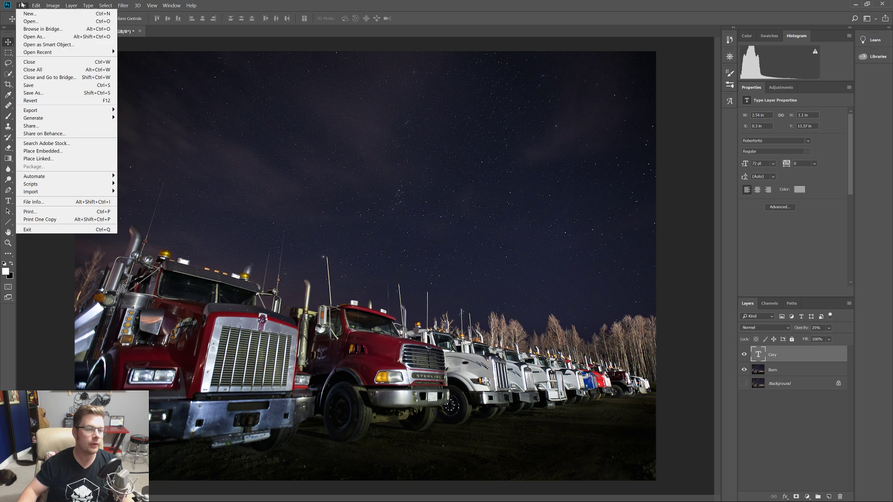
click(140, 118)
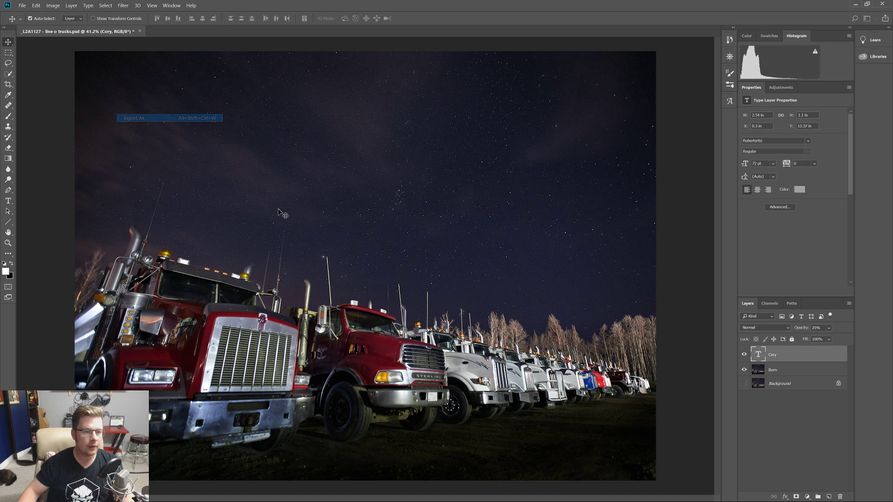
click(549, 151)
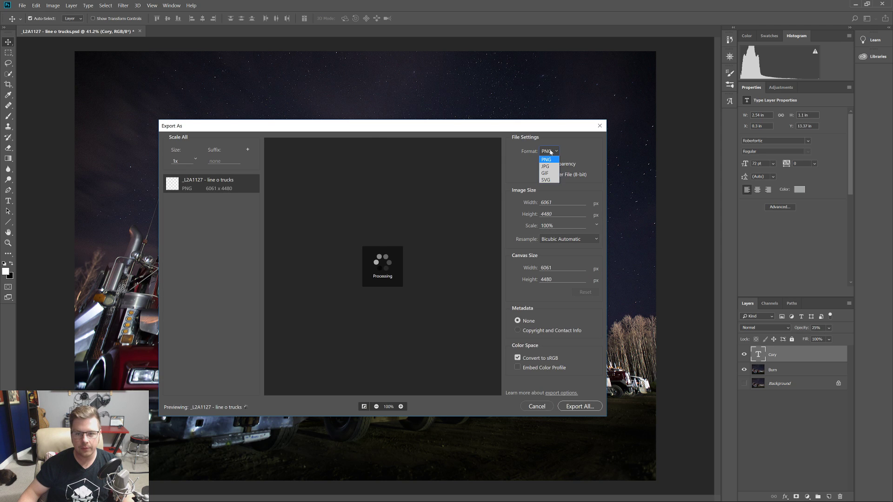
click(549, 167)
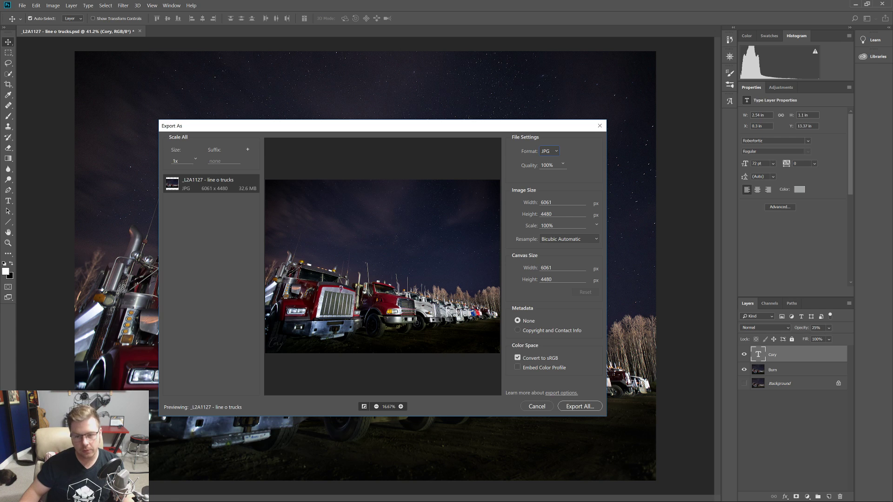
click(557, 213)
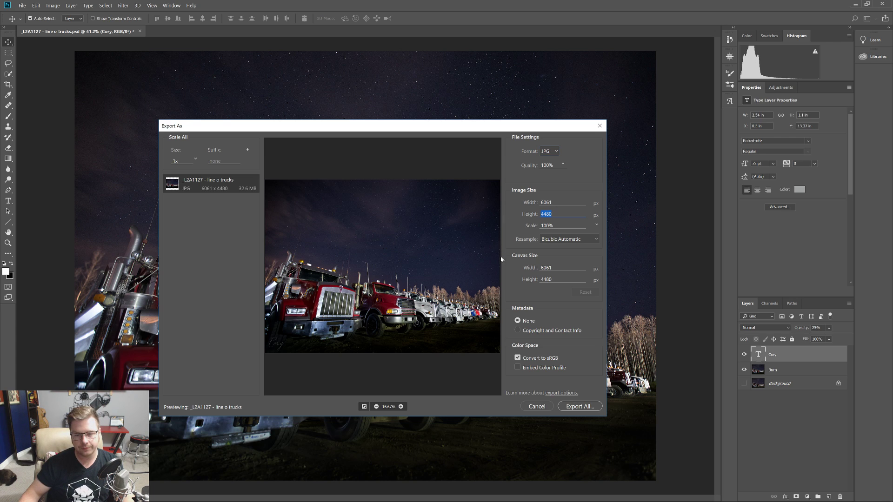
text(20418)
key(BackSpace)
key(BackSpace)
text(8)
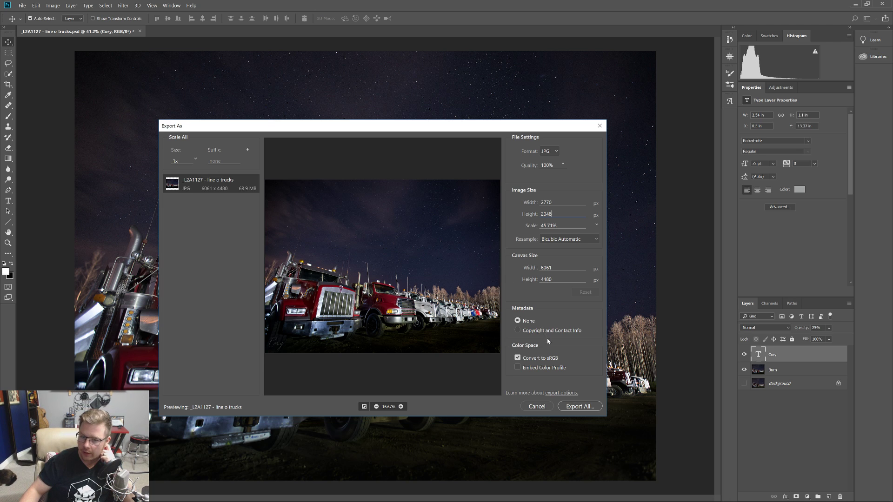
- Save the JPG export in the Facebook folder under Exports > 090818 ~ Stars, and save the document
click(576, 406)
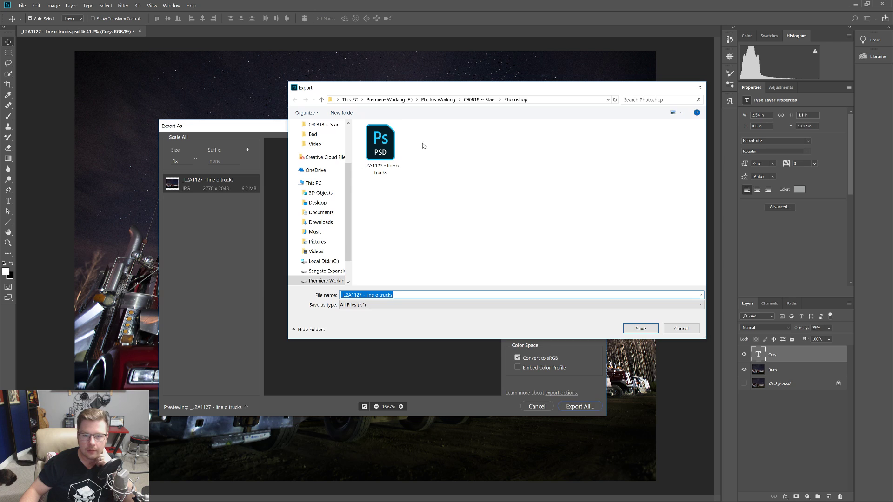
click(389, 100)
double_click(377, 137)
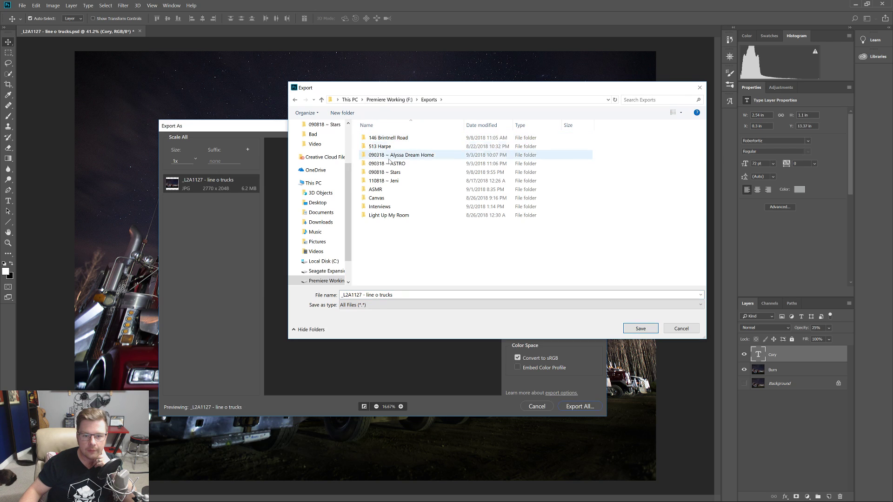
double_click(402, 172)
double_click(399, 138)
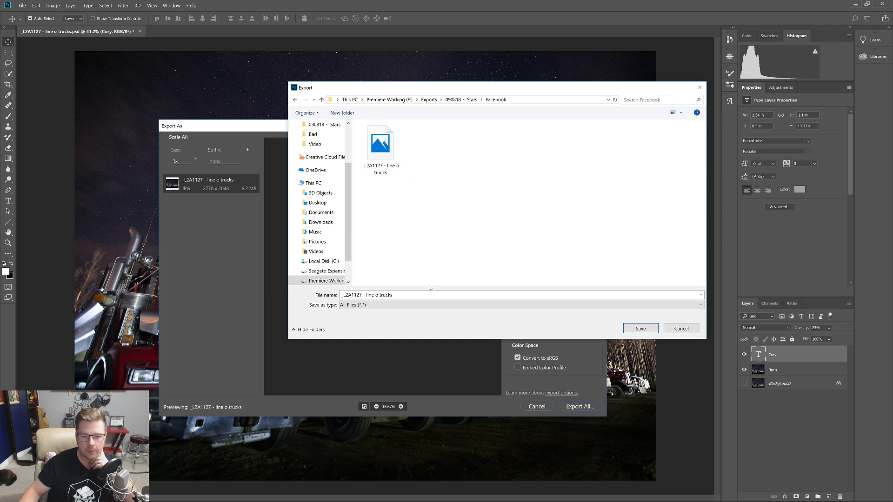
click(640, 328)
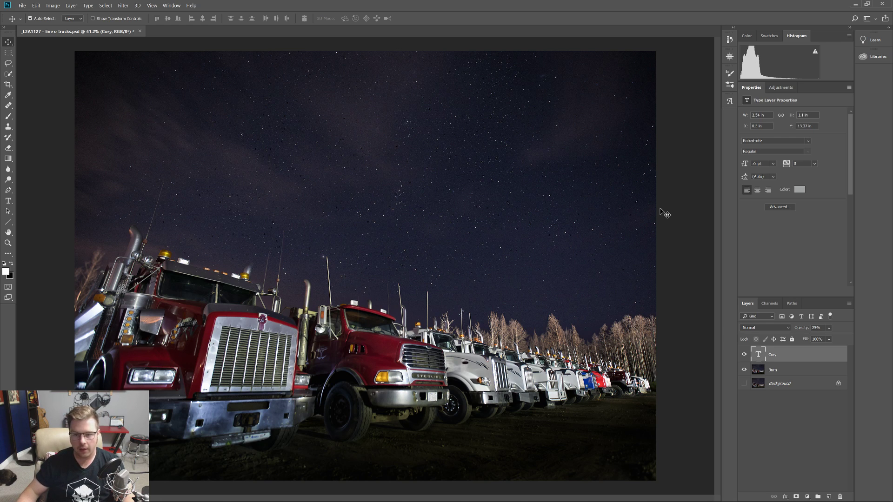
key(ctrl+s)
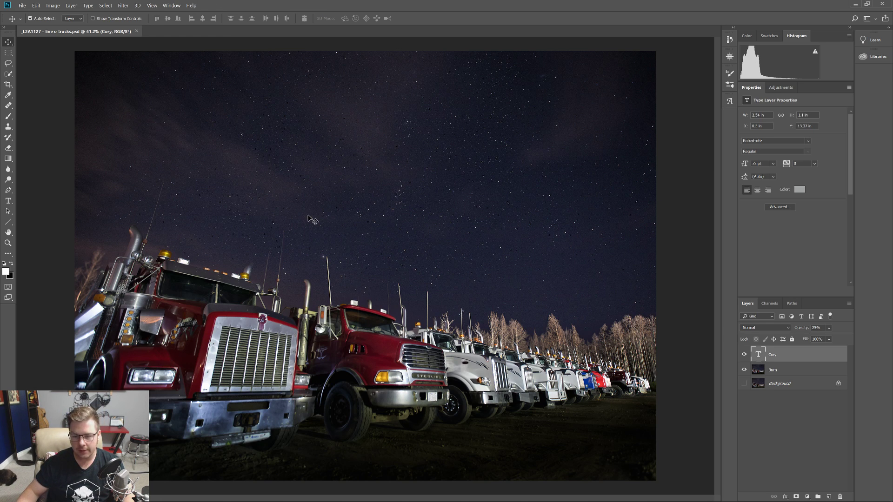